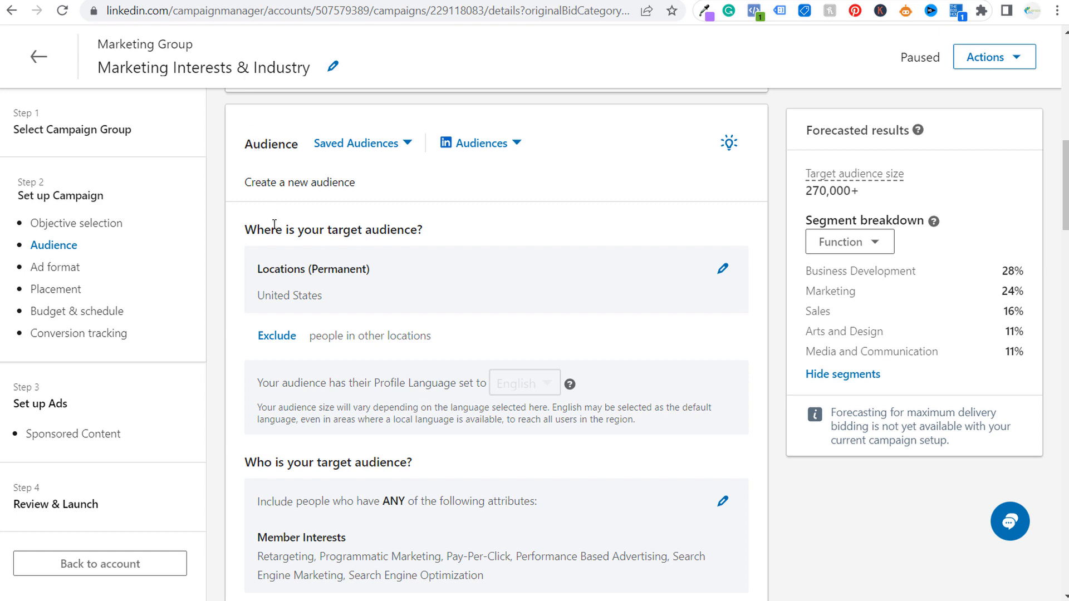
# Step: View the location type options for the campaign's target audience, then close the location settings without changing them
pyautogui.moveTo(245, 229); pyautogui.dragTo(436, 234)
pyautogui.click(480, 228)
pyautogui.click(723, 269)
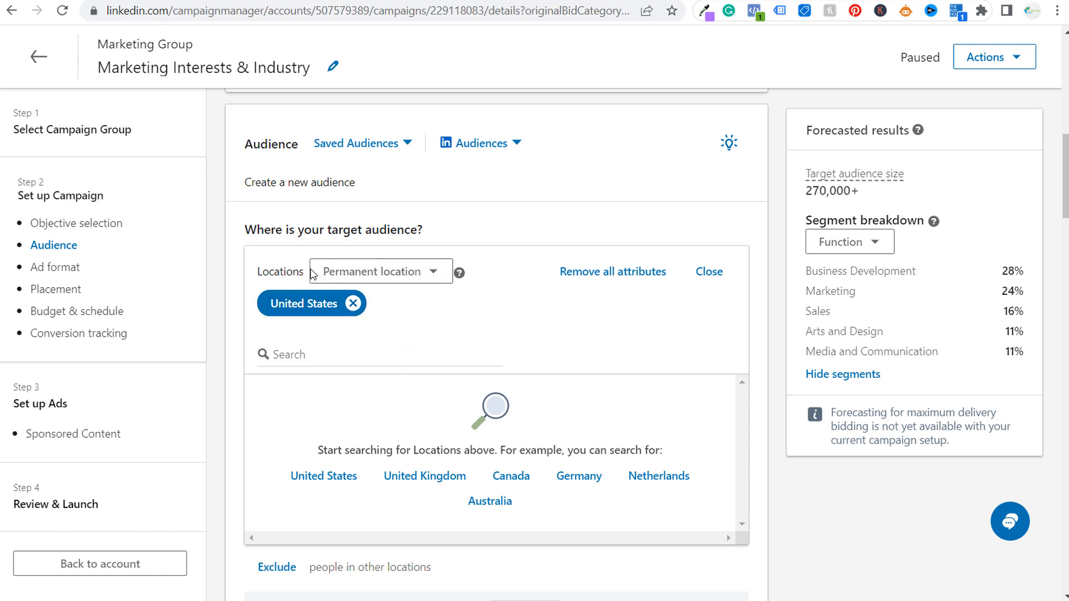
pyautogui.click(411, 274)
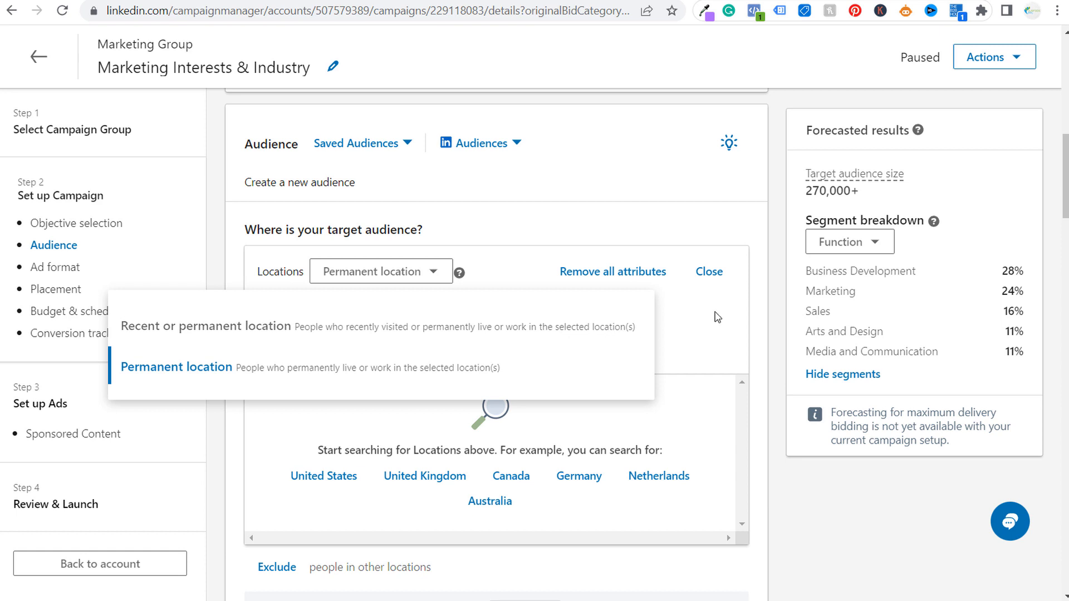
pyautogui.click(782, 319)
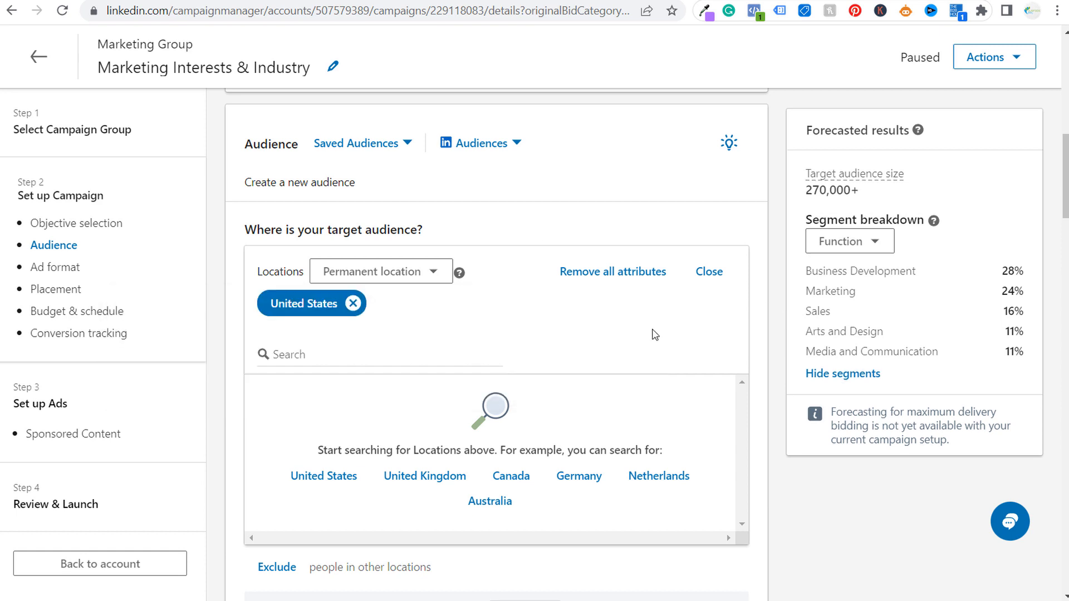
pyautogui.click(434, 274)
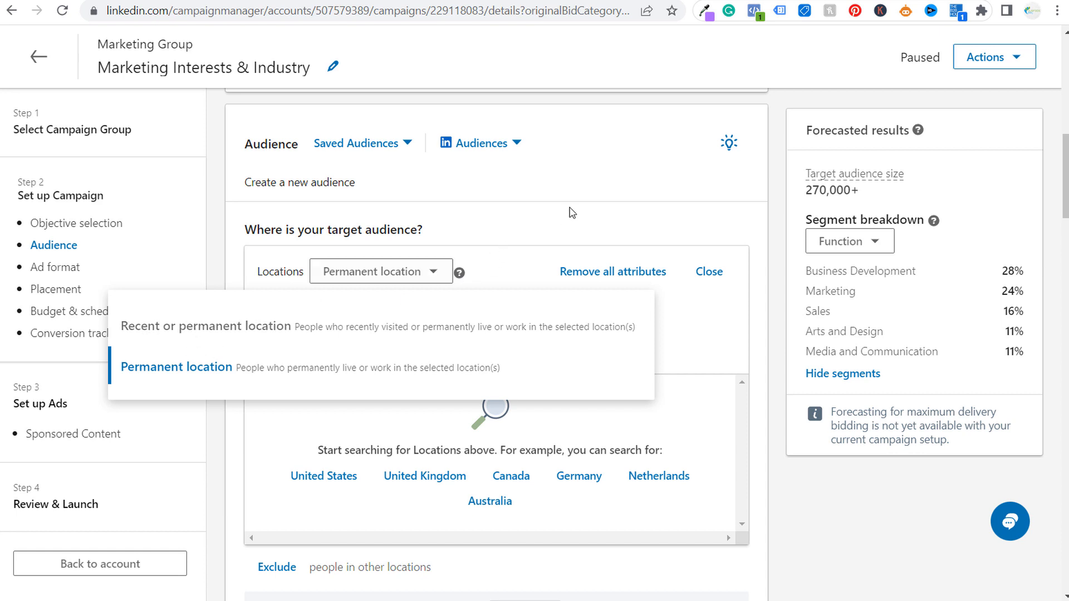
pyautogui.click(711, 271)
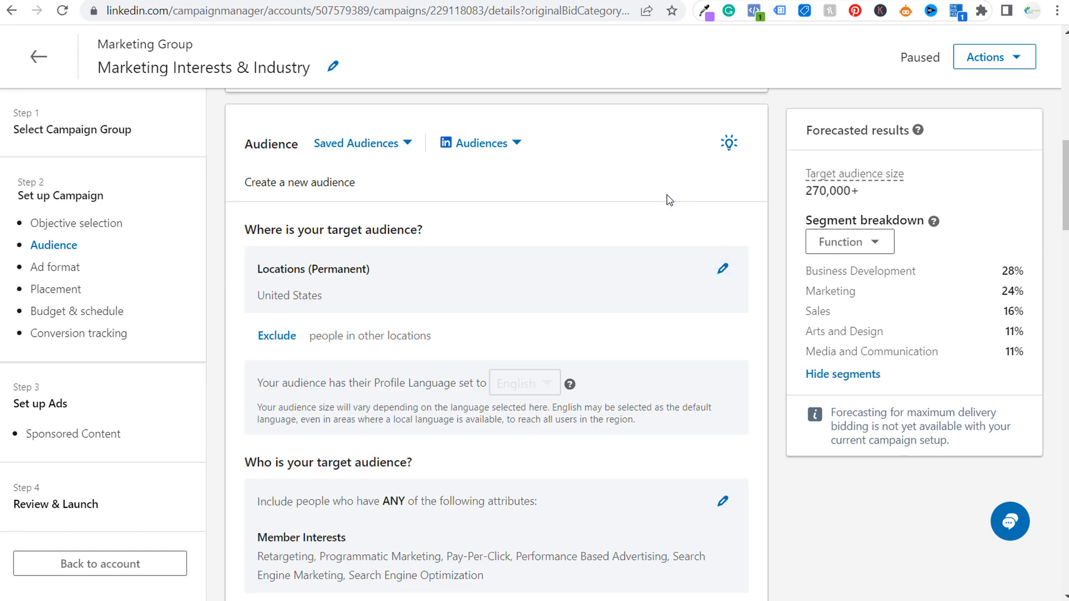
# Step: Search the target audience locations for "denver", look through the matches, then clear the search and close the location settings
pyautogui.click(722, 269)
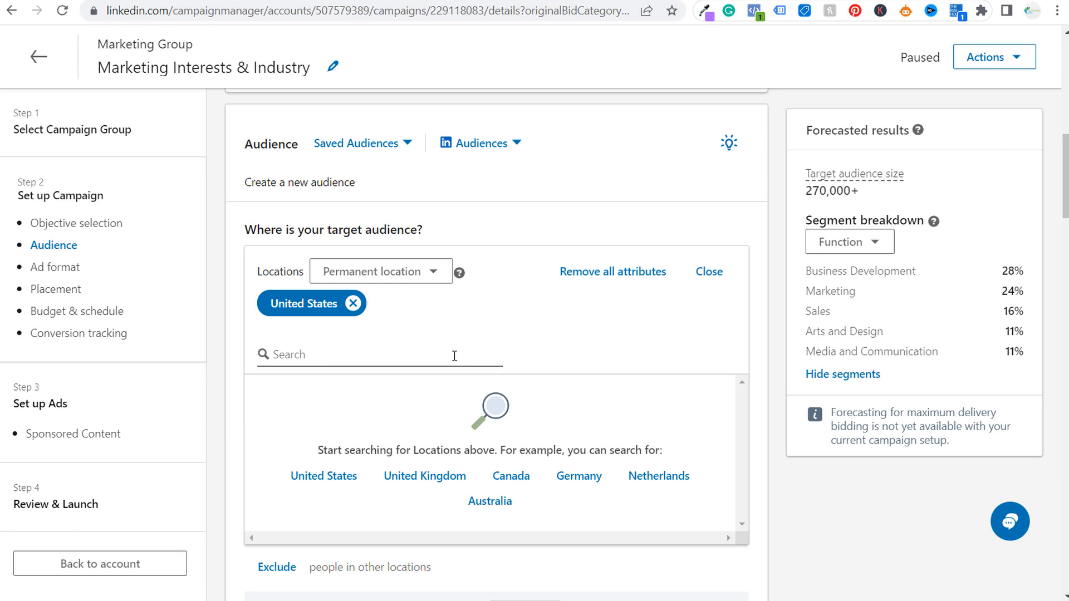
pyautogui.click(415, 355)
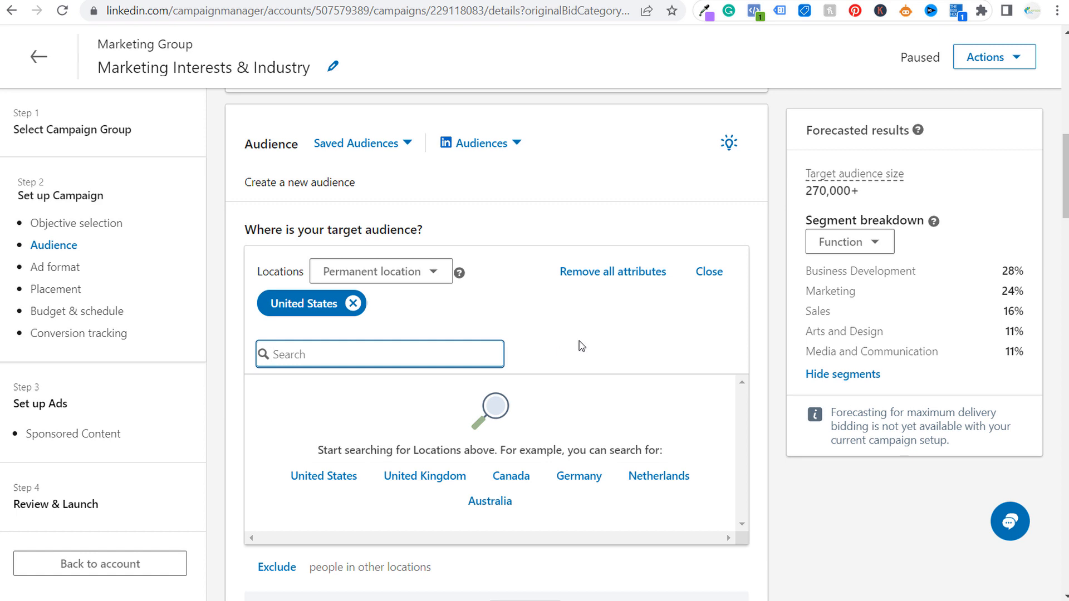
pyautogui.write('denver')
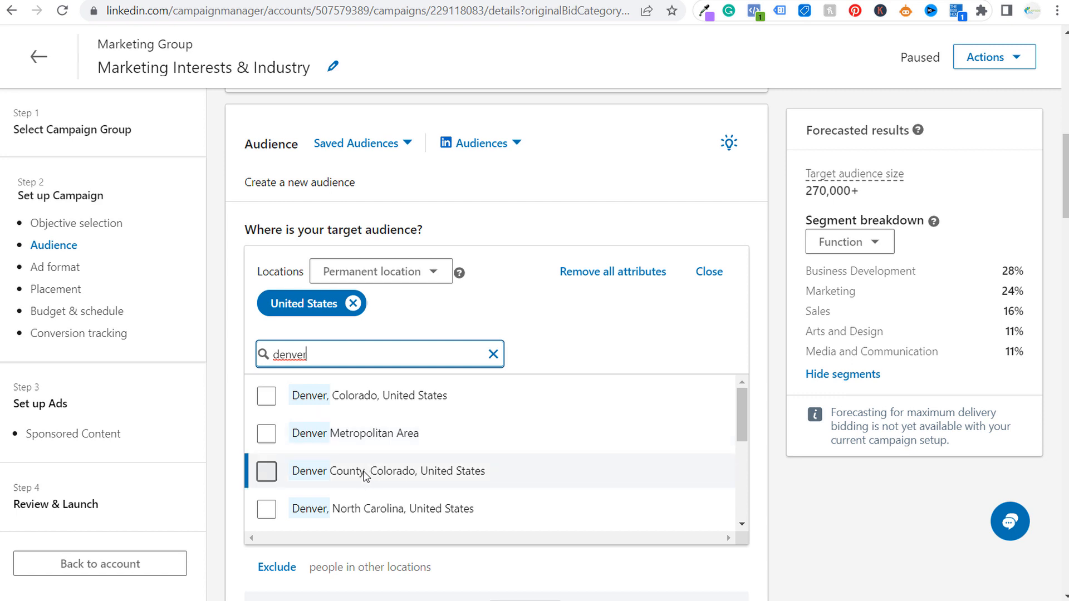
pyautogui.scroll(-2, 361, 473)
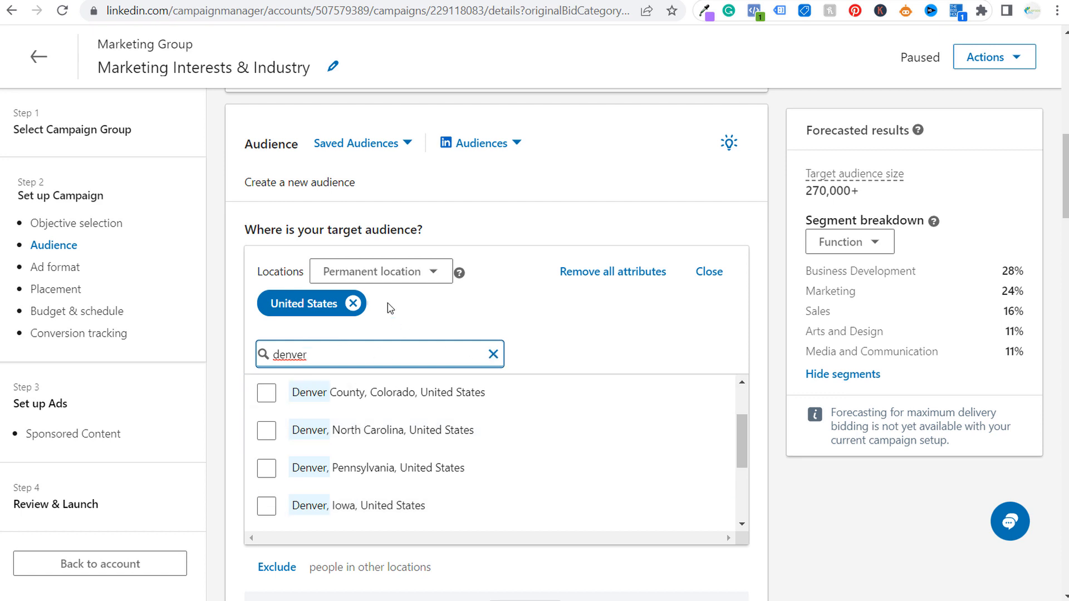
pyautogui.click(495, 355)
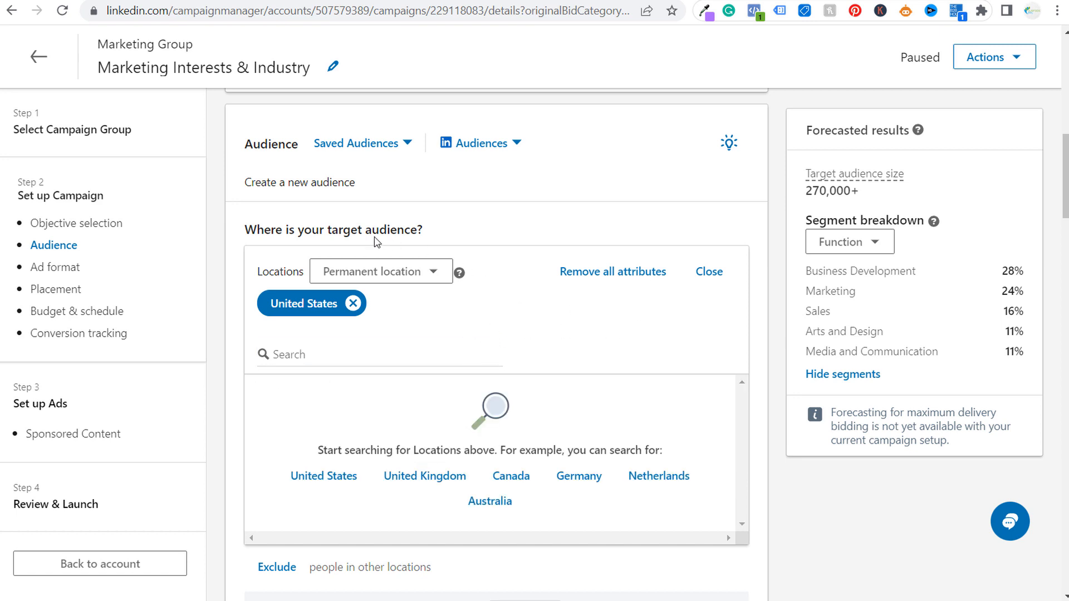
pyautogui.click(709, 273)
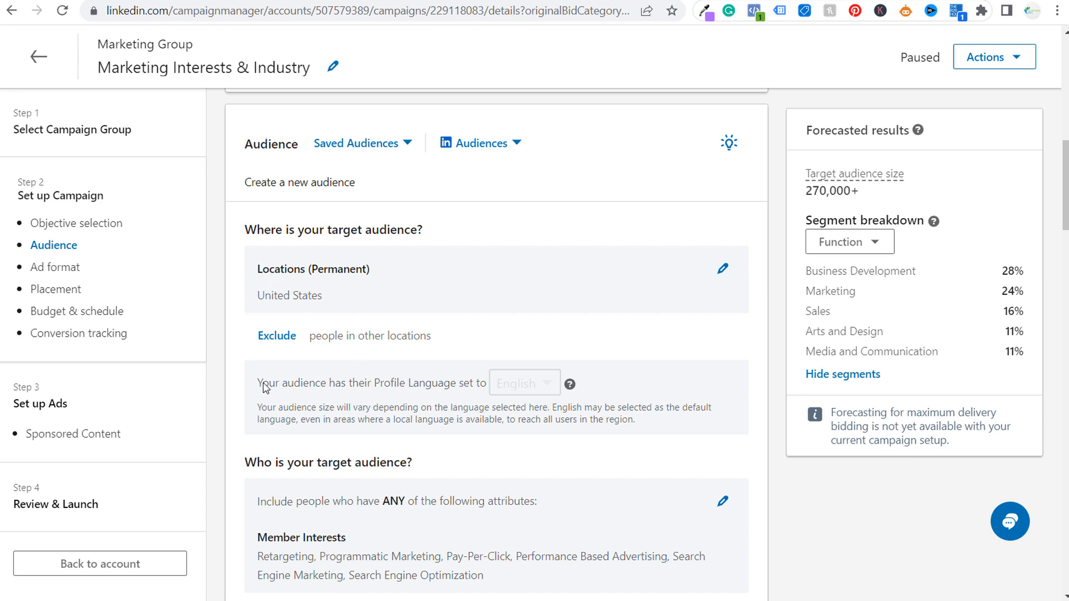
# Step: Examine the audience's profile language setting and how the member interest and company industry criteria are combined
pyautogui.moveTo(256, 384); pyautogui.dragTo(478, 391)
pyautogui.click(473, 405)
pyautogui.scroll(-3, 780, 311)
pyautogui.scroll(-3, 780, 311)
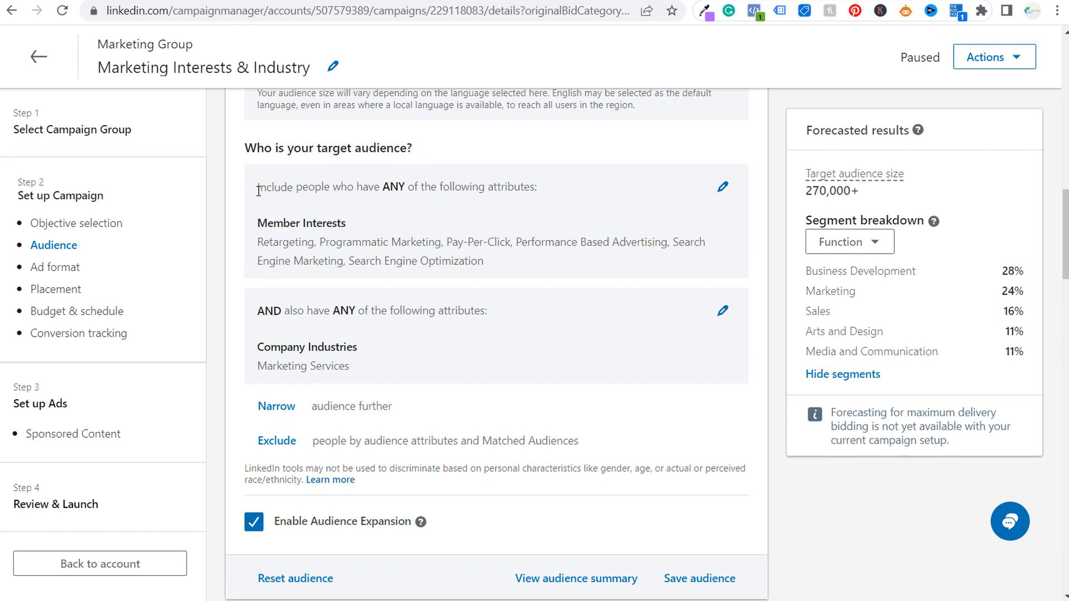
pyautogui.moveTo(259, 191); pyautogui.dragTo(416, 187)
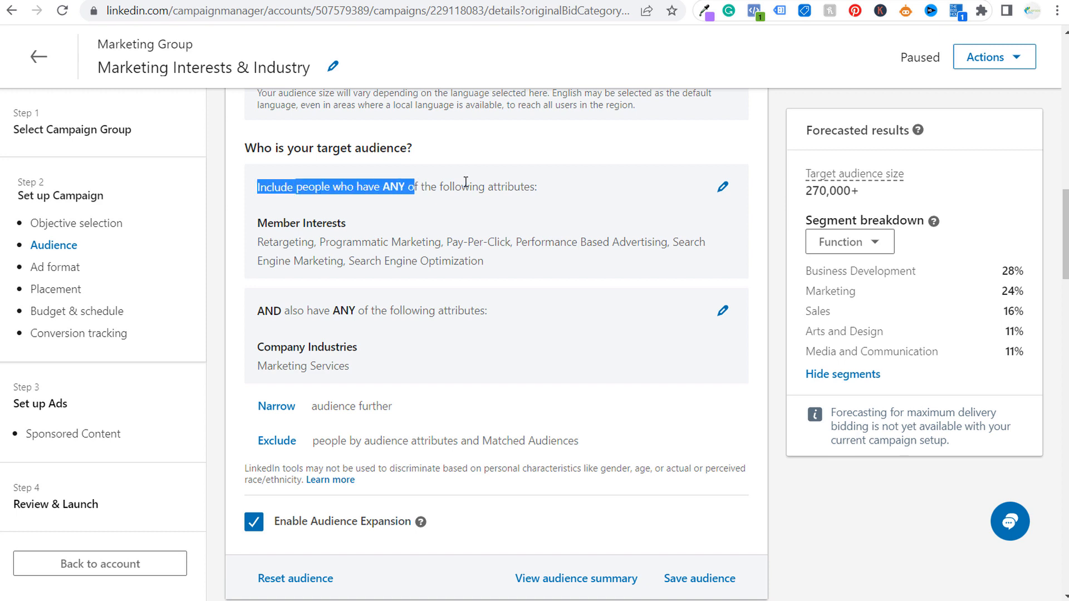
pyautogui.click(501, 186)
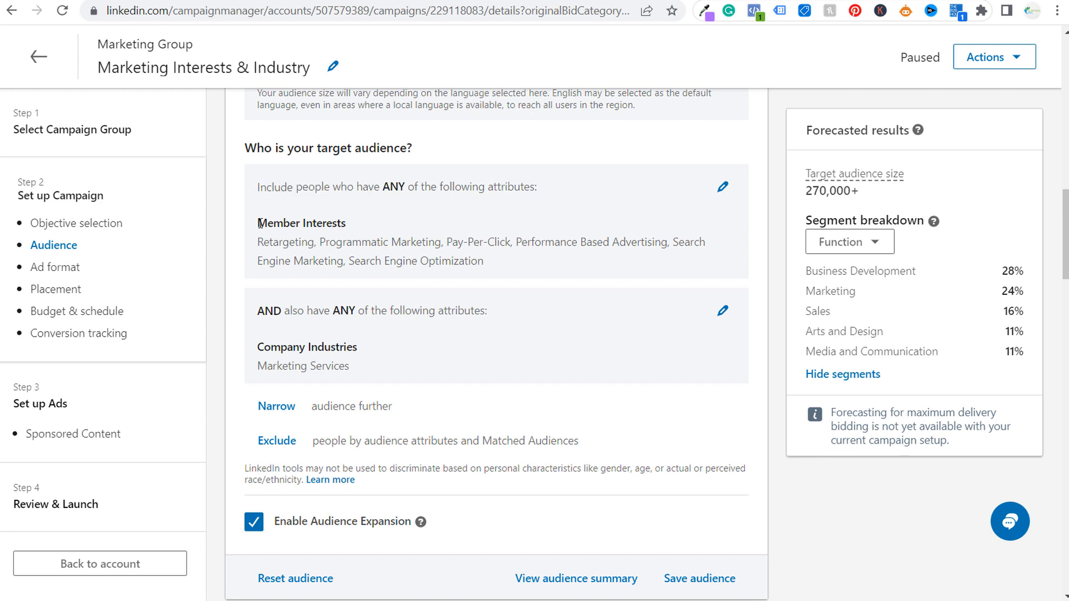
pyautogui.moveTo(259, 224); pyautogui.dragTo(504, 256)
pyautogui.click(579, 275)
pyautogui.moveTo(264, 311); pyautogui.dragTo(427, 312)
pyautogui.click(462, 307)
# Step: Read the explanation of Enable Audience Expansion and review the selected Member Interests and Company Industries
pyautogui.moveTo(421, 523)
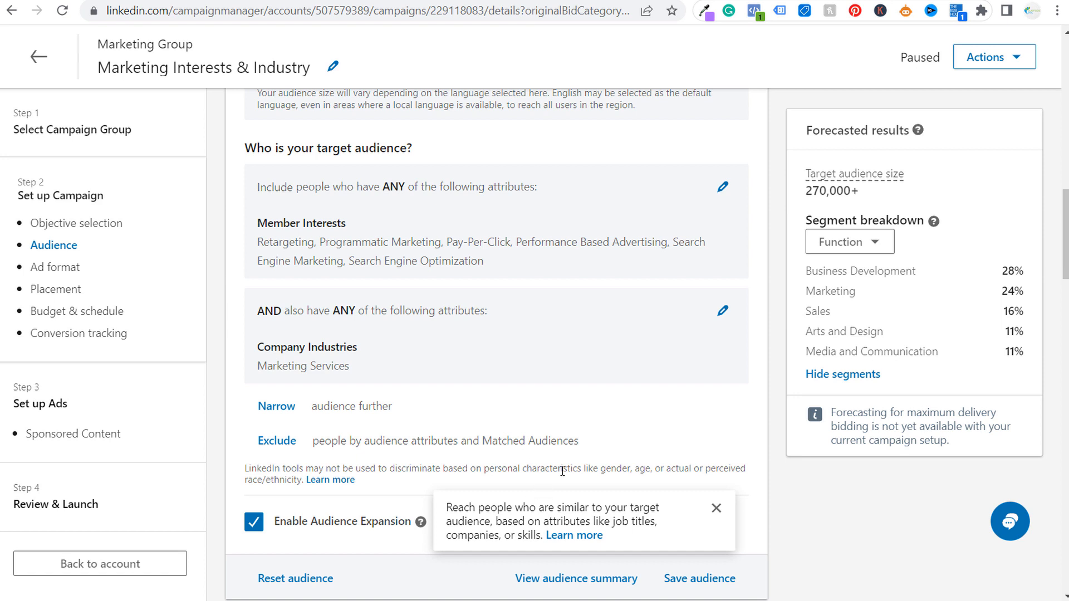
pyautogui.moveTo(563, 474); pyautogui.dragTo(562, 477)
pyautogui.click(568, 450)
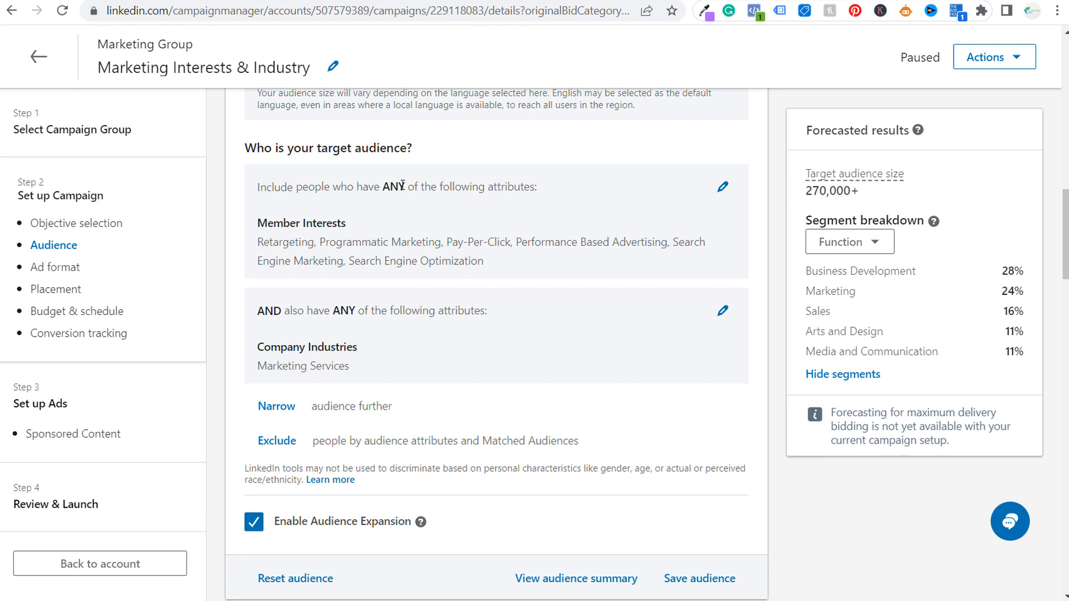
pyautogui.scroll(3, 418, 226)
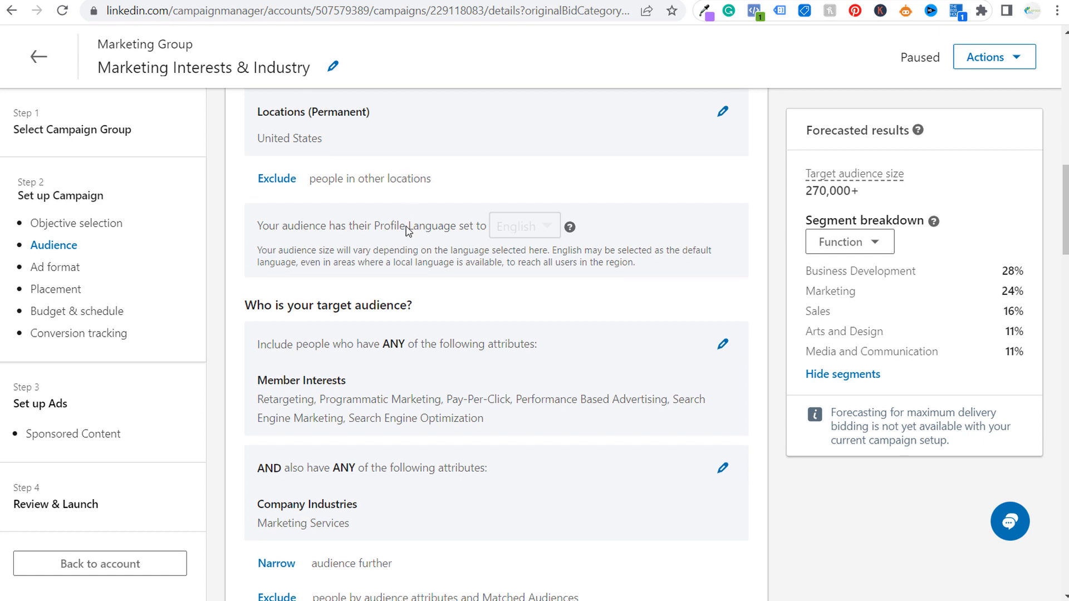
pyautogui.scroll(-3, 505, 289)
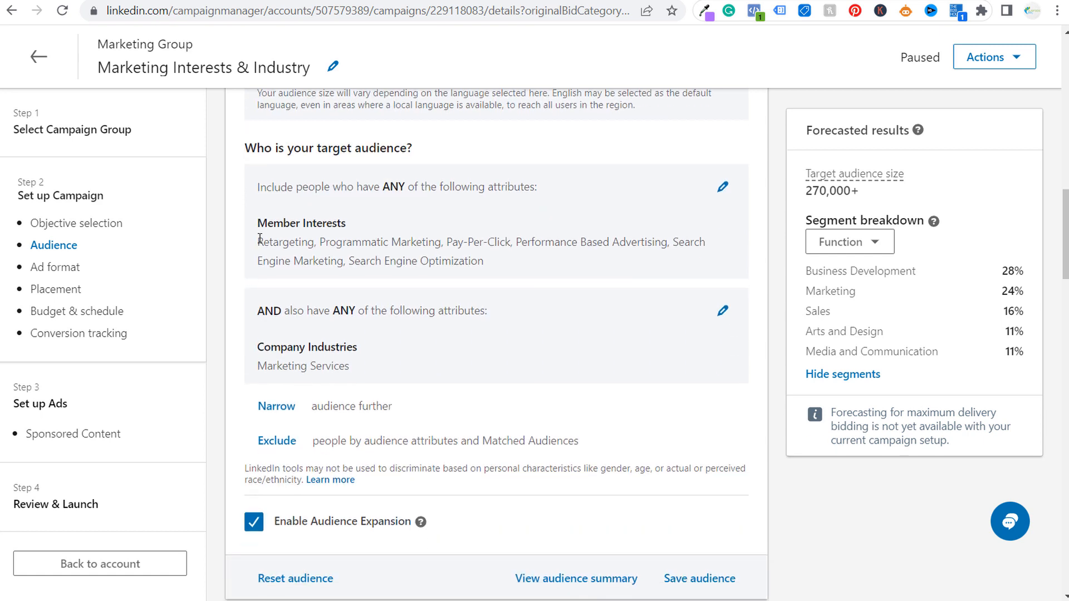
pyautogui.moveTo(257, 242); pyautogui.dragTo(513, 259)
pyautogui.click(520, 265)
pyautogui.moveTo(259, 368); pyautogui.dragTo(379, 367)
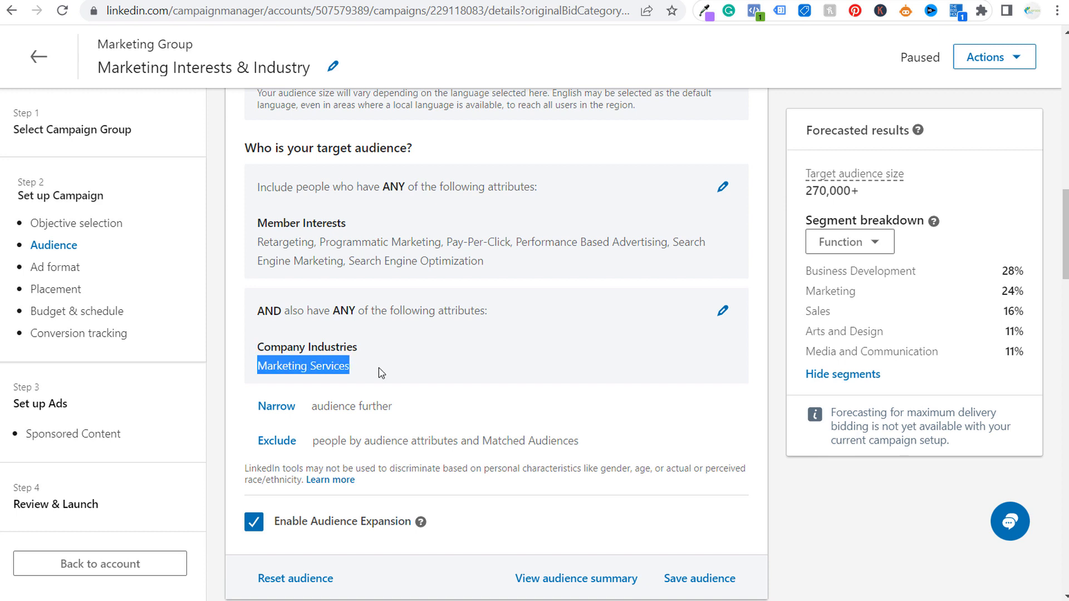
pyautogui.click(379, 367)
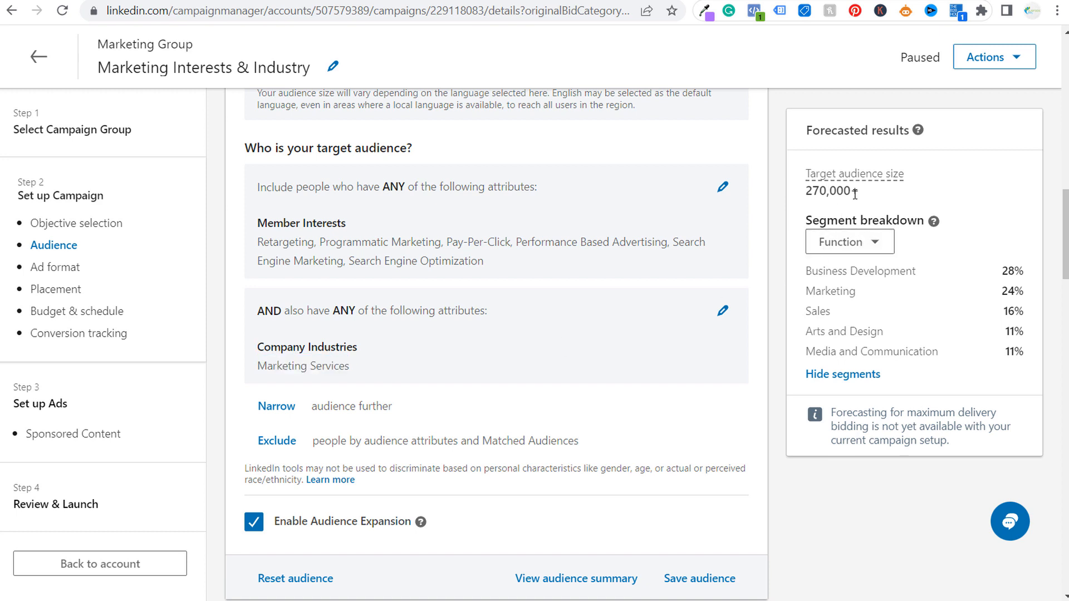
# Step: Check the forecasted target audience size against the target audience criteria
pyautogui.moveTo(870, 196); pyautogui.dragTo(805, 190)
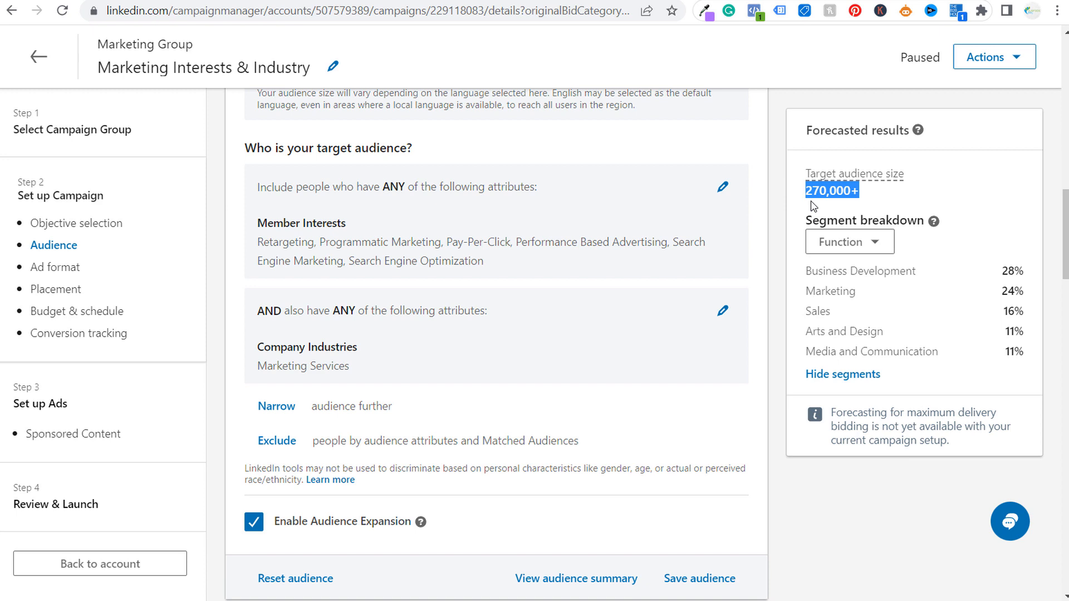
pyautogui.click(816, 194)
pyautogui.moveTo(875, 196); pyautogui.dragTo(802, 195)
pyautogui.click(823, 196)
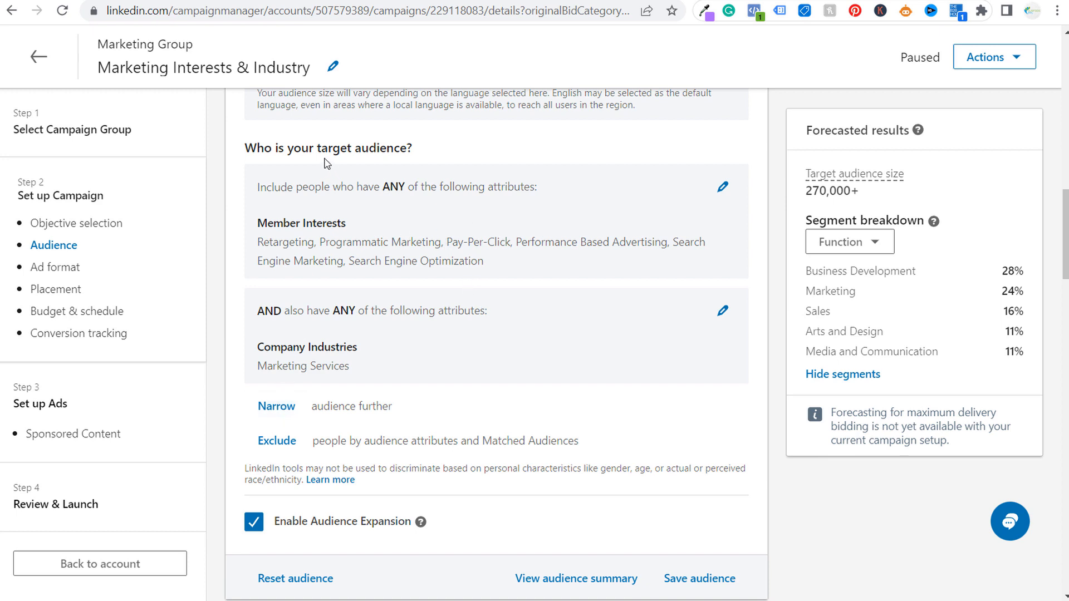
pyautogui.moveTo(284, 148); pyautogui.dragTo(404, 147)
pyautogui.click(445, 147)
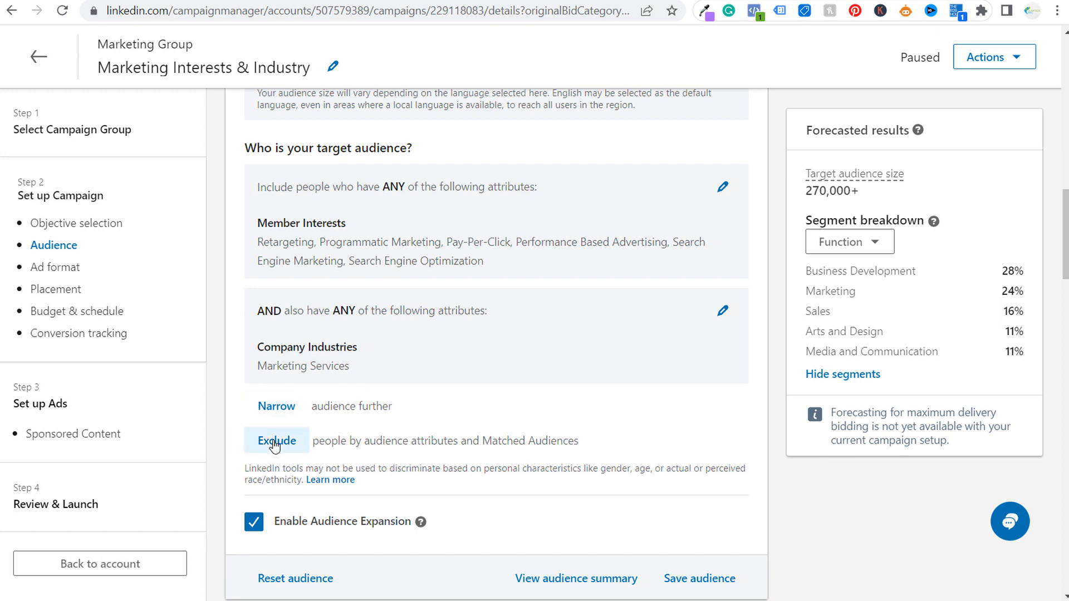
# Step: Open the Narrow audience further options and view the List upload and Lookalike audience categories
pyautogui.click(274, 411)
pyautogui.scroll(-1, 362, 284)
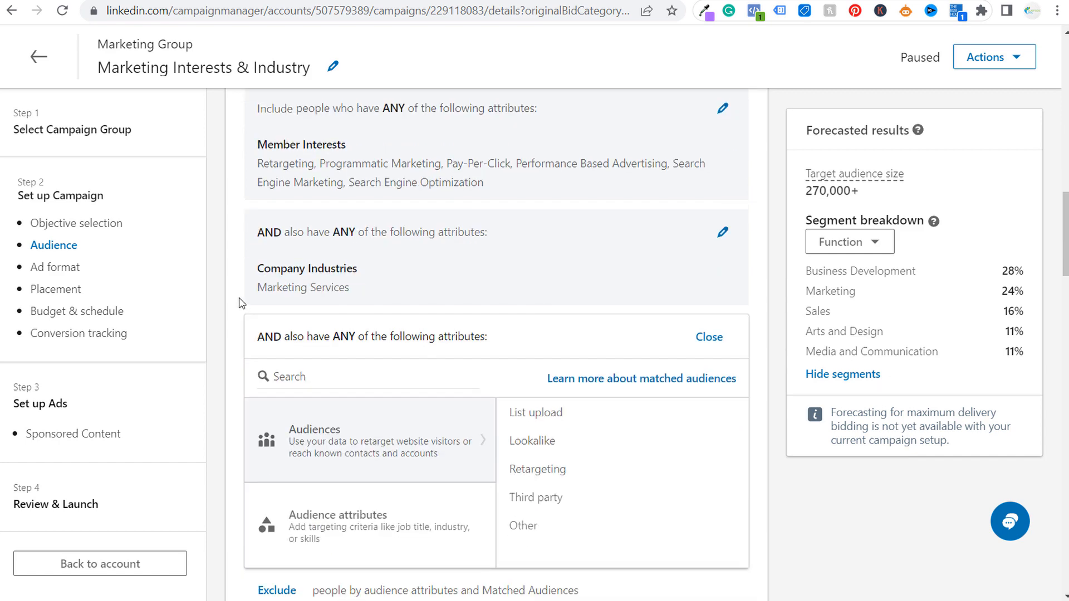
pyautogui.scroll(-3, 241, 304)
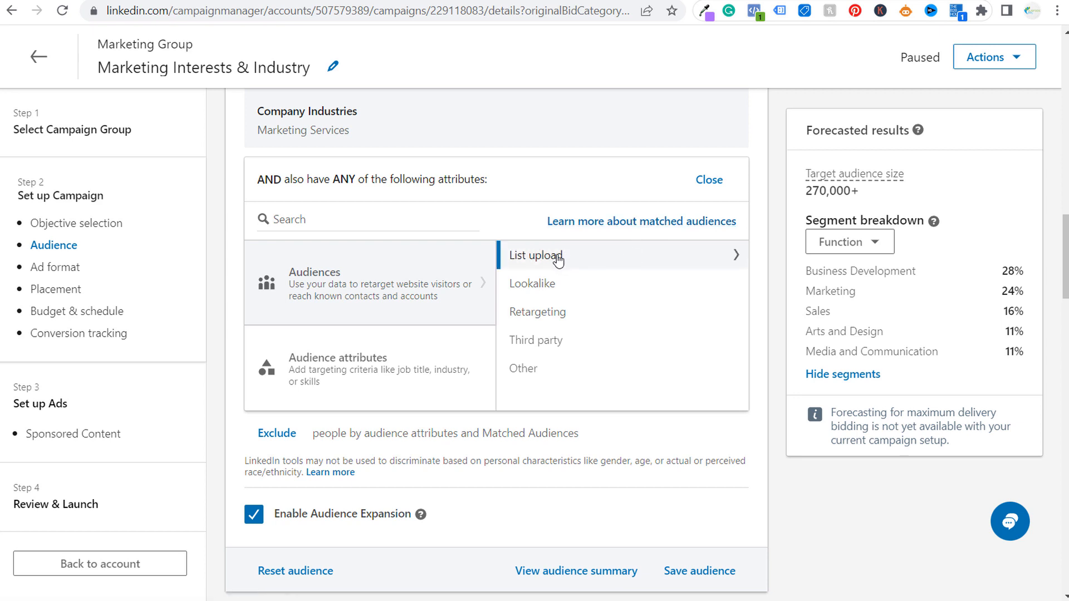
pyautogui.click(582, 256)
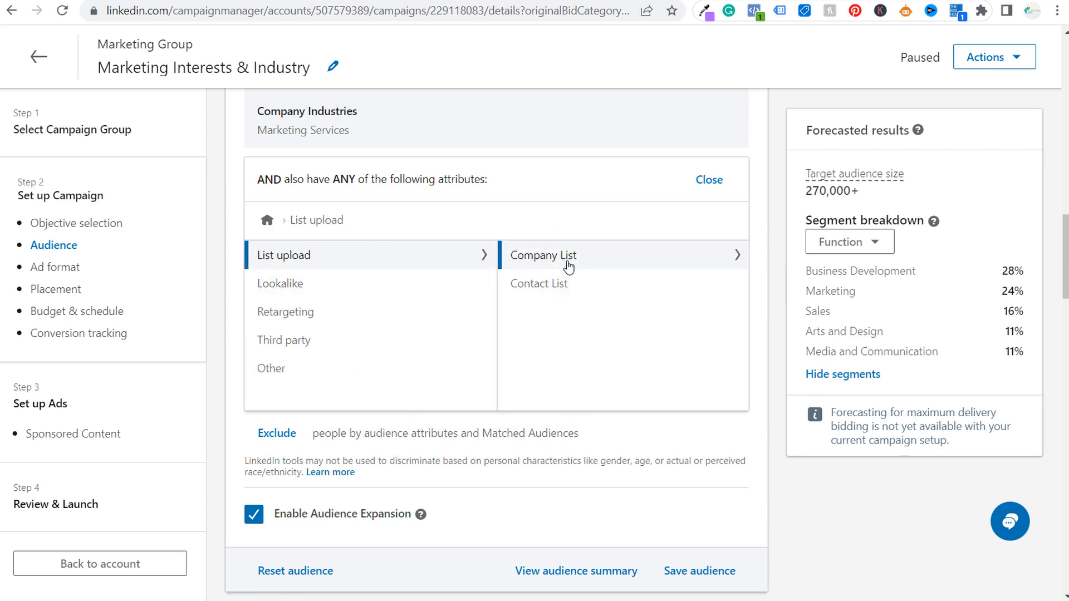
pyautogui.click(353, 293)
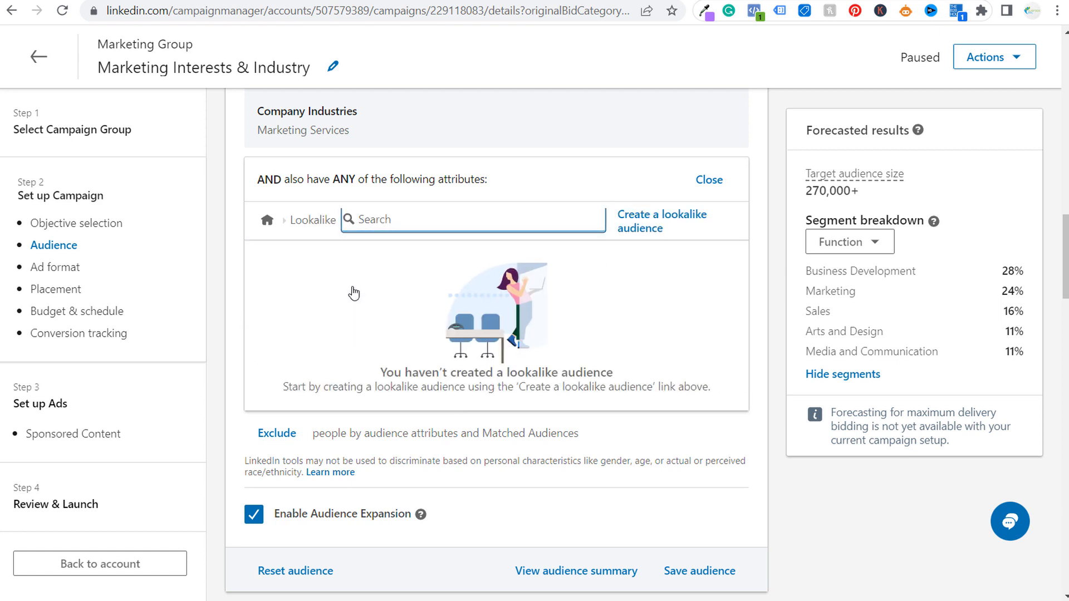
pyautogui.click(267, 221)
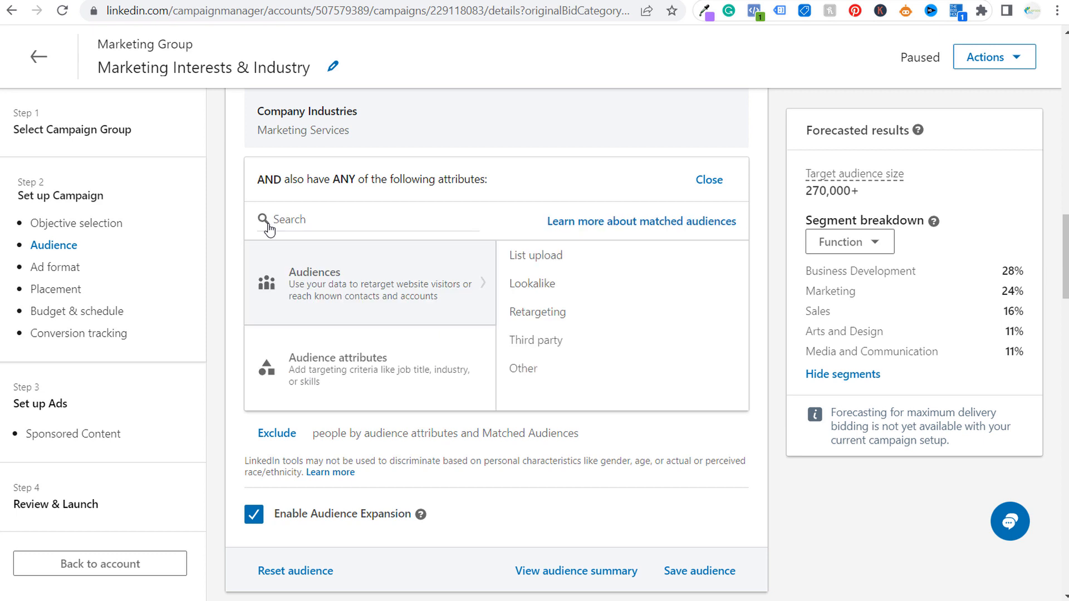
# Step: View the available Website retargeting audiences and recheck the Lookalike category for narrowing the audience
pyautogui.click(593, 319)
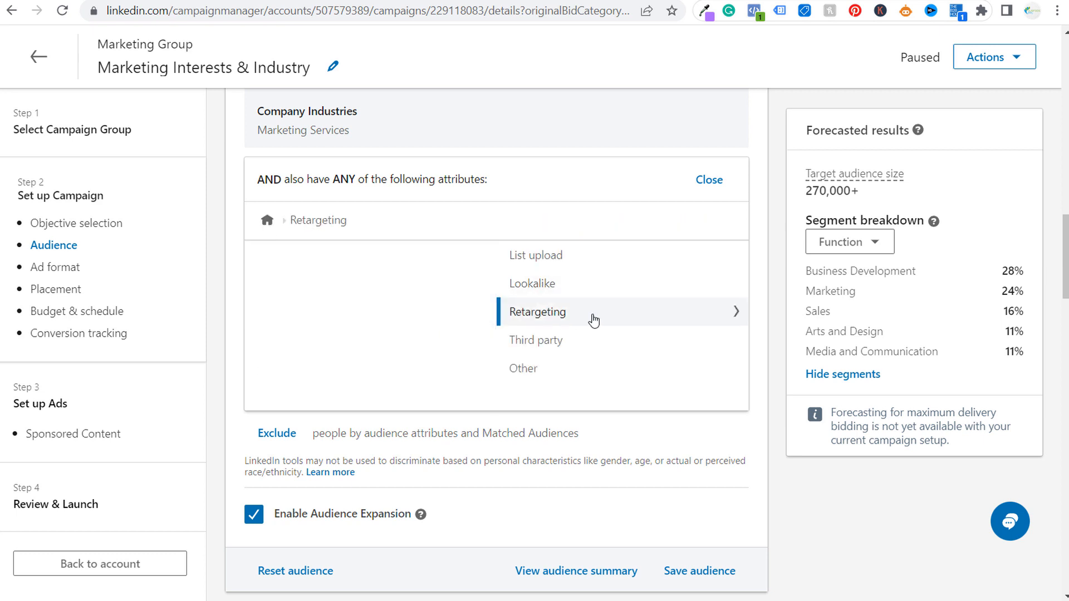
pyautogui.click(612, 400)
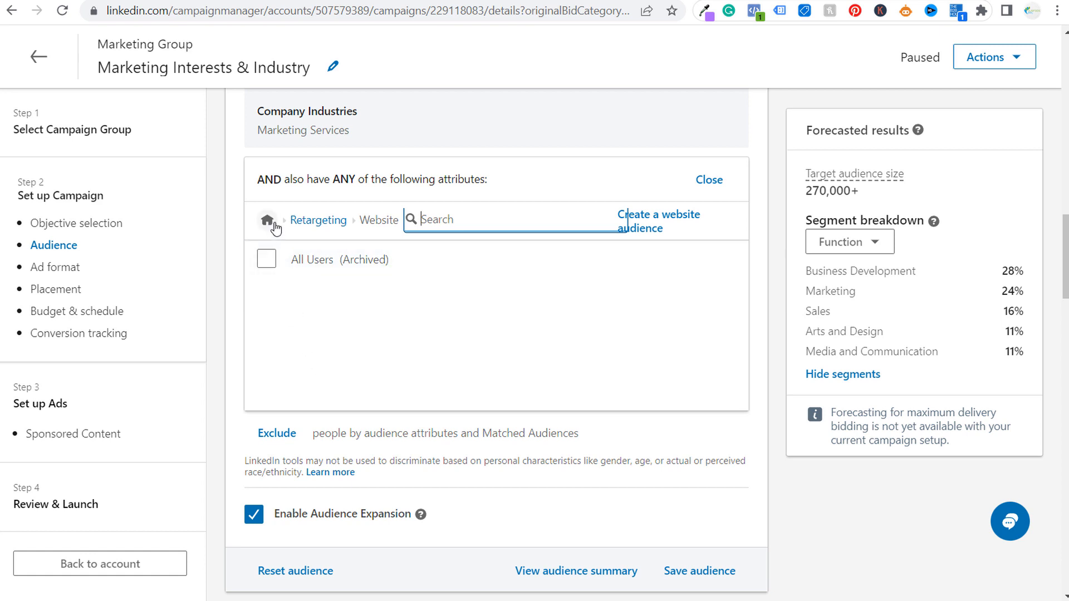
pyautogui.click(267, 220)
pyautogui.click(584, 288)
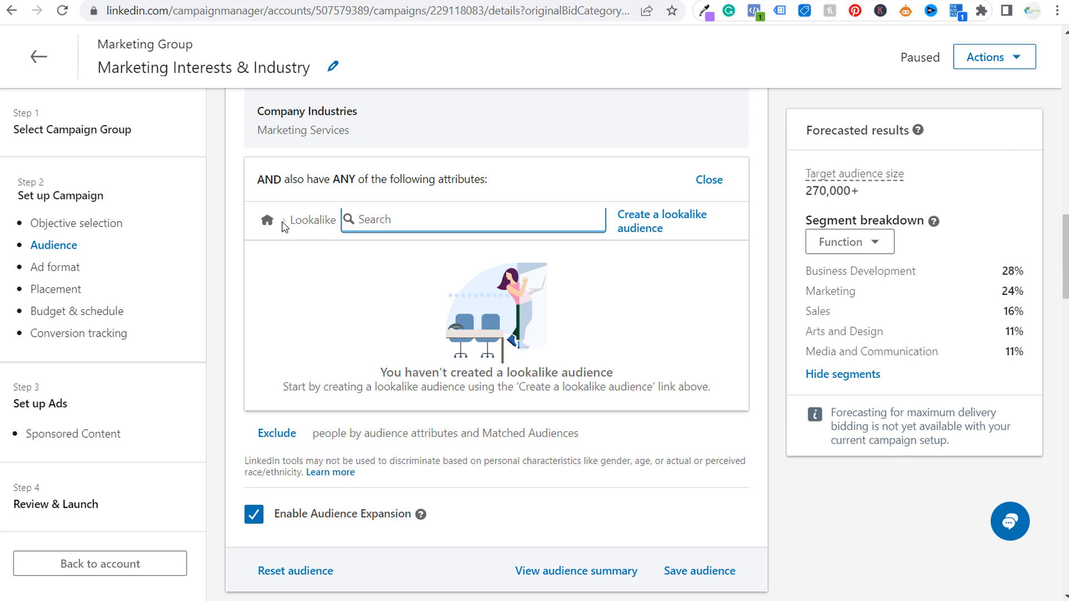
pyautogui.click(268, 220)
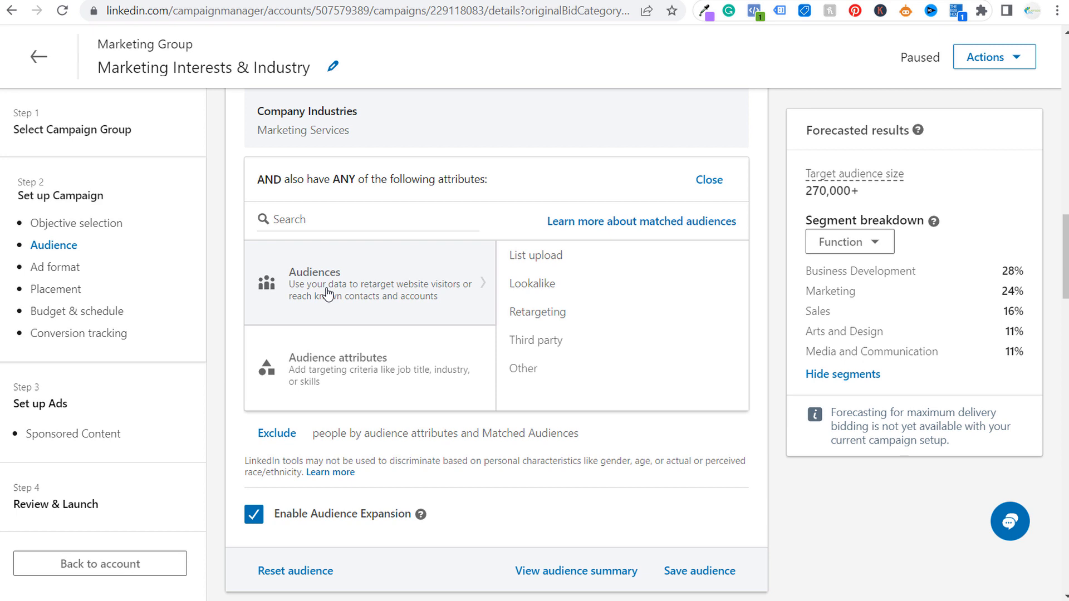
# Step: Open the options for excluding people from the audience and view the available Website retargeting audiences
pyautogui.click(275, 433)
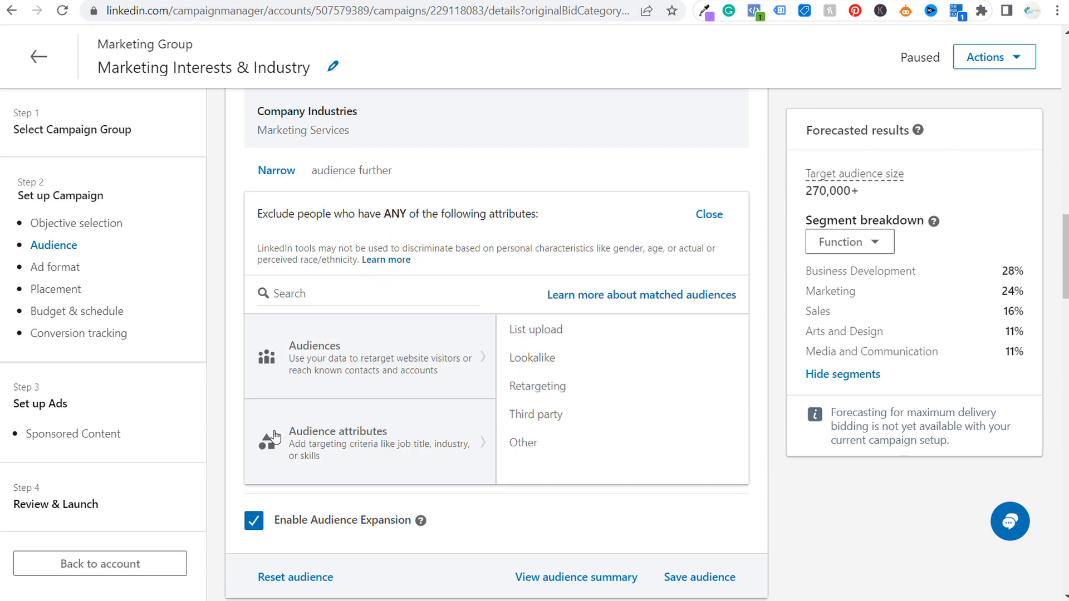
pyautogui.click(538, 386)
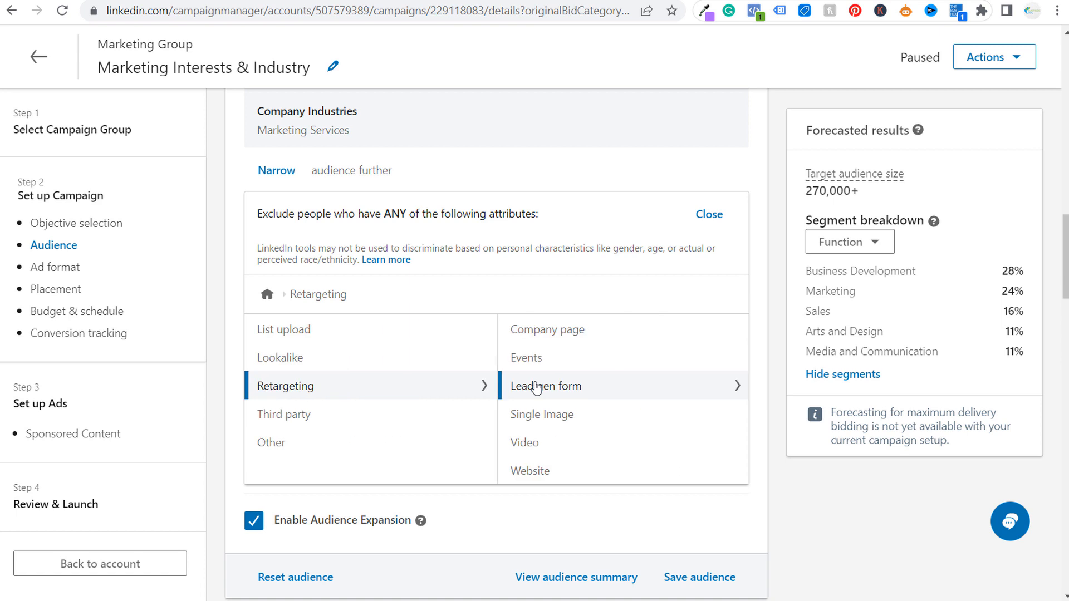
pyautogui.click(555, 475)
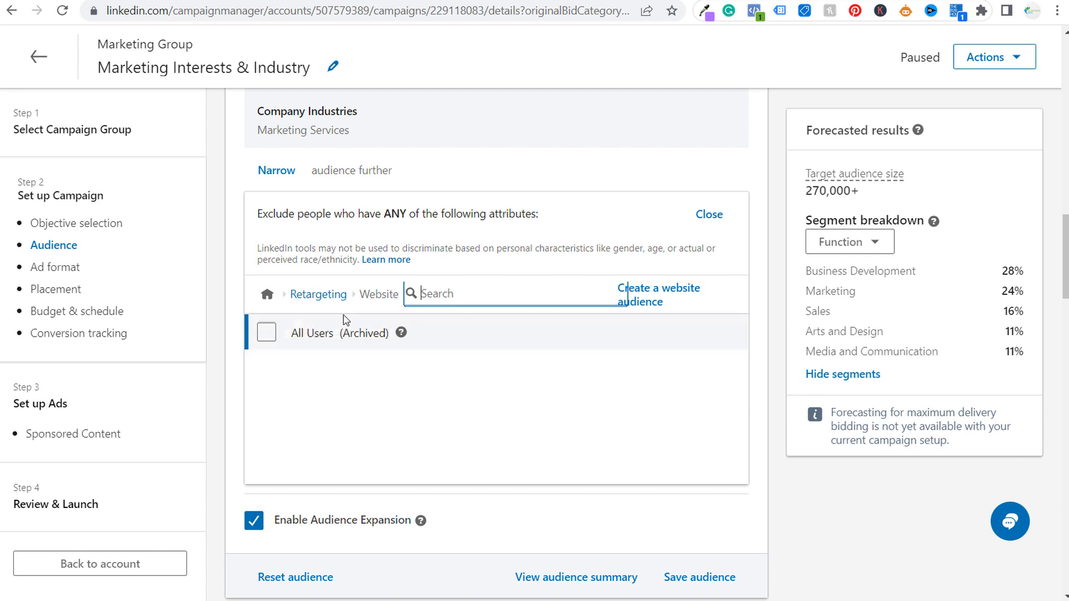
pyautogui.click(267, 294)
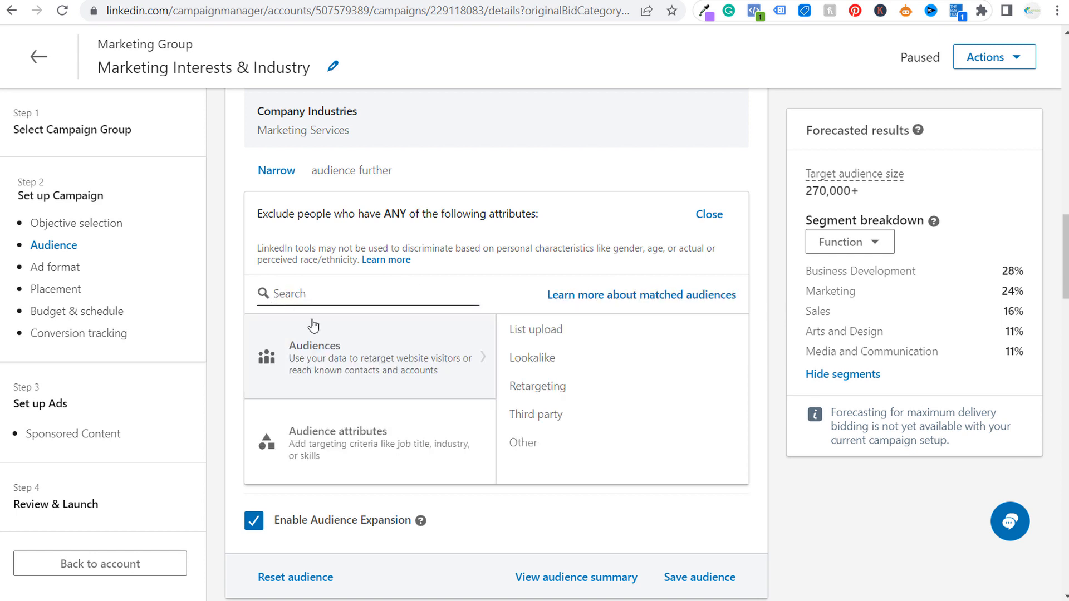
# Step: View the List upload and Retargeting categories for exclusion, and close the exclusion options without adding anything
pyautogui.click(521, 333)
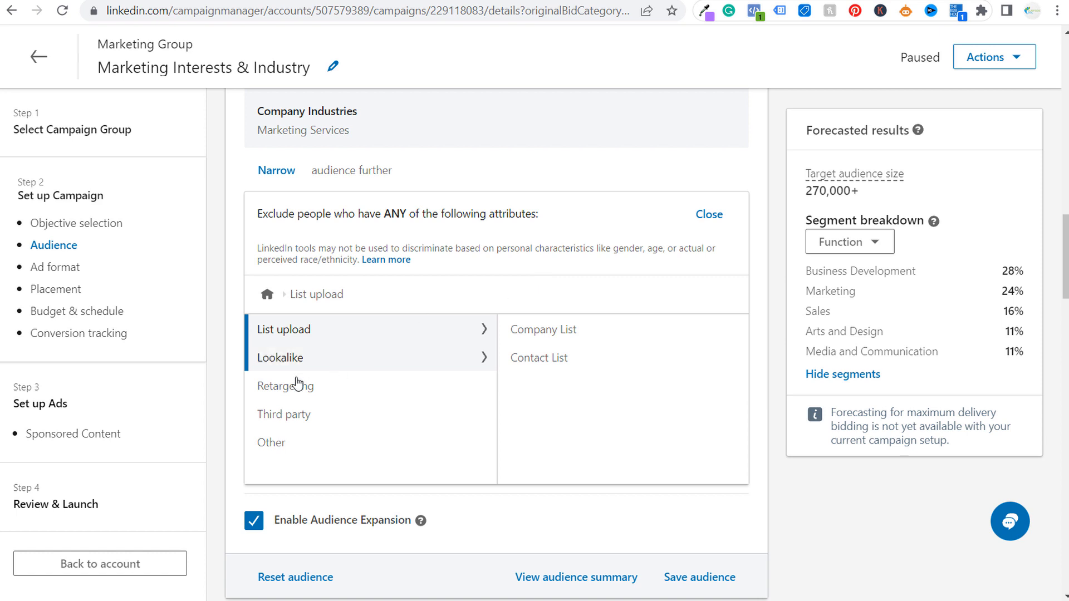
pyautogui.click(305, 386)
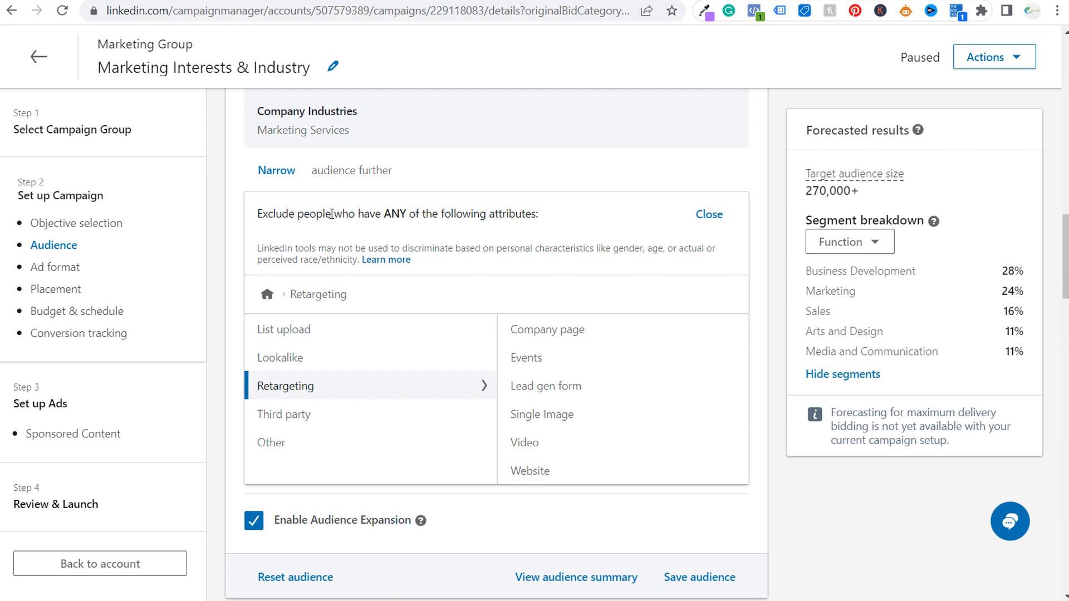
pyautogui.click(707, 214)
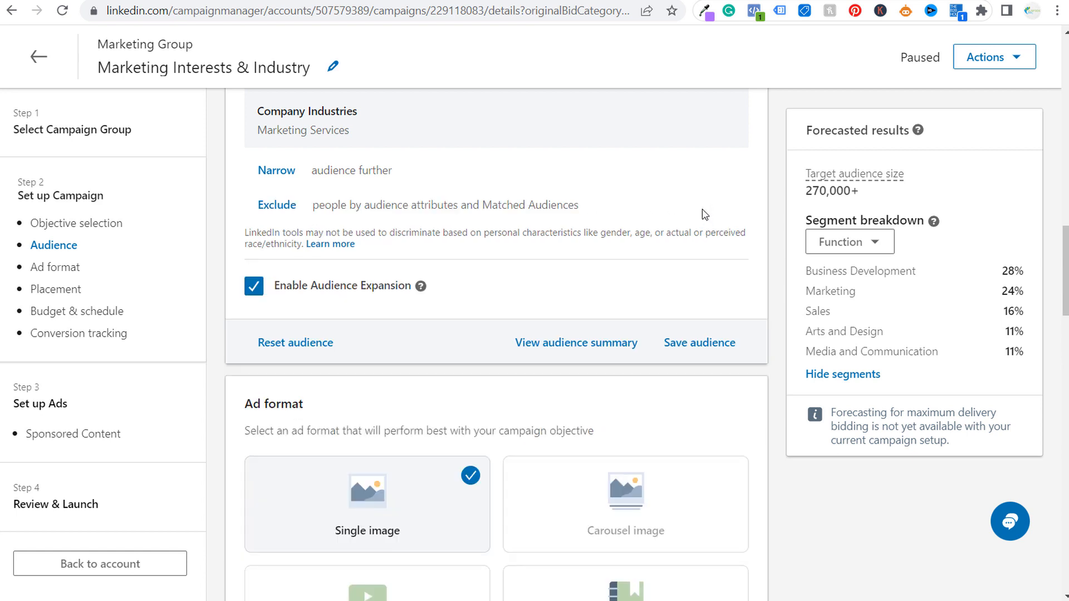
# Step: Reopen the Narrow audience further options, view the Website retargeting audiences, and return to the Retargeting categories
pyautogui.click(279, 168)
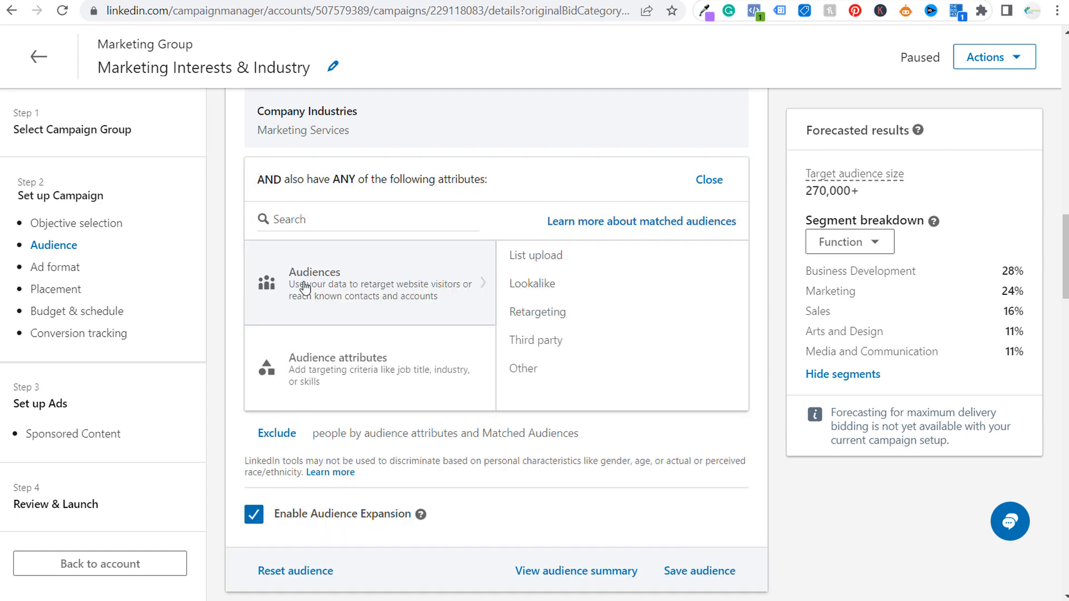
pyautogui.click(561, 312)
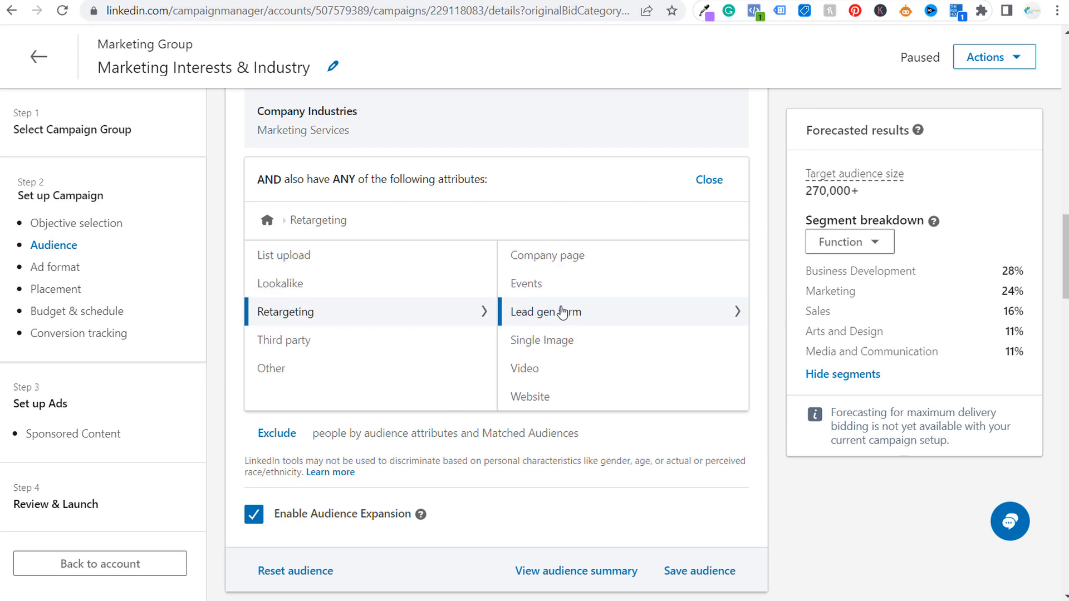
pyautogui.click(562, 397)
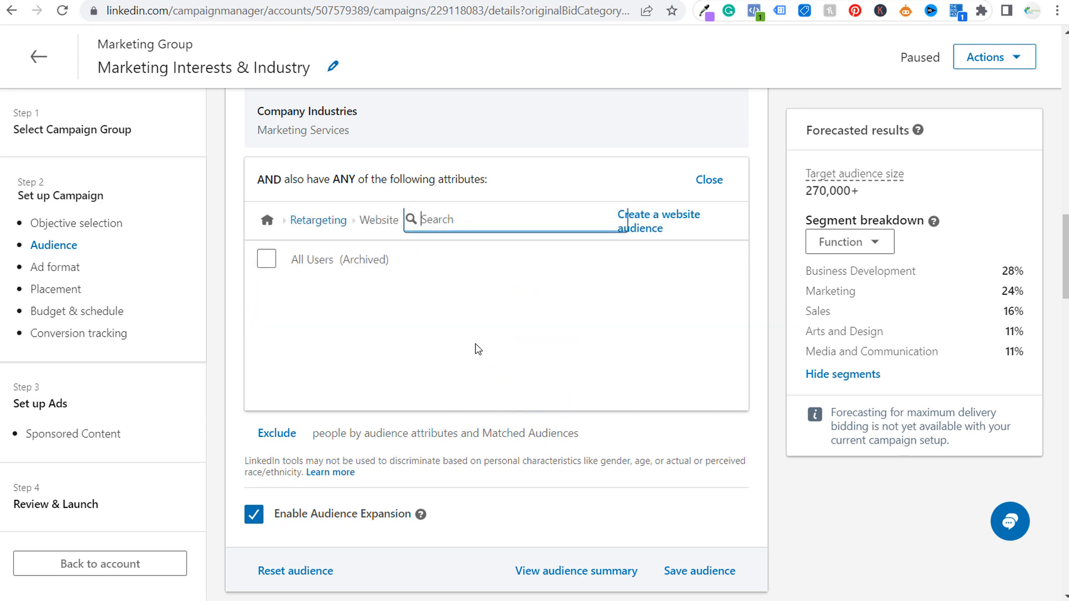
pyautogui.click(316, 225)
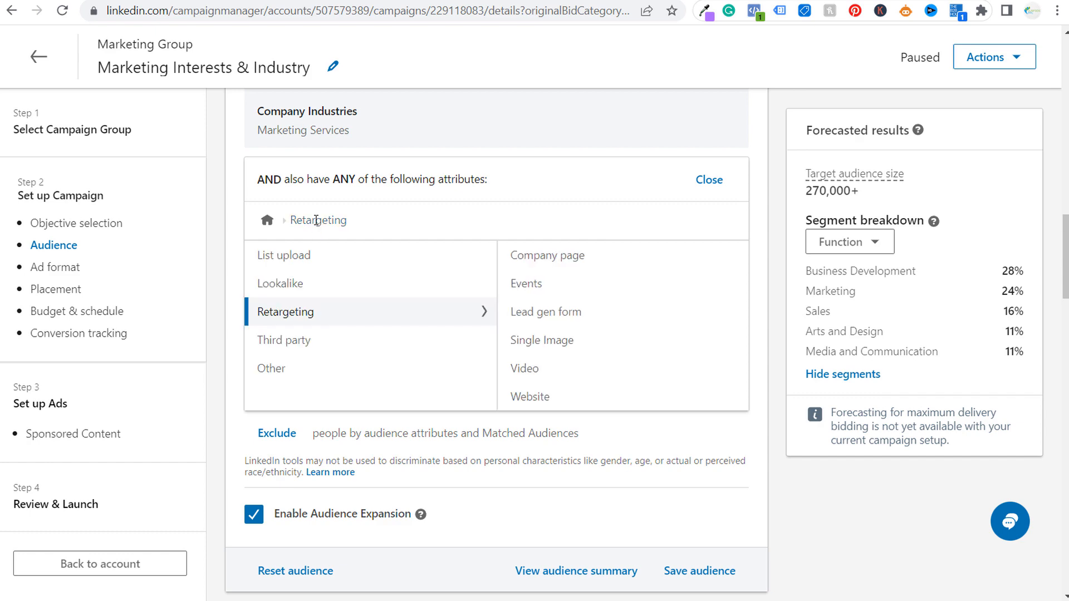
# Step: Review the engagement options and unique visitors in the company page audience creation form, and close it without creating an audience
pyautogui.click(533, 256)
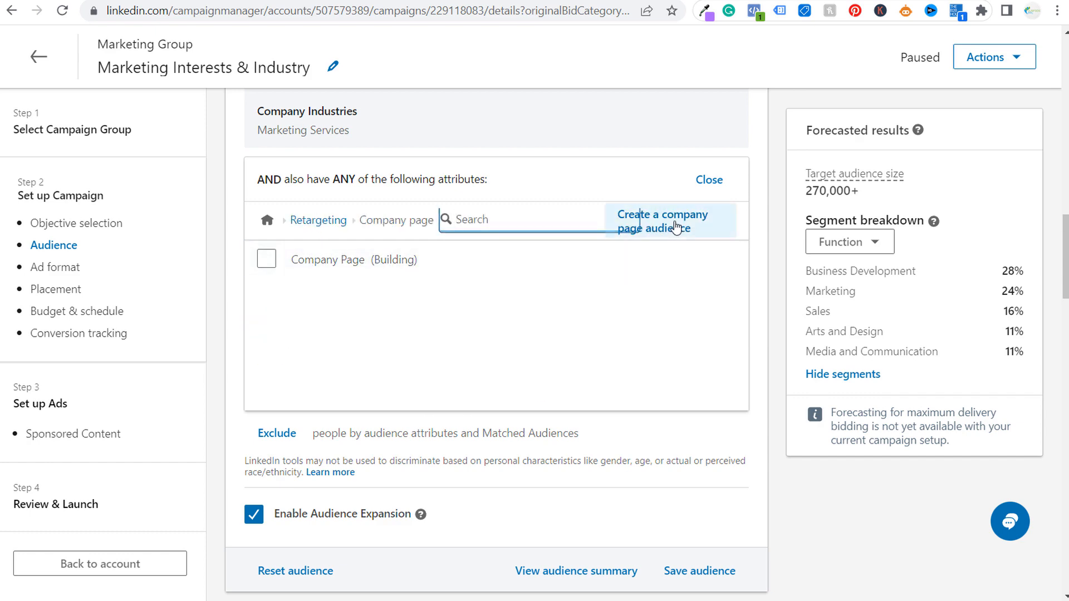
pyautogui.click(677, 228)
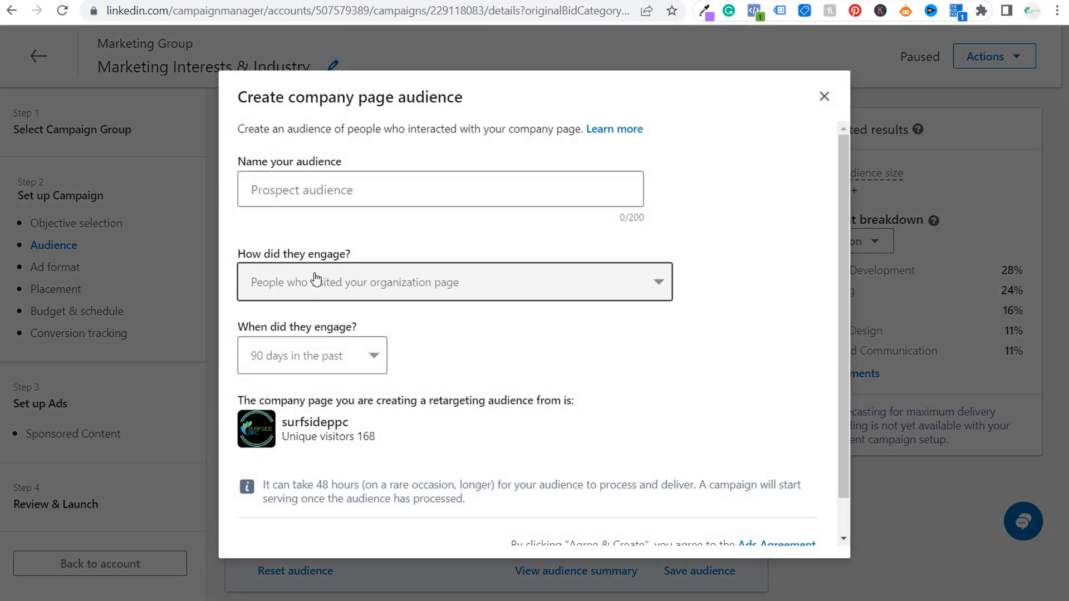
pyautogui.click(608, 280)
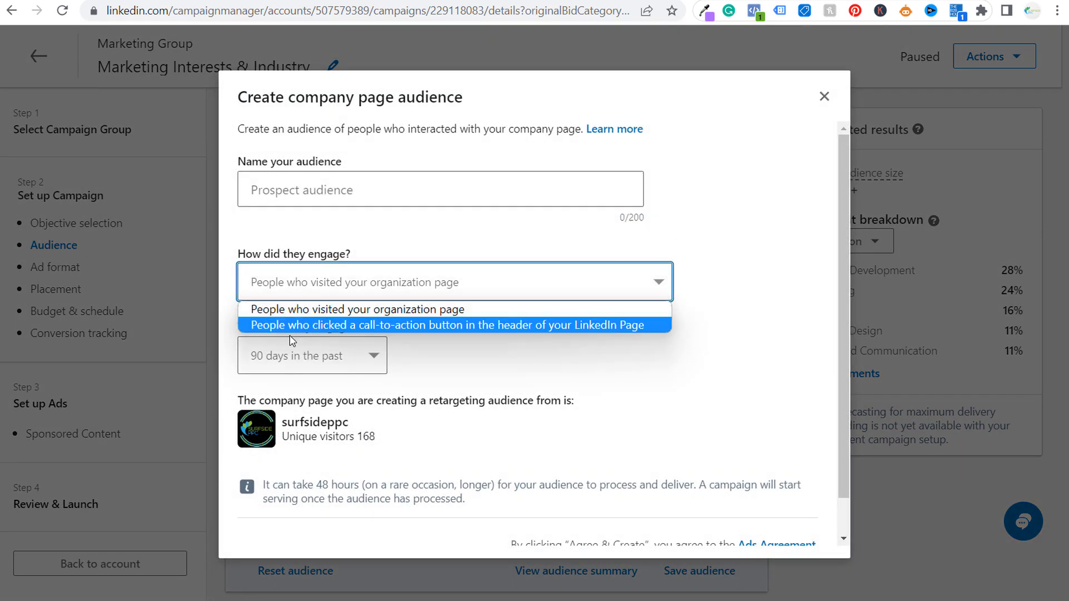
pyautogui.click(640, 281)
pyautogui.moveTo(393, 436); pyautogui.dragTo(365, 437)
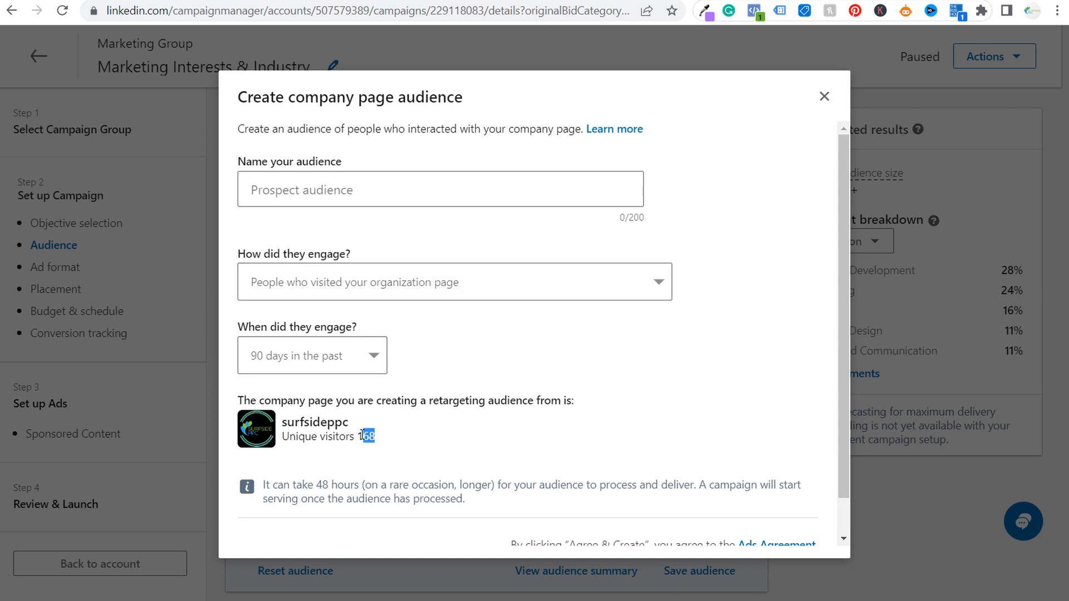
pyautogui.click(386, 440)
pyautogui.click(824, 97)
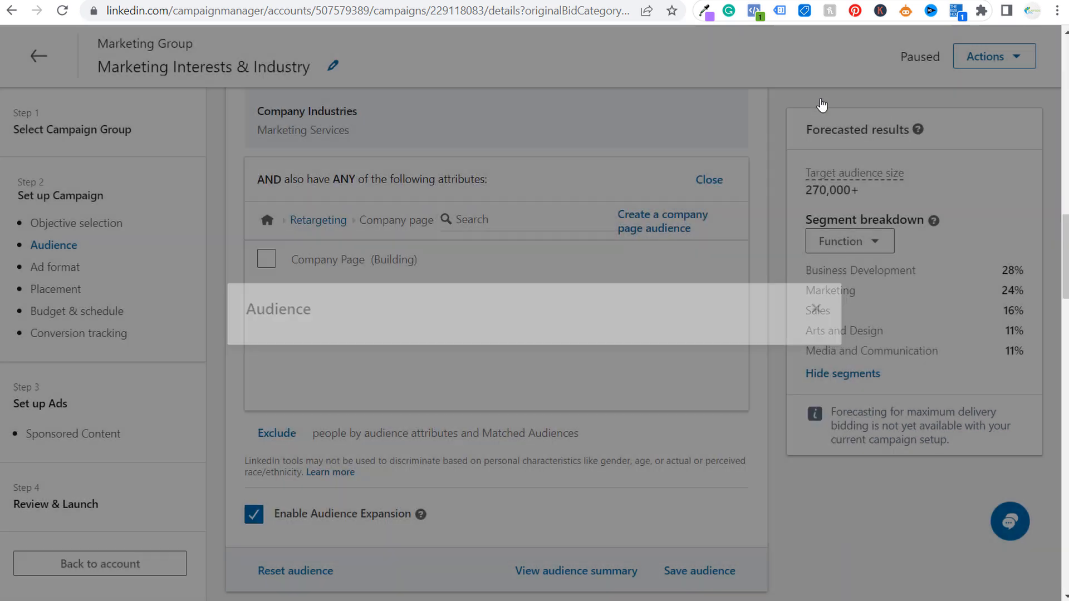
# Step: Open the creation form for a Single Image retargeting audience and view its engagement type options
pyautogui.click(319, 220)
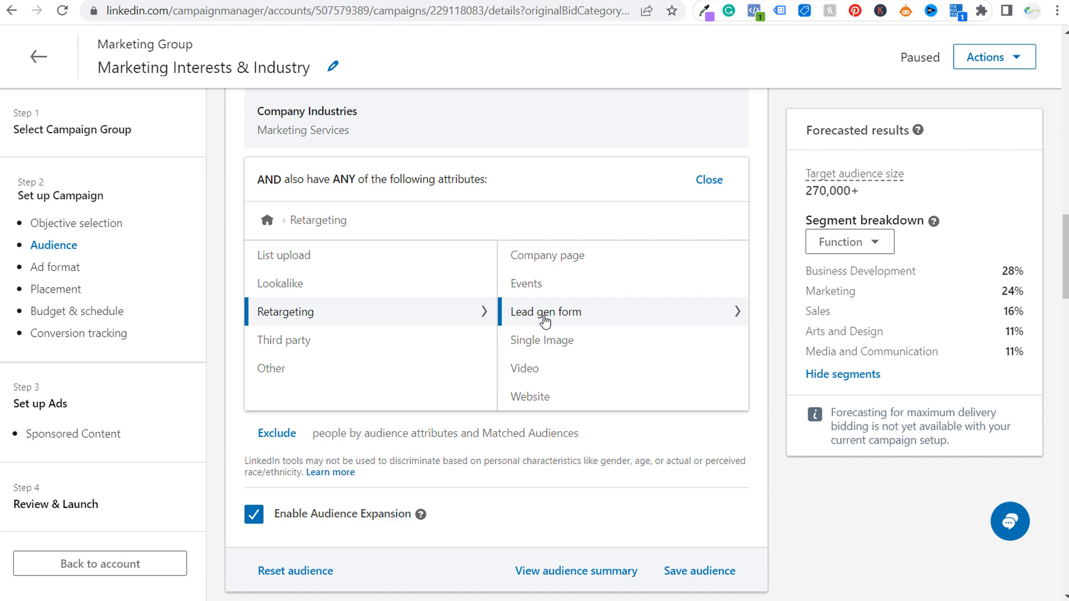
pyautogui.click(549, 341)
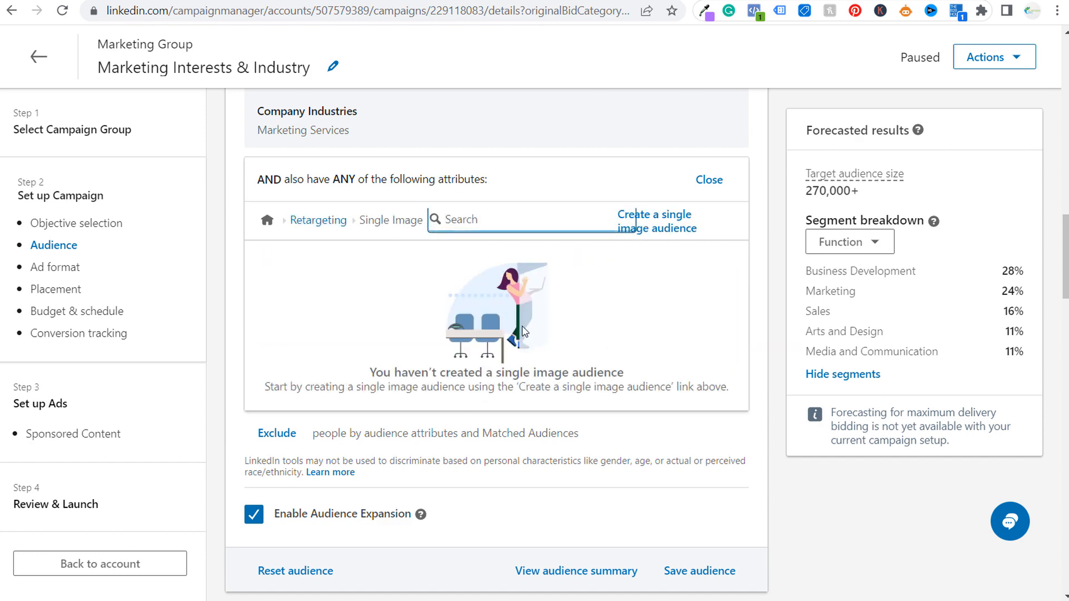
pyautogui.click(664, 221)
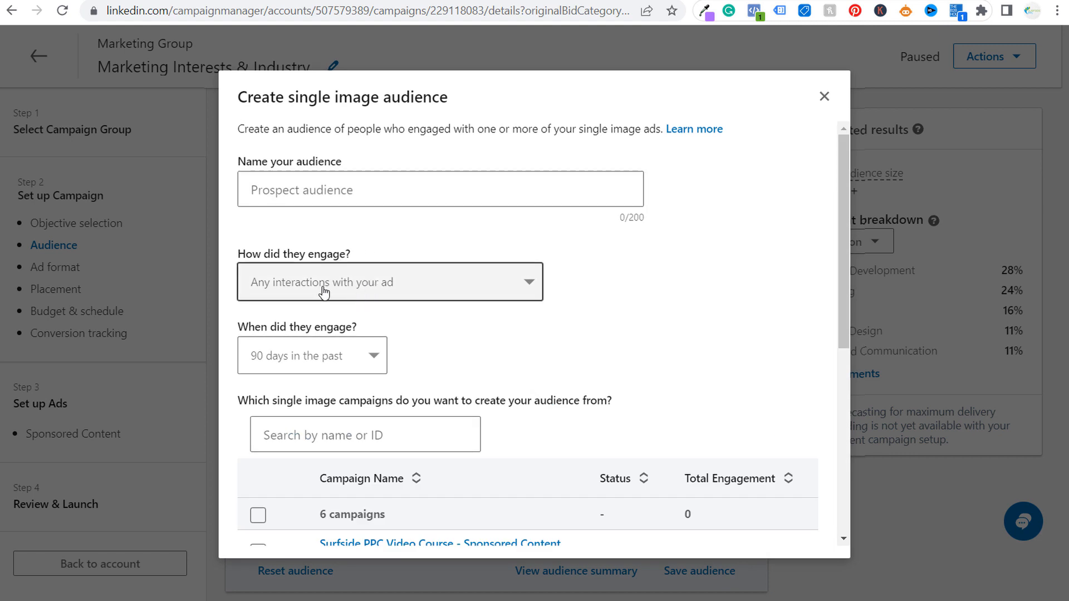
pyautogui.click(434, 297)
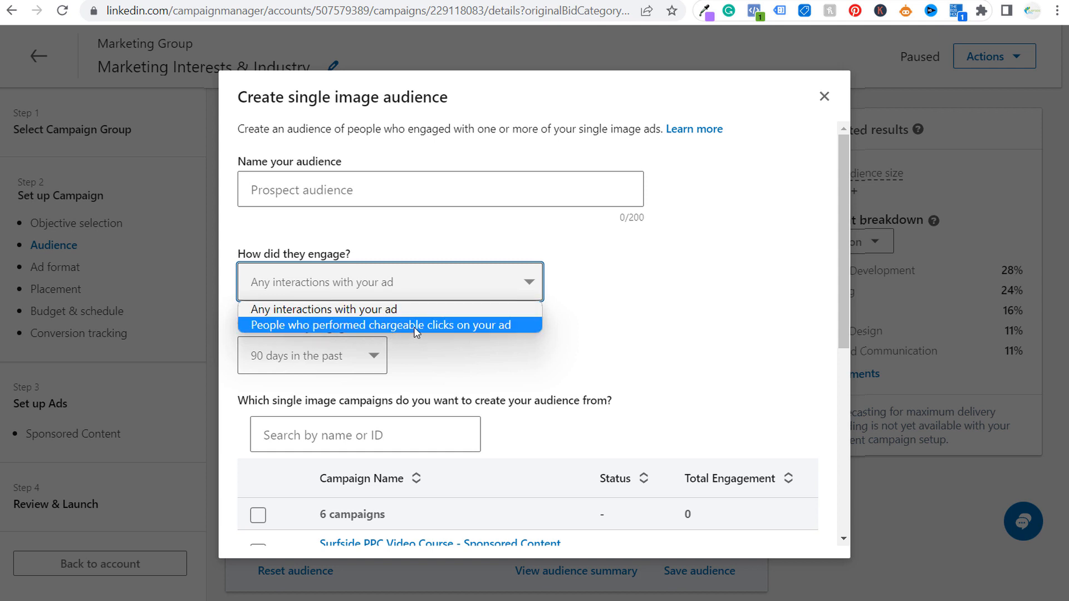
pyautogui.click(573, 302)
# Step: View the engagement time frames offered for the single image audience, and close the form without creating it
pyautogui.click(335, 356)
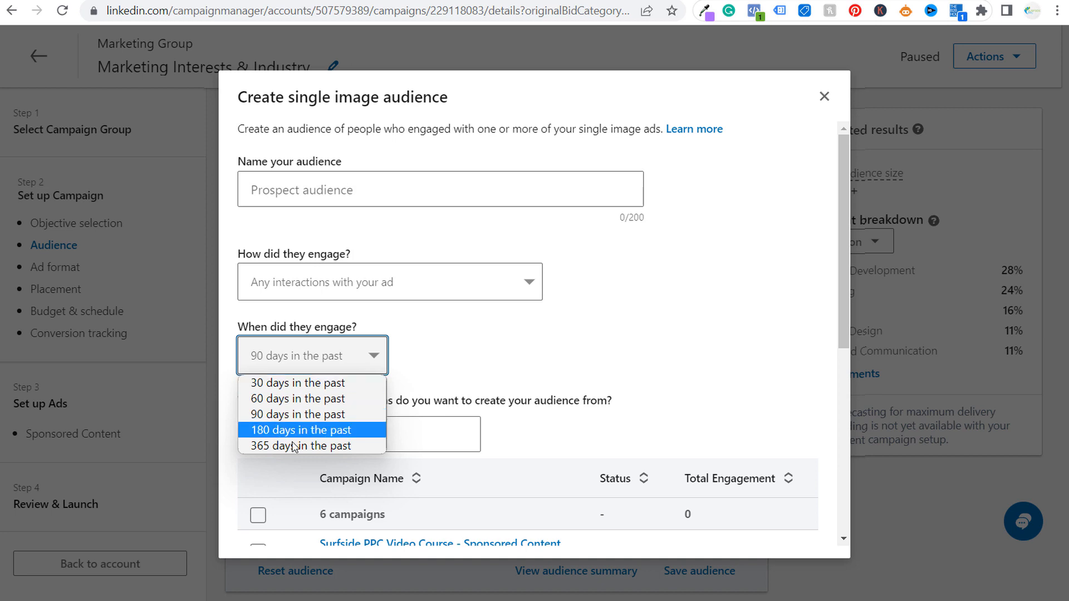
pyautogui.click(437, 388)
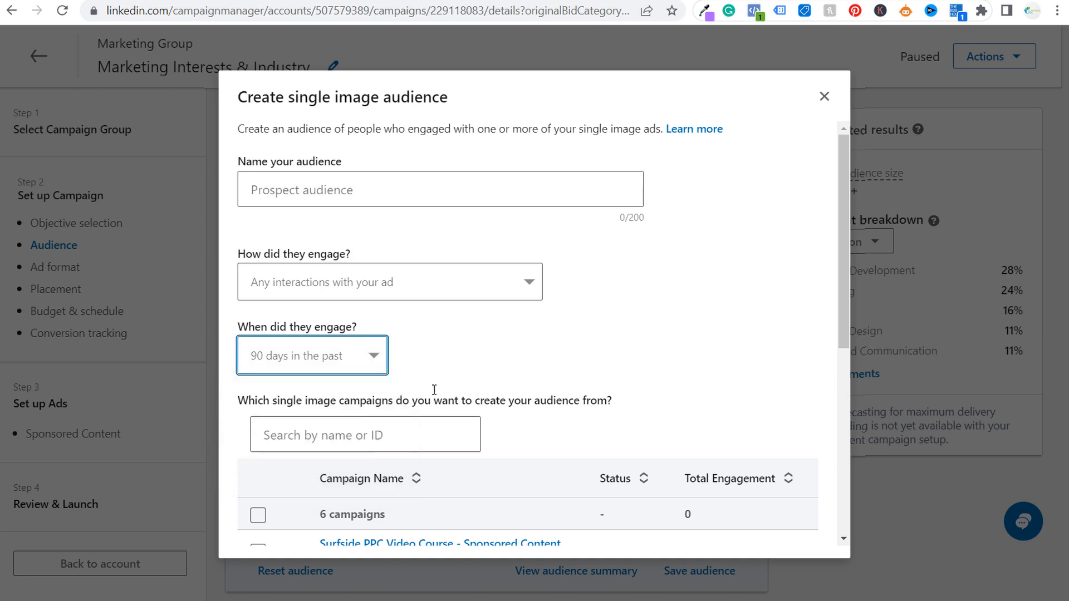
pyautogui.click(541, 347)
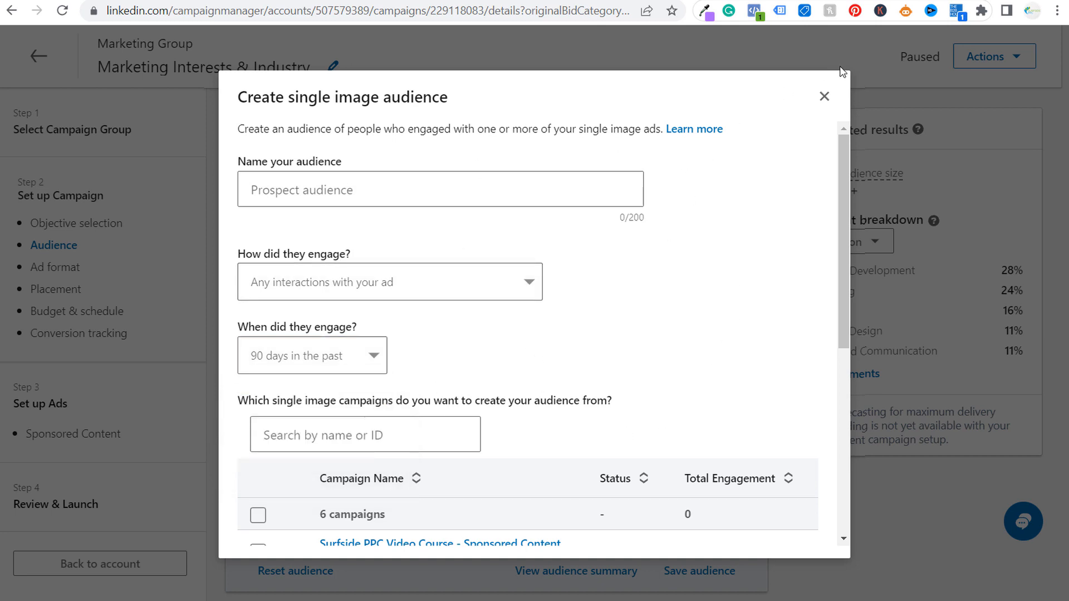
pyautogui.click(824, 96)
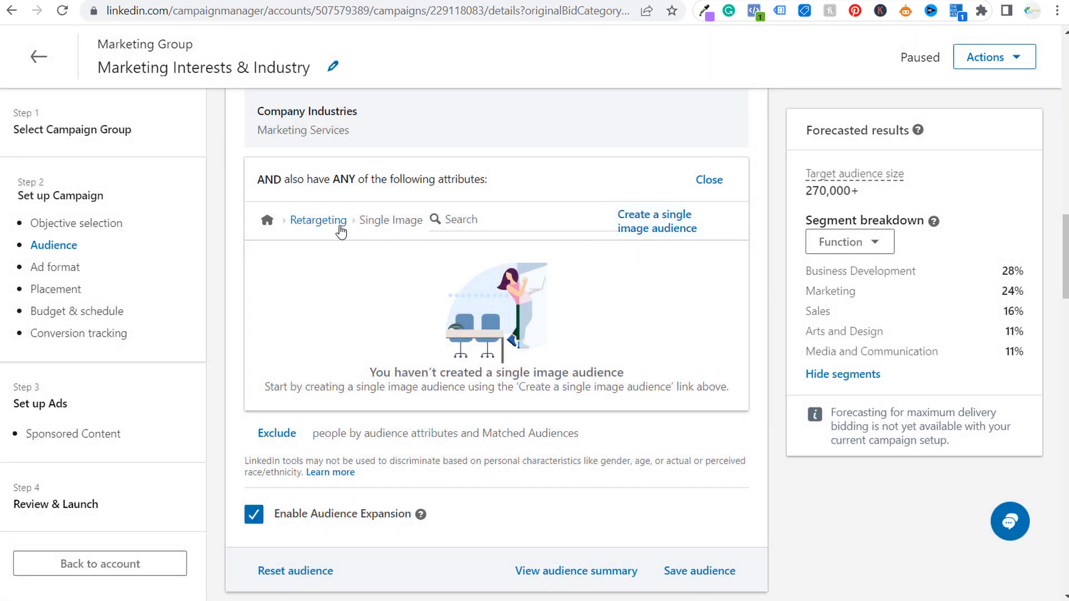
# Step: Return to the top-level audience categories and read the help article on LinkedIn Matched Audiences
pyautogui.click(325, 229)
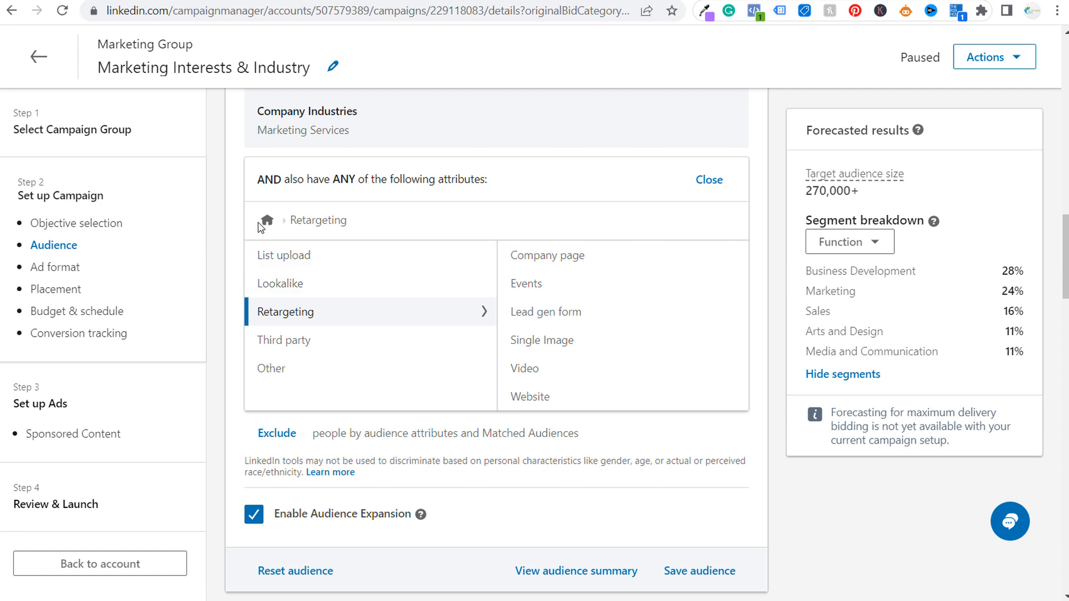
pyautogui.click(266, 222)
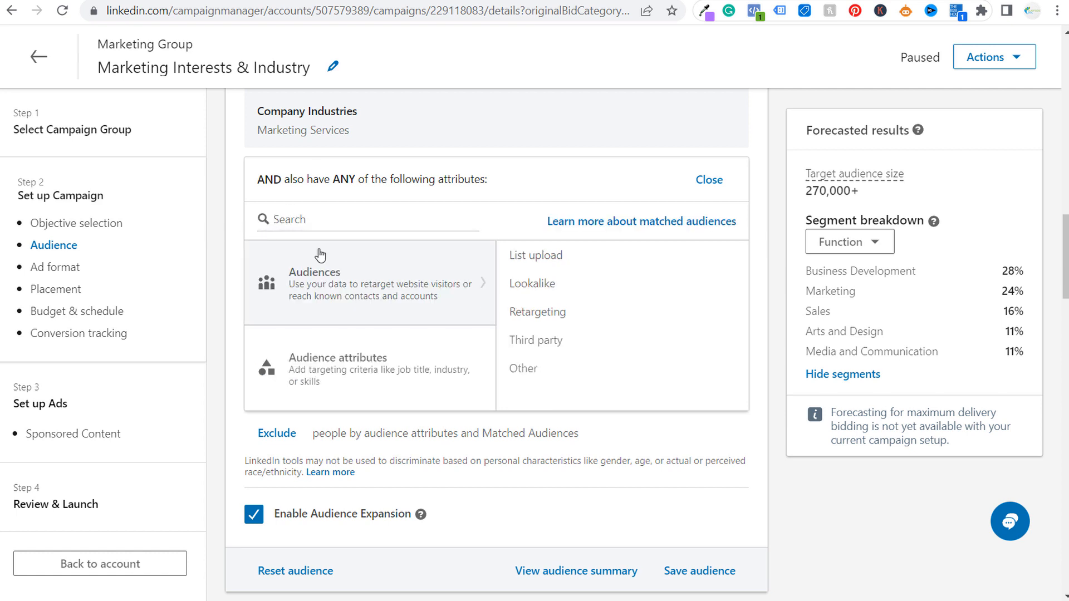
pyautogui.click(622, 224)
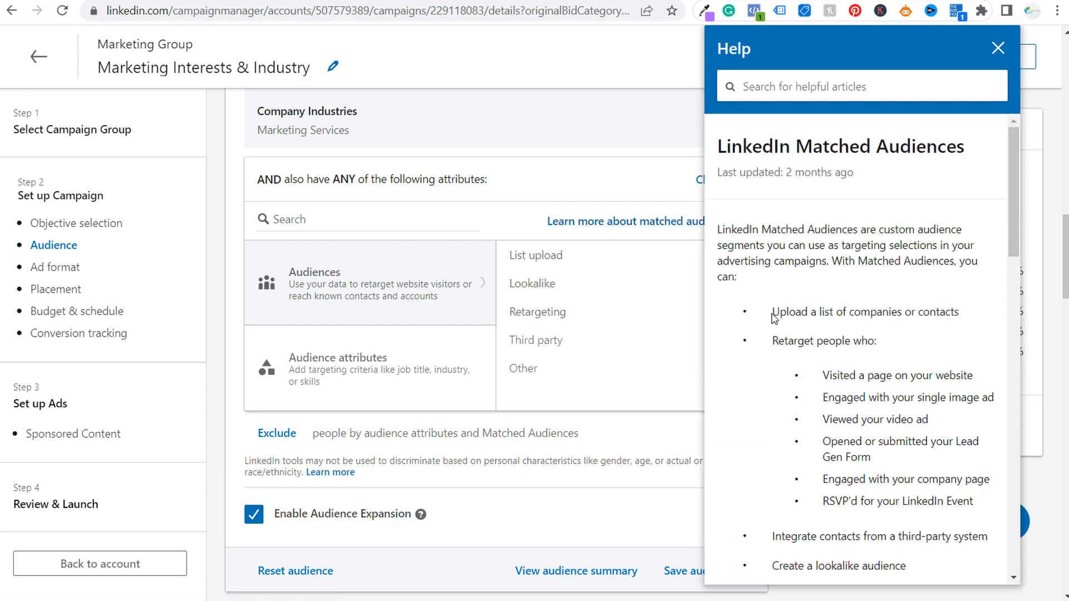
pyautogui.moveTo(776, 311); pyautogui.dragTo(967, 316)
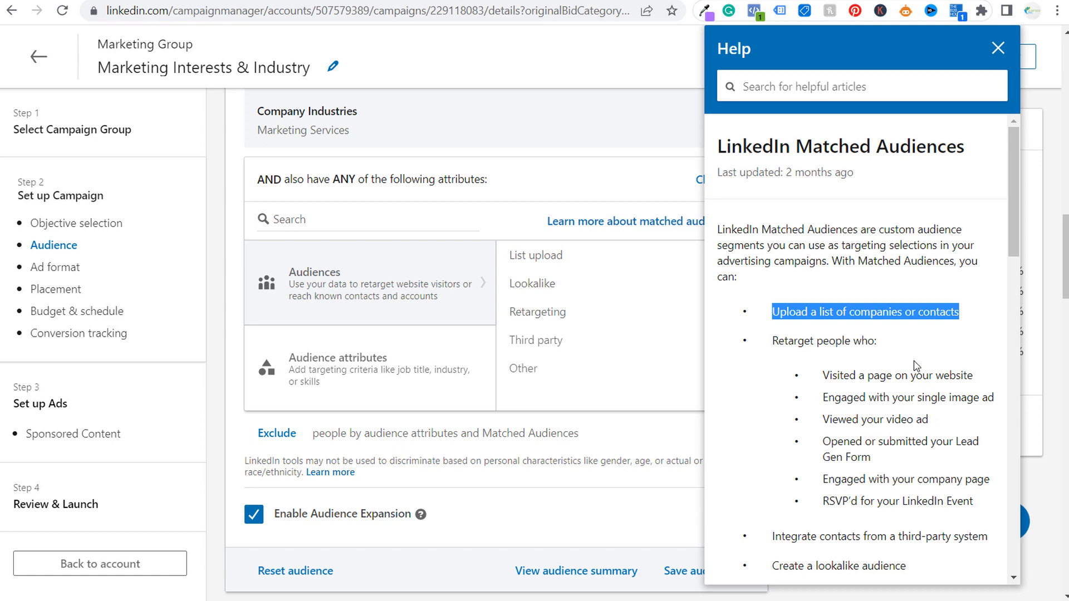
pyautogui.scroll(-3, 906, 390)
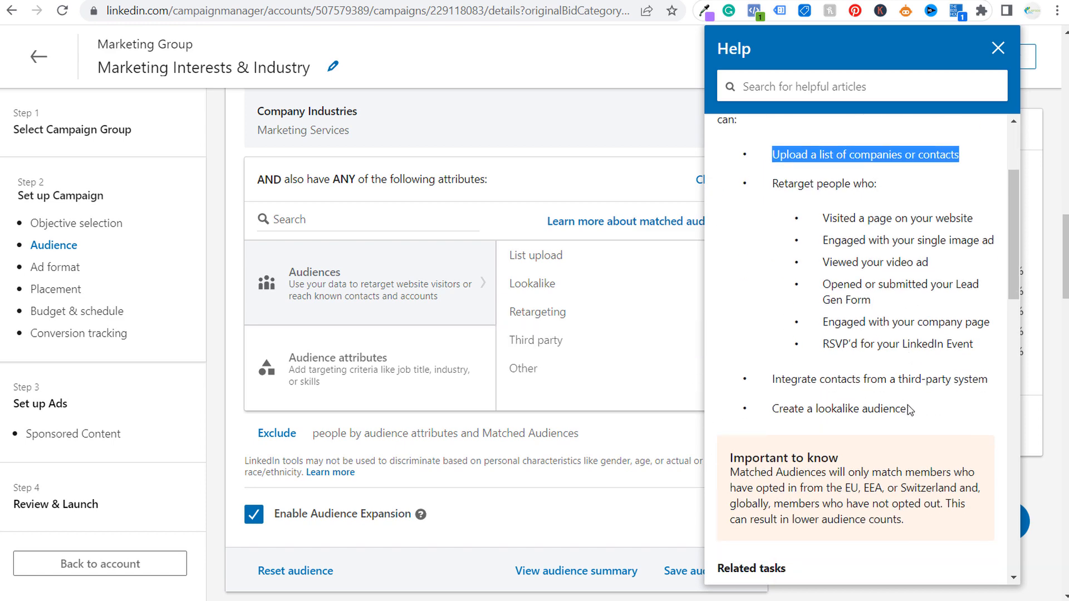
pyautogui.moveTo(907, 410); pyautogui.dragTo(883, 384)
pyautogui.click(921, 393)
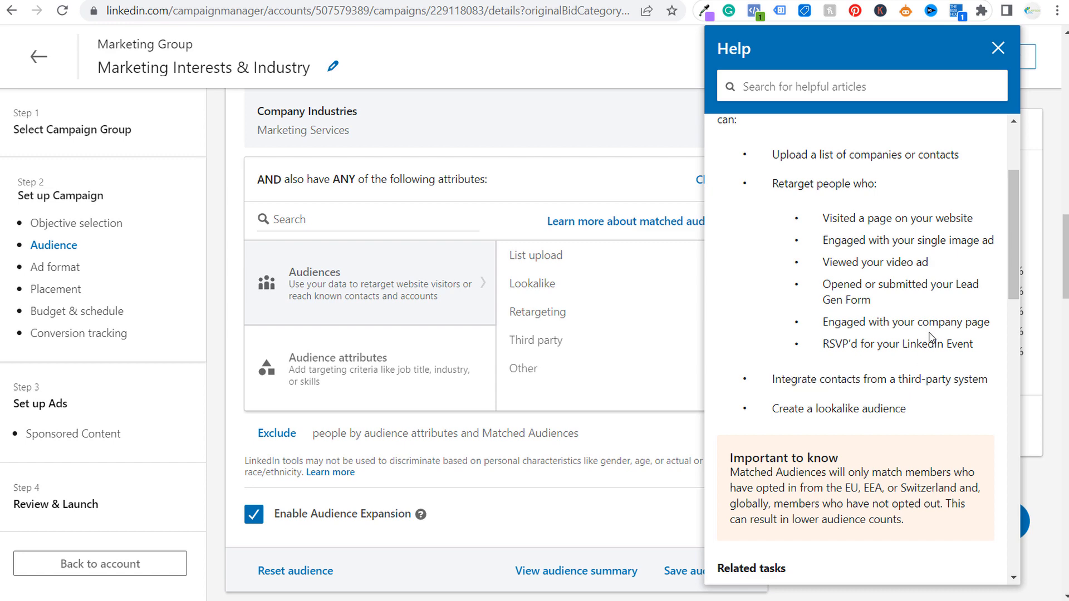
pyautogui.scroll(1, 919, 312)
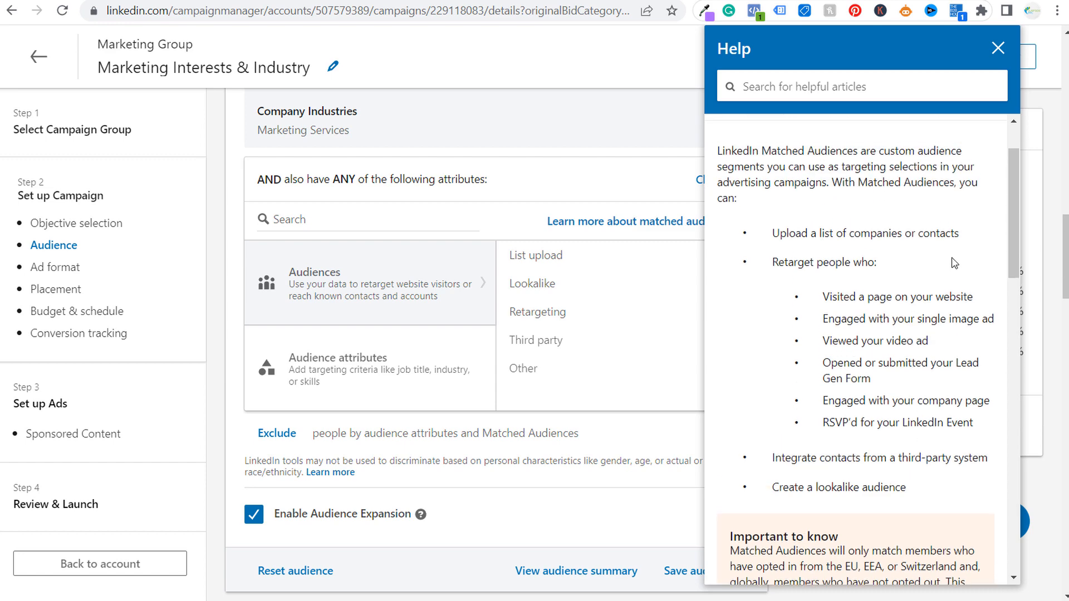
pyautogui.click(998, 48)
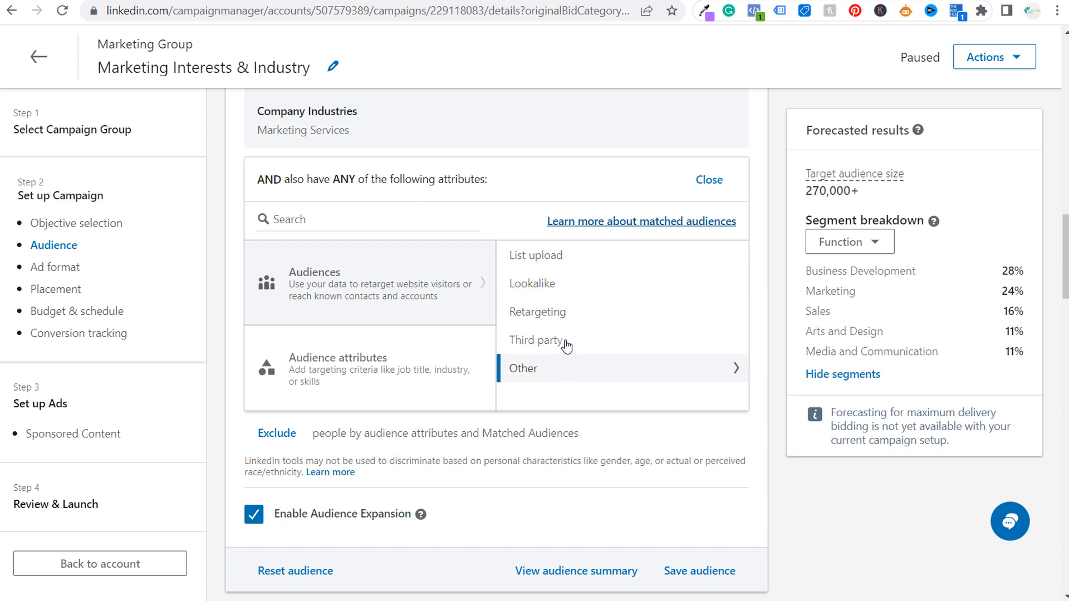
# Step: View the Audience attributes categories for narrowing the audience and check the Set up Campaign step in the campaign outline
pyautogui.click(425, 366)
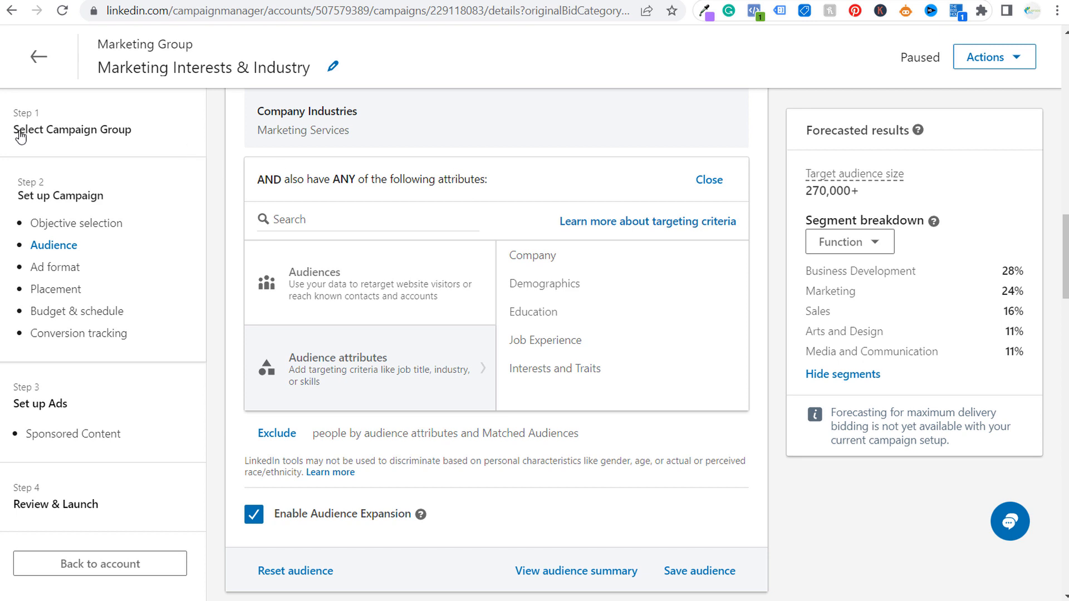
pyautogui.moveTo(17, 196); pyautogui.dragTo(92, 210)
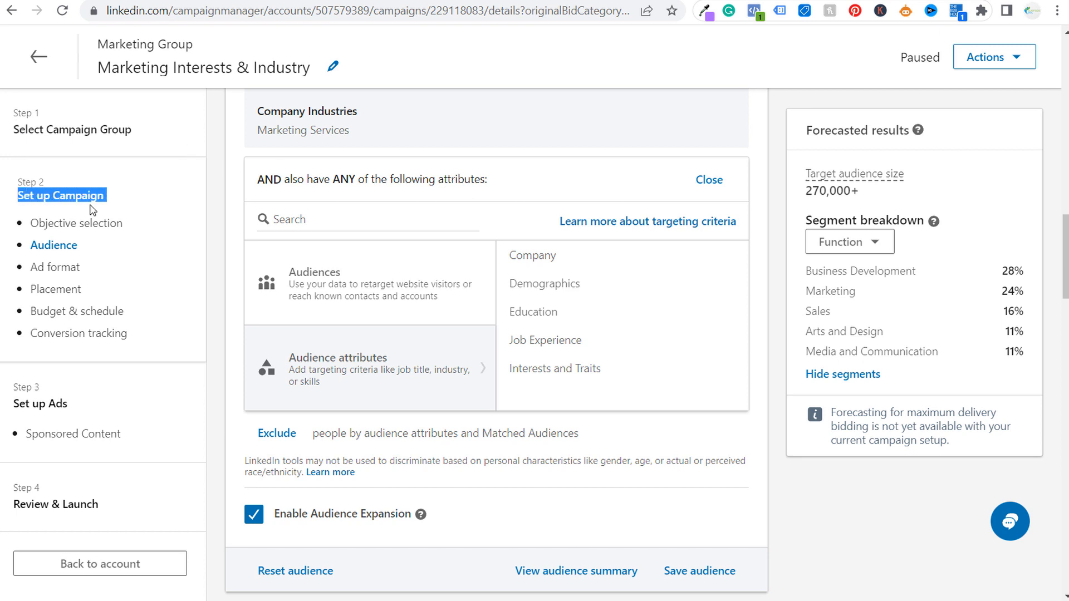
pyautogui.click(86, 195)
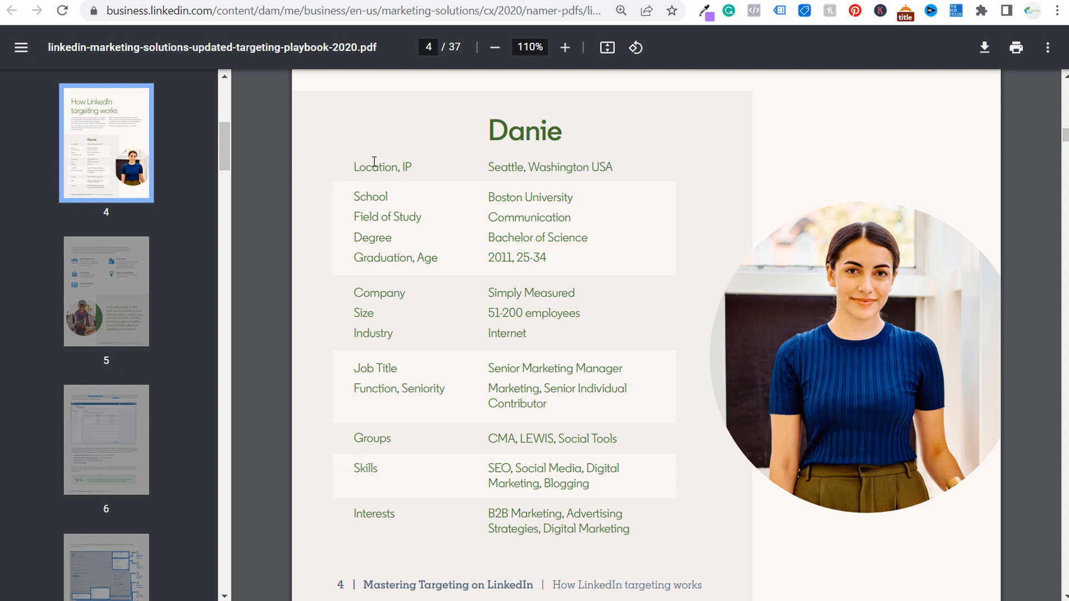
# Step: Examine the example member profile on page 4 of the targeting playbook, covering location, company, size, job title, function and seniority
pyautogui.moveTo(350, 166); pyautogui.dragTo(428, 170)
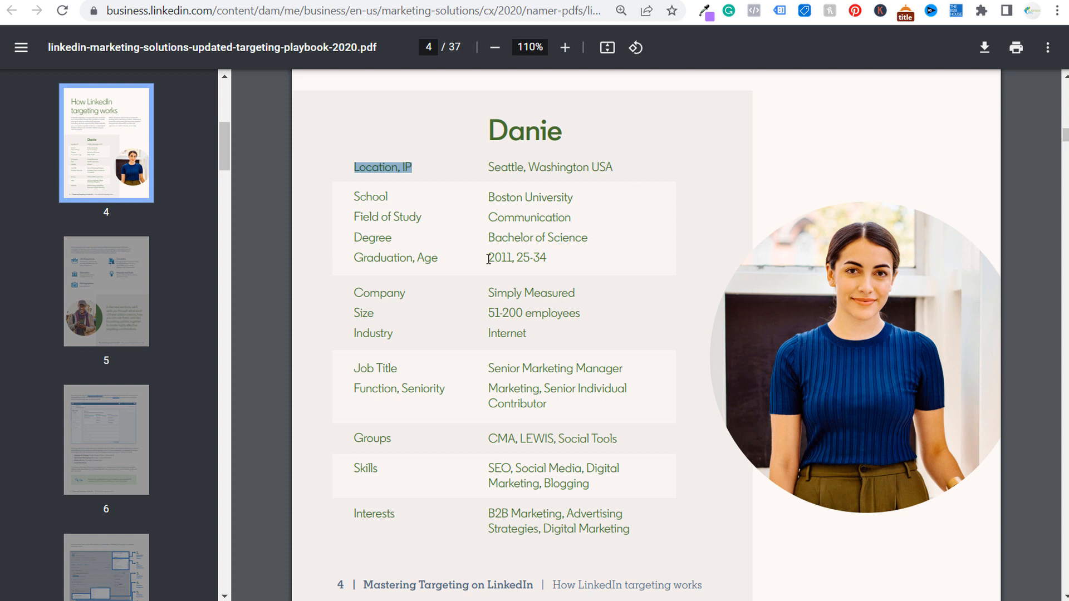
pyautogui.moveTo(489, 295); pyautogui.dragTo(582, 293)
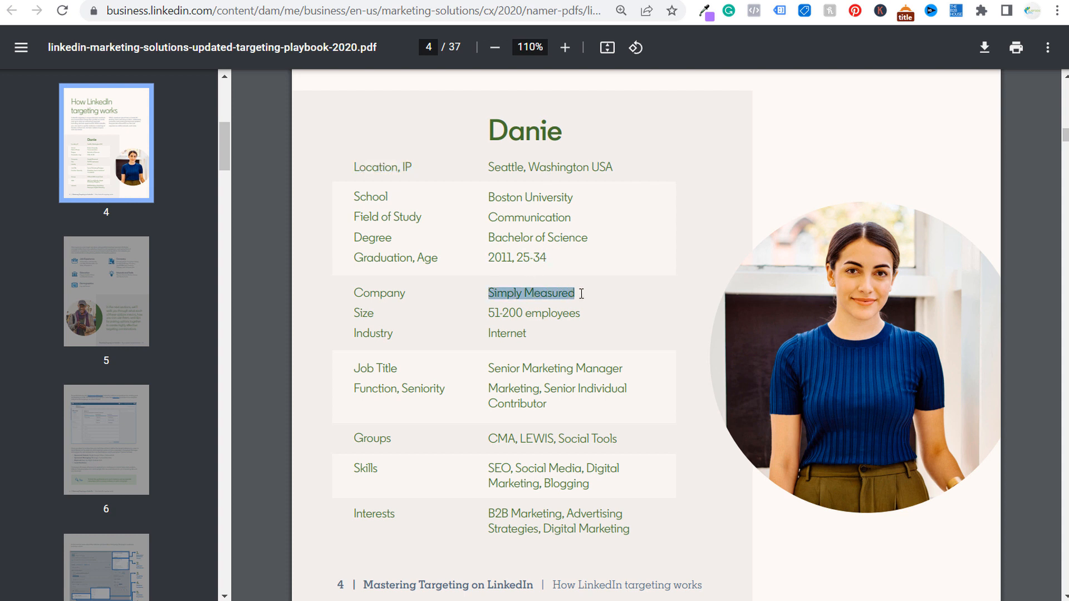
pyautogui.moveTo(490, 315); pyautogui.dragTo(582, 315)
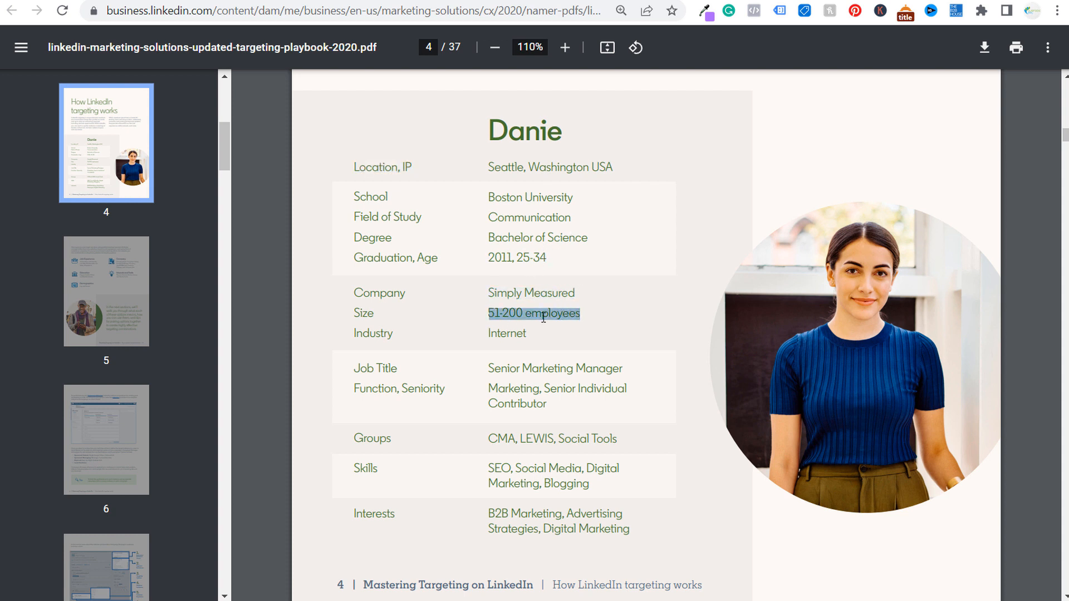
pyautogui.doubleClick(549, 323)
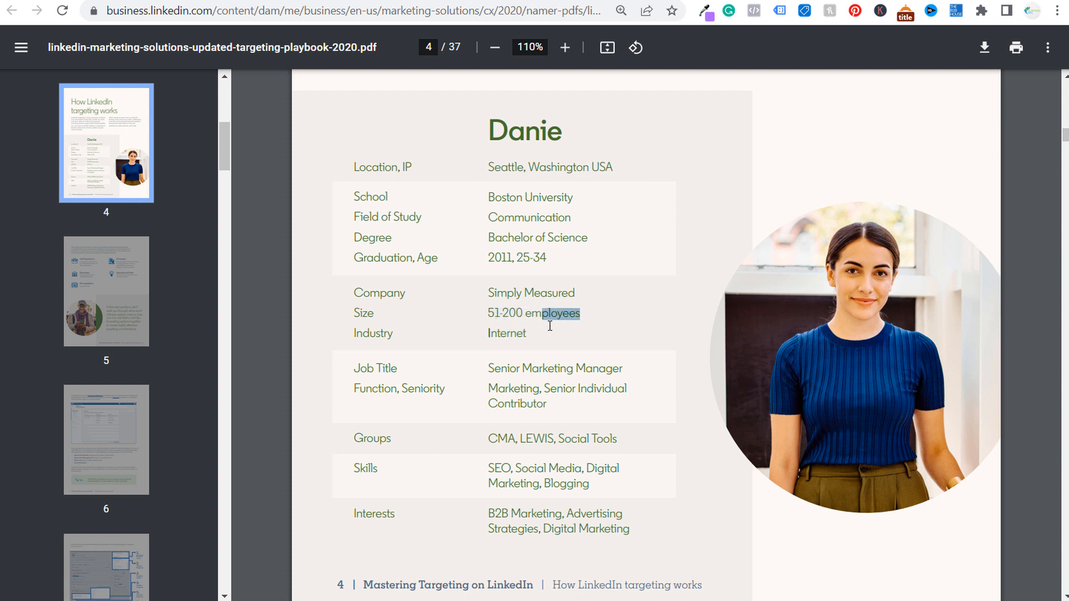
pyautogui.click(493, 369)
pyautogui.moveTo(493, 370); pyautogui.dragTo(584, 369)
pyautogui.moveTo(483, 387); pyautogui.dragTo(556, 398)
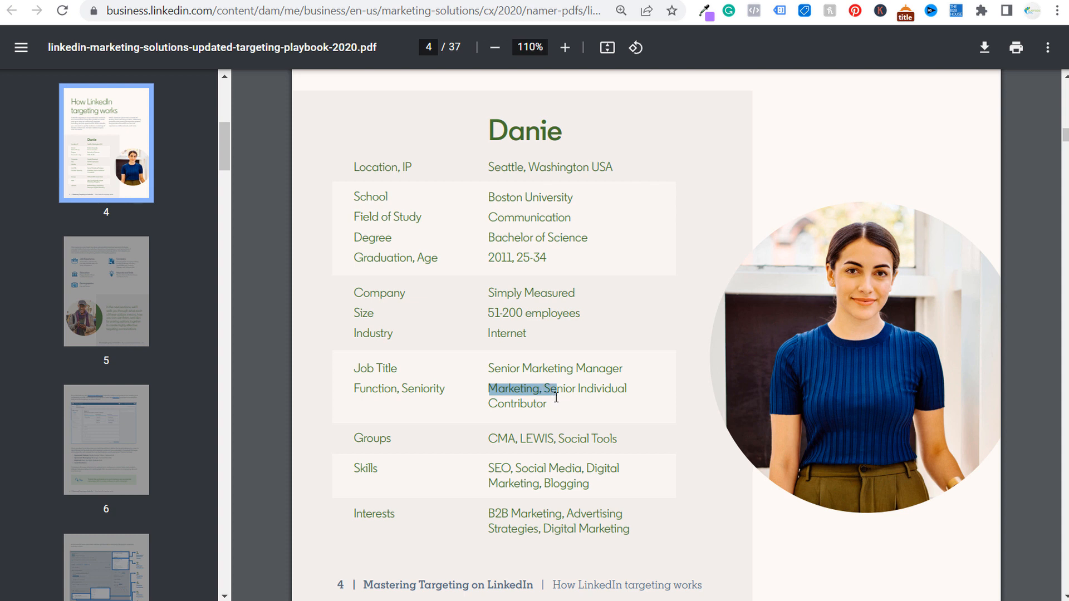
pyautogui.click(413, 443)
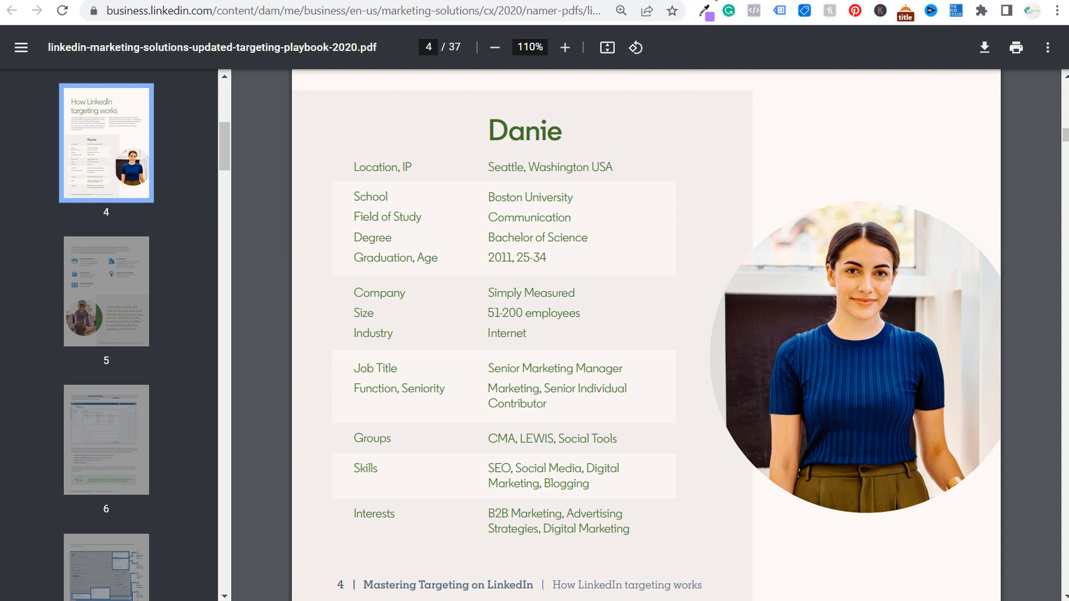
# Step: Switch back to the LinkedIn campaign and view the Company Category options among the Company attributes for narrowing the audience
pyautogui.click(716, 1)
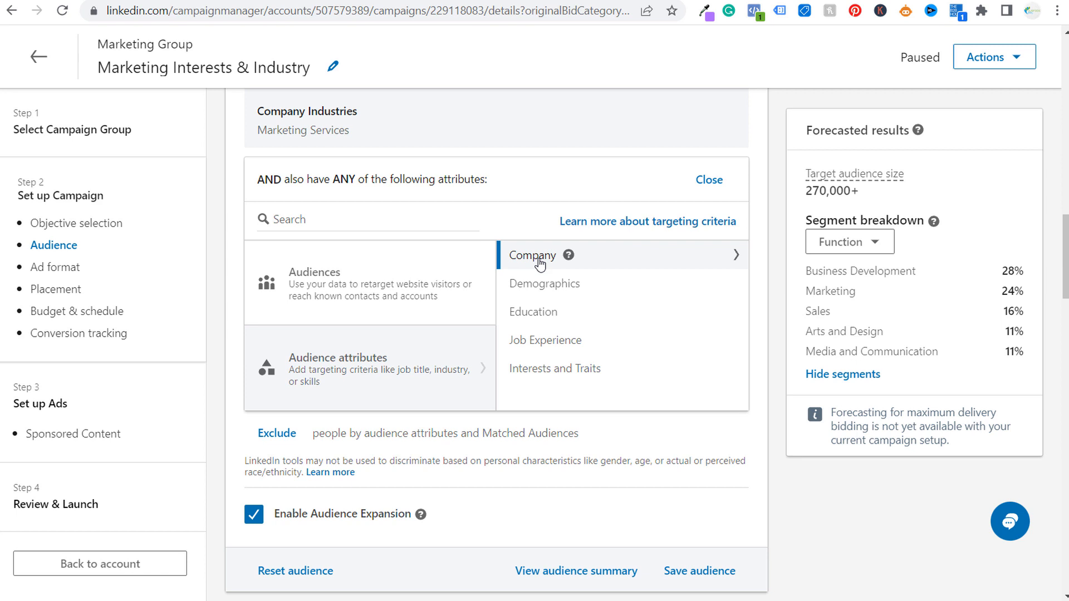
pyautogui.moveTo(569, 256)
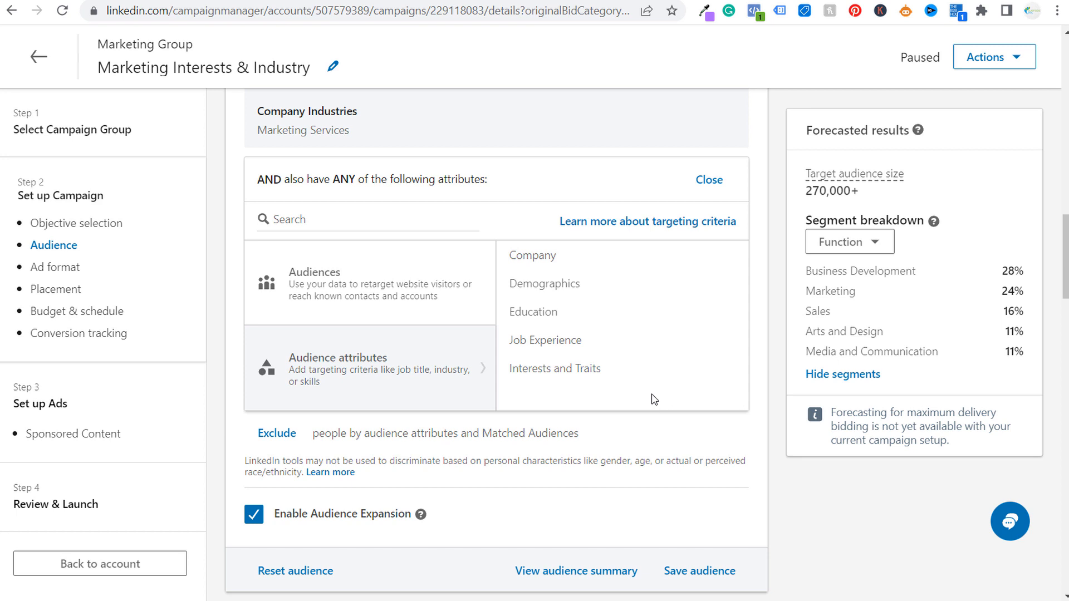
pyautogui.click(597, 259)
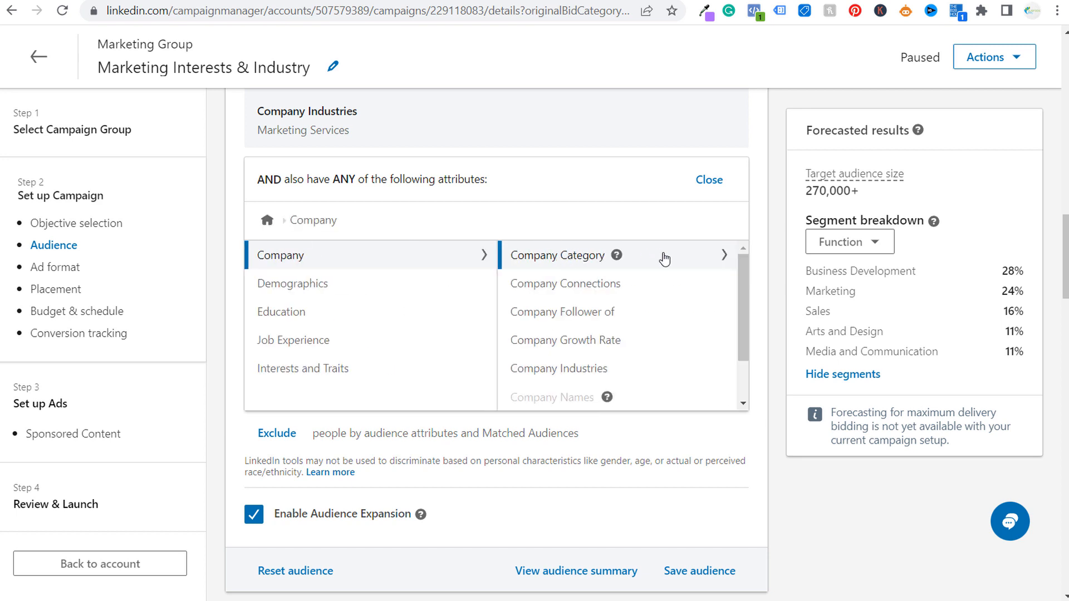
pyautogui.click(677, 259)
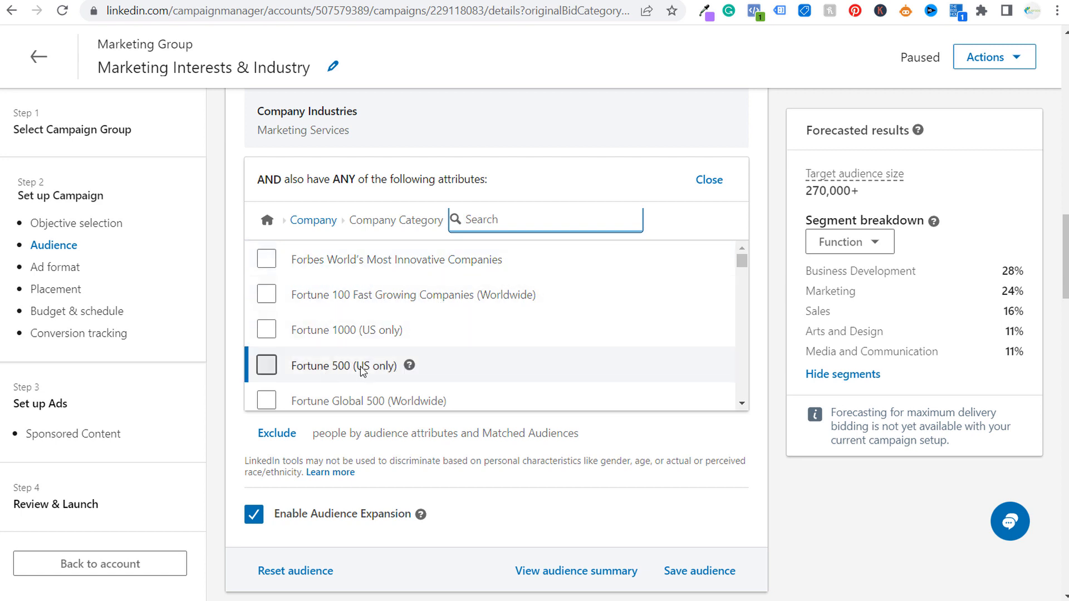
pyautogui.moveTo(743, 261)
pyautogui.mouseDown()
pyautogui.moveTo(746, 303)
pyautogui.moveTo(743, 256)
pyautogui.mouseUp()
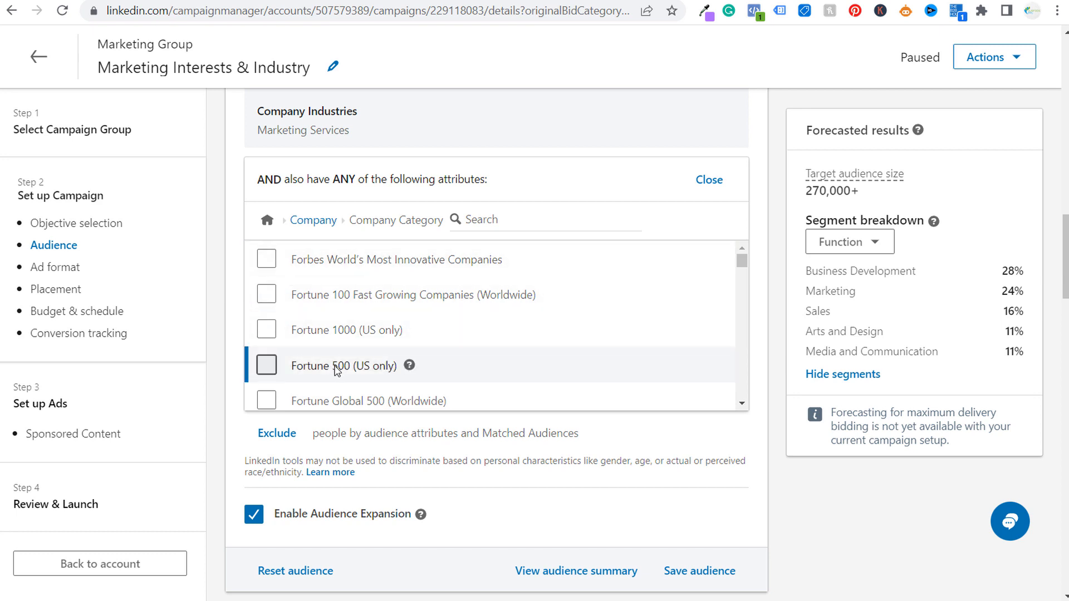
pyautogui.moveTo(409, 365)
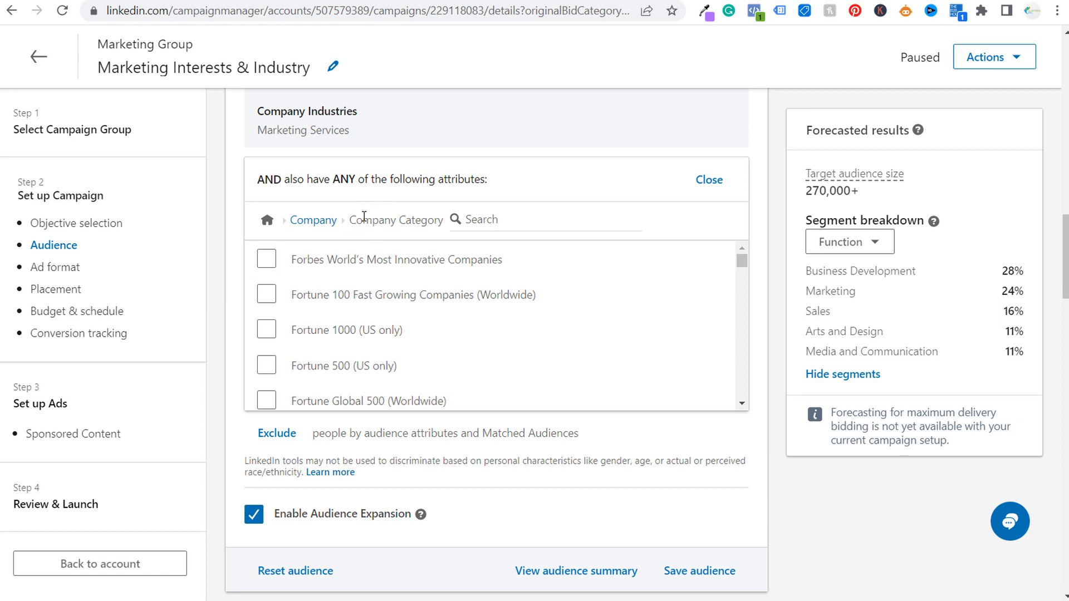
# Step: Read the Company Connections description and add Microsoft as a Company Connections attribute to narrow the audience
pyautogui.click(318, 225)
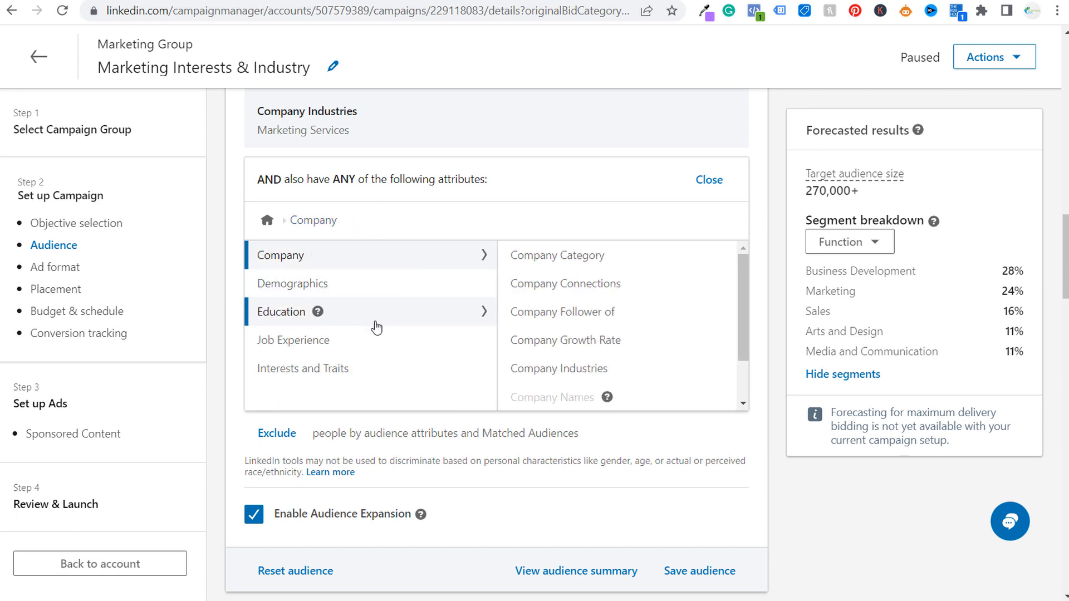
pyautogui.click(583, 283)
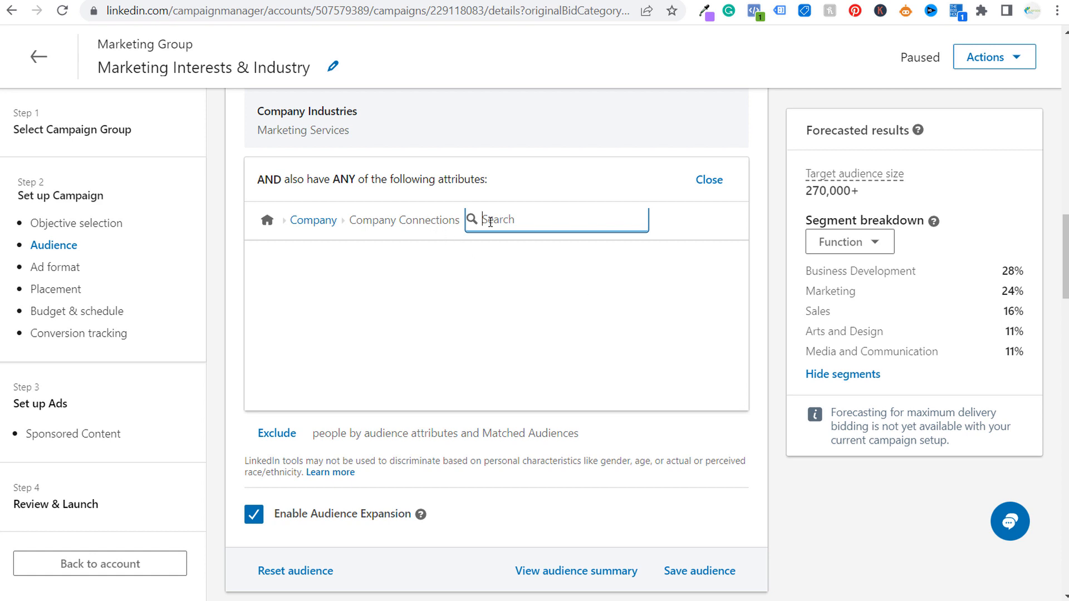
pyautogui.click(309, 220)
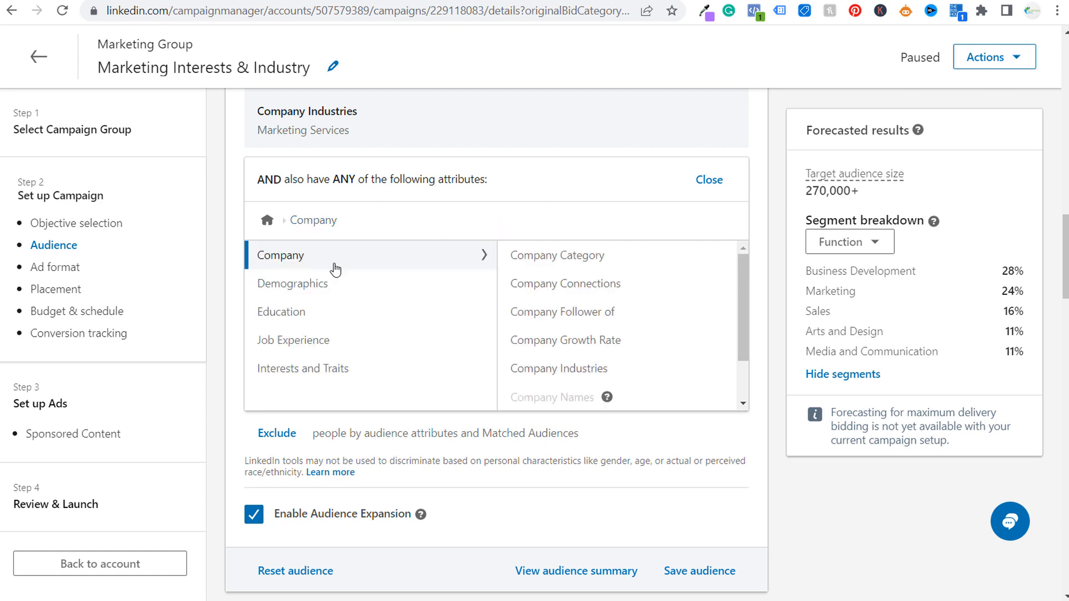
pyautogui.moveTo(633, 285)
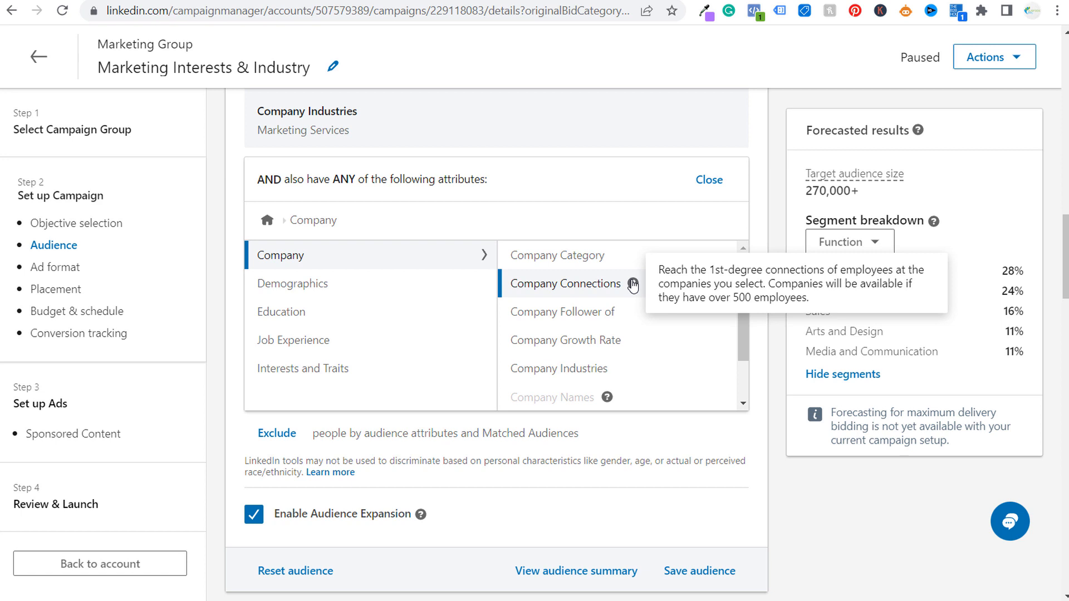
pyautogui.click(568, 288)
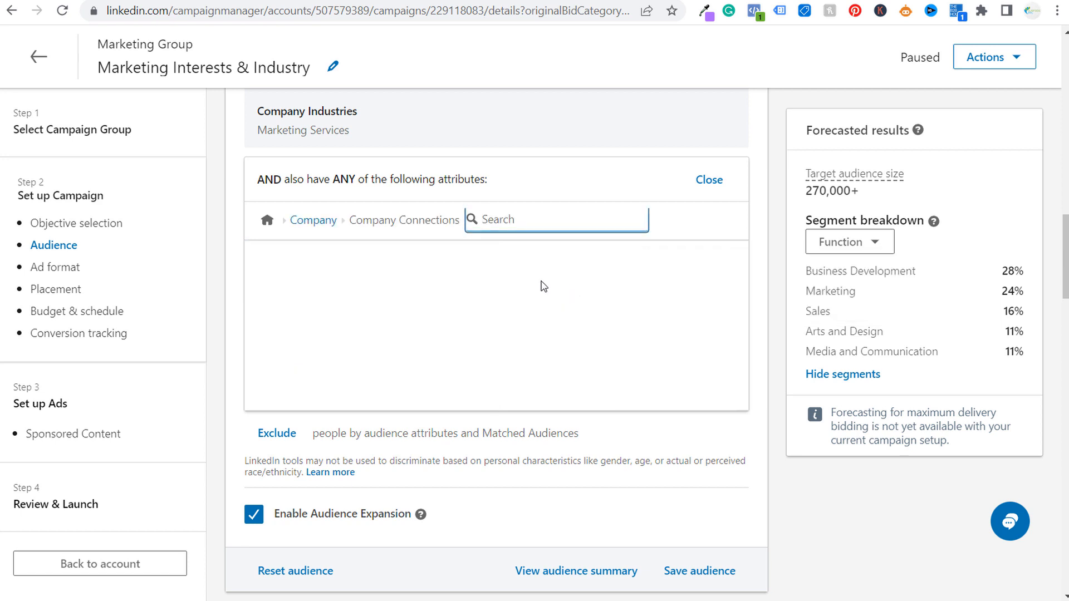
pyautogui.write('microsoft')
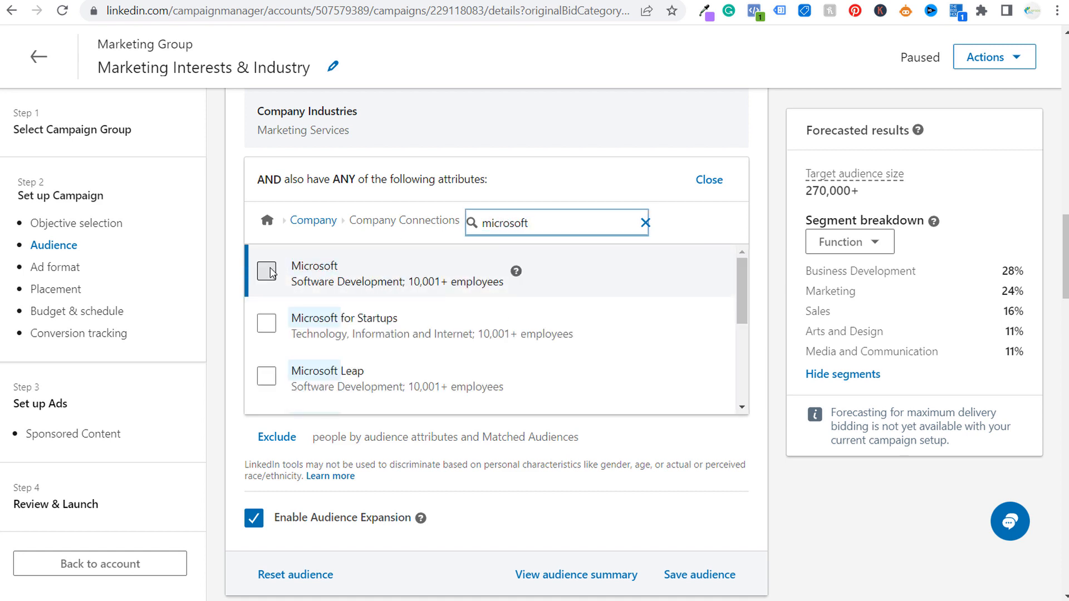
pyautogui.click(266, 271)
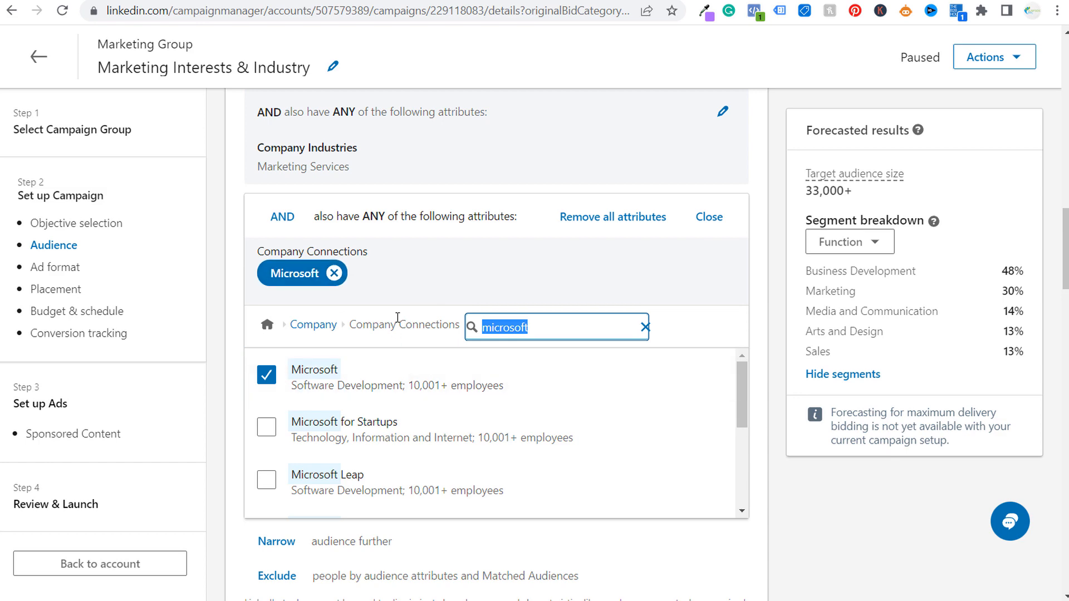
# Step: Remove the Marketing Services company industry from the narrowing attributes and close the group
pyautogui.scroll(4, 694, 262)
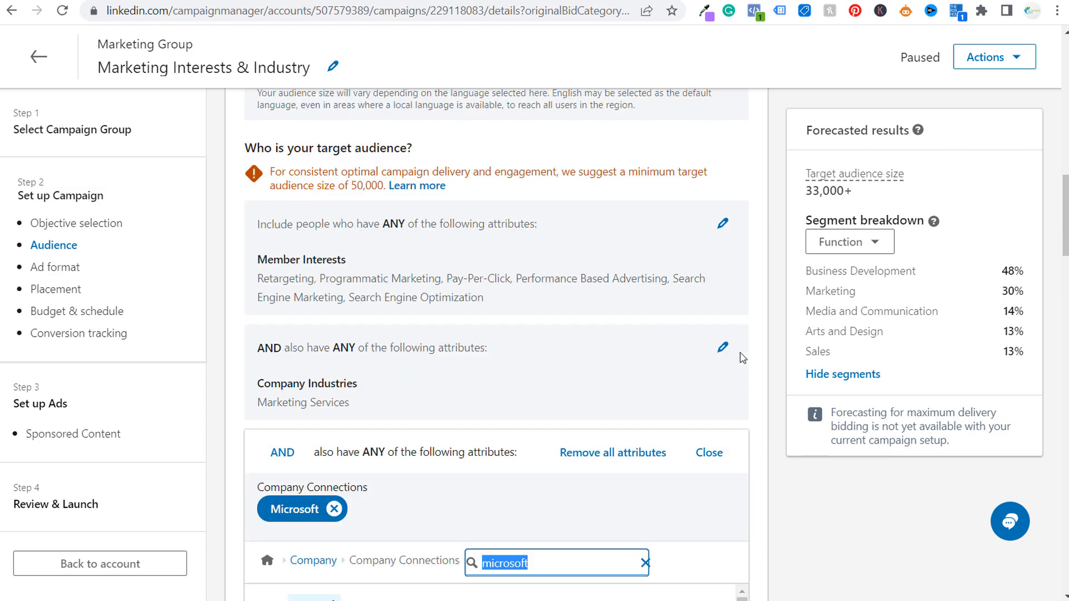
pyautogui.click(722, 346)
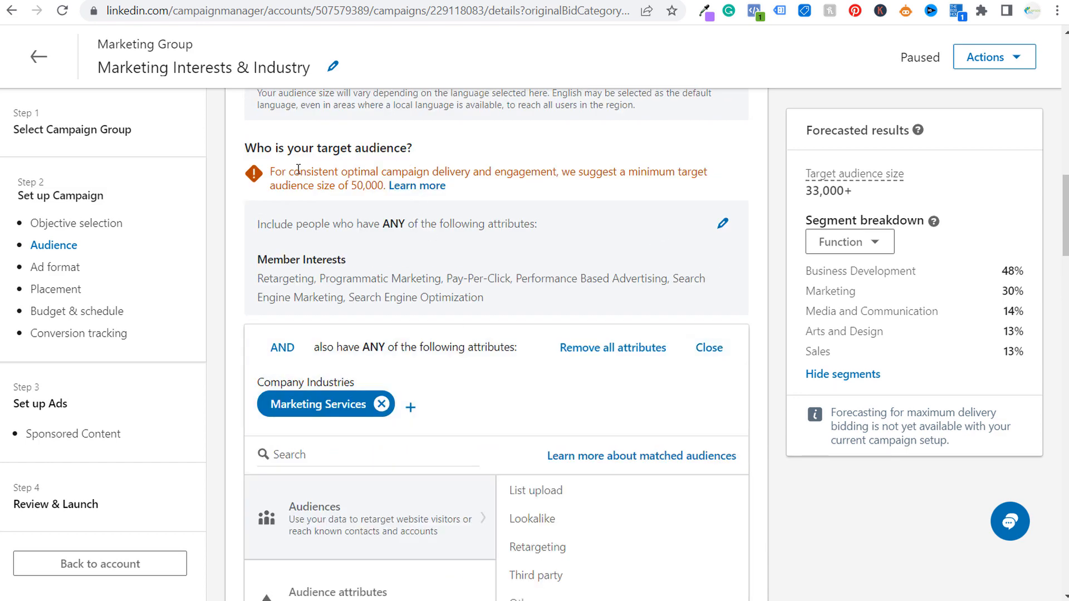
pyautogui.moveTo(283, 172); pyautogui.dragTo(563, 171)
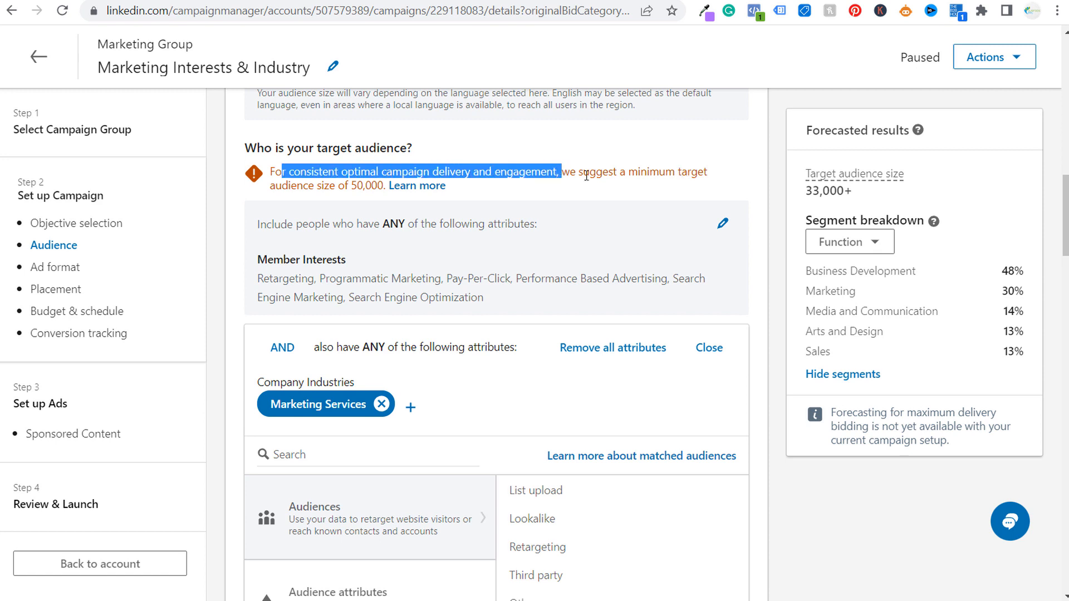
pyautogui.click(381, 404)
pyautogui.click(696, 312)
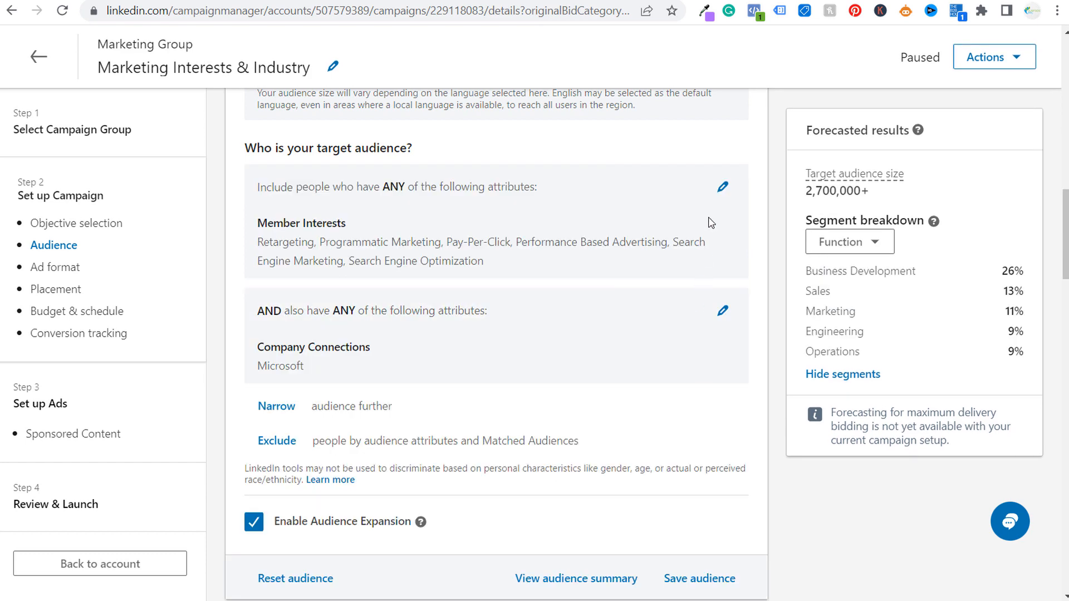
# Step: Remove all Member Interests attributes from the target audience and close the emptied group
pyautogui.click(722, 187)
pyautogui.click(346, 244)
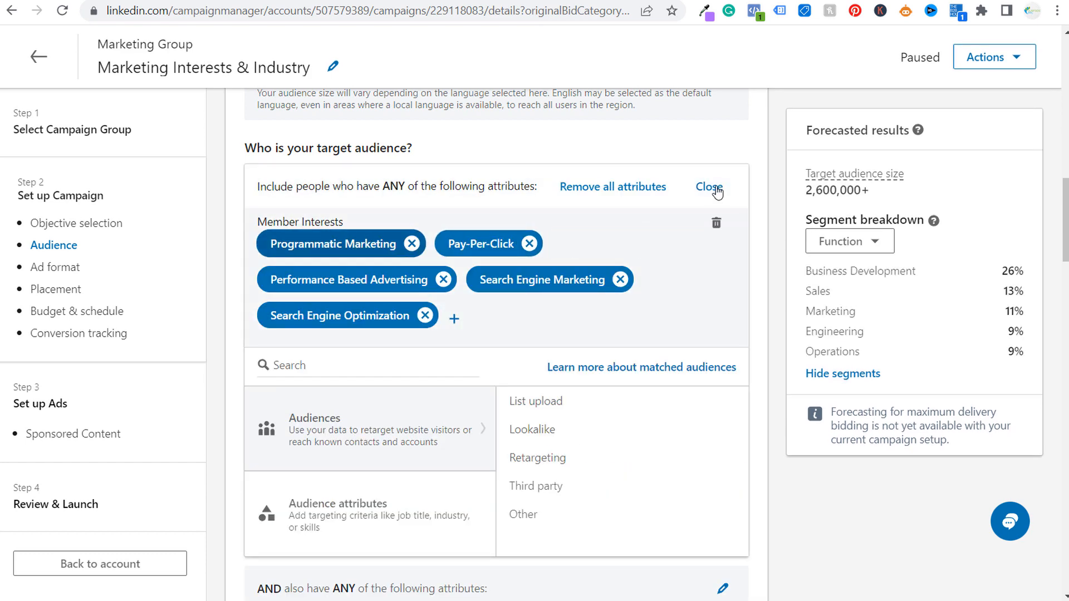
pyautogui.click(579, 188)
pyautogui.click(668, 148)
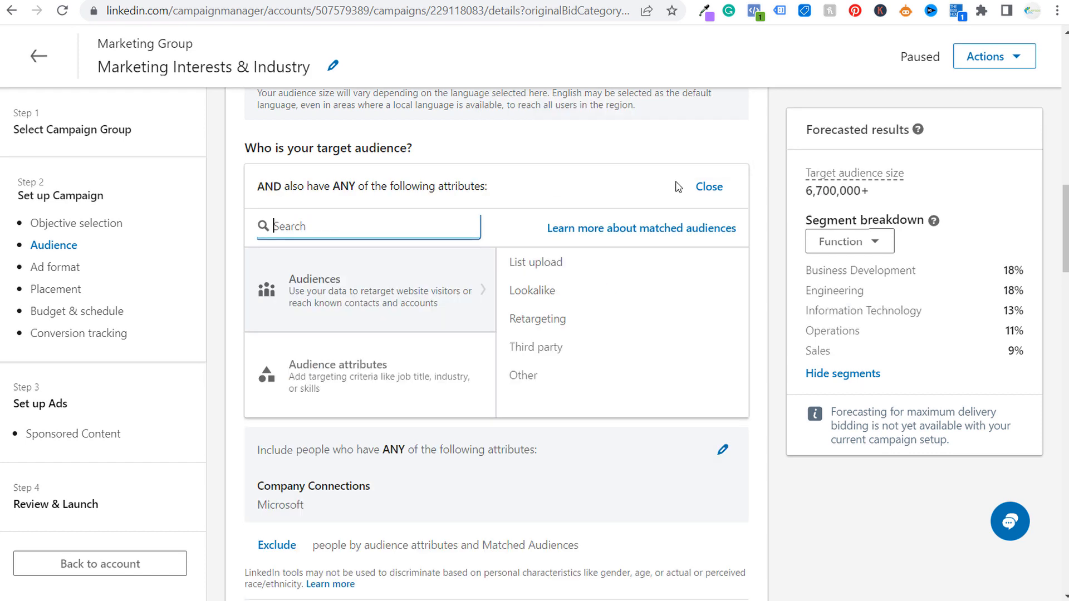
pyautogui.click(708, 186)
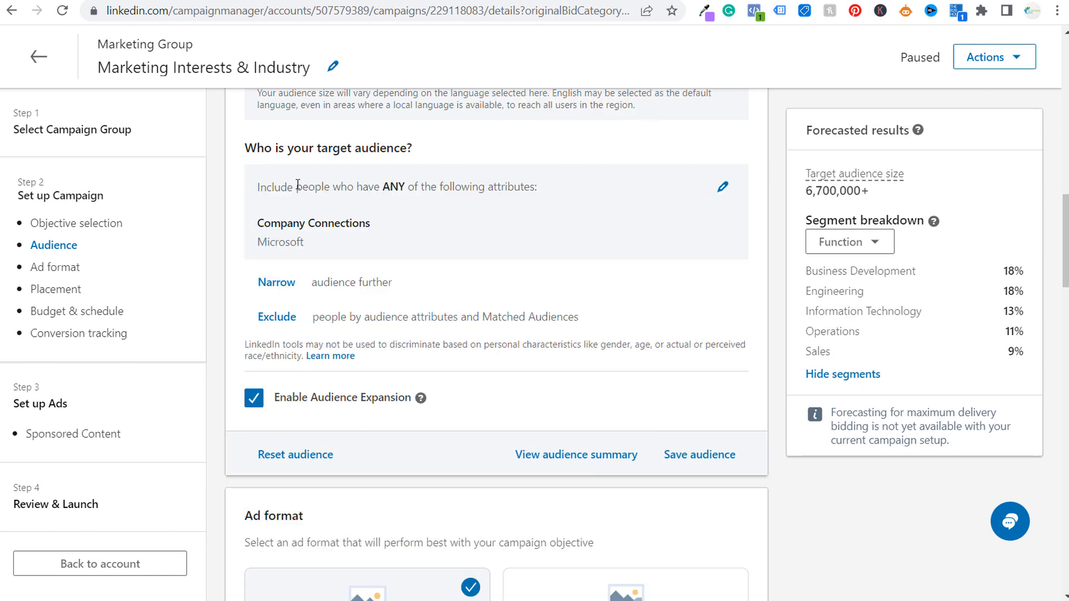
# Step: Remove the Microsoft company connection from the included attributes
pyautogui.moveTo(274, 186); pyautogui.dragTo(399, 187)
pyautogui.click(539, 203)
pyautogui.click(723, 189)
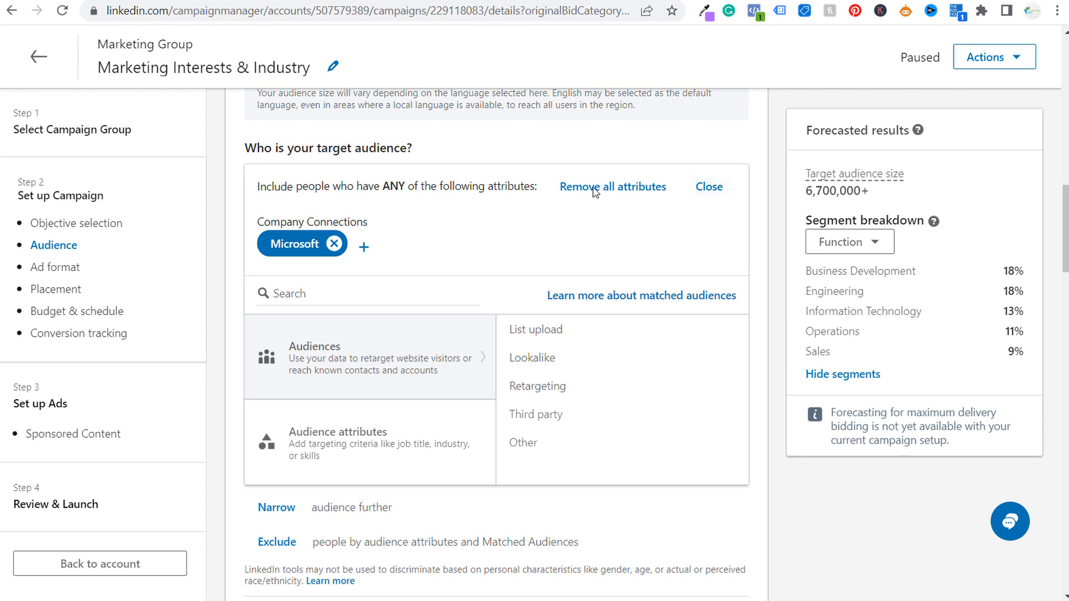
pyautogui.click(335, 245)
# Step: View the Company Follower of options within the Company audience attributes and return to the top-level categories
pyautogui.moveTo(364, 394)
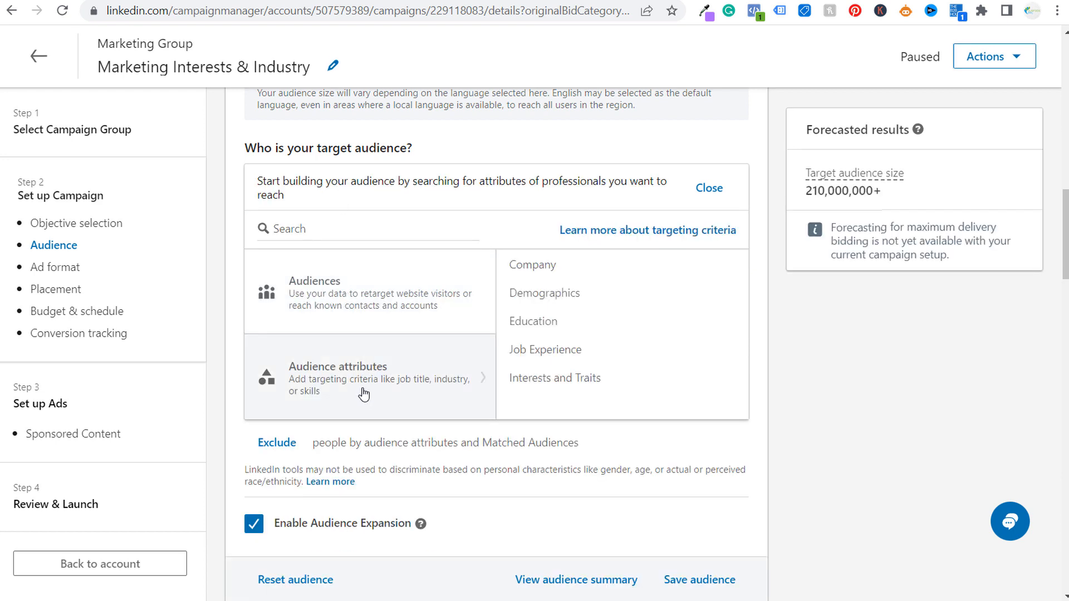
pyautogui.click(535, 269)
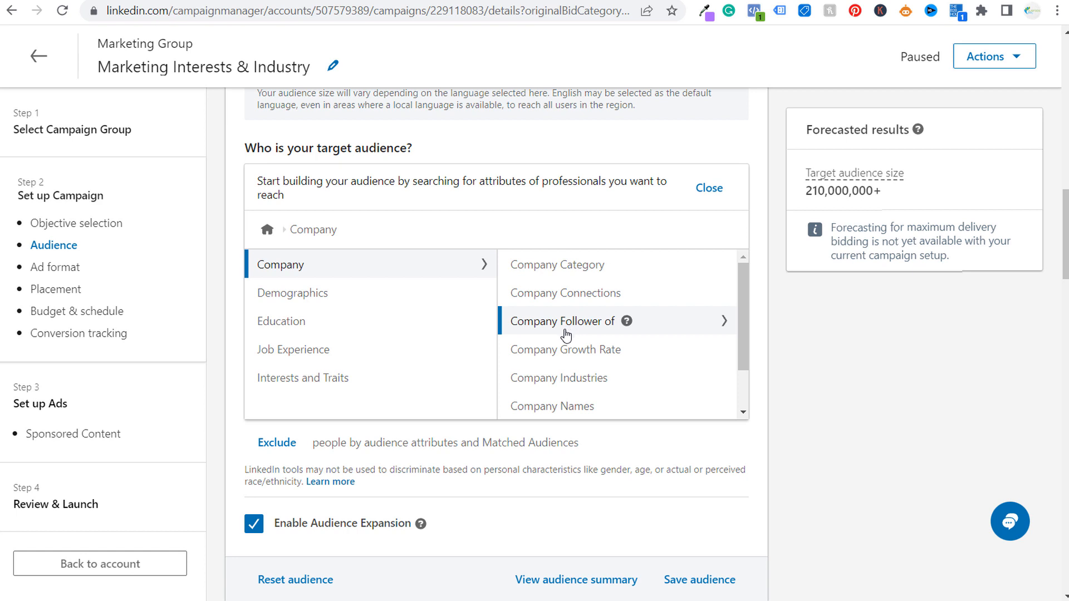
pyautogui.click(565, 333)
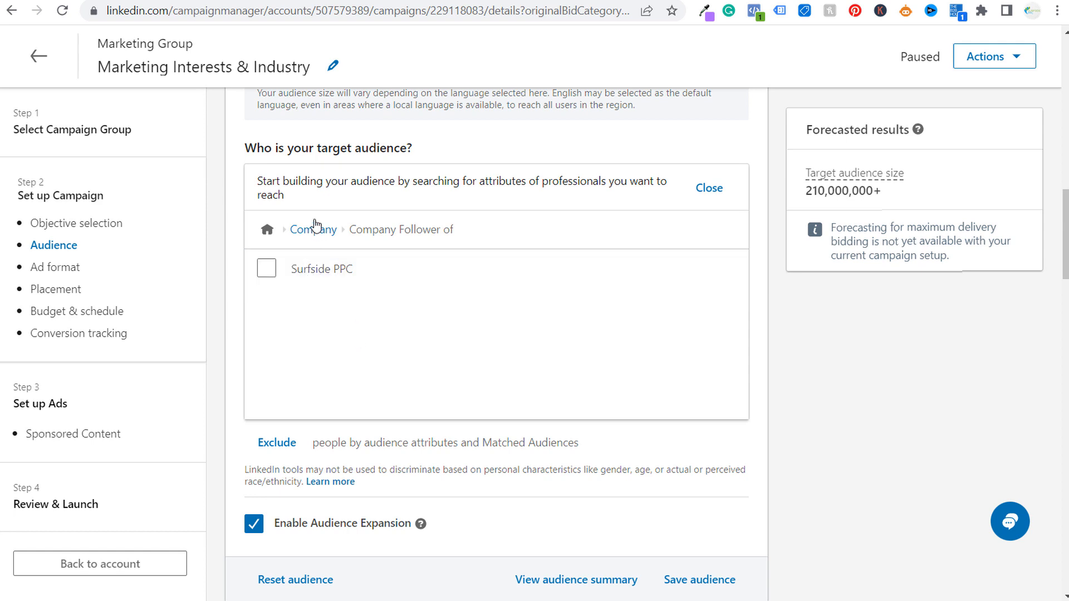
pyautogui.click(268, 230)
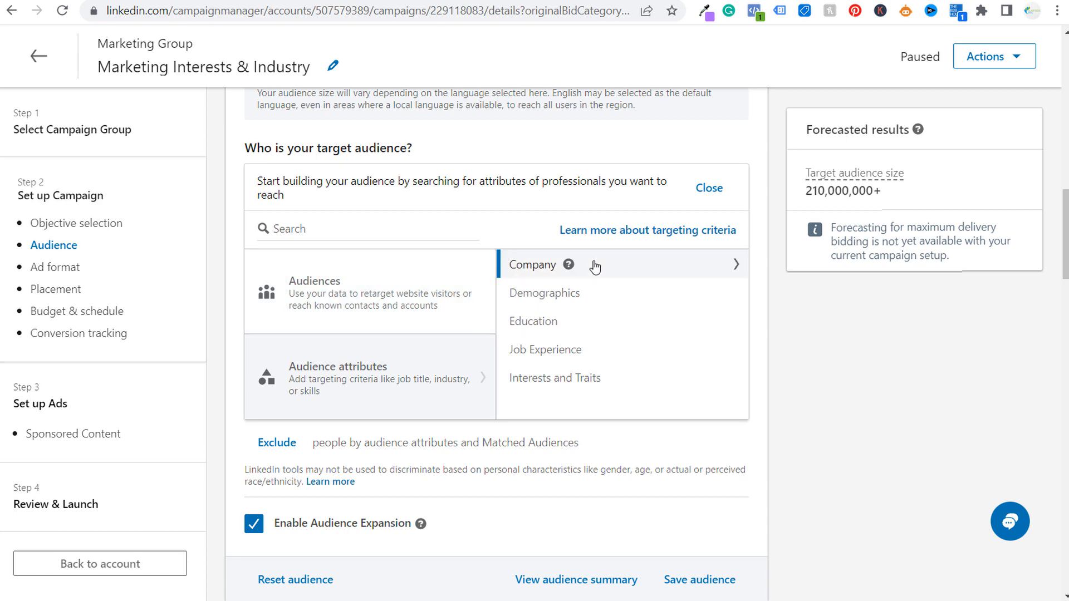
# Step: View the Company Growth Rate ranges within the Company audience attributes
pyautogui.click(630, 265)
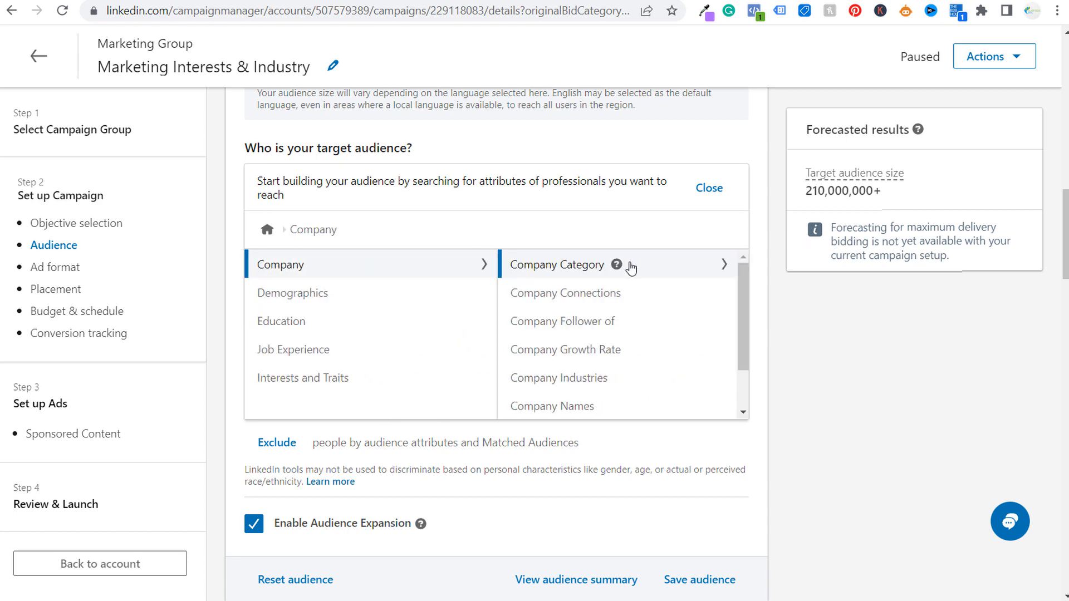
pyautogui.click(665, 351)
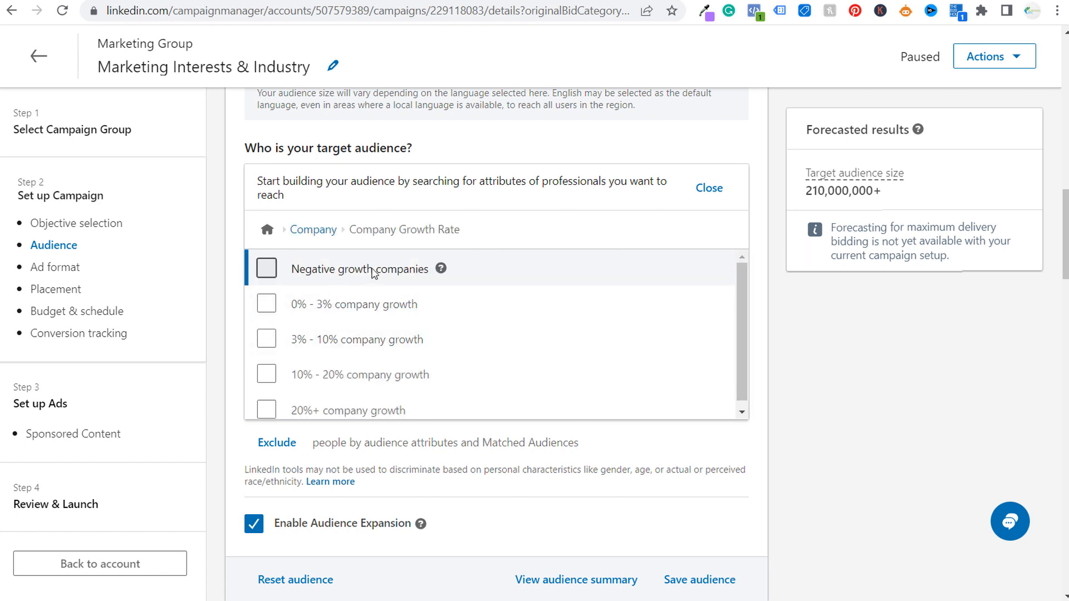
pyautogui.scroll(-1, 282, 391)
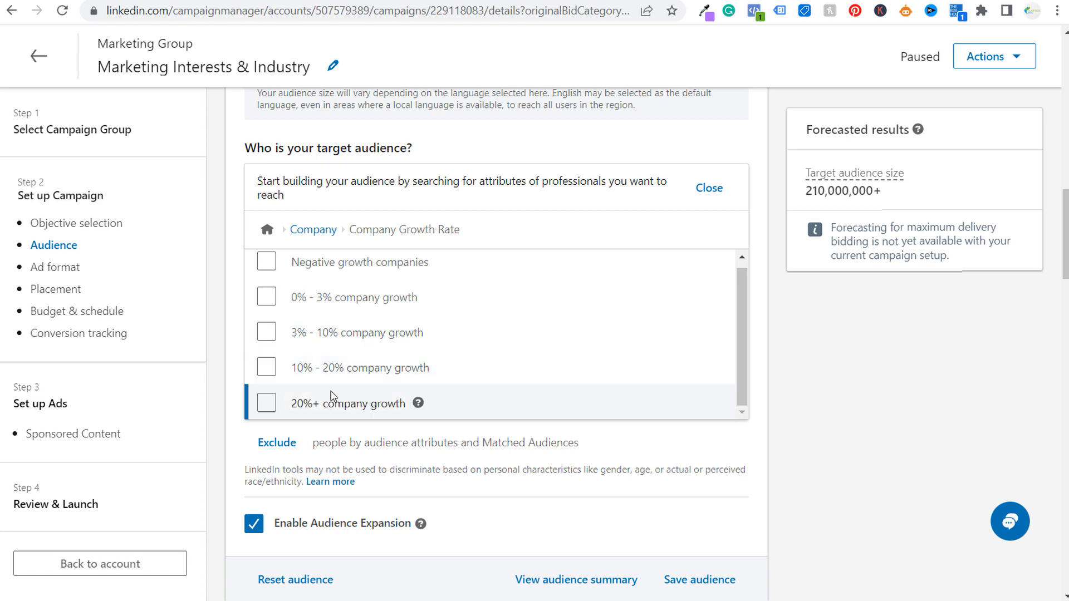
pyautogui.scroll(1, 334, 312)
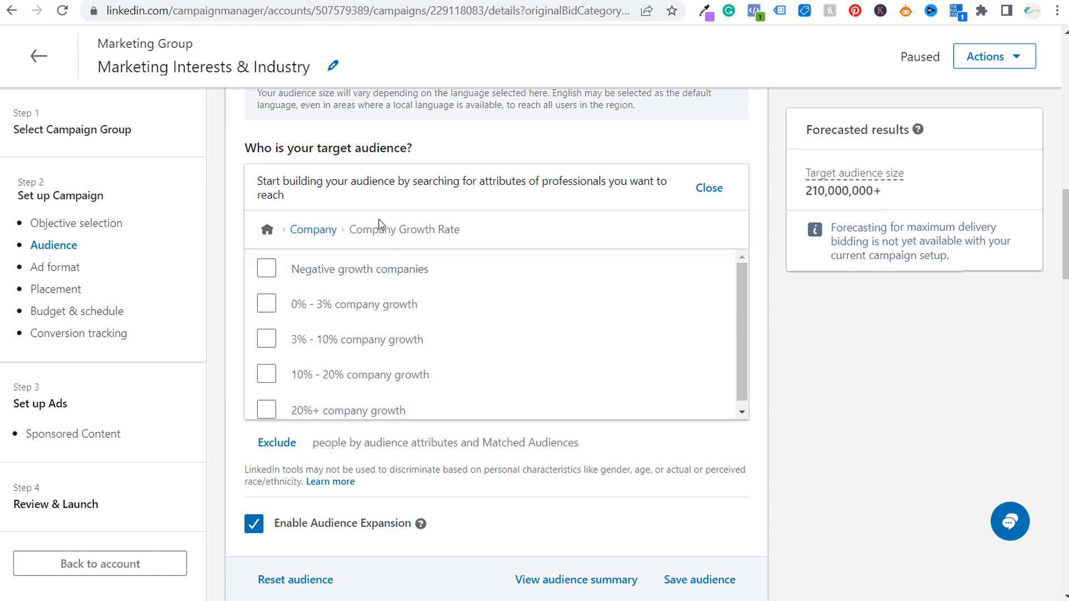
# Step: Include Construction under Company Industries, narrow it to Civil Engineering and replace that with Building Construction
pyautogui.click(321, 234)
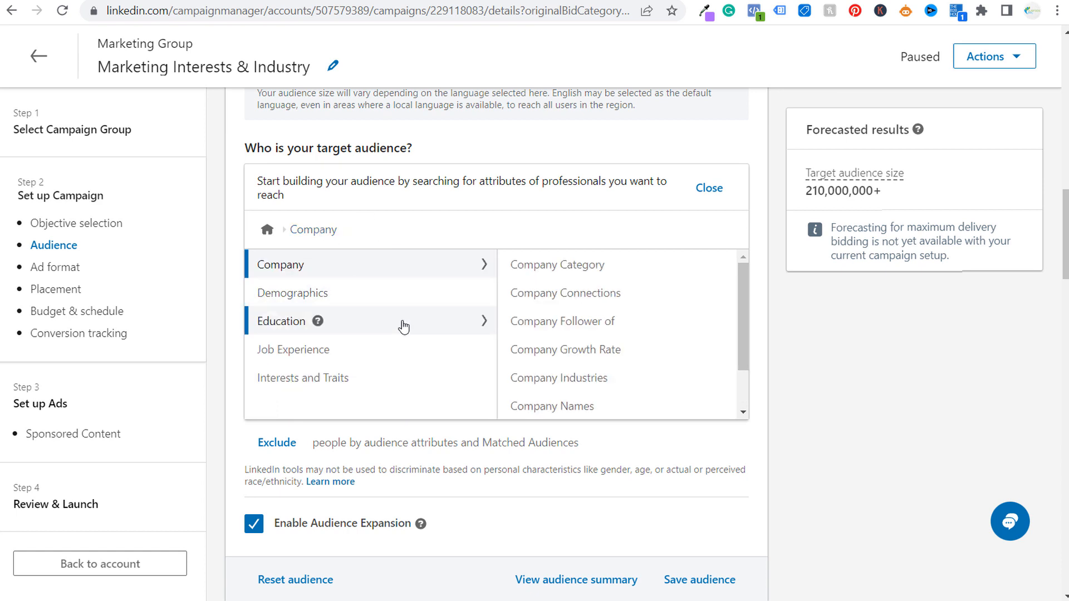
pyautogui.click(567, 381)
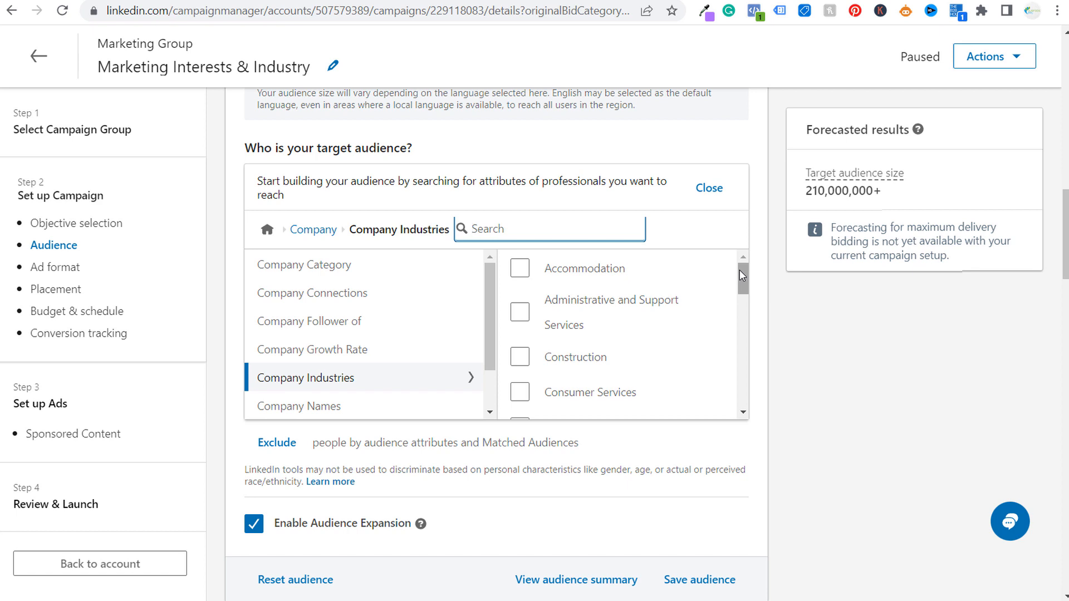
pyautogui.moveTo(743, 281); pyautogui.dragTo(742, 290)
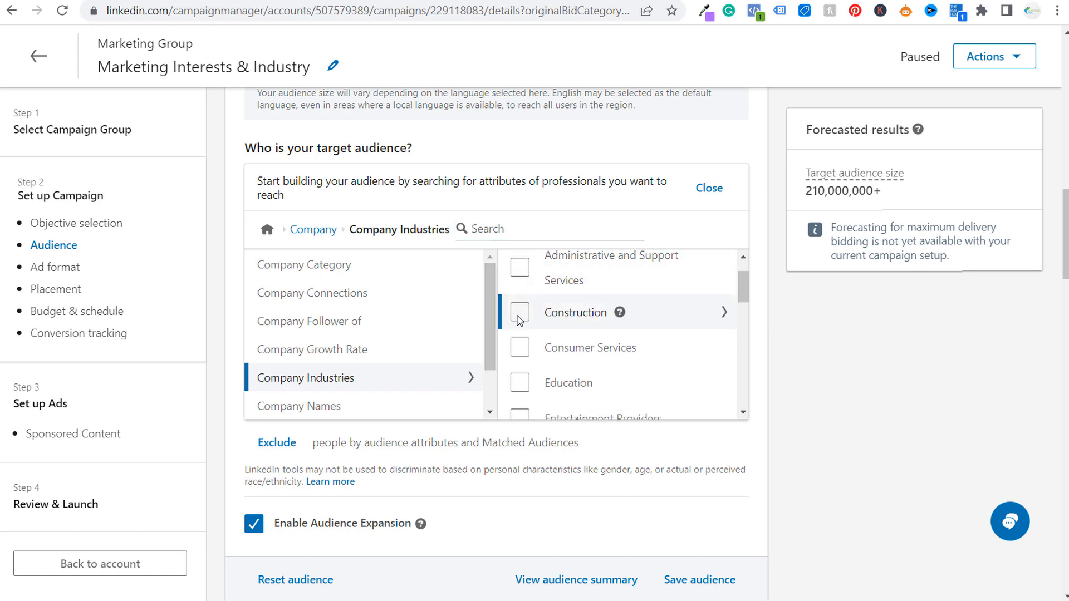
pyautogui.click(520, 312)
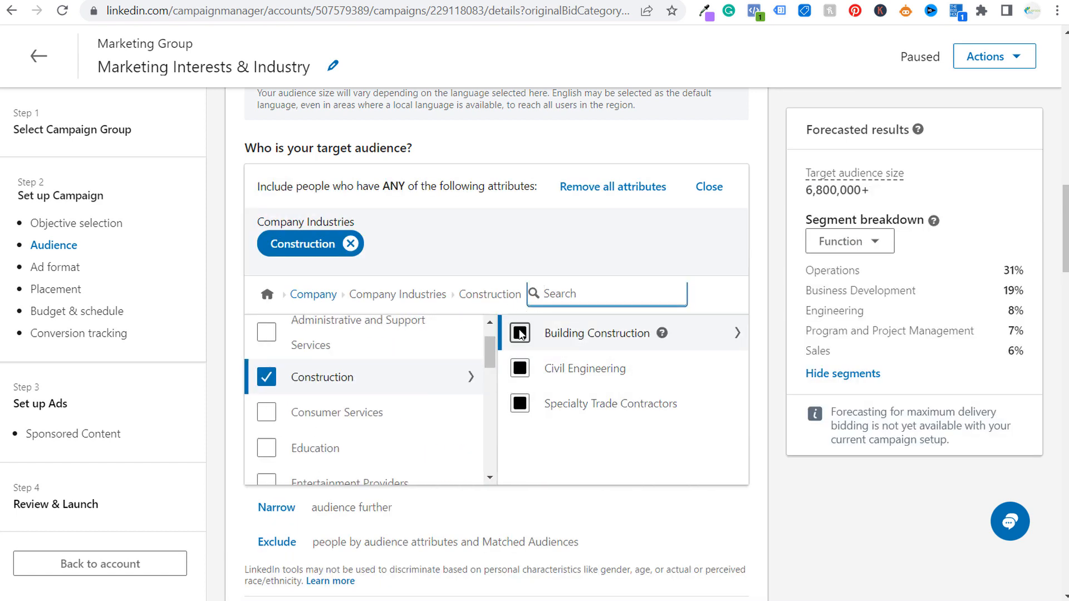
pyautogui.click(519, 368)
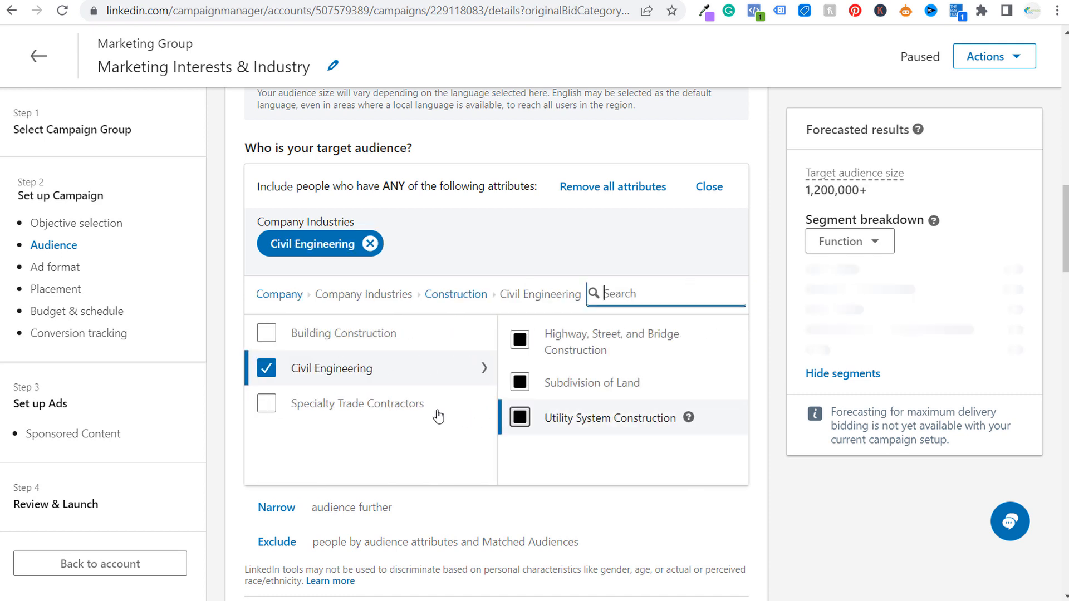
pyautogui.click(266, 333)
pyautogui.click(267, 368)
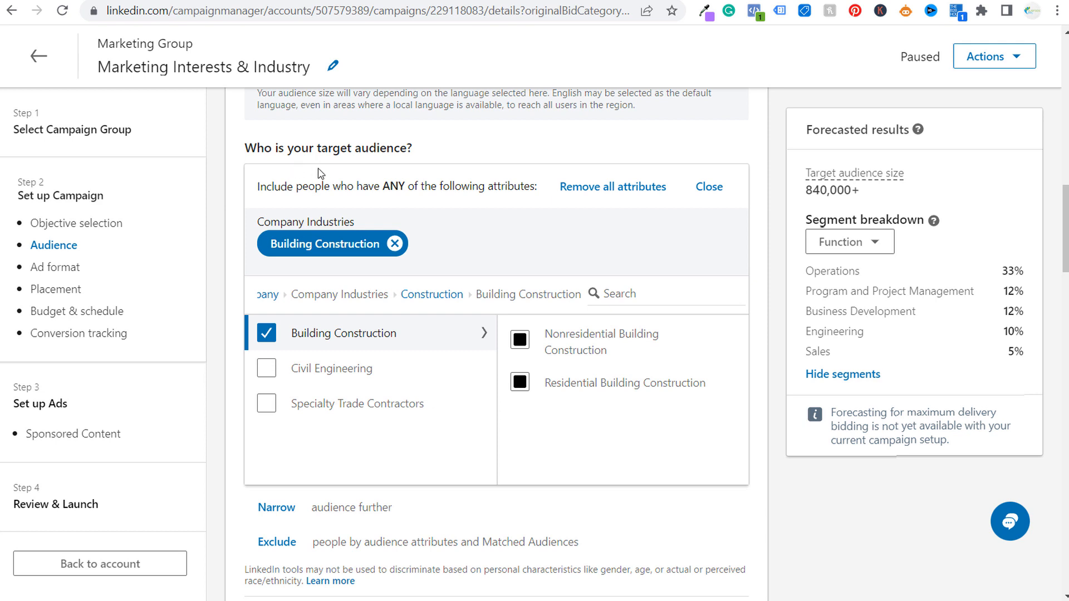
# Step: Remove the Building Construction industry from the included attributes and return to the Company attributes
pyautogui.click(394, 244)
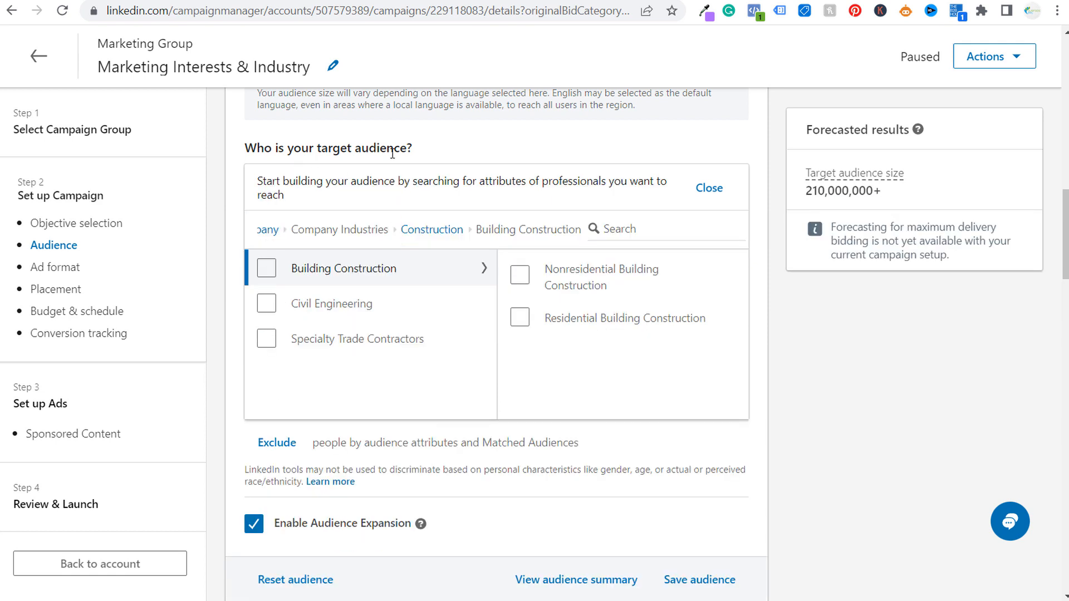
pyautogui.click(270, 231)
# Step: View the Company Names search within the Company audience attributes and return to the attribute list
pyautogui.scroll(-3, 737, 310)
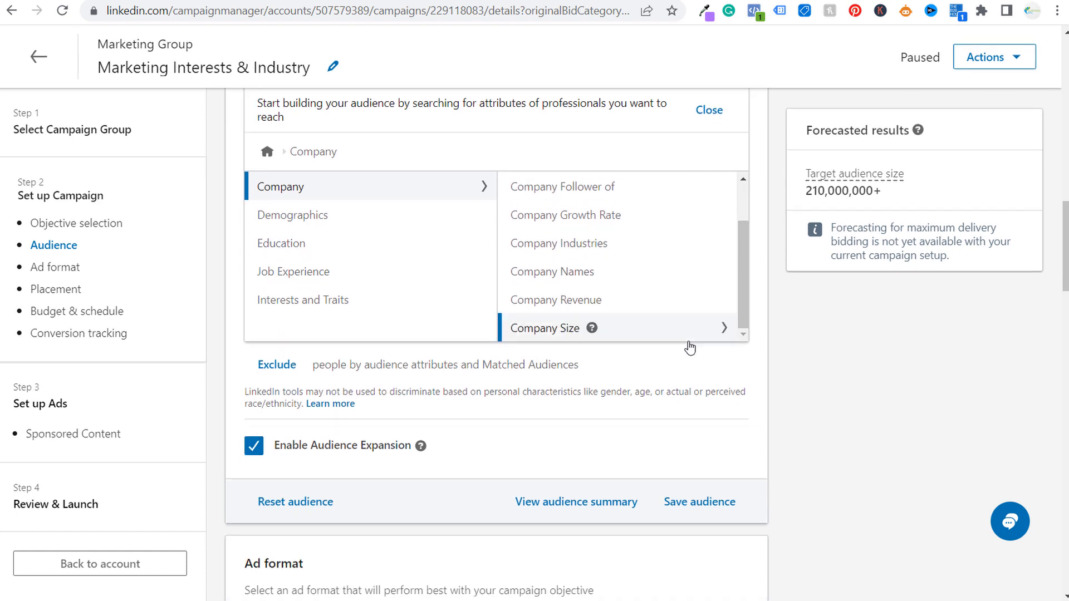
pyautogui.click(684, 273)
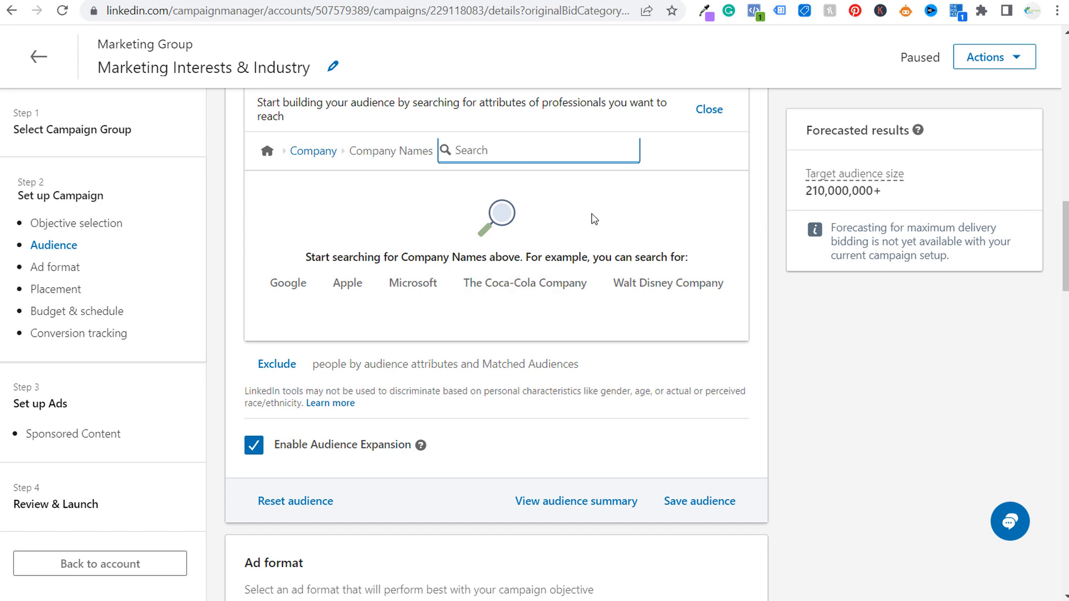
pyautogui.click(315, 150)
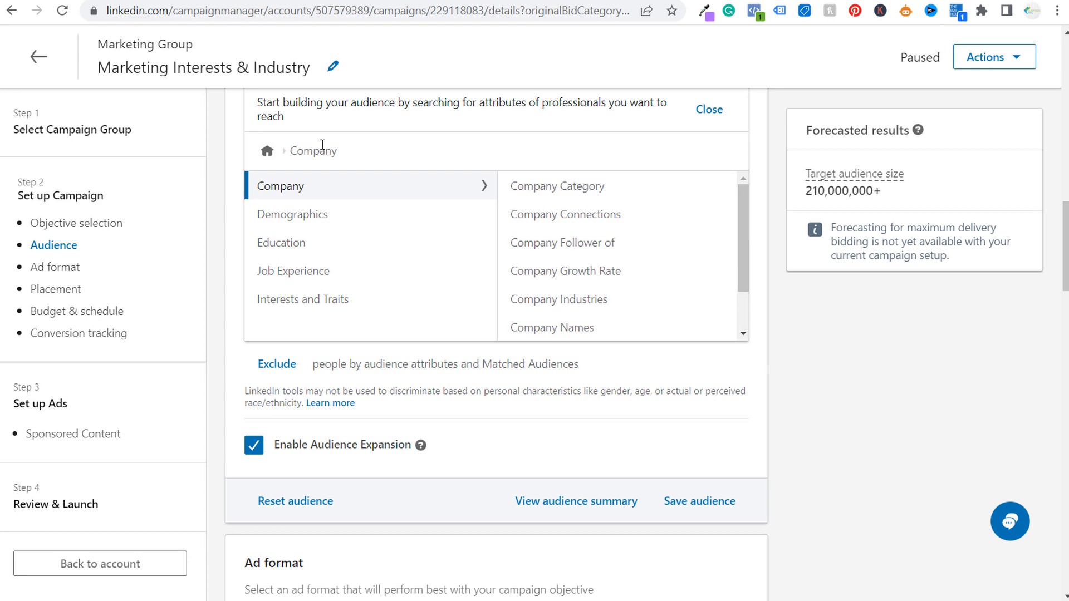
# Step: View the Company Revenue ranges within the Company audience attributes and return to the attribute list
pyautogui.scroll(-3, 662, 220)
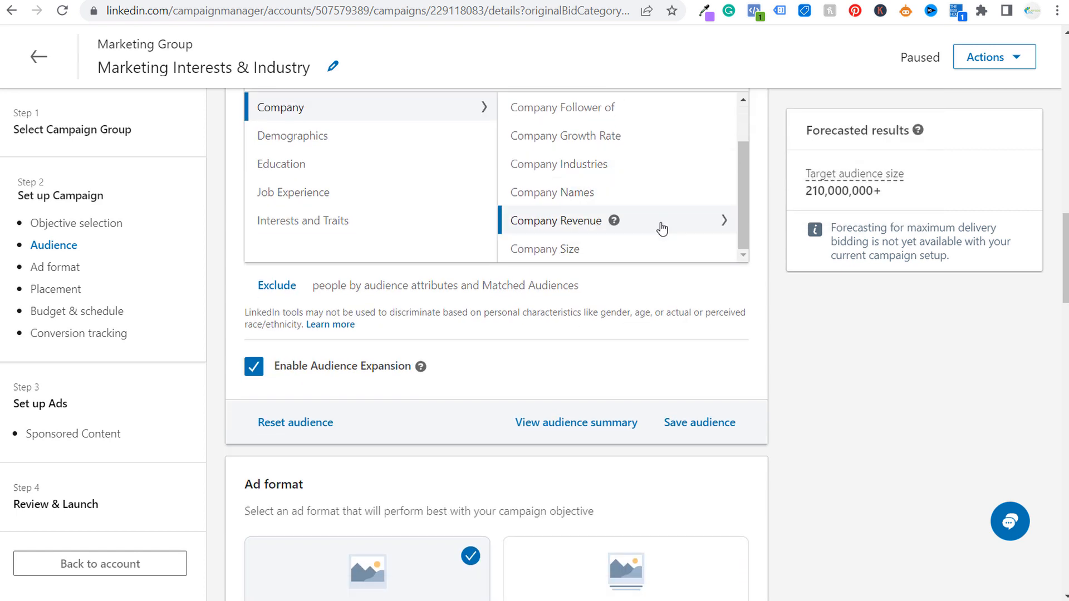
pyautogui.click(662, 228)
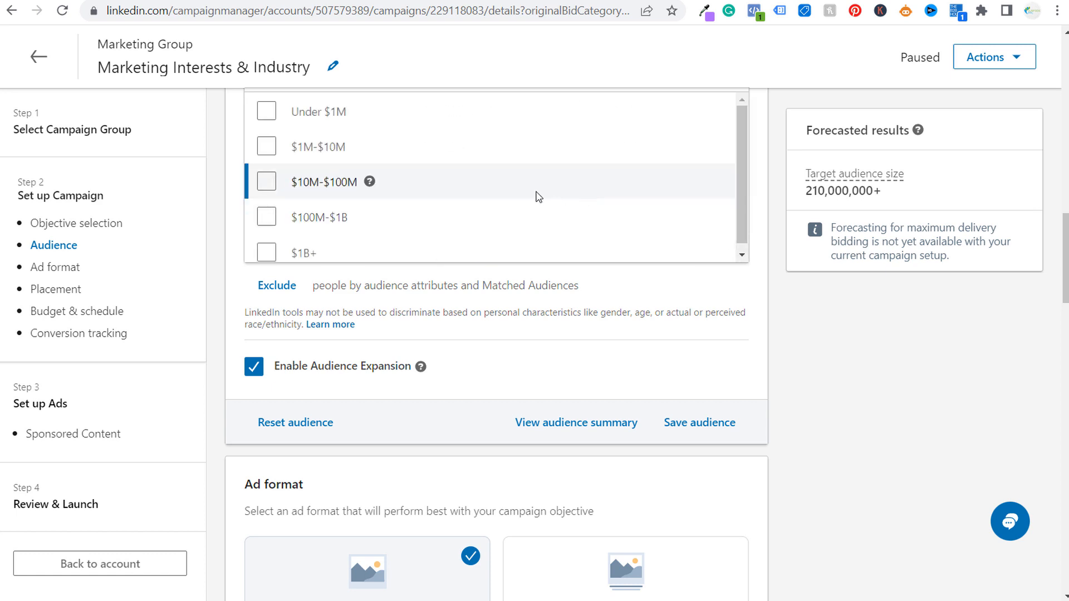
pyautogui.scroll(3, 333, 220)
pyautogui.click(333, 220)
# Step: Examine the Company Size ranges within the Company audience attributes and return to the attribute list
pyautogui.scroll(-3, 613, 350)
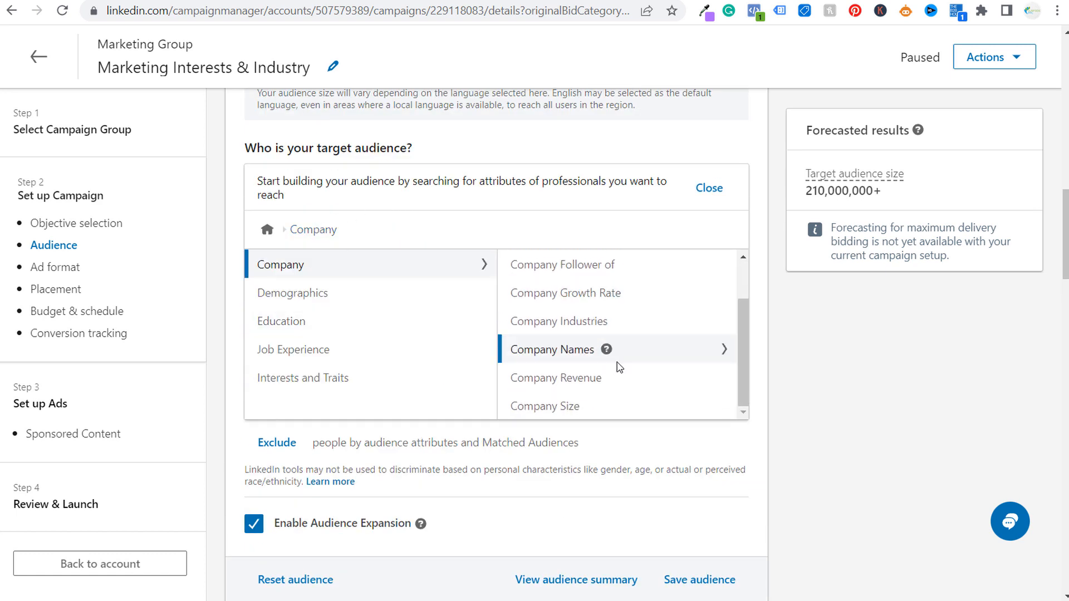
pyautogui.click(670, 334)
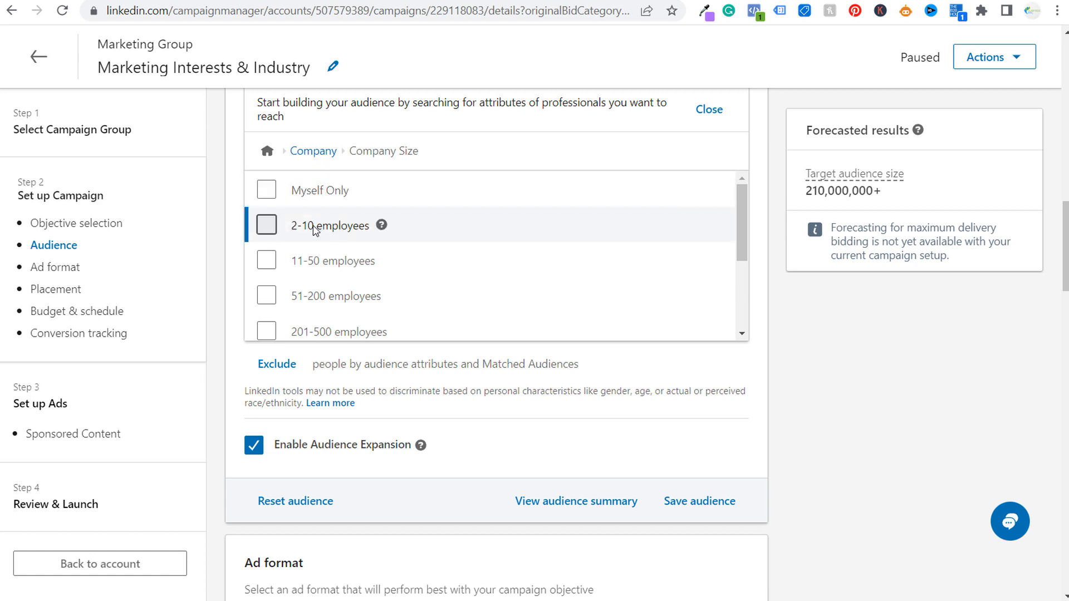
pyautogui.scroll(-2, 489, 219)
pyautogui.scroll(2, 479, 225)
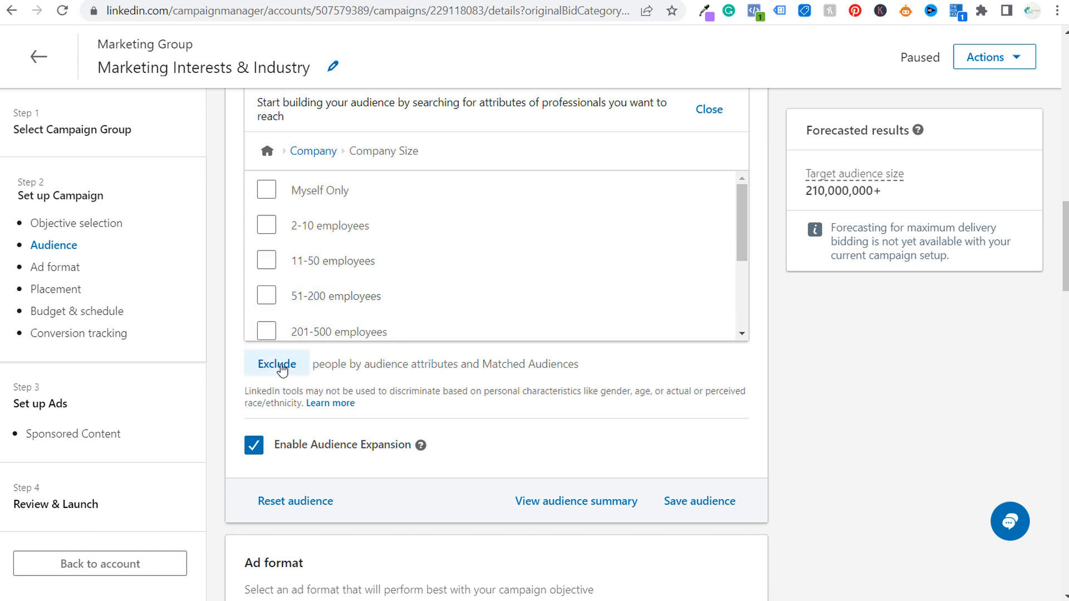
pyautogui.scroll(-2, 310, 281)
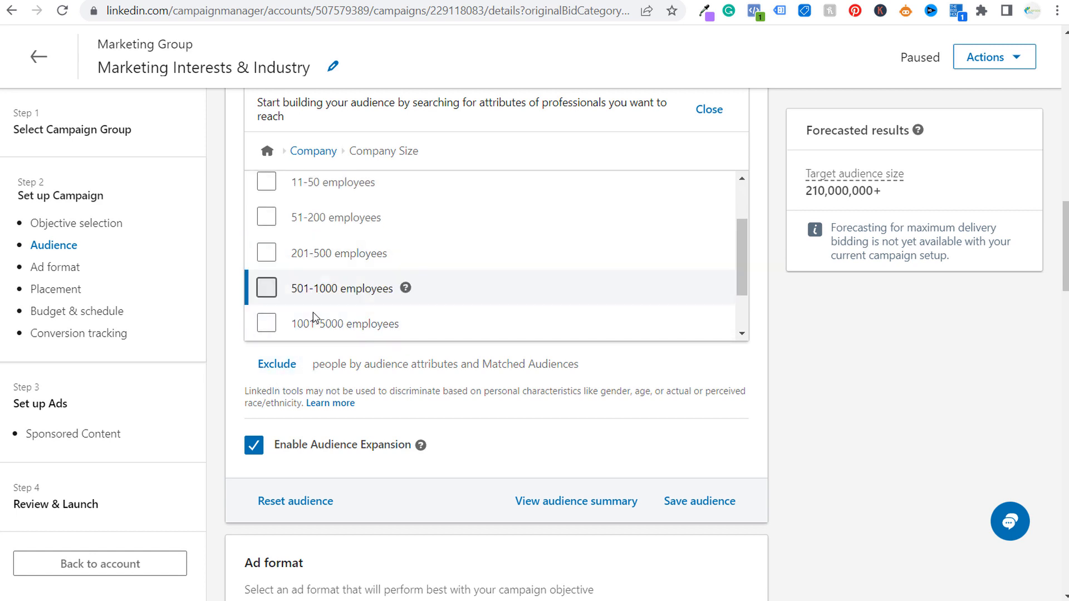
pyautogui.scroll(2, 333, 234)
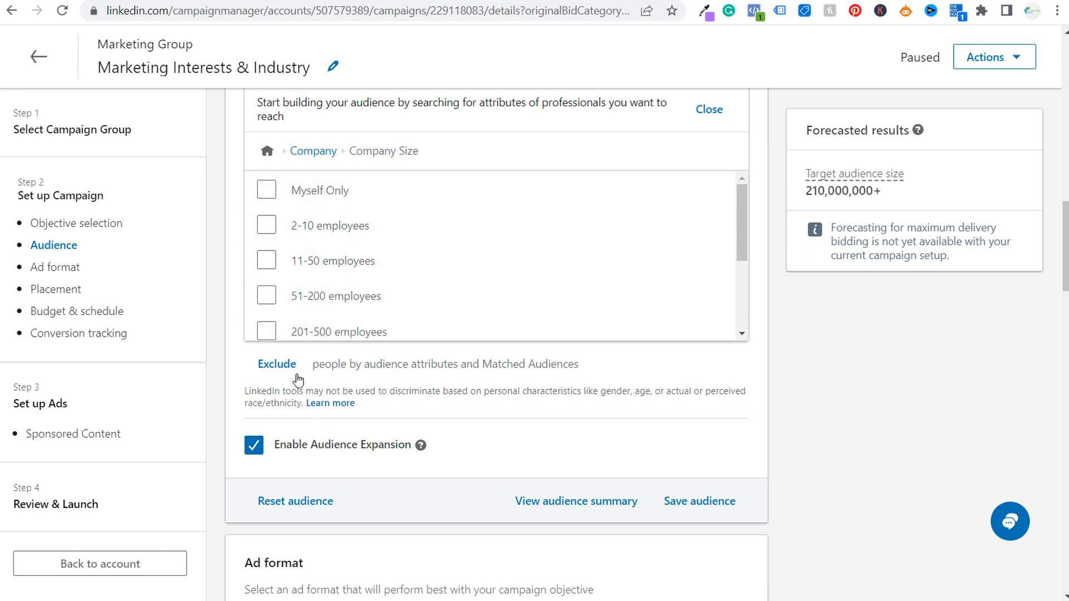
pyautogui.click(310, 158)
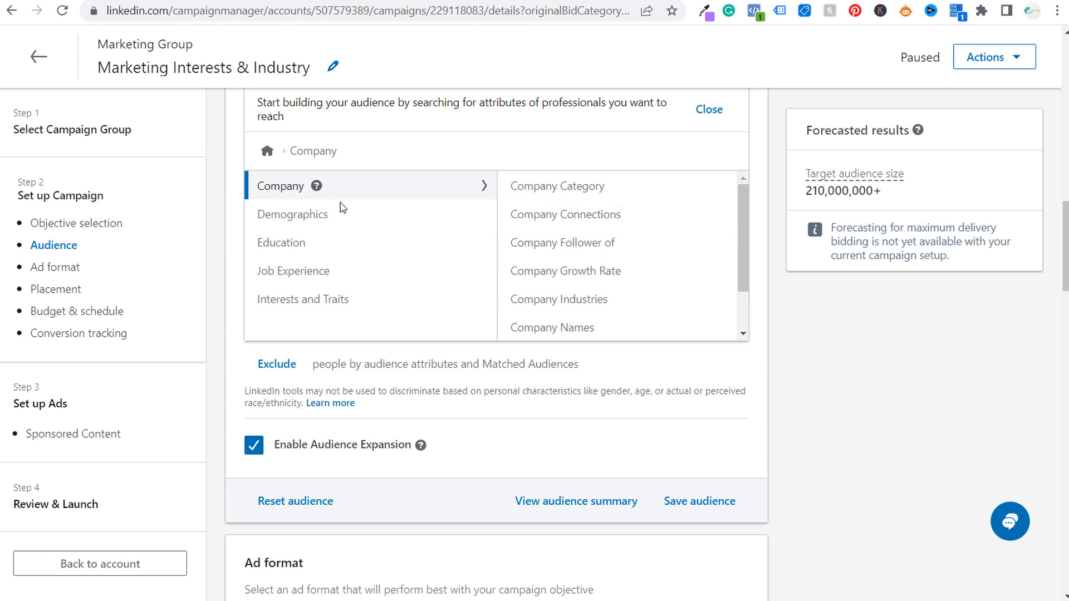
# Step: View the Member Age ranges and Member Gender options within the Demographics audience attributes
pyautogui.moveTo(369, 227)
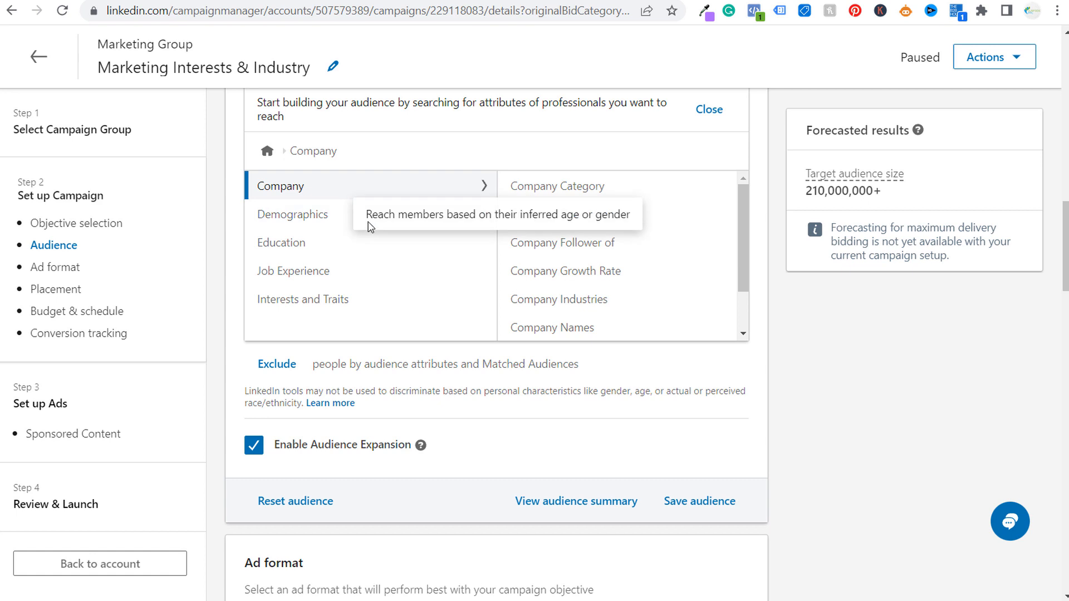
pyautogui.click(292, 225)
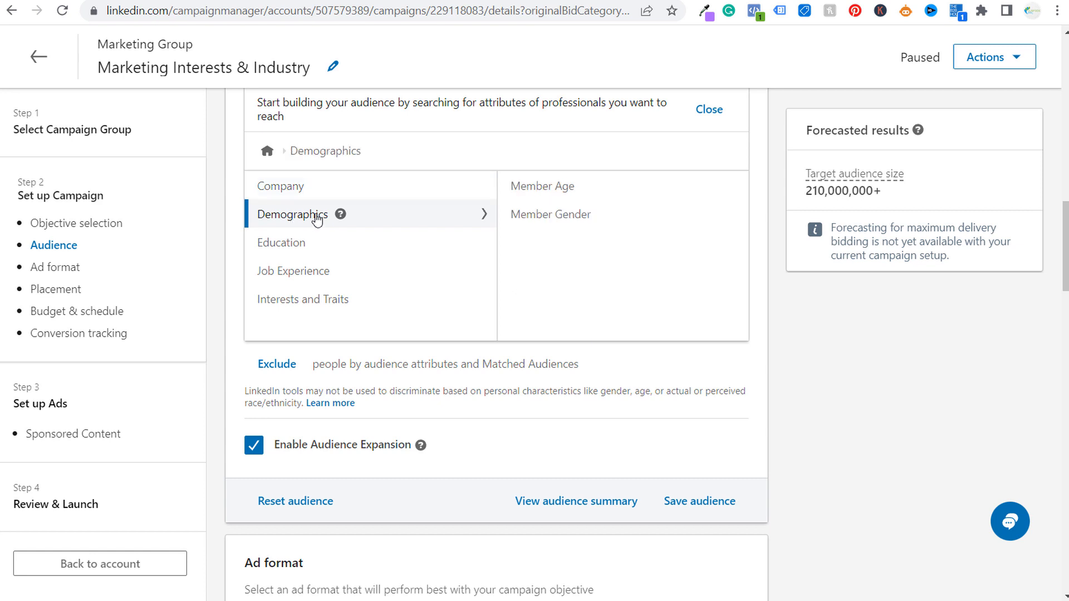
pyautogui.click(543, 187)
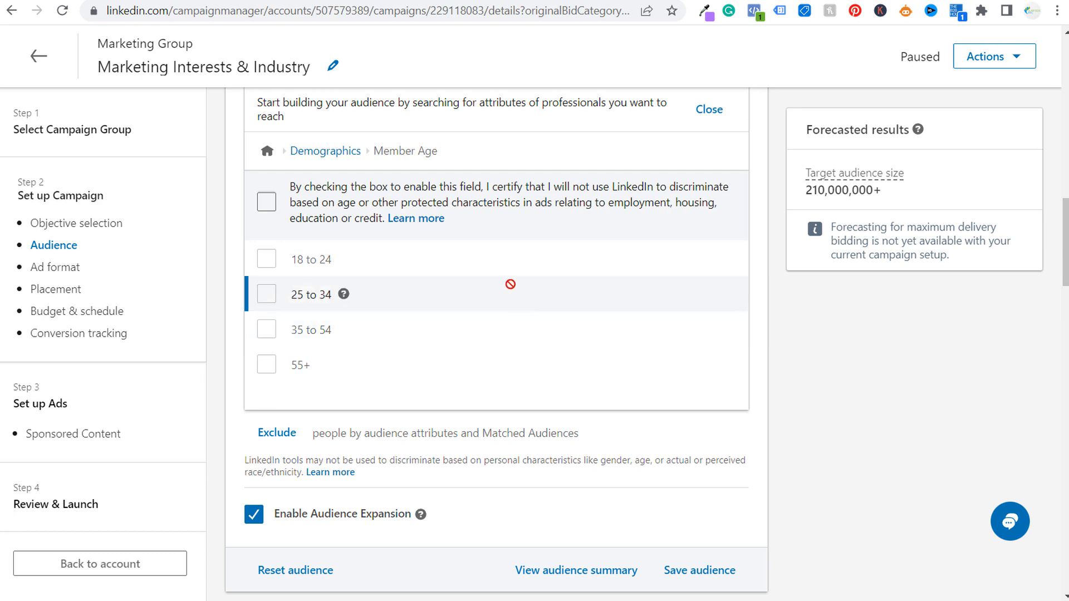
pyautogui.scroll(-2, 500, 277)
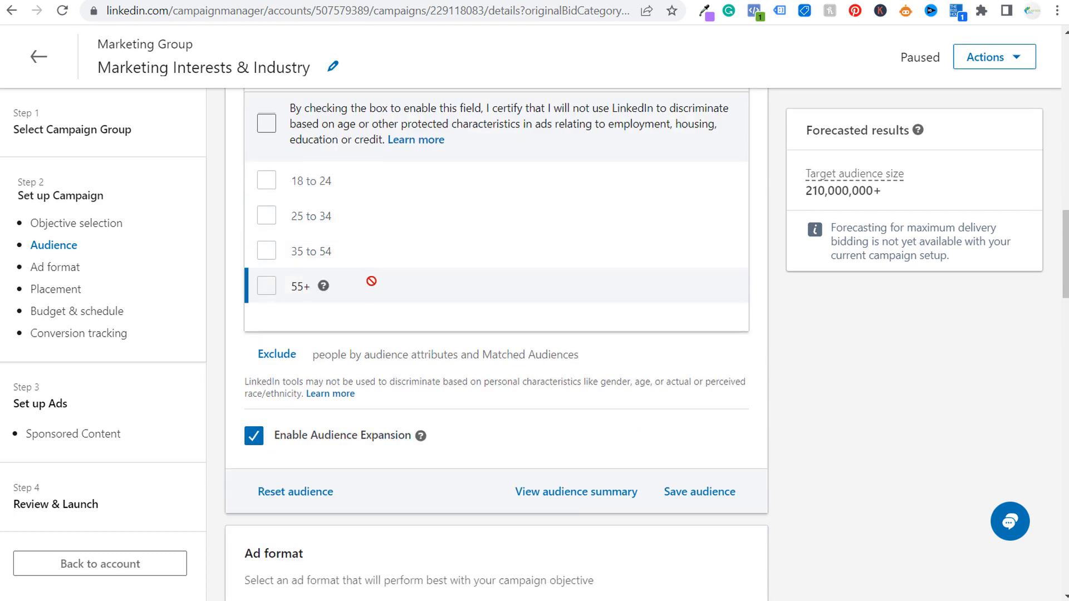
pyautogui.scroll(2, 378, 231)
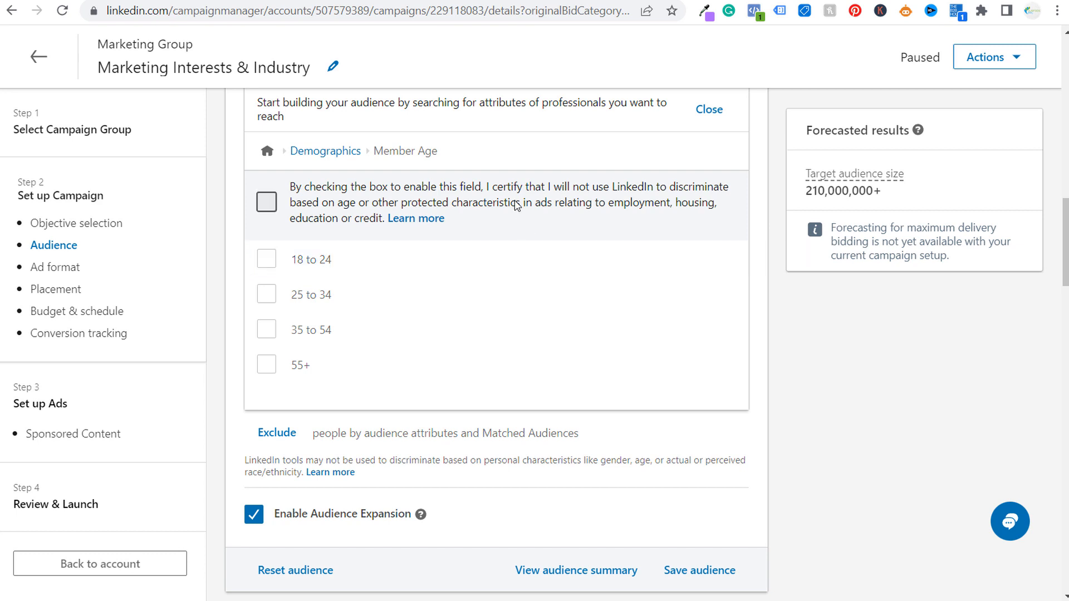
pyautogui.click(324, 153)
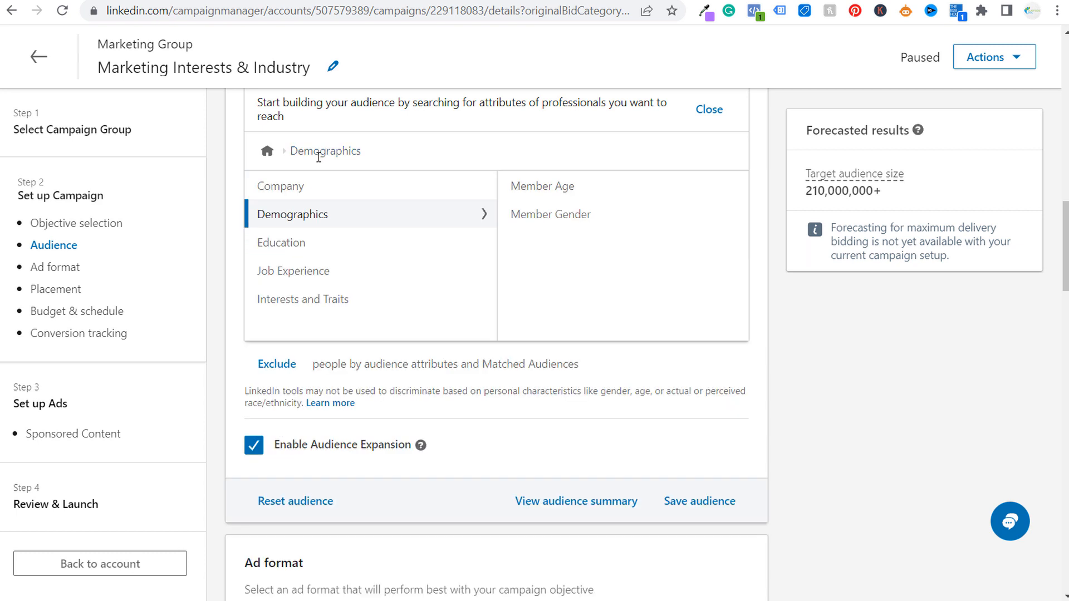
pyautogui.click(626, 213)
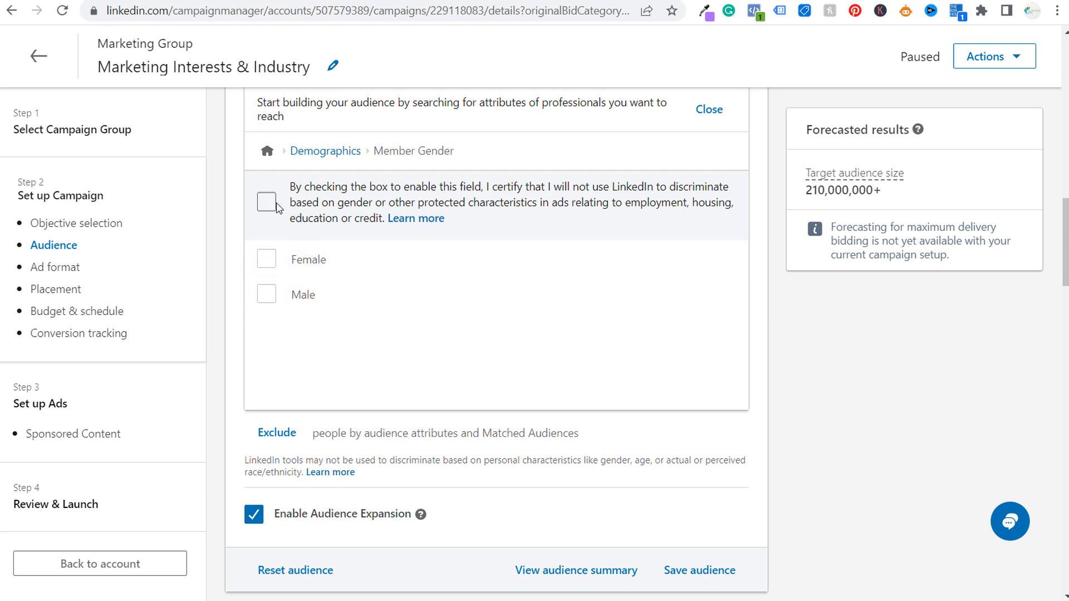
pyautogui.click(325, 154)
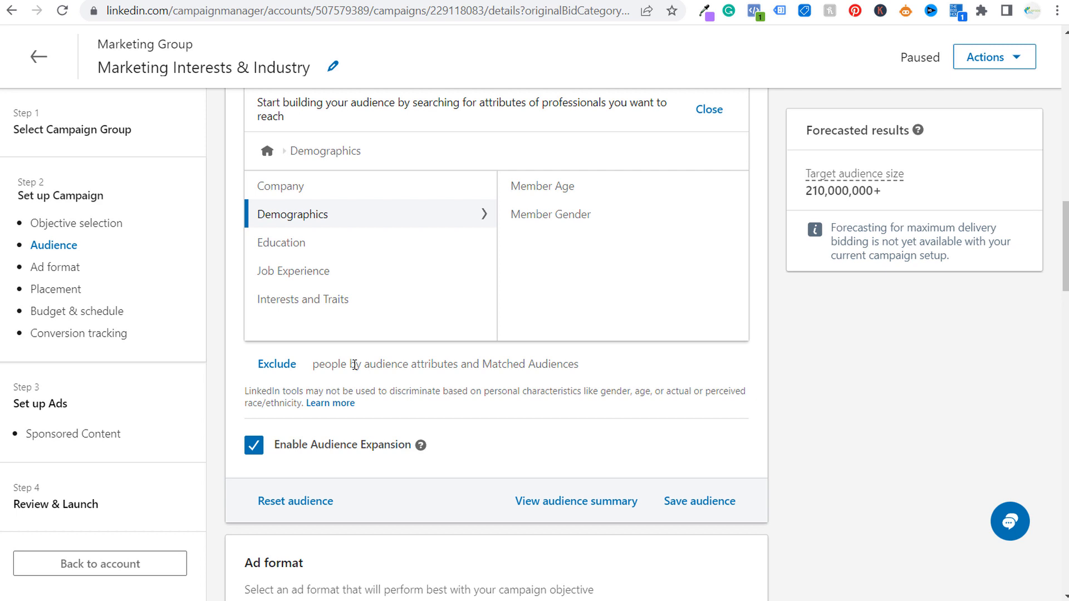
# Step: View the Member Schools, Fields of Study and Degrees searches within the Education audience attributes
pyautogui.click(369, 249)
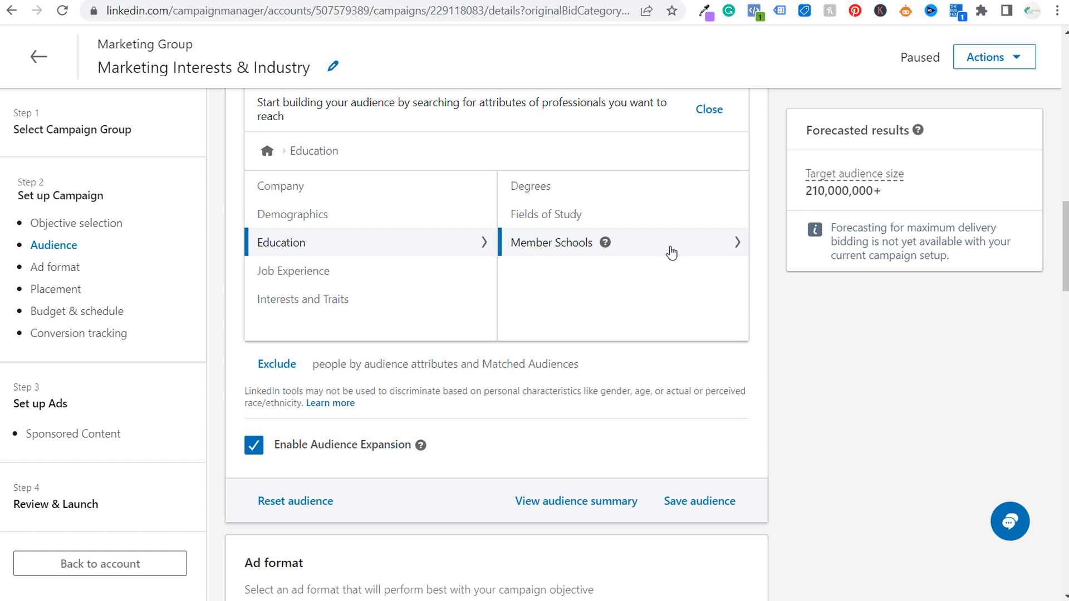
pyautogui.click(672, 252)
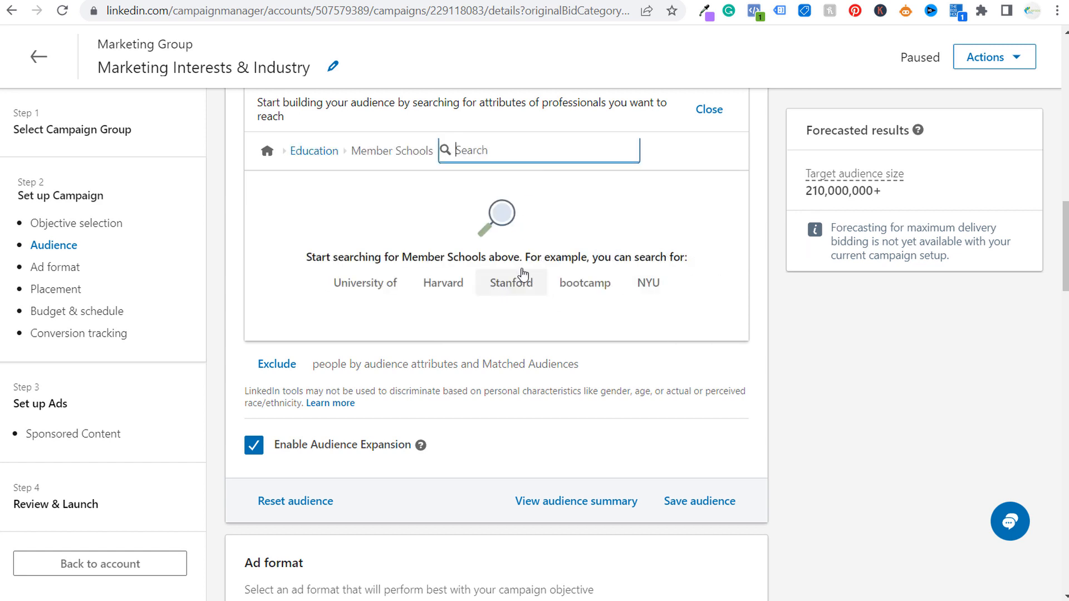
pyautogui.click(314, 152)
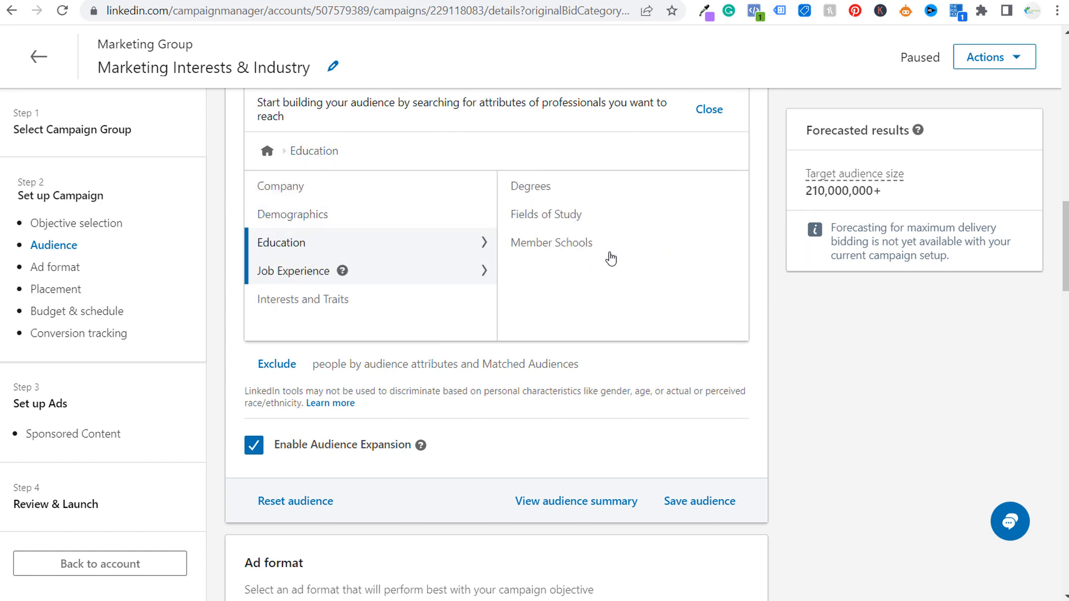
pyautogui.click(646, 219)
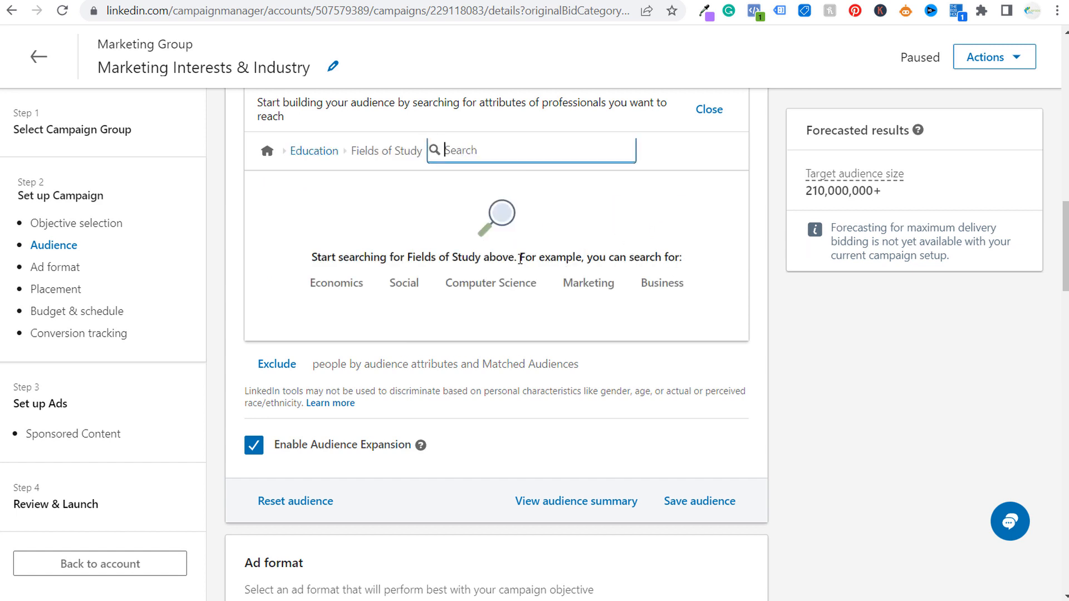
pyautogui.click(314, 151)
pyautogui.click(551, 203)
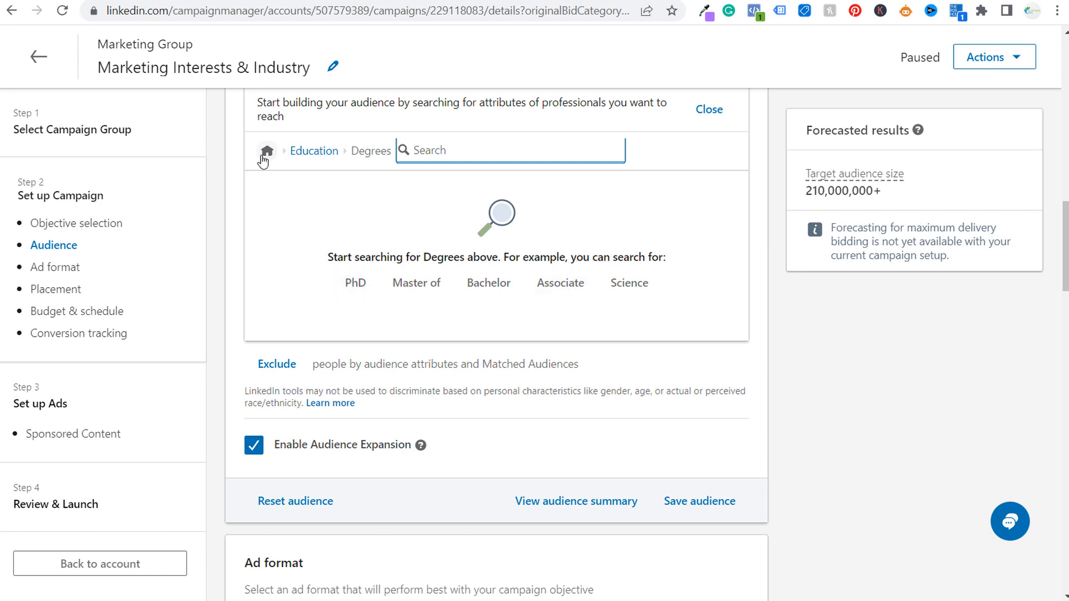
pyautogui.click(323, 150)
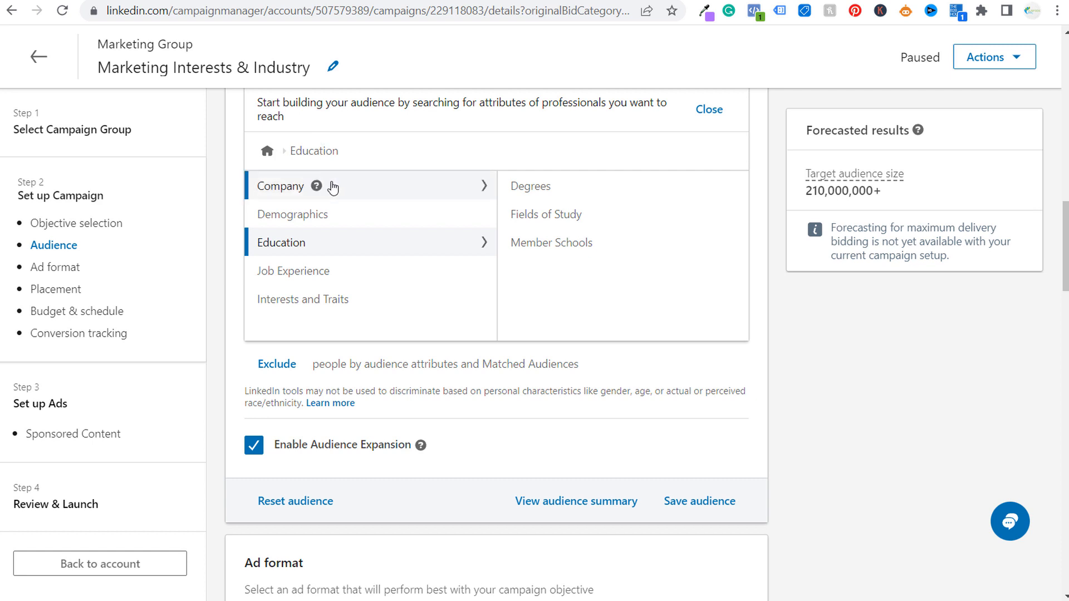
# Step: View the Job Experience attributes, and highlight Job Title in the example profile on page 4 of the LinkedIn targeting playbook PDF
pyautogui.click(440, 280)
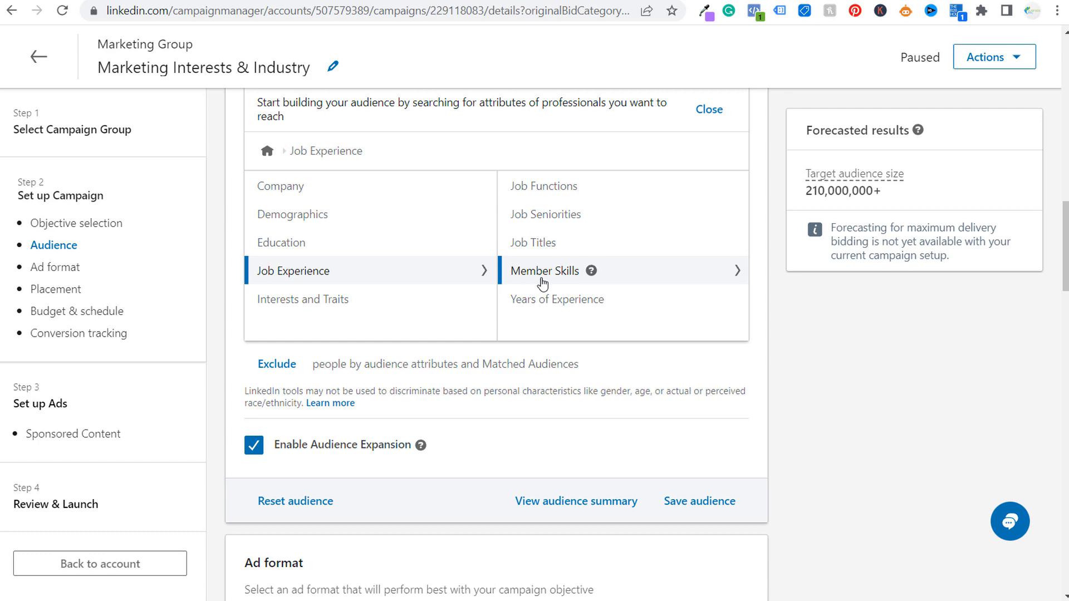
pyautogui.click(827, 0)
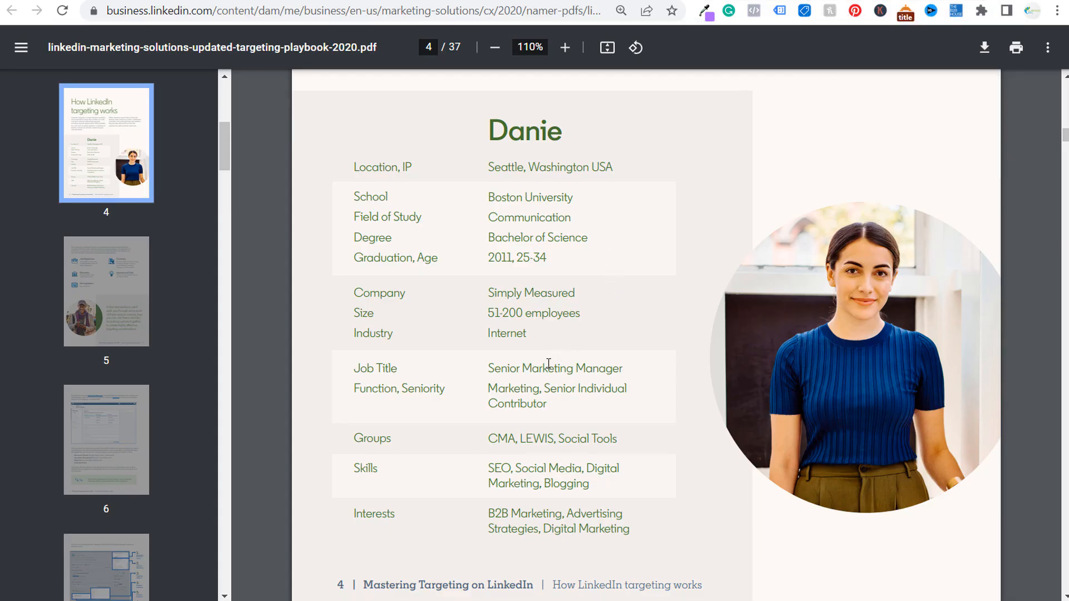
pyautogui.moveTo(362, 368); pyautogui.dragTo(414, 366)
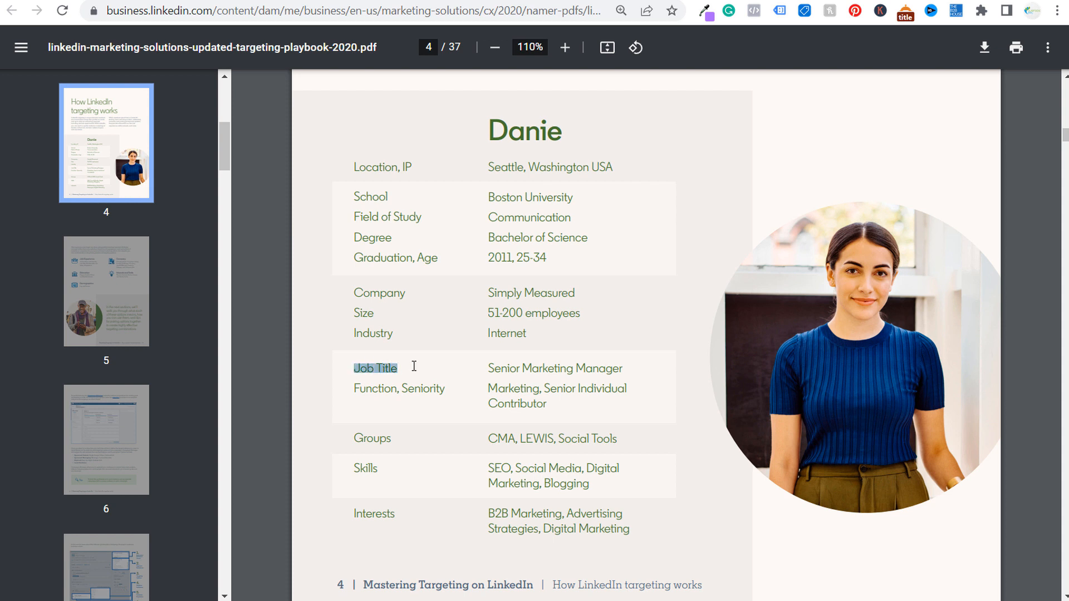
# Step: Review and highlight the Function, Seniority and Skills details in the example profile on page 4 of the targeting playbook PDF
pyautogui.click(370, 392)
pyautogui.moveTo(505, 385); pyautogui.dragTo(399, 377)
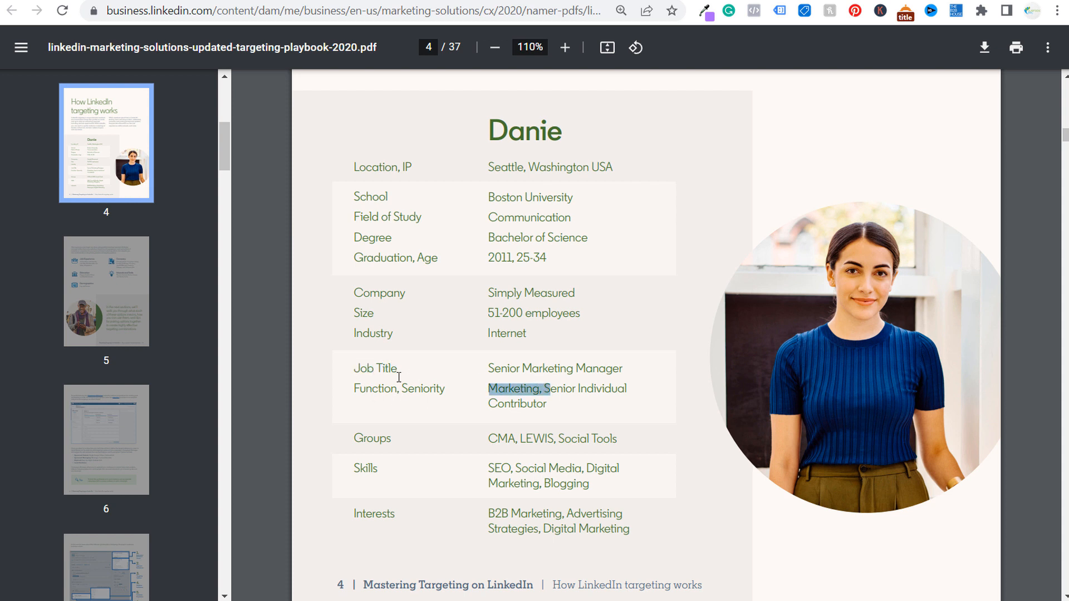
pyautogui.click(545, 386)
pyautogui.moveTo(533, 388); pyautogui.dragTo(602, 389)
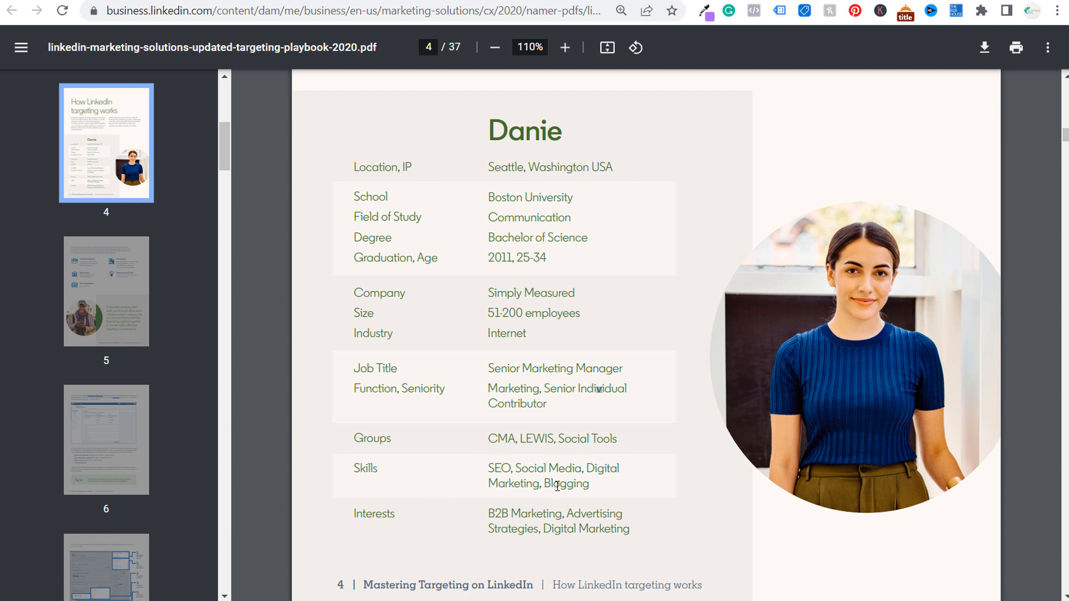
pyautogui.moveTo(593, 474); pyautogui.dragTo(555, 472)
pyautogui.click(625, 484)
# Step: Switch back to LinkedIn Campaign Manager, include the Human Resources job function in the audience, and check the forecasted target audience size
pyautogui.click(729, 1)
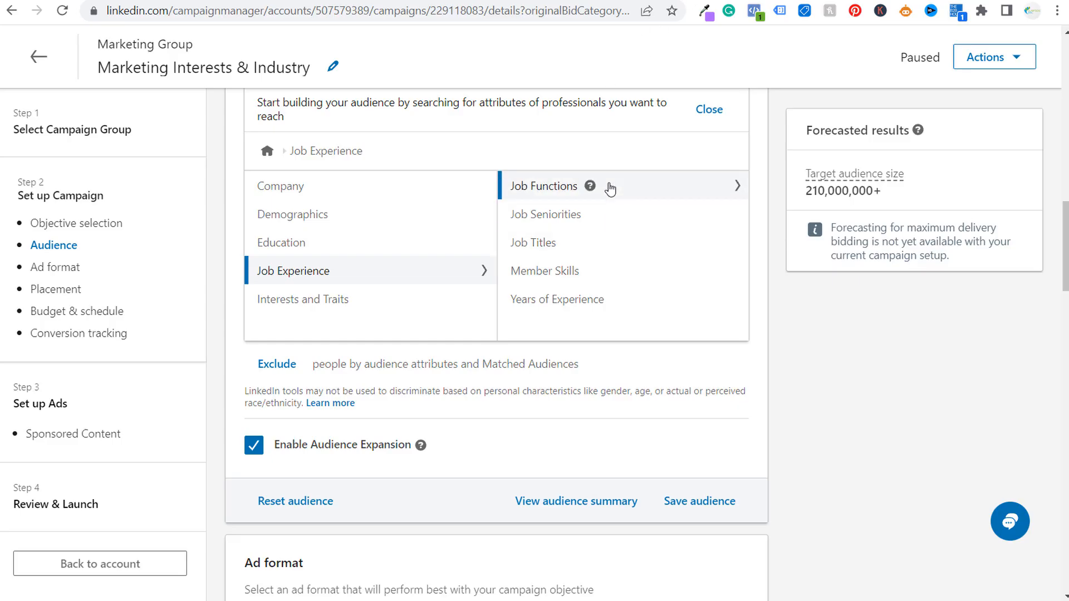
pyautogui.click(631, 192)
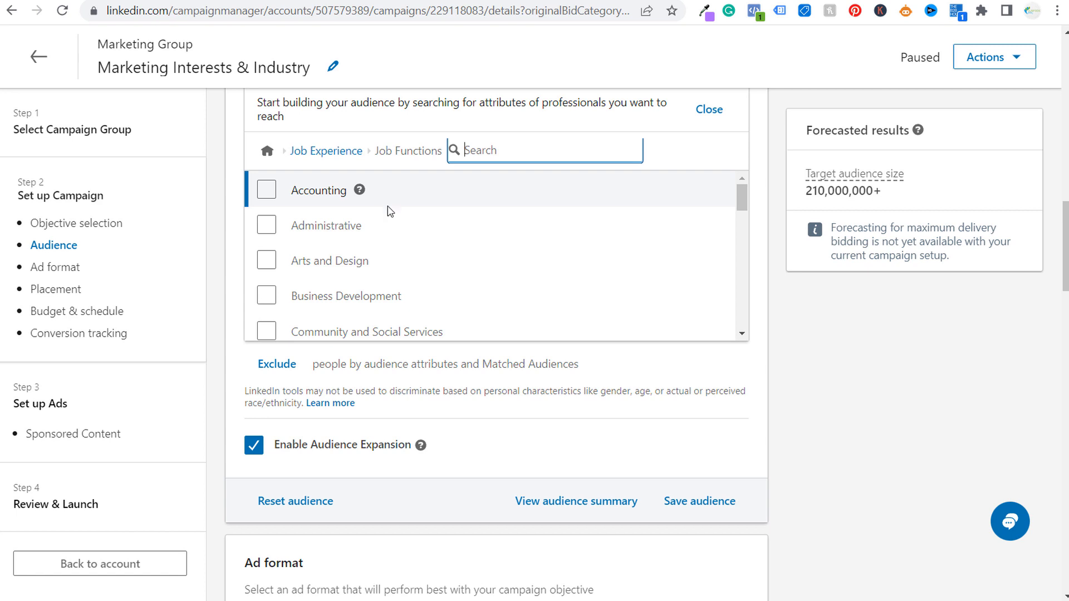
pyautogui.moveTo(742, 199)
pyautogui.mouseDown()
pyautogui.moveTo(746, 280)
pyautogui.moveTo(746, 261)
pyautogui.mouseUp()
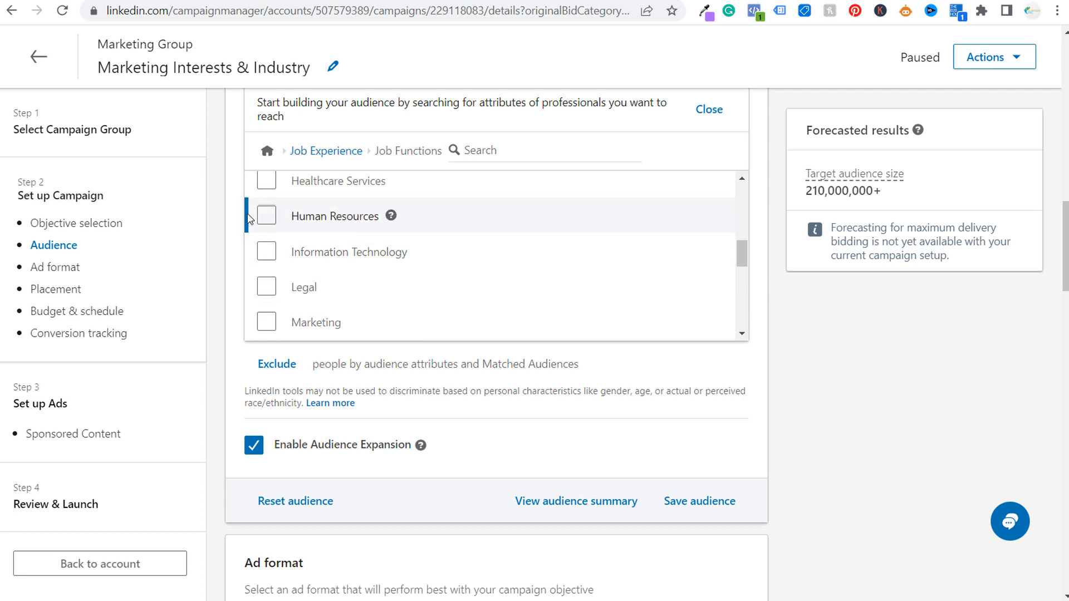
pyautogui.click(267, 216)
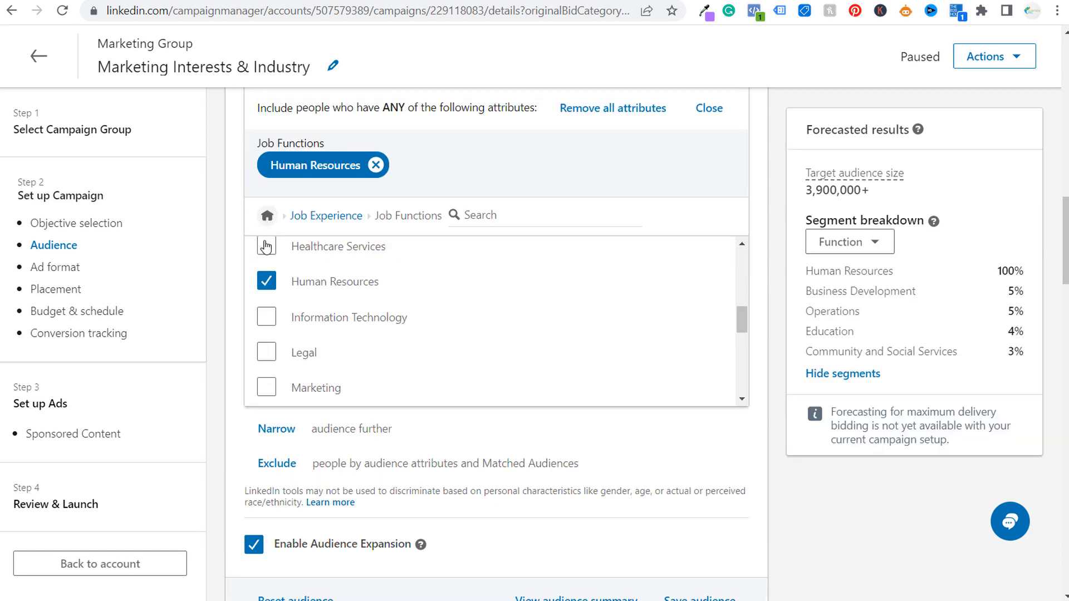
pyautogui.moveTo(880, 192); pyautogui.dragTo(804, 192)
pyautogui.click(857, 196)
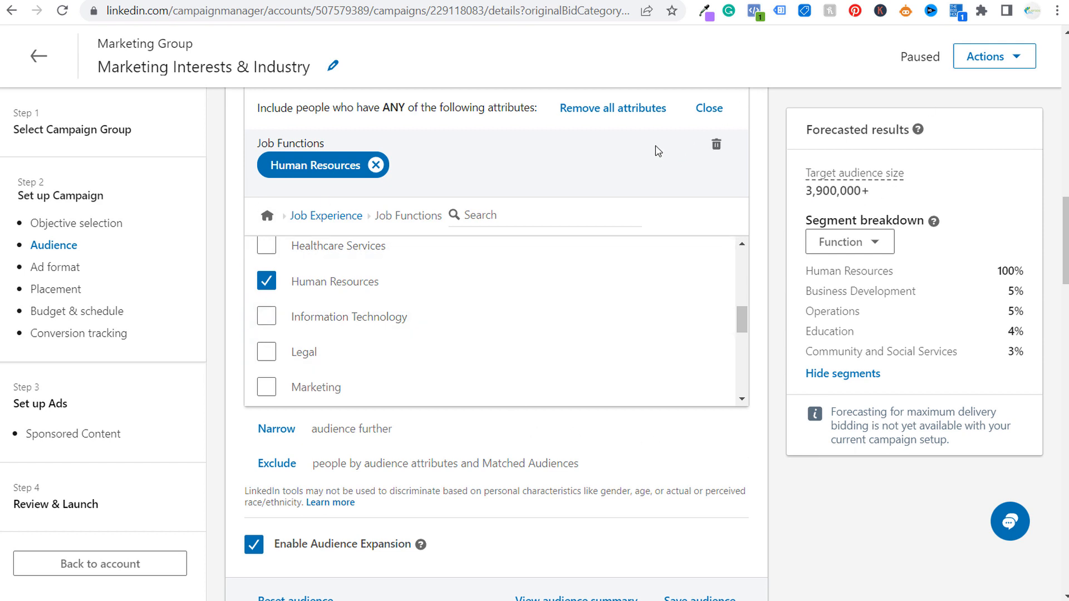
# Step: Add the Marketing job function, and remove both Human Resources and Marketing from the audience
pyautogui.click(266, 388)
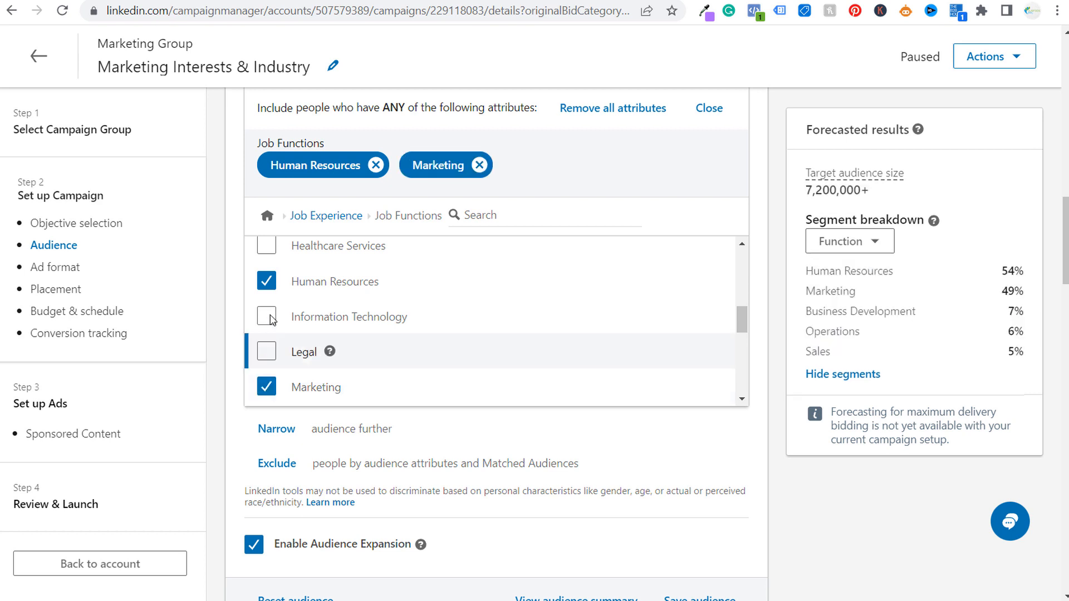
pyautogui.click(270, 282)
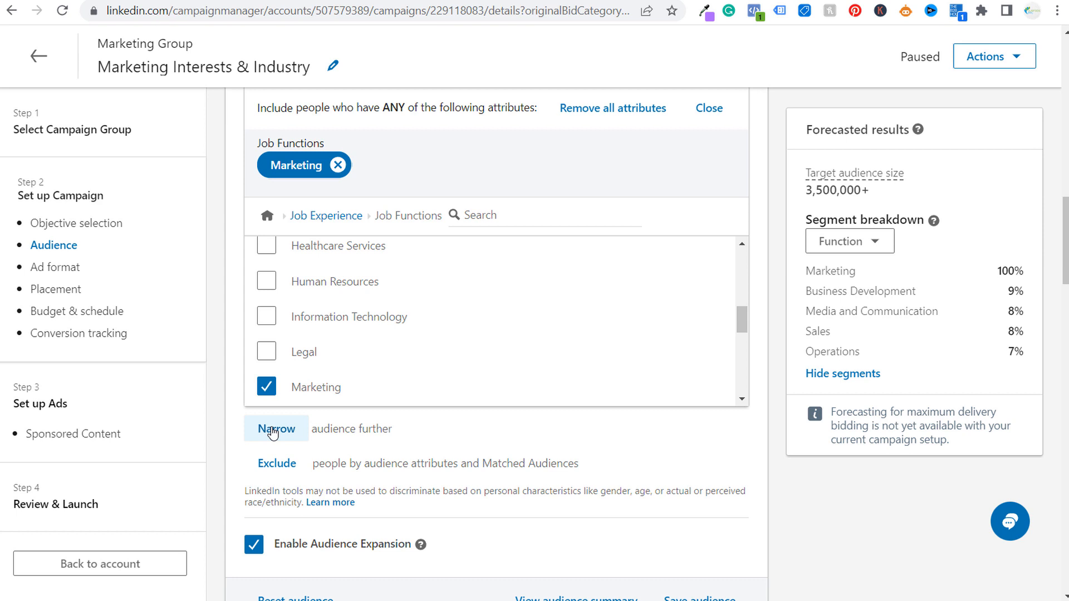
pyautogui.click(269, 388)
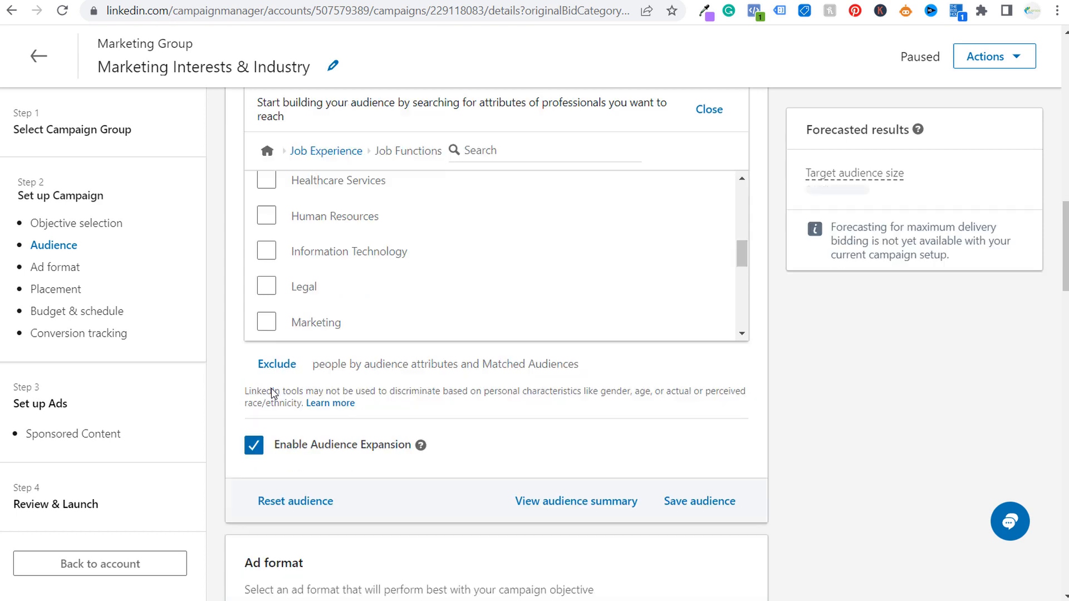
# Step: Examine the Job Seniorities levels within the Job Experience attributes and return to the attribute list
pyautogui.click(312, 156)
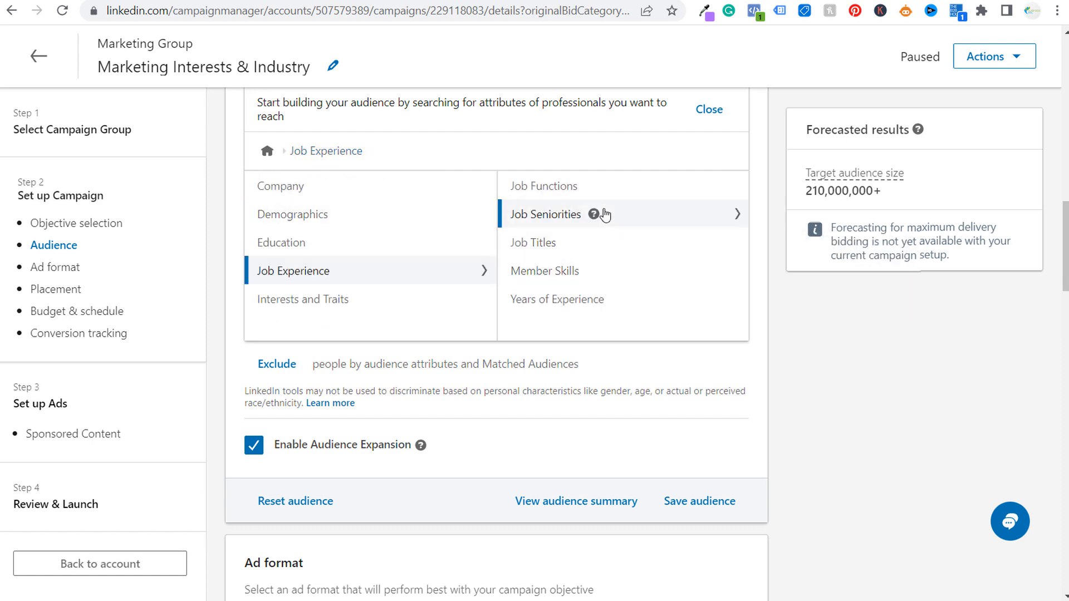
pyautogui.click(629, 220)
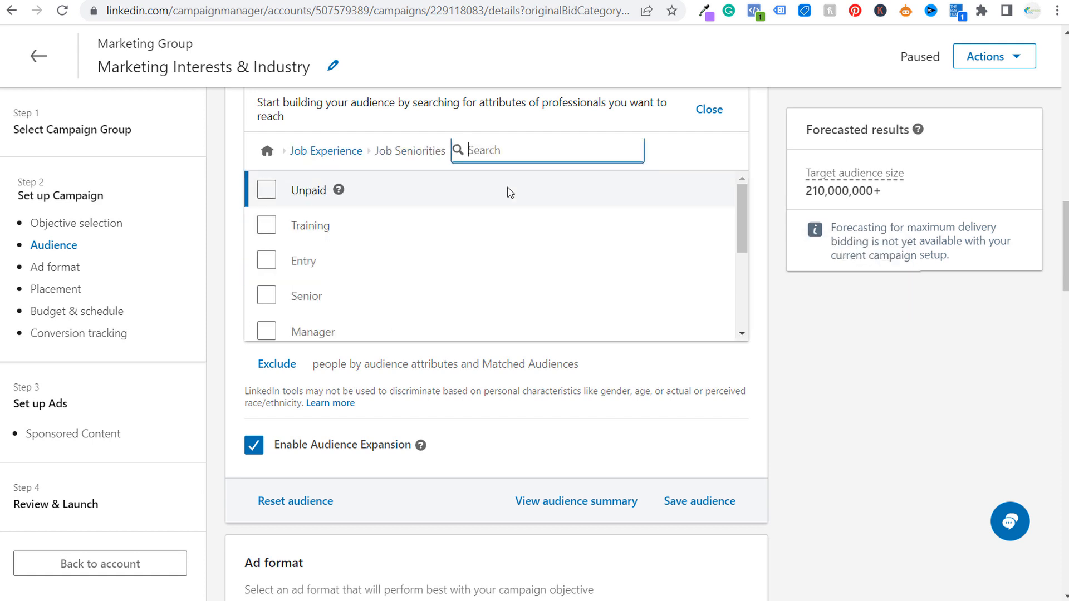
pyautogui.scroll(-1, 502, 265)
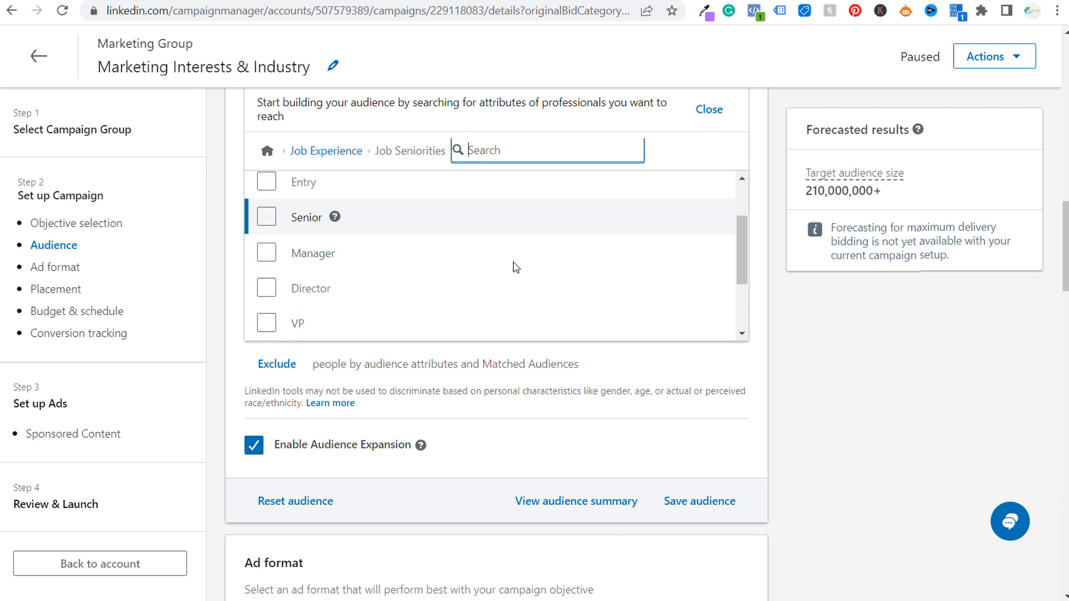
pyautogui.scroll(-3, 517, 304)
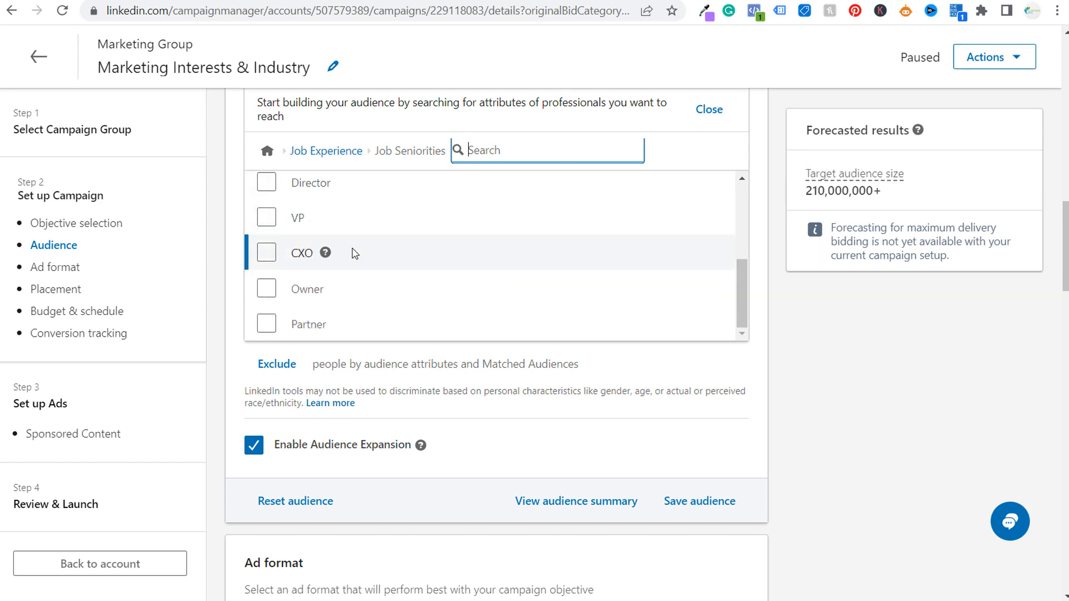
pyautogui.click(351, 159)
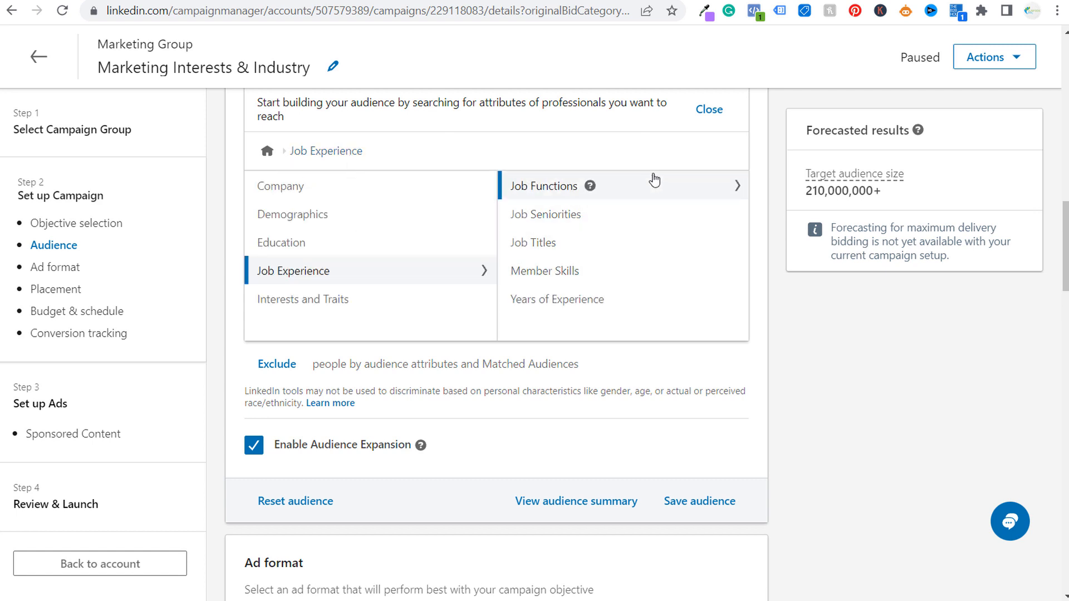
# Step: Search Job Titles for "marketing" and add Marketing Manager, Ecommerce Marketing Manager, Digital Marketing Manager, Online Marketing Manager and Head of Marketing to the audience
pyautogui.click(655, 244)
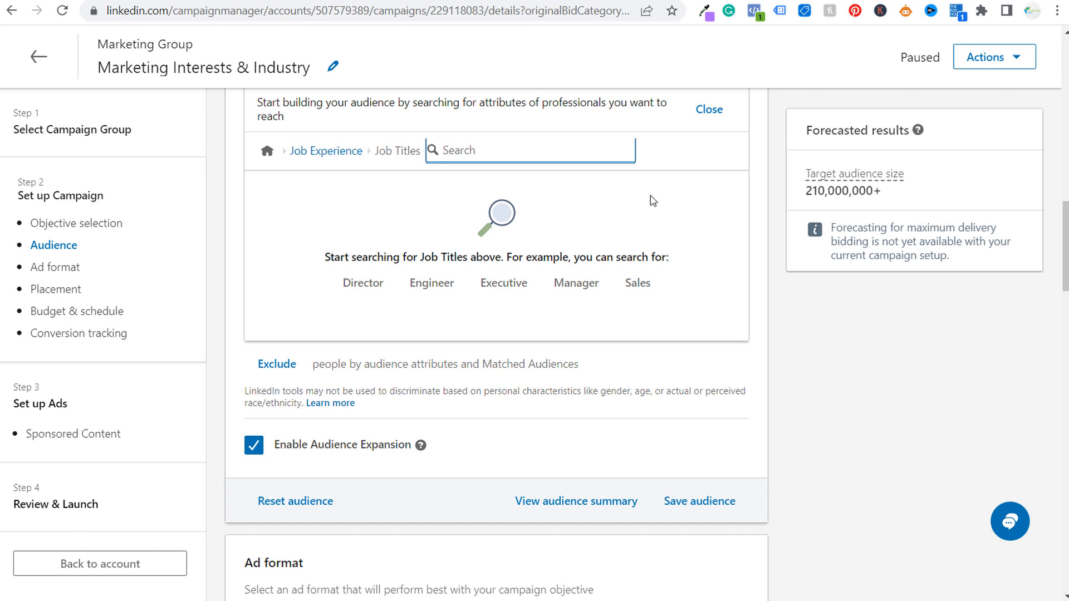
pyautogui.write('marketing')
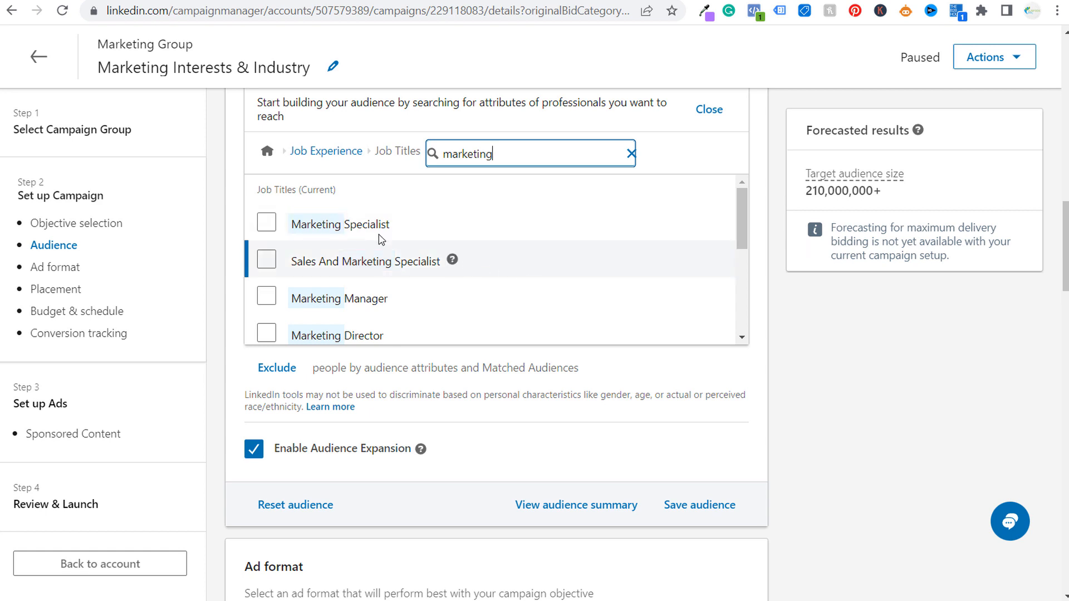
pyautogui.click(260, 301)
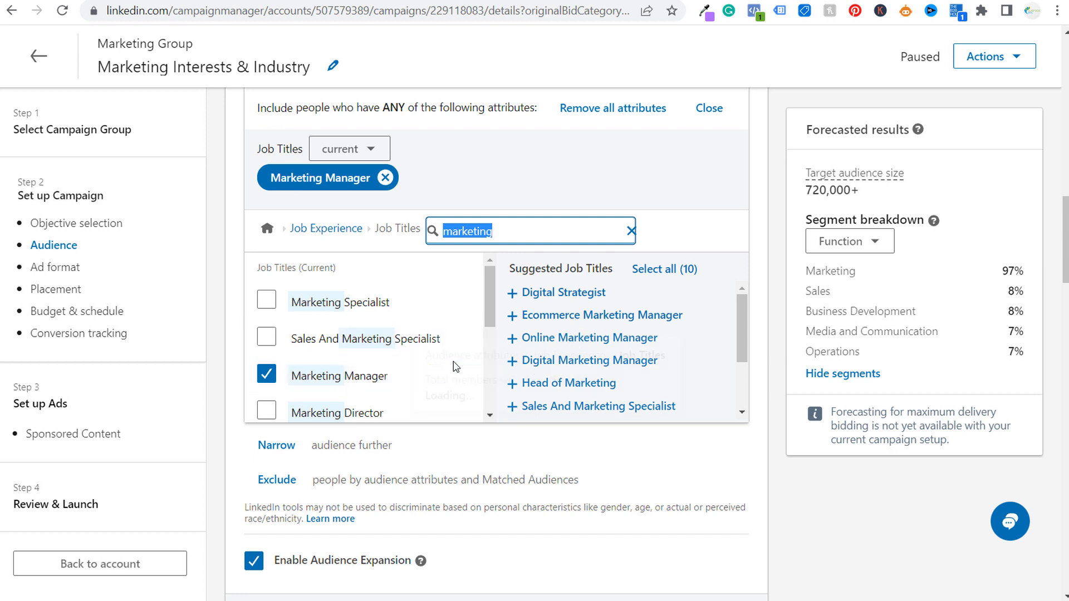
pyautogui.click(513, 316)
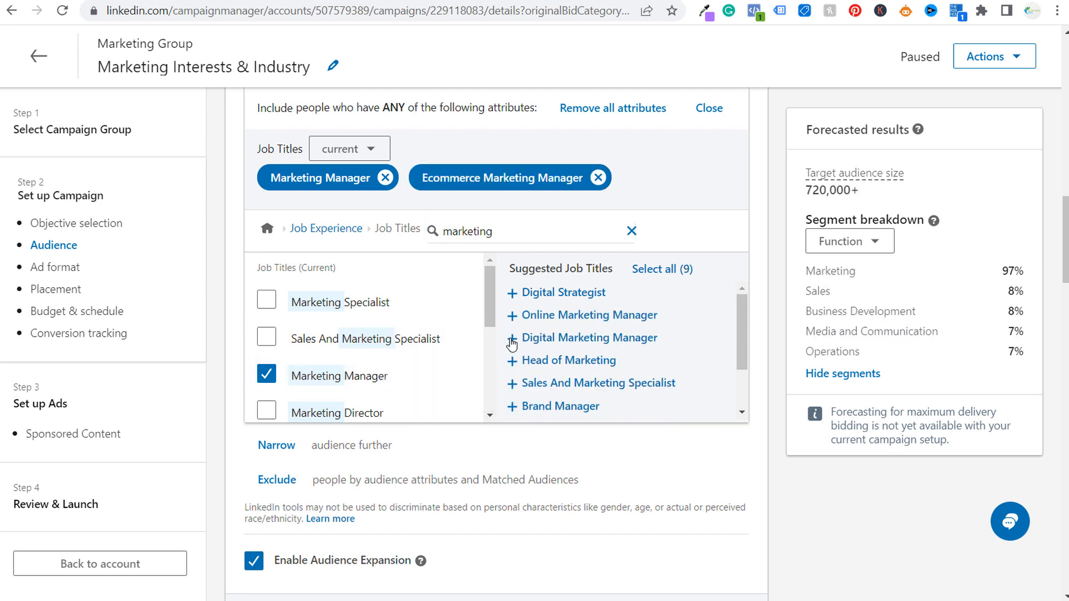
pyautogui.click(511, 339)
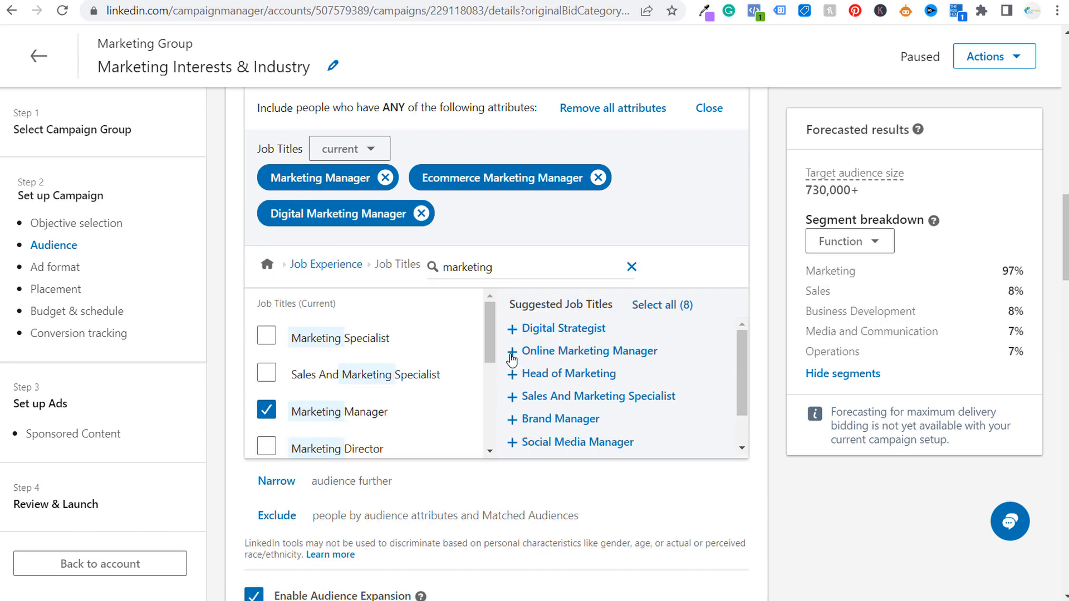
pyautogui.click(511, 352)
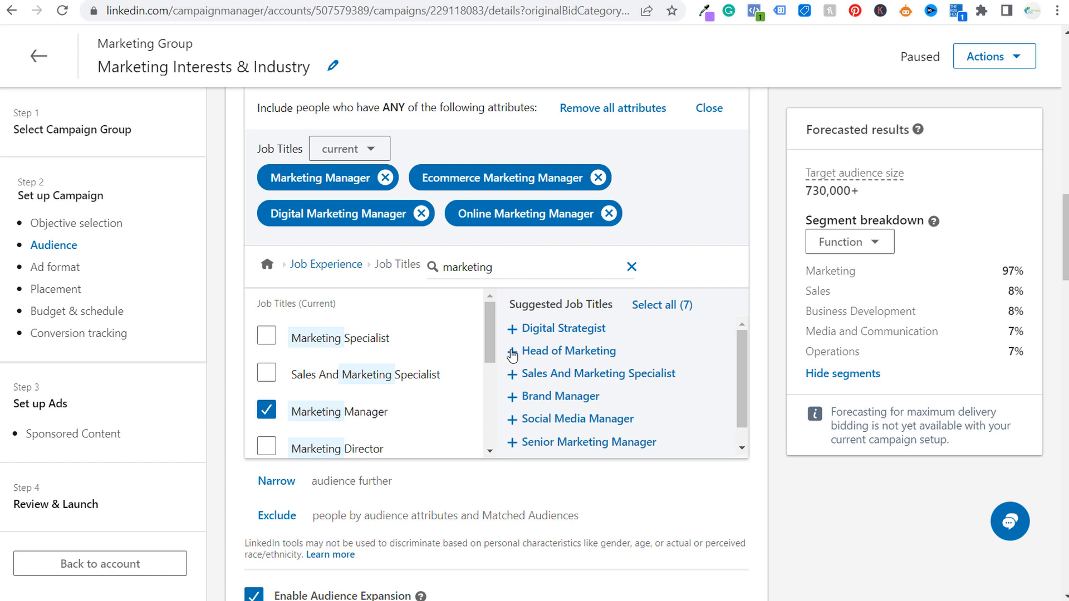
pyautogui.click(512, 353)
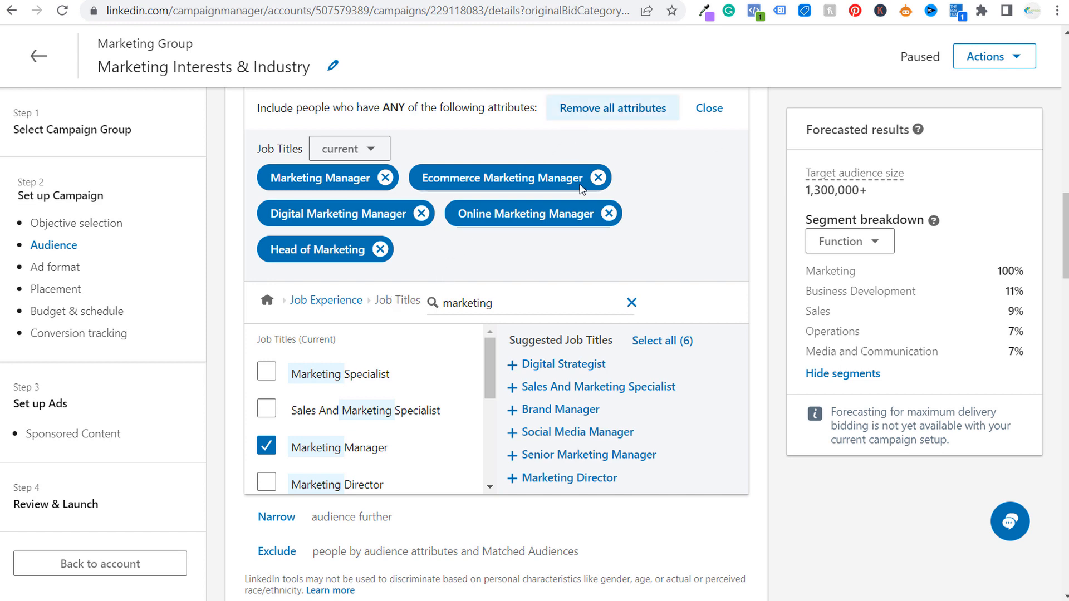
# Step: Deselect Marketing Manager, remove all the remaining job titles from the audience, and return to the Job Experience attributes
pyautogui.click(268, 444)
pyautogui.click(601, 111)
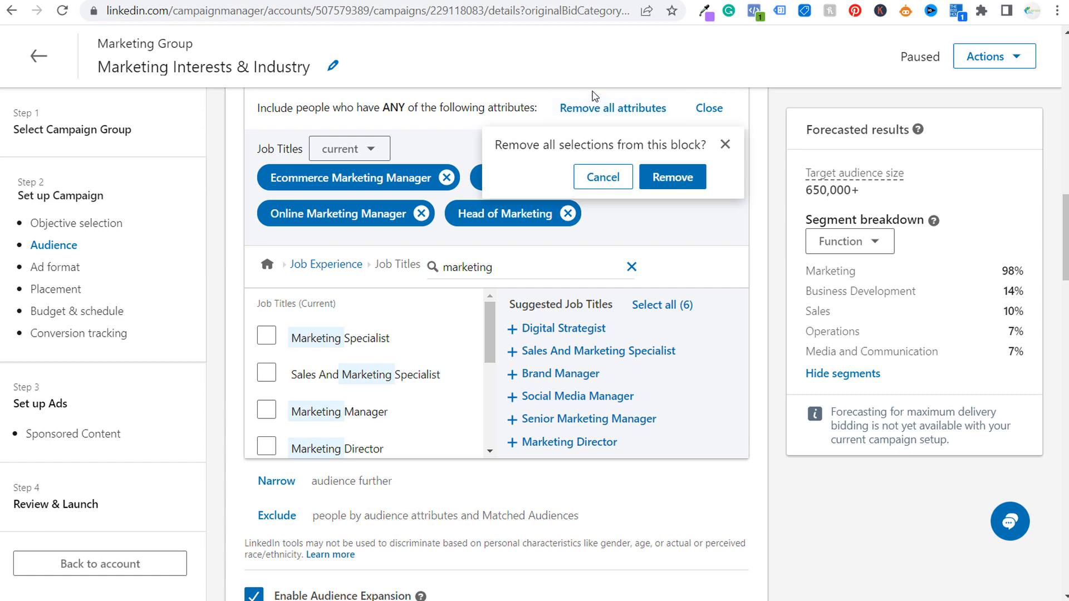
pyautogui.click(673, 174)
pyautogui.click(354, 154)
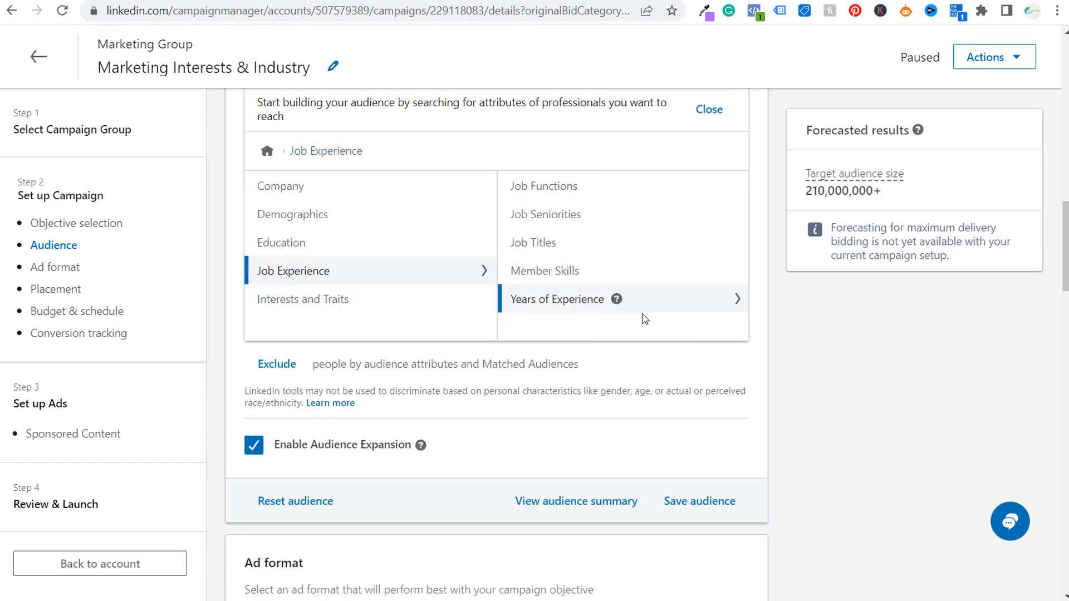
# Step: Search Member Skills for "human resources", include the Human Resources for Health skill in the audience, and remove it again
pyautogui.click(659, 278)
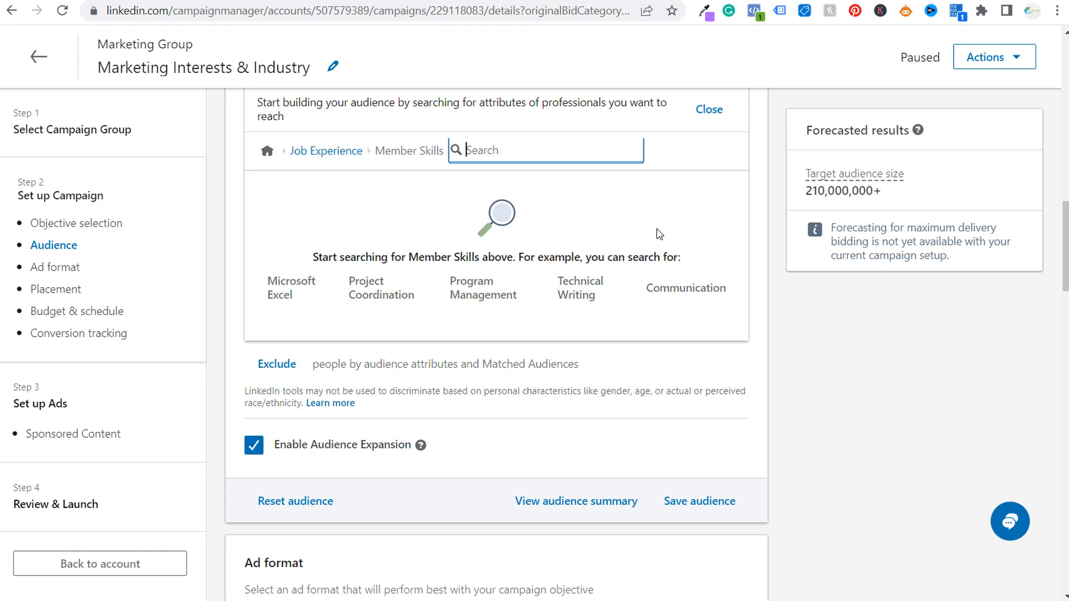
pyautogui.write('human resou')
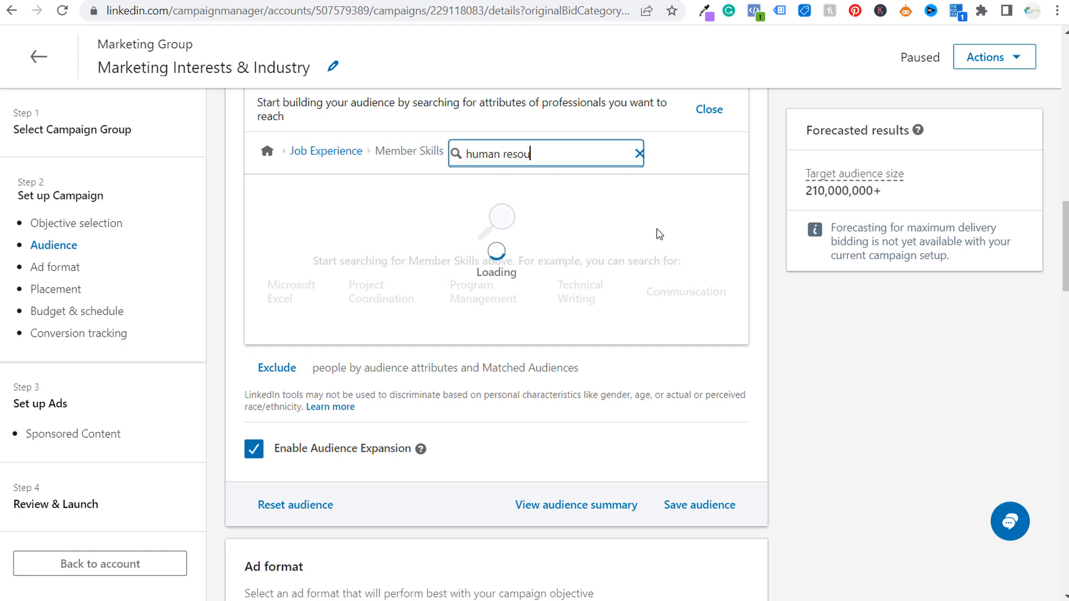
pyautogui.write('rces')
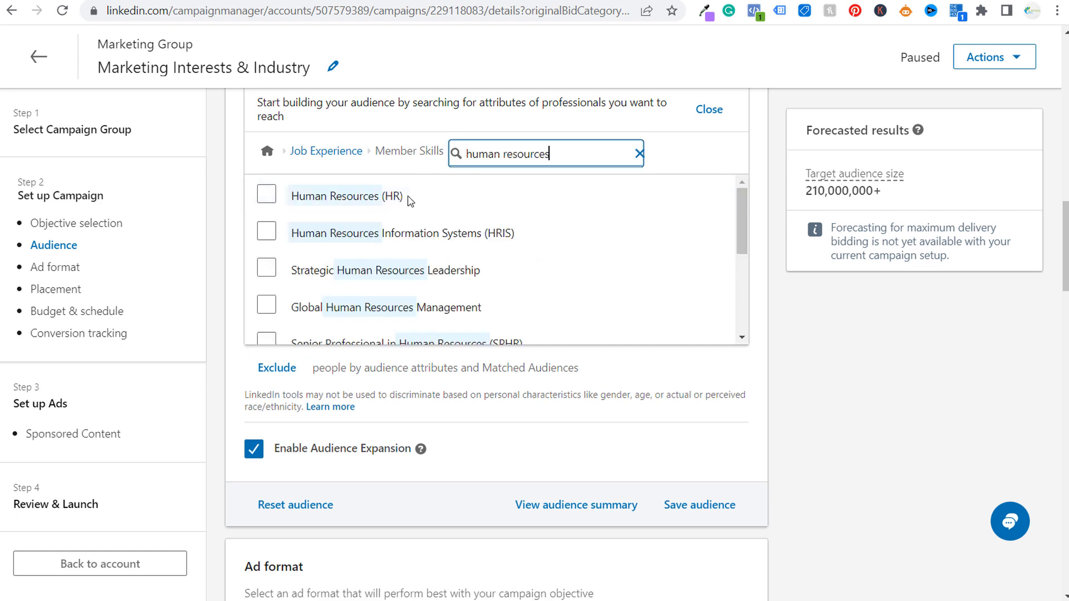
pyautogui.scroll(-2, 640, 218)
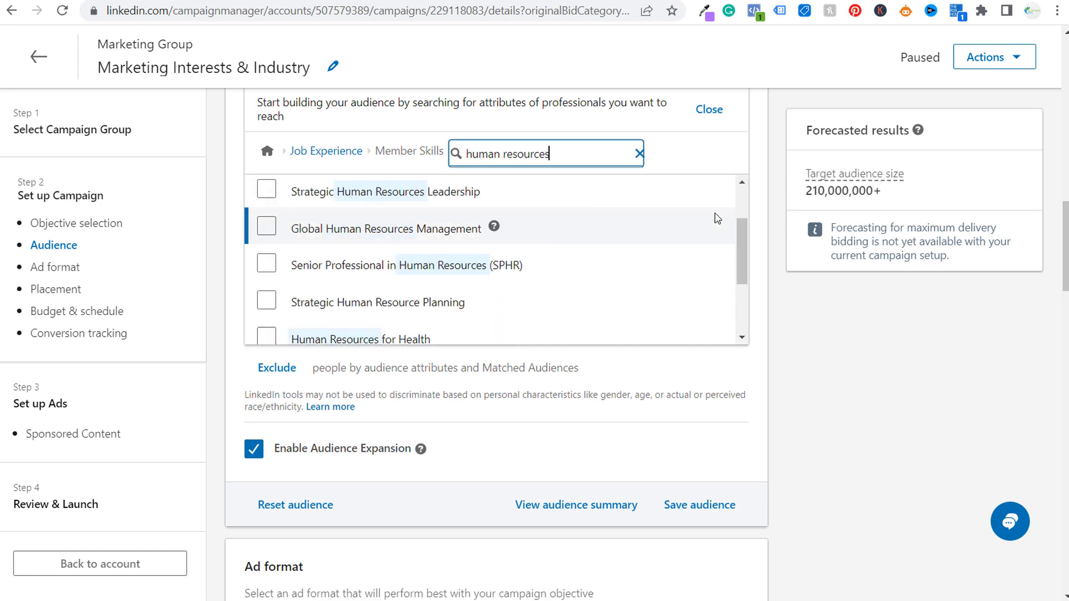
pyautogui.moveTo(739, 240); pyautogui.dragTo(741, 284)
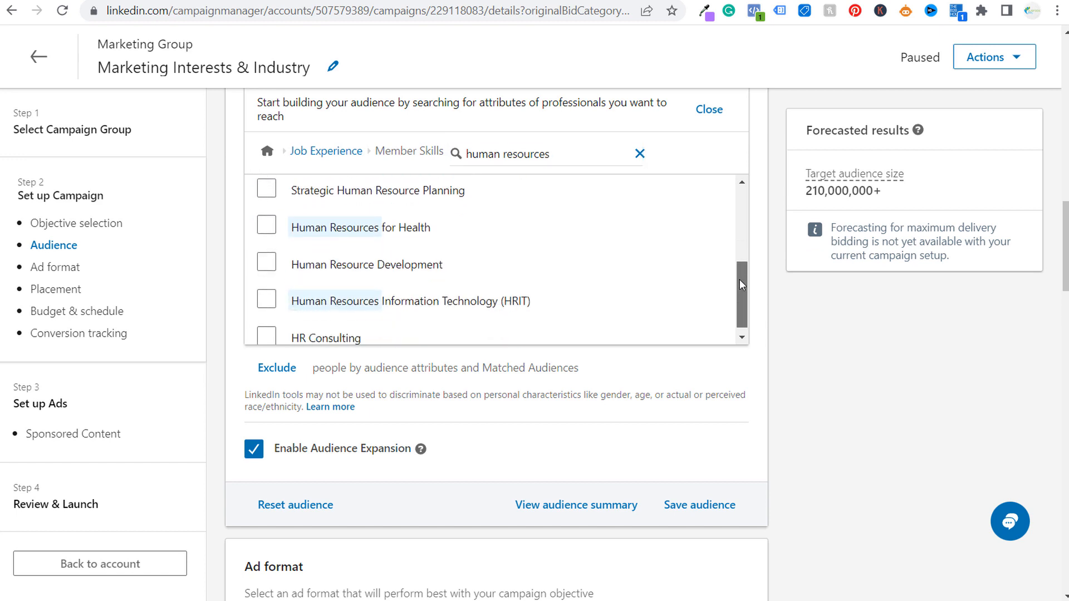
pyautogui.click(273, 222)
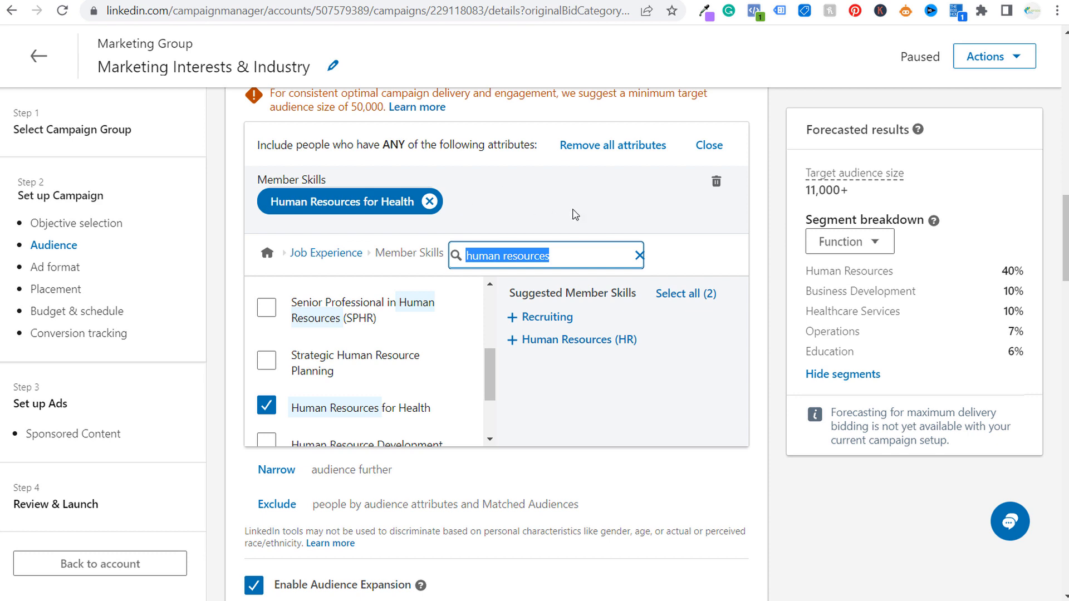
pyautogui.click(593, 201)
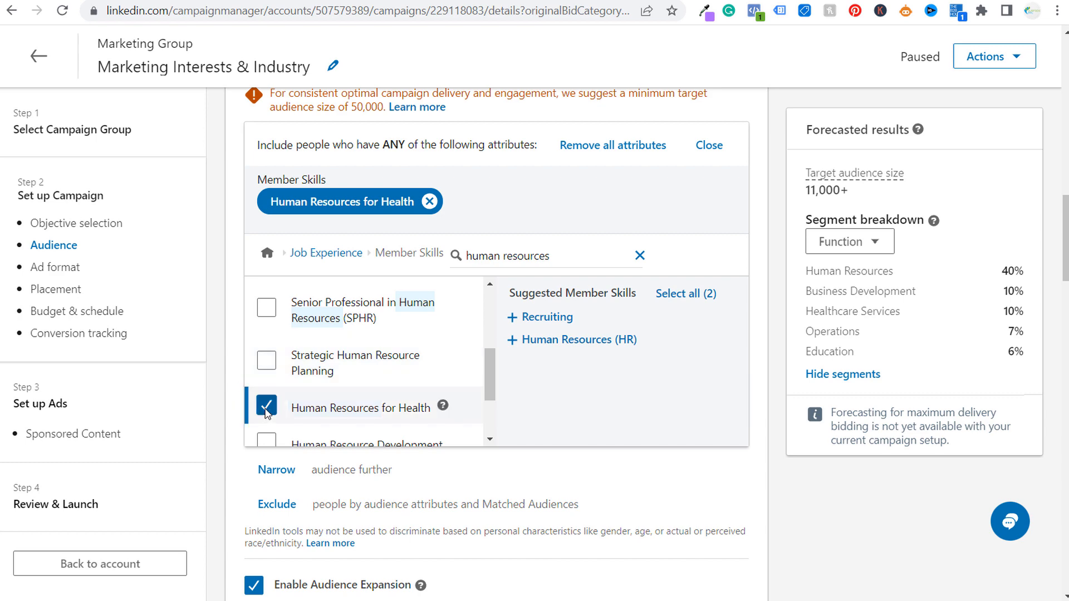
pyautogui.click(429, 201)
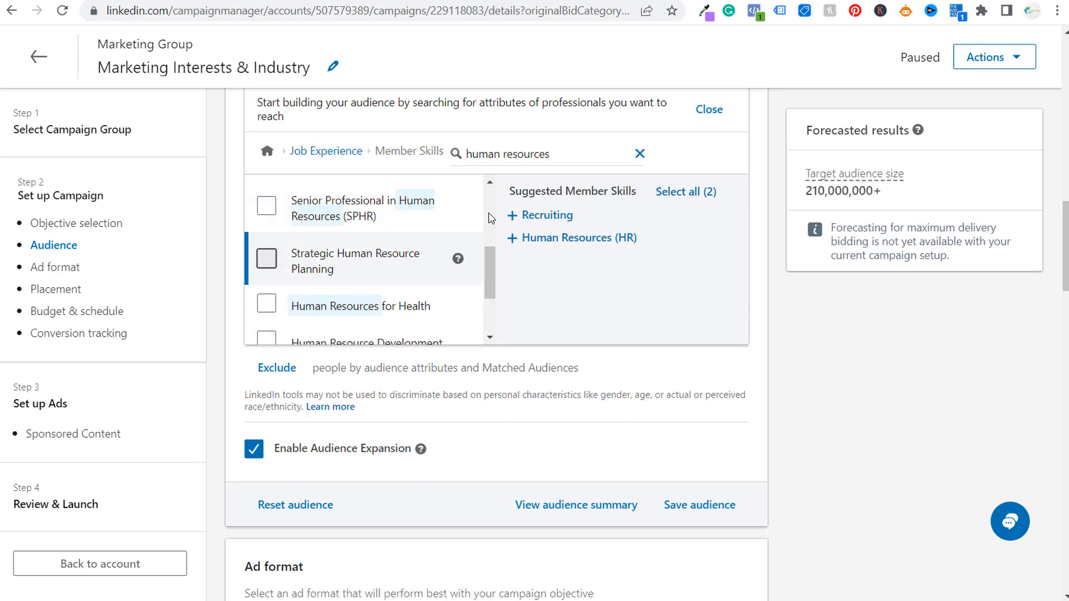
# Step: Close the attribute selector, and reopen the Audience attributes categories for narrowing the target audience
pyautogui.click(708, 110)
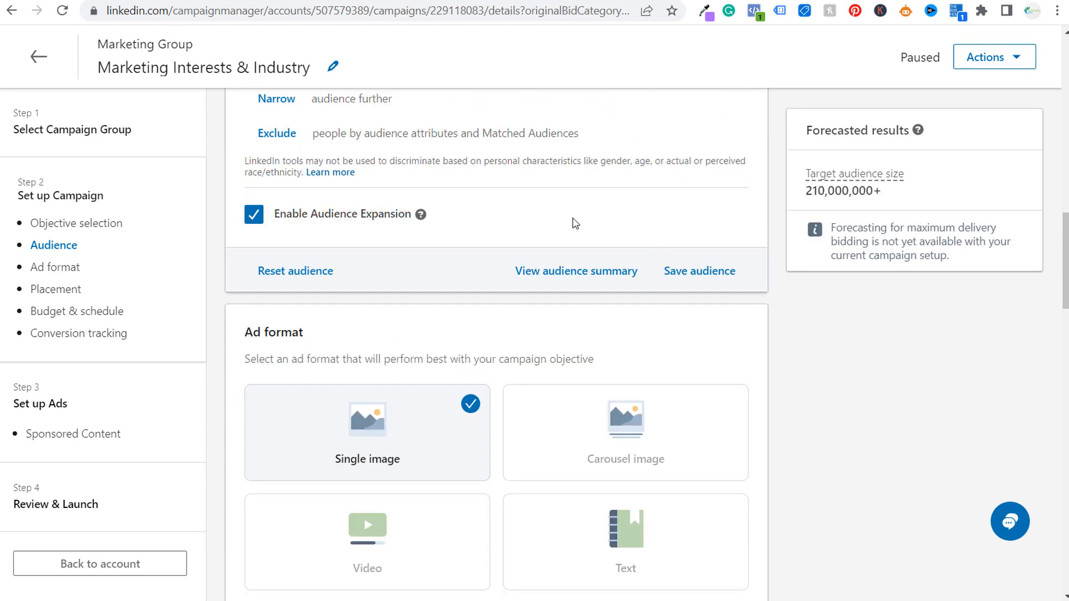
pyautogui.scroll(2, 529, 215)
pyautogui.scroll(1, 532, 211)
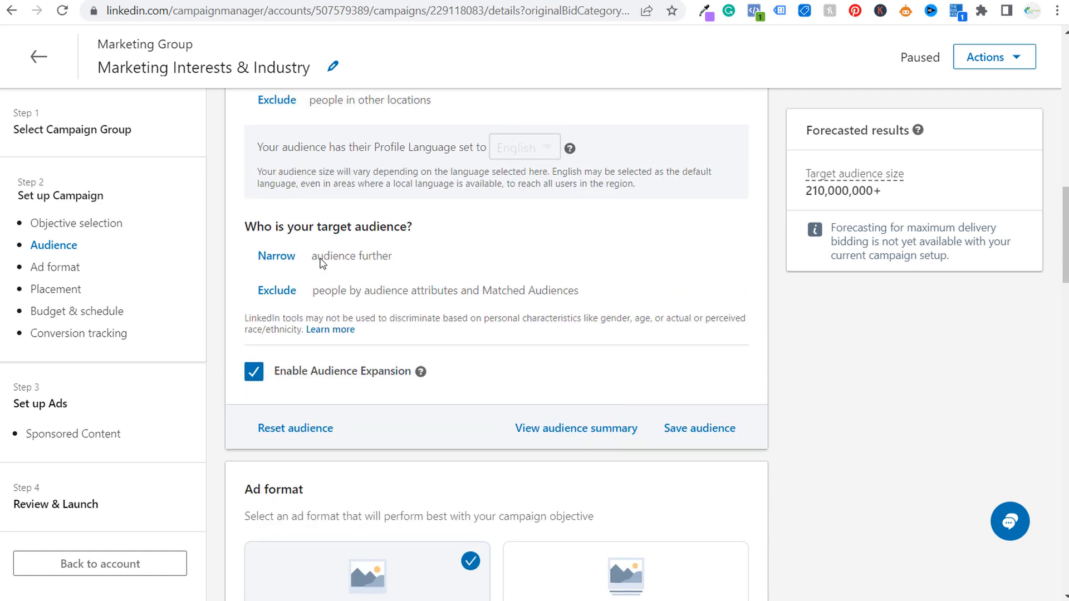
pyautogui.click(278, 255)
pyautogui.click(337, 462)
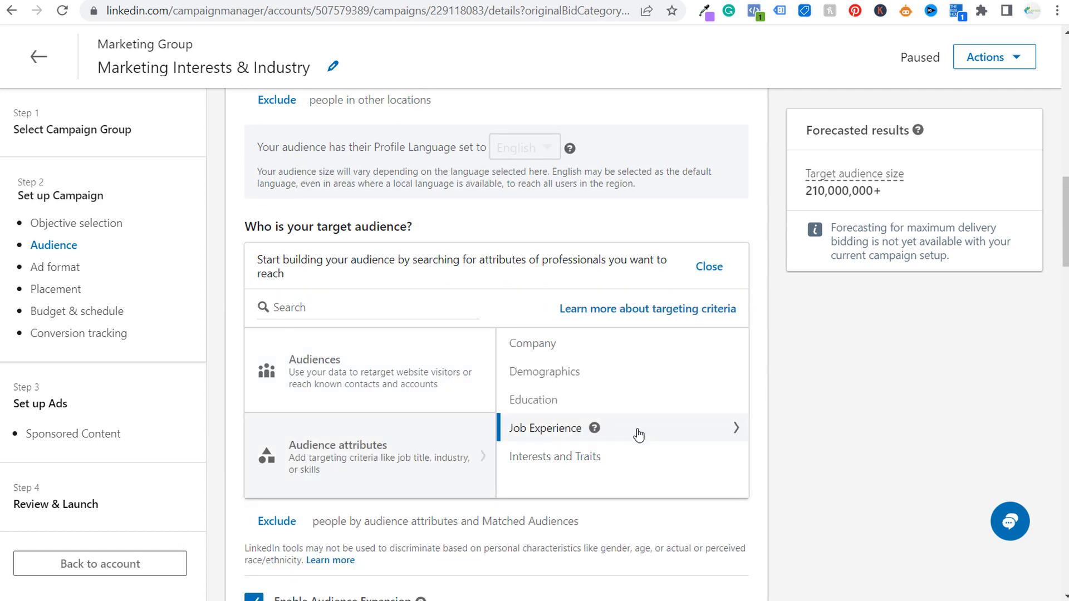
# Step: Include Years of Experience from 10 years up to 12+ years, remove it from the audience, and return to the Job Experience attributes
pyautogui.click(693, 430)
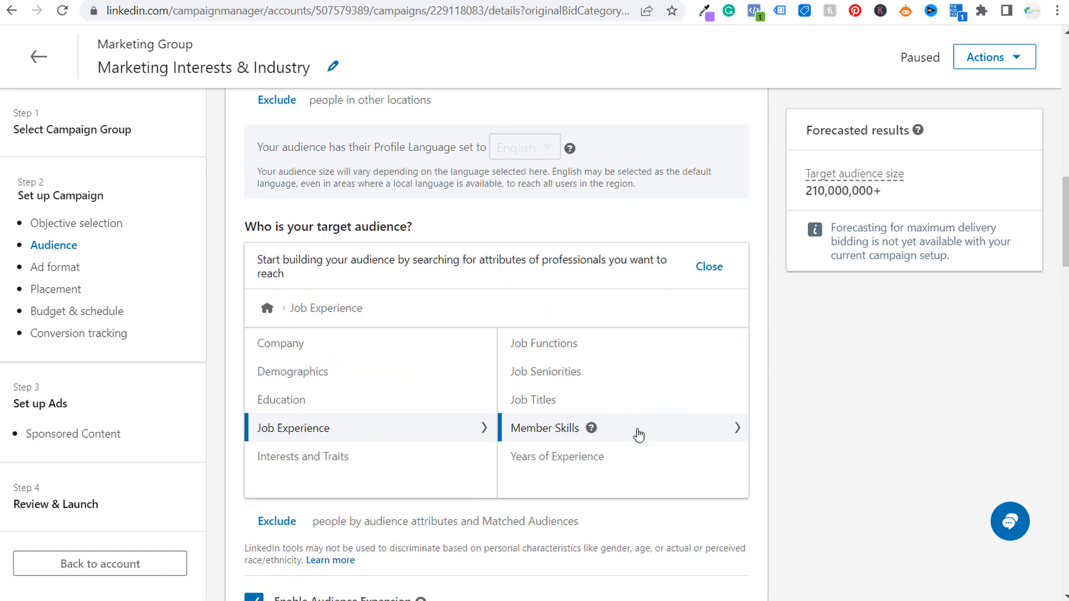
pyautogui.click(657, 462)
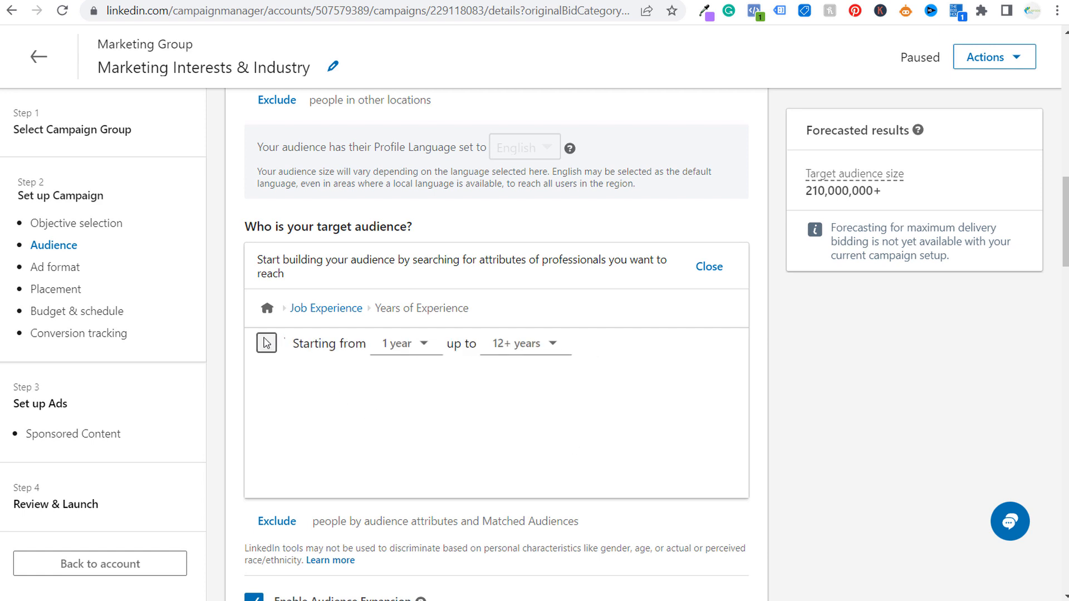
pyautogui.click(405, 345)
pyautogui.scroll(-4, 389, 398)
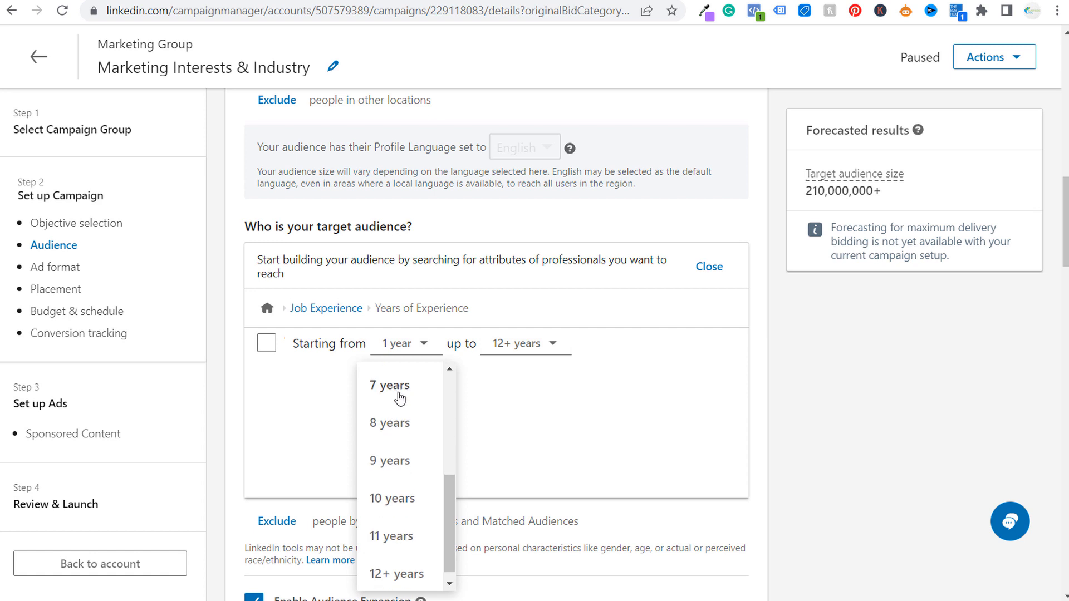
pyautogui.click(391, 498)
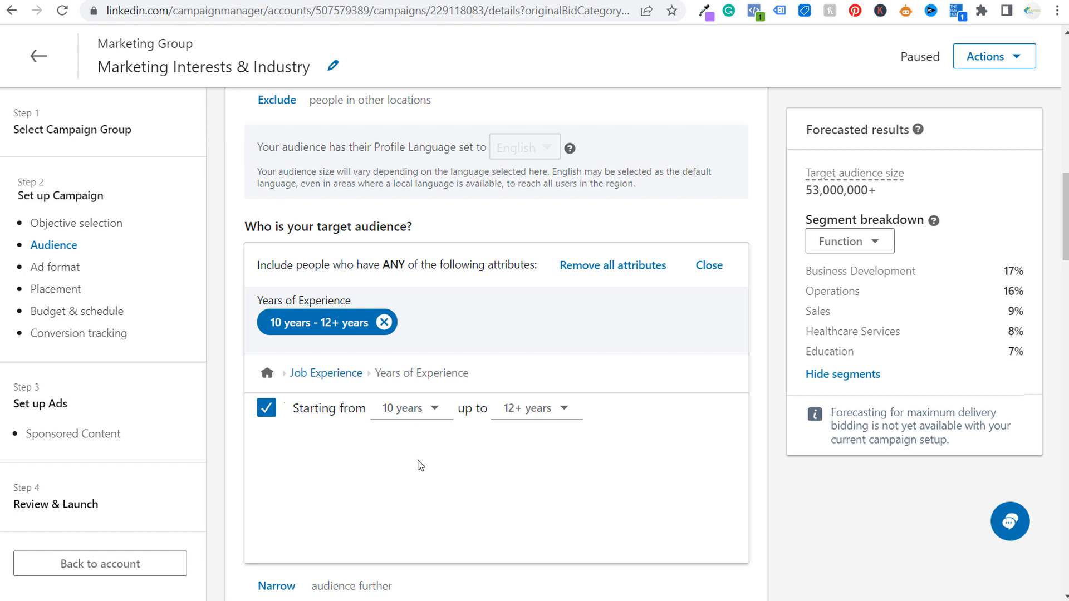
pyautogui.click(384, 322)
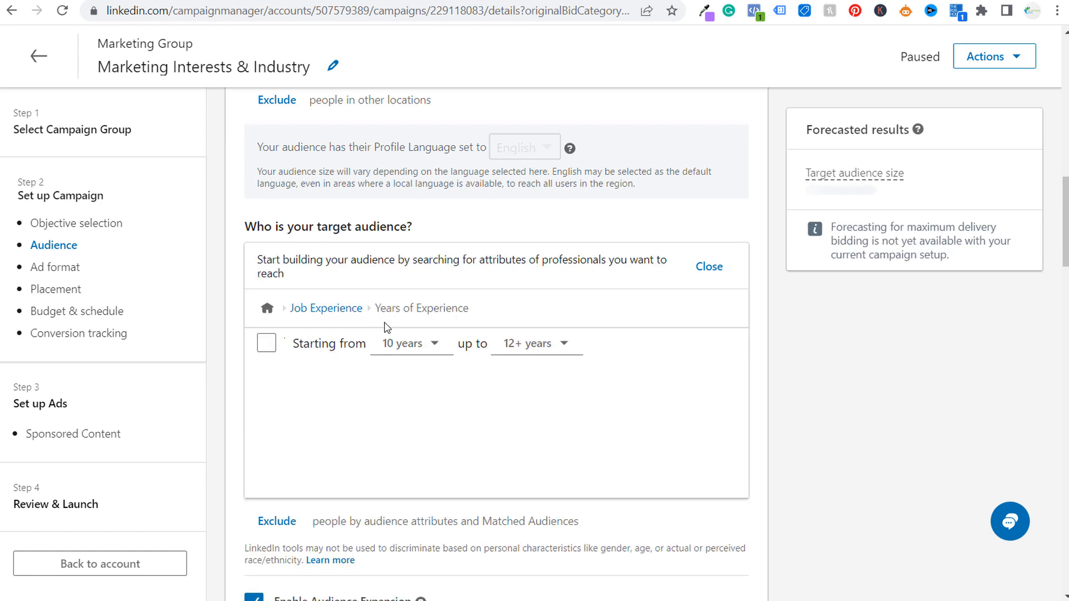
pyautogui.click(345, 307)
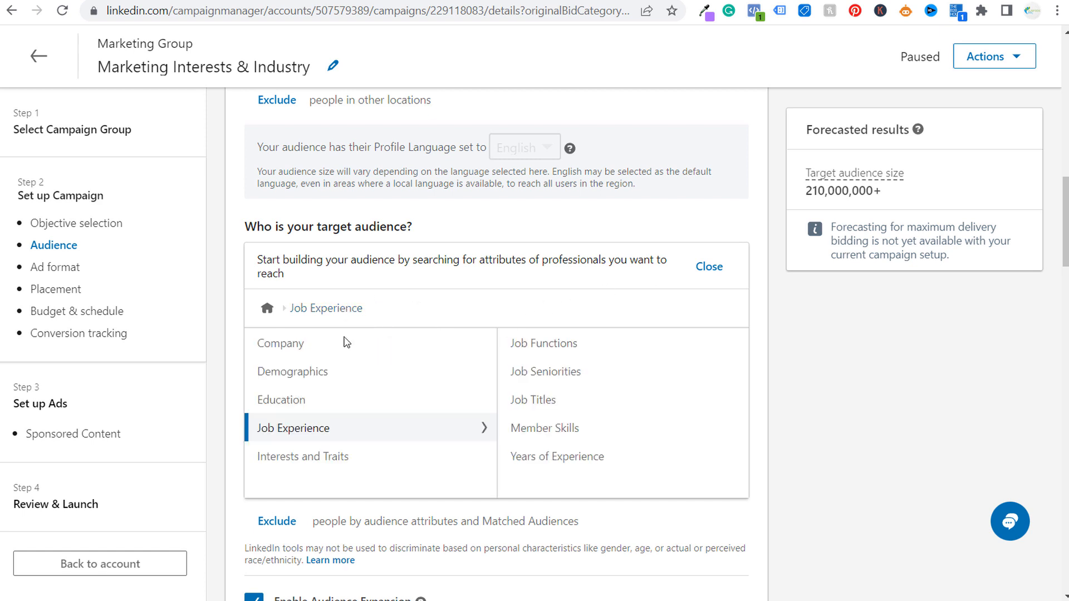
# Step: Under Interests and Traits, read the Member Groups description and look through the available Member Traits
pyautogui.click(416, 459)
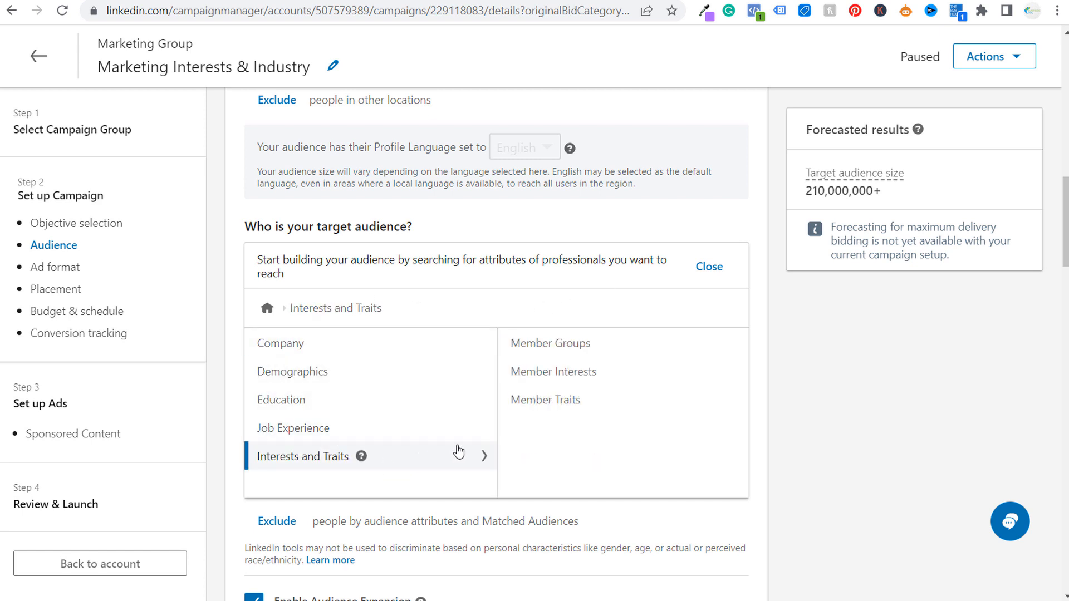
pyautogui.moveTo(599, 348)
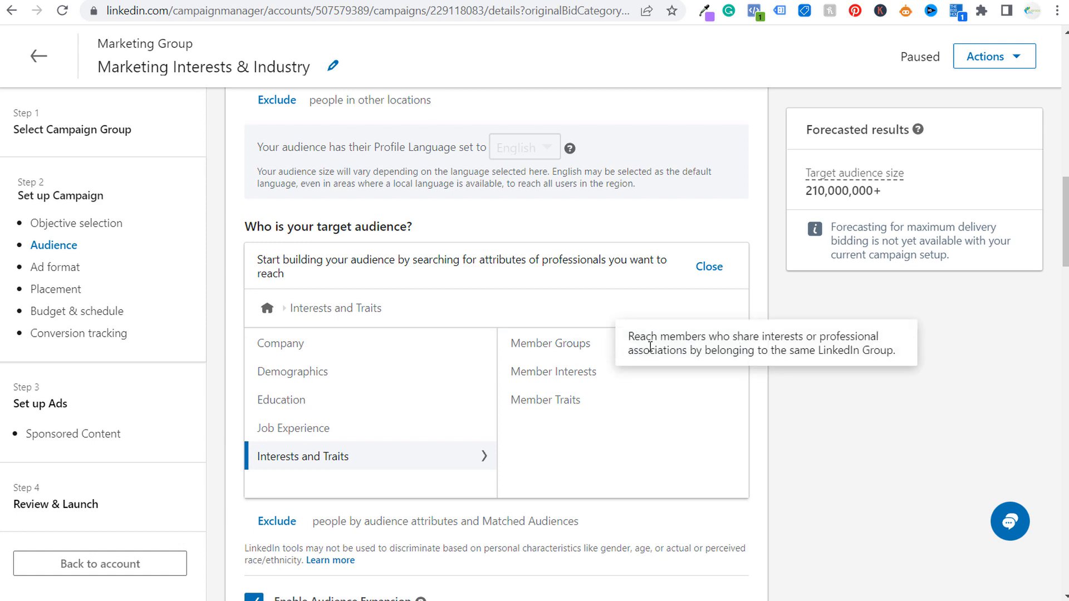
pyautogui.moveTo(659, 339); pyautogui.dragTo(883, 362)
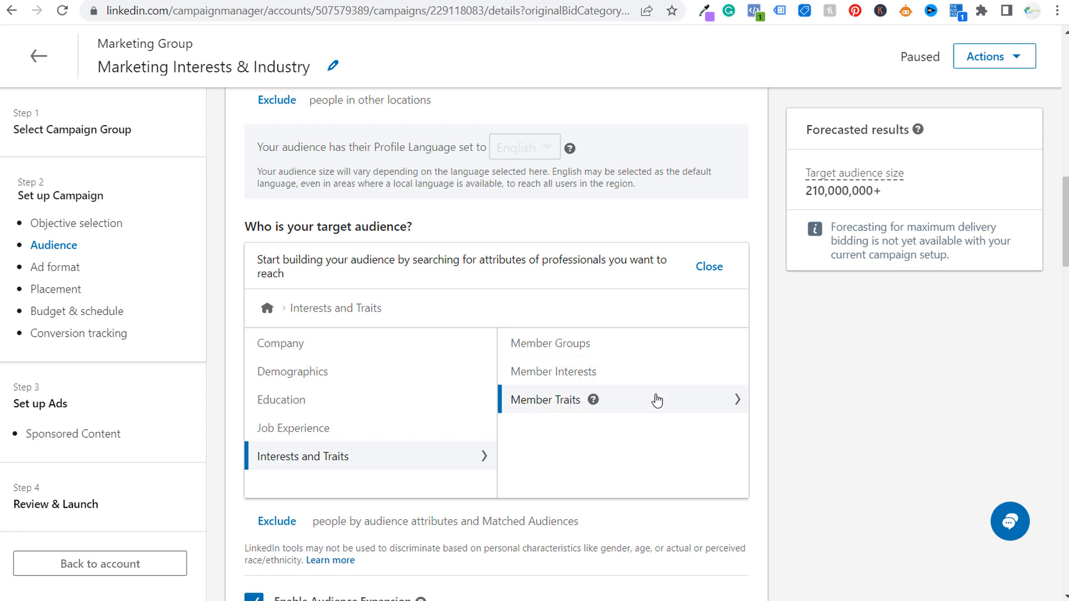
pyautogui.moveTo(594, 408)
pyautogui.click(669, 408)
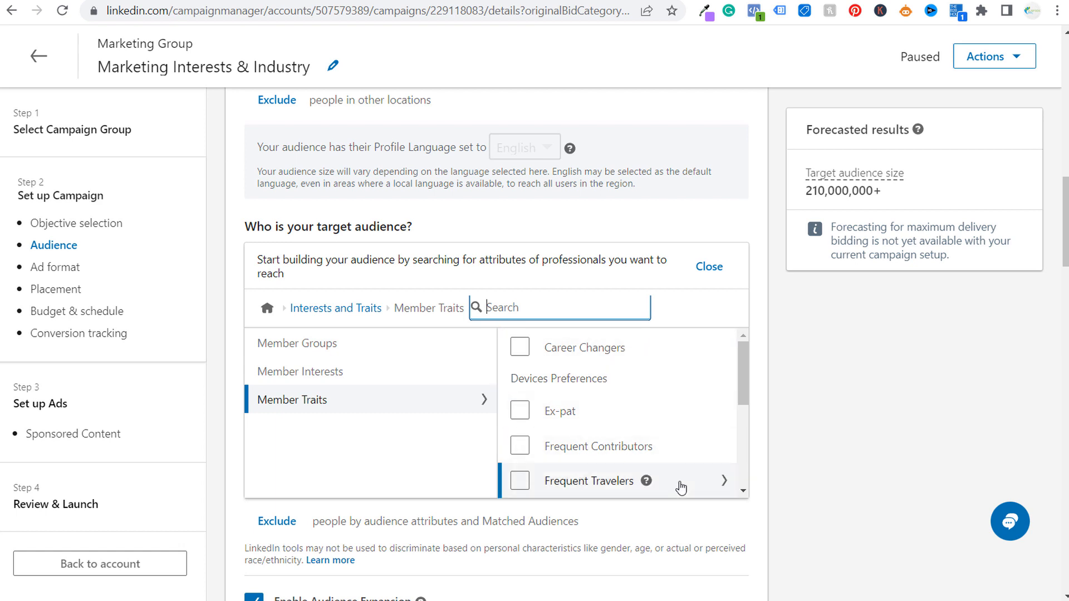
pyautogui.scroll(-3, 690, 390)
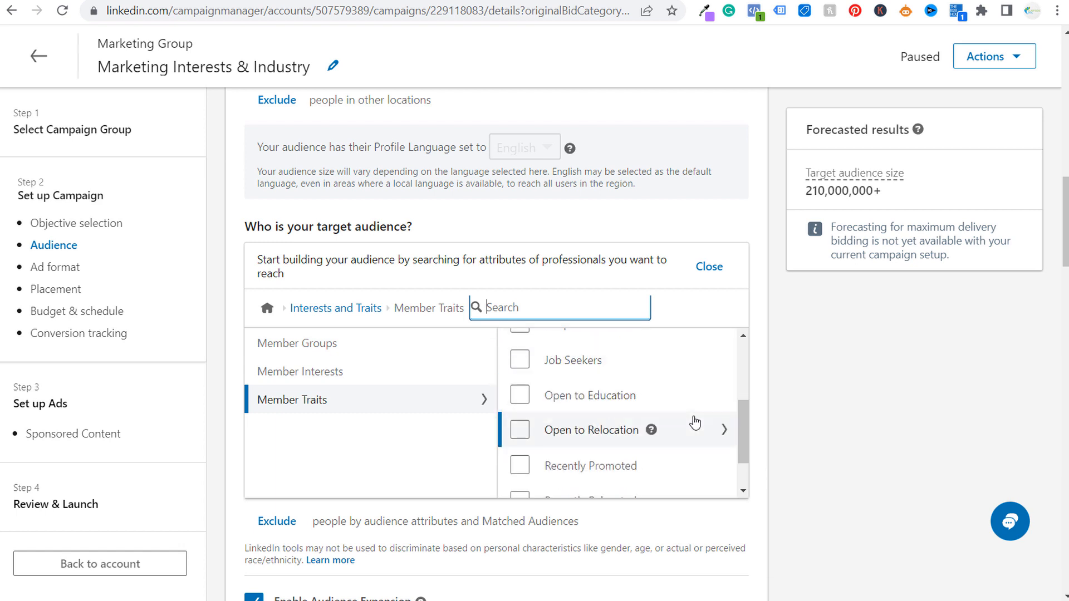
pyautogui.scroll(3, 692, 405)
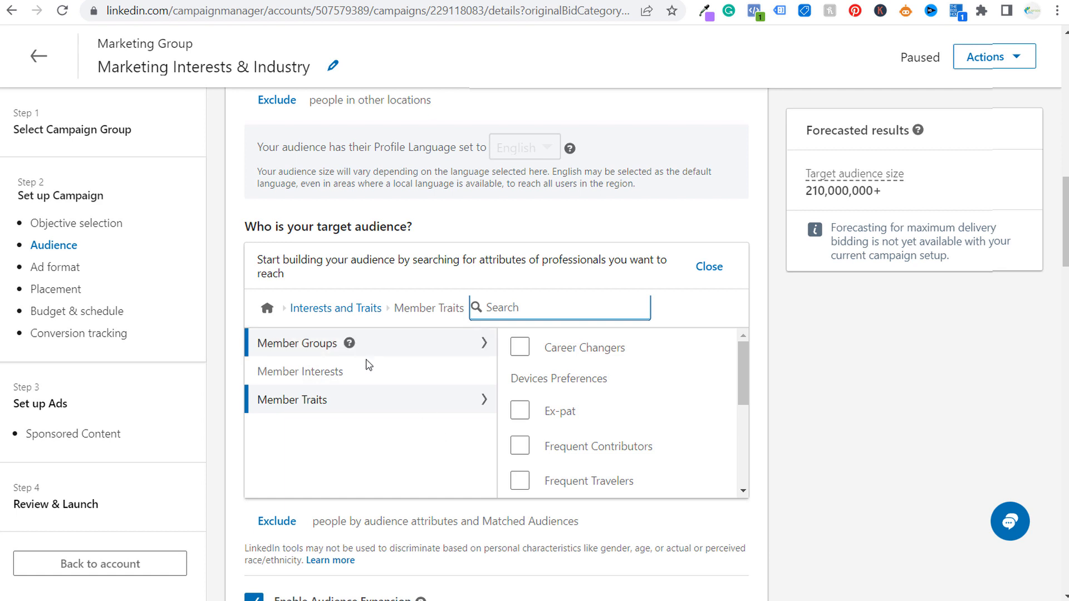
# Step: Look through the Service Interests and Product Interests lists under Member Interests
pyautogui.click(413, 384)
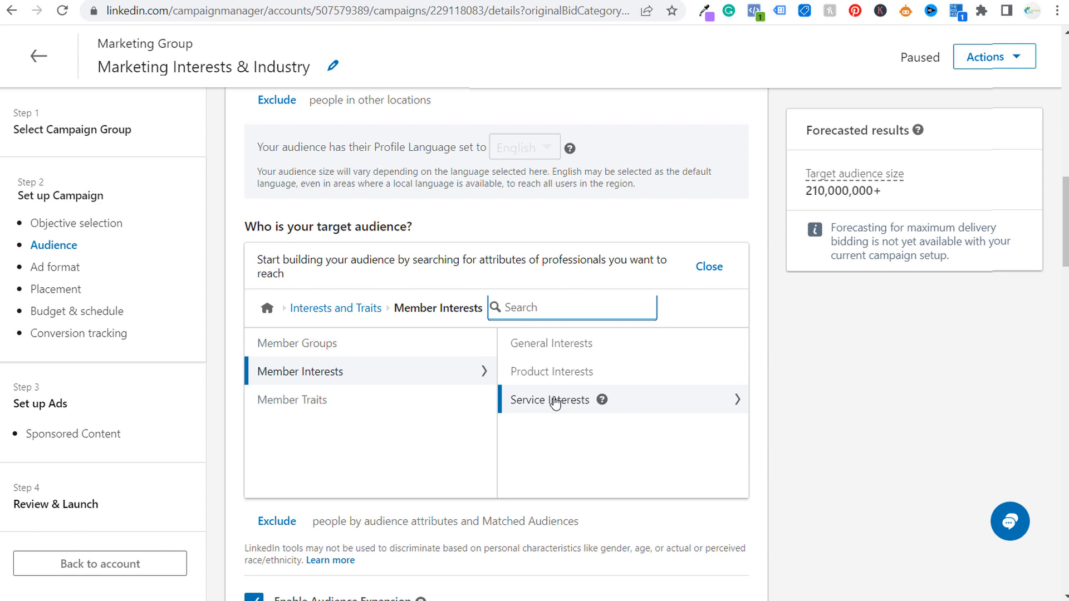
pyautogui.click(653, 400)
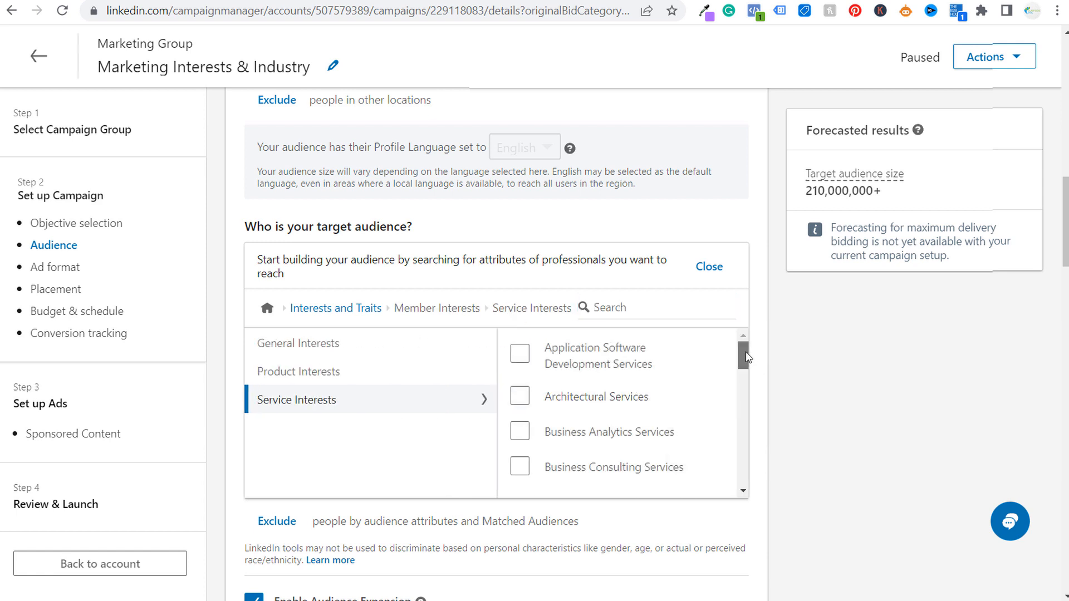
pyautogui.moveTo(746, 352); pyautogui.dragTo(743, 452)
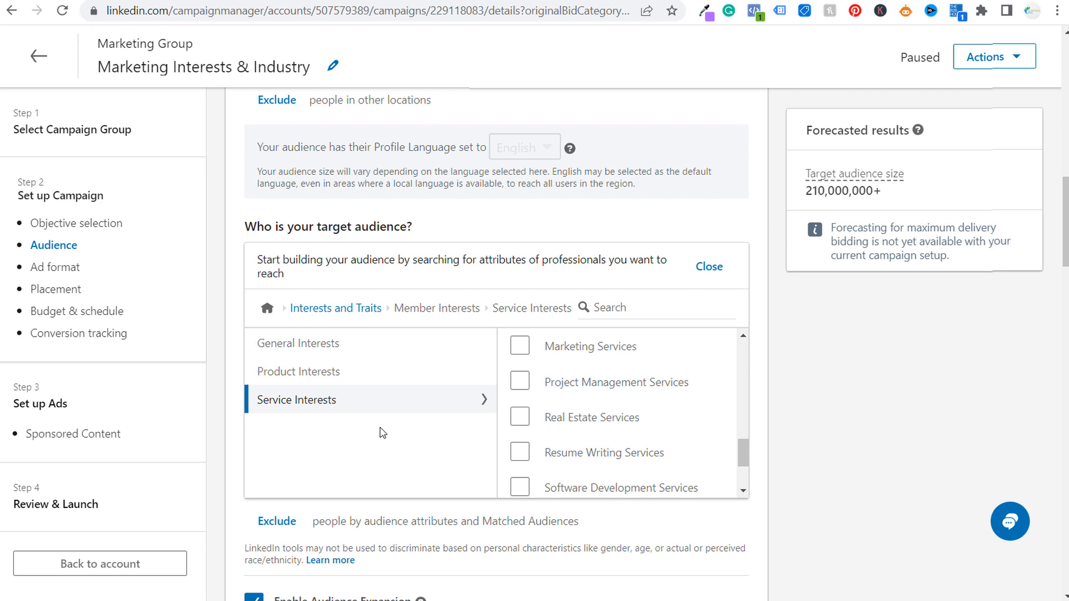
pyautogui.click(408, 374)
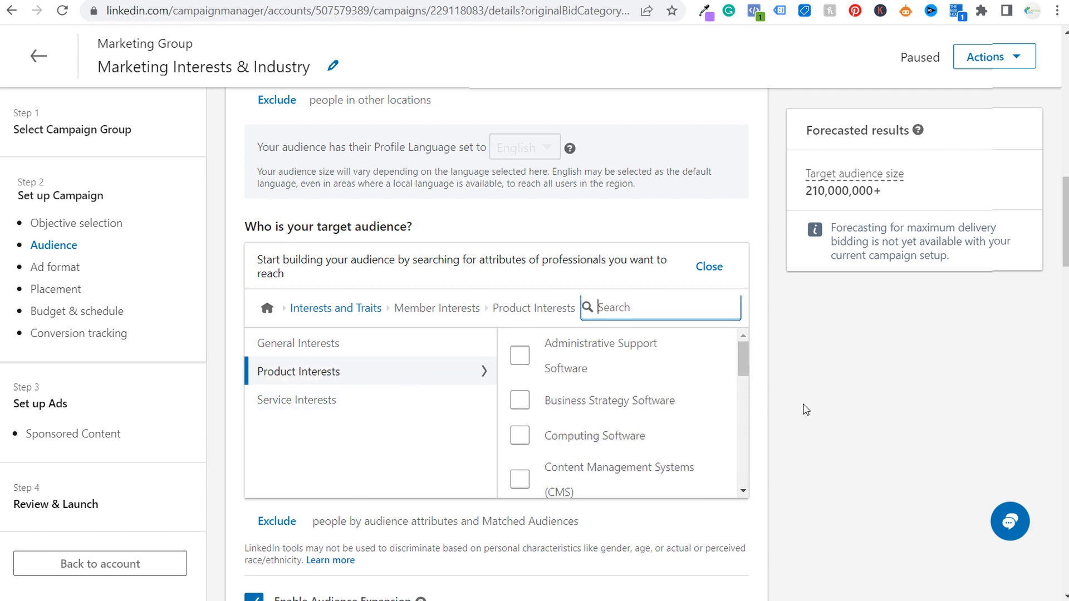
pyautogui.moveTo(748, 366); pyautogui.dragTo(746, 468)
pyautogui.scroll(2, 689, 429)
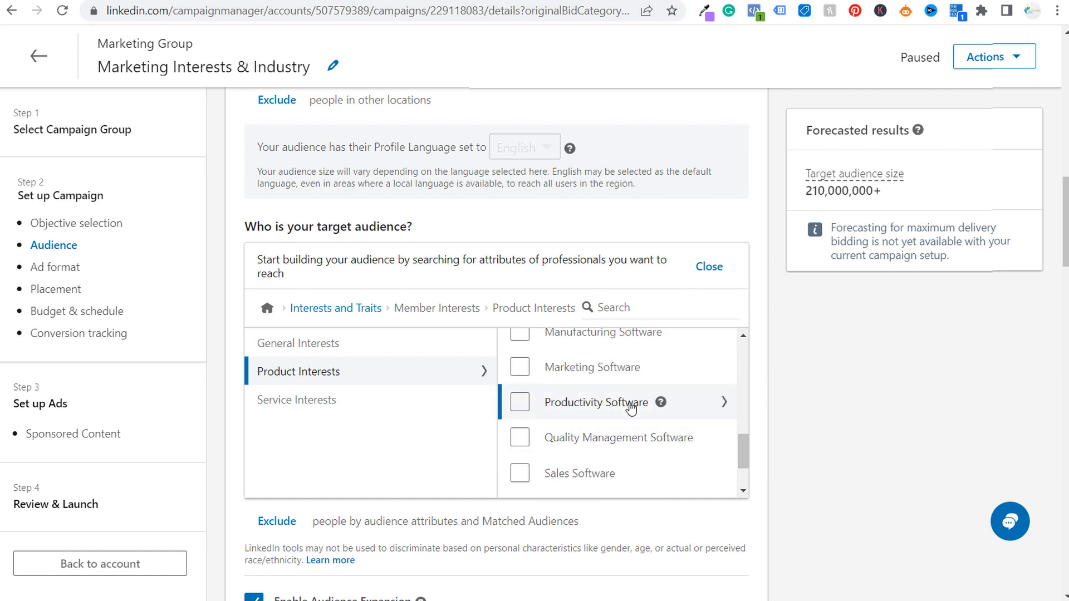
pyautogui.moveTo(742, 462); pyautogui.dragTo(744, 478)
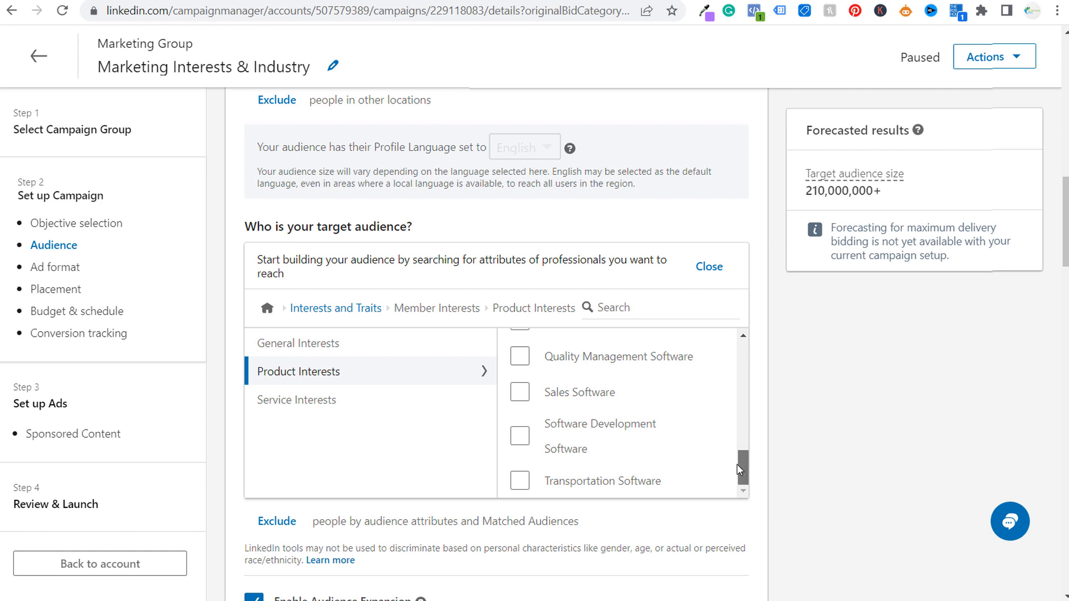
pyautogui.moveTo(737, 463); pyautogui.dragTo(742, 448)
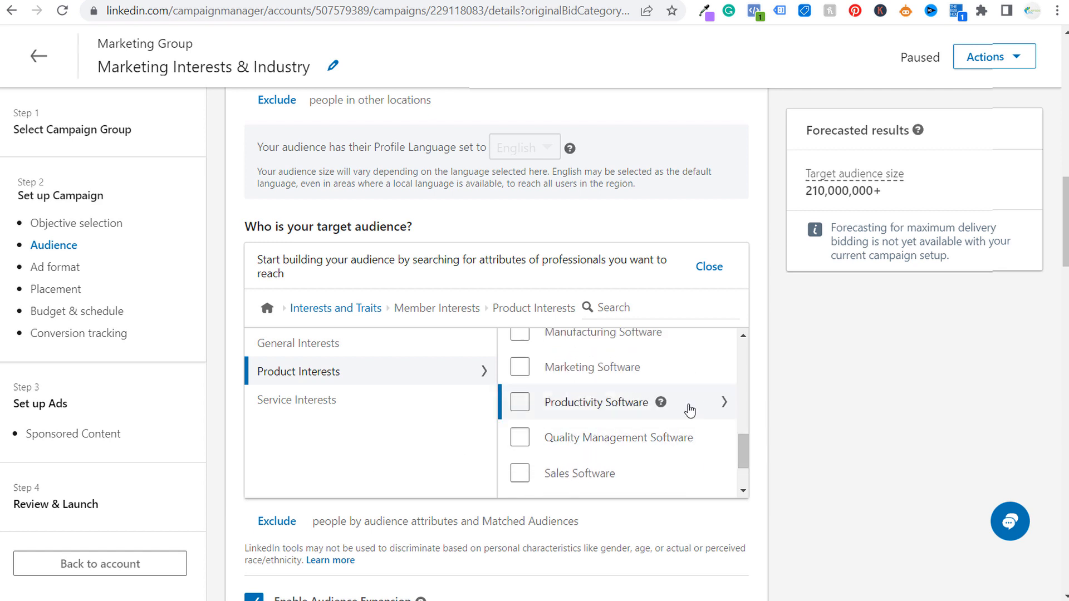
# Step: Include Calendar Software from the Productivity Software interests and check the forecasted target audience size
pyautogui.click(616, 411)
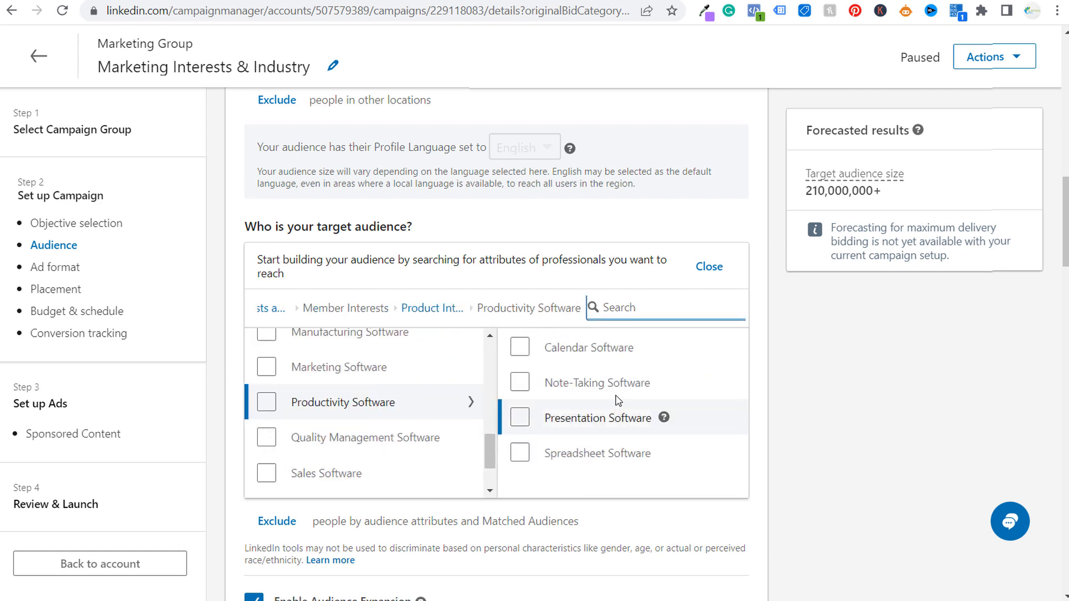
pyautogui.click(601, 348)
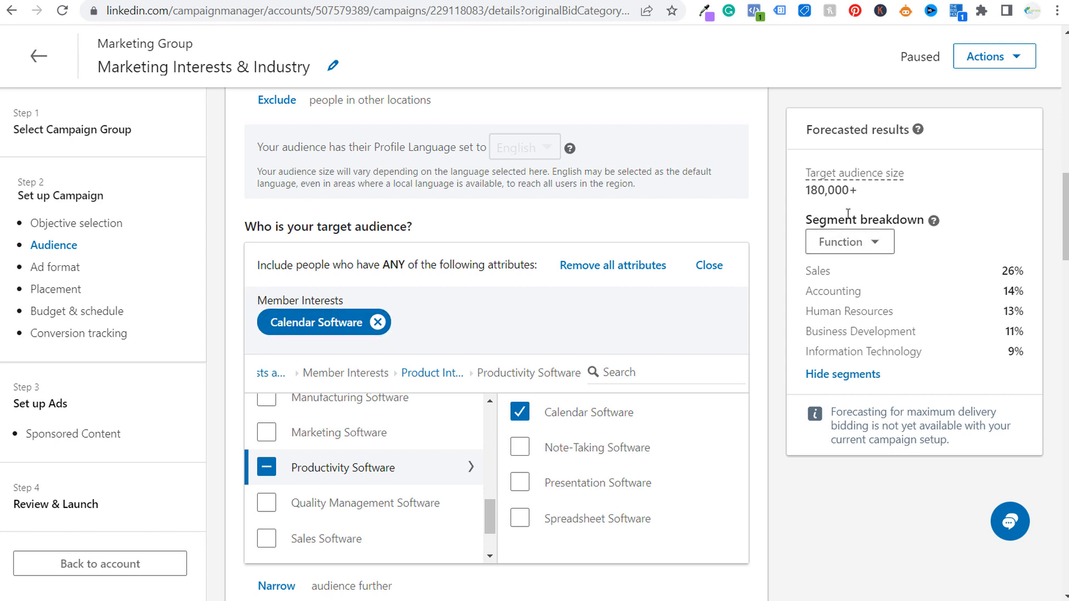
pyautogui.moveTo(862, 191); pyautogui.dragTo(807, 187)
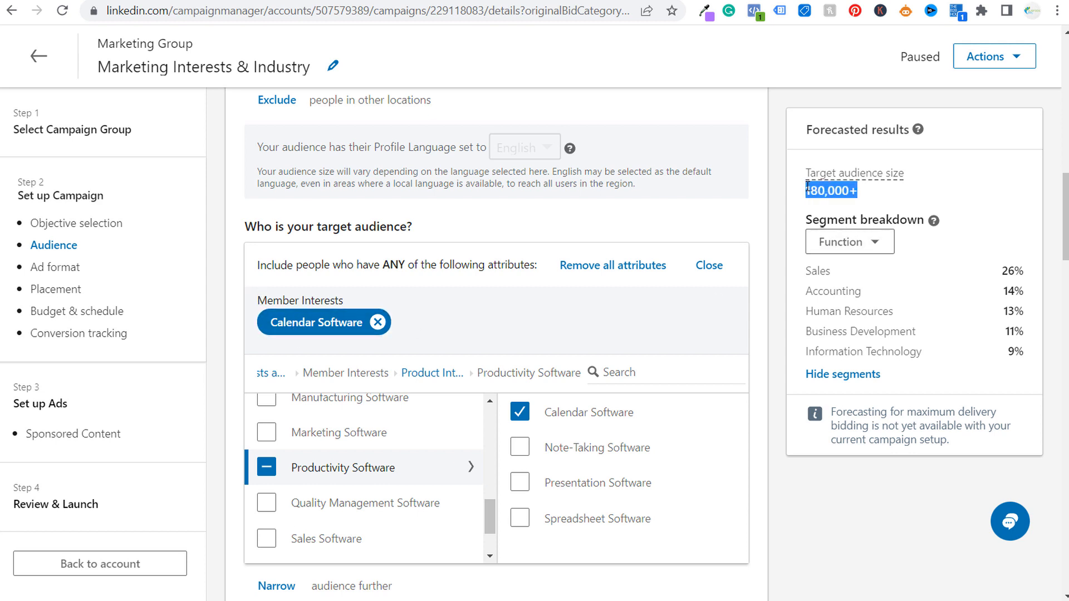
pyautogui.click(882, 195)
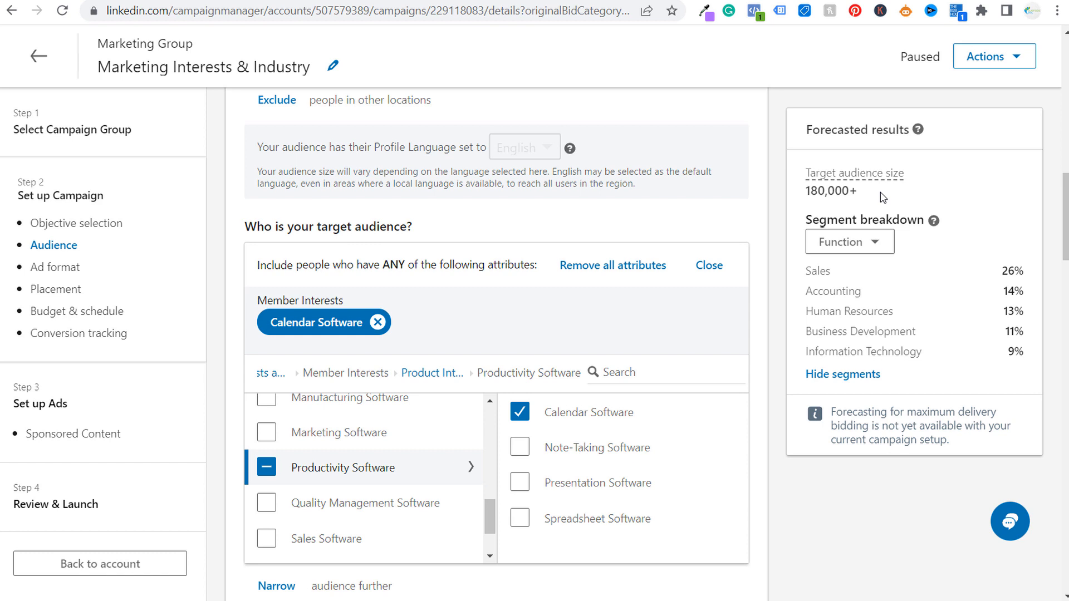
# Step: Include the whole Marketing Software and Productivity Software interests, and deselect Productivity Software again
pyautogui.click(266, 432)
pyautogui.click(267, 469)
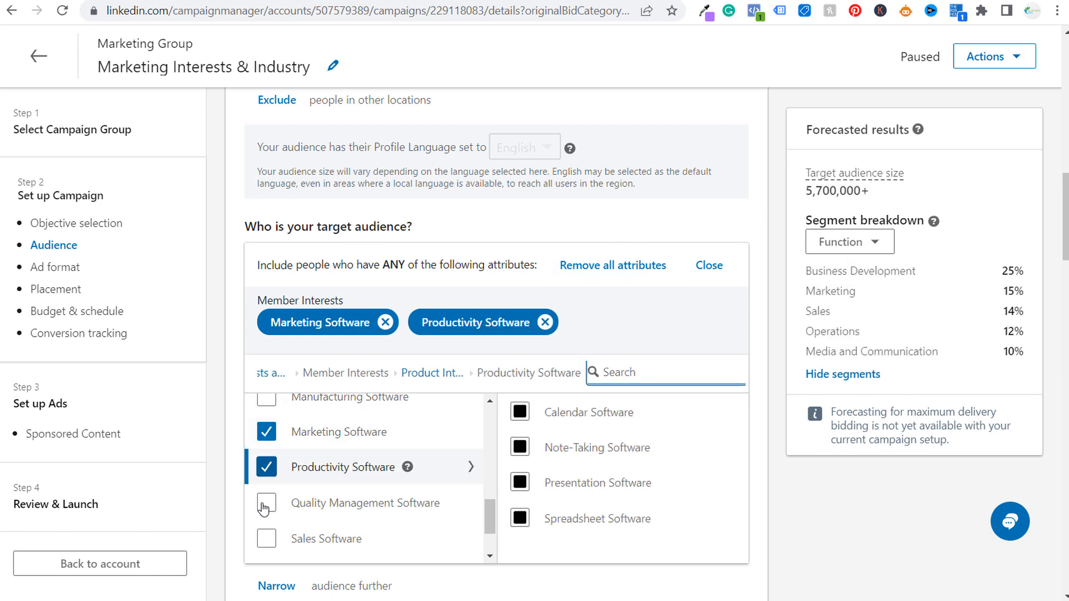
pyautogui.click(266, 474)
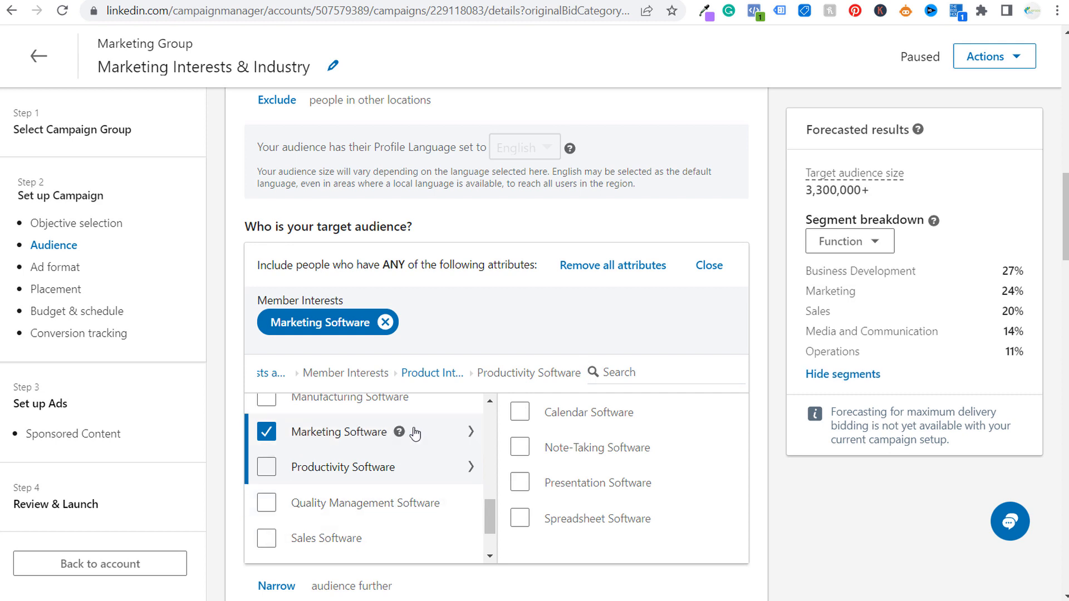
# Step: Within Marketing Software, try Database Marketing Software, and include only Direct Marketing Software instead
pyautogui.click(447, 434)
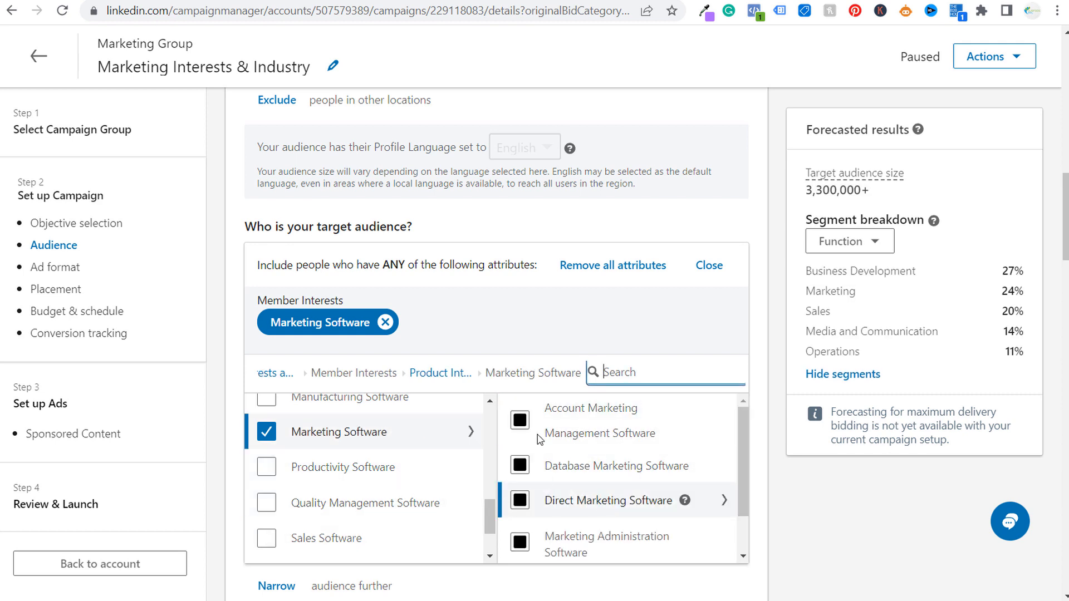
pyautogui.click(519, 466)
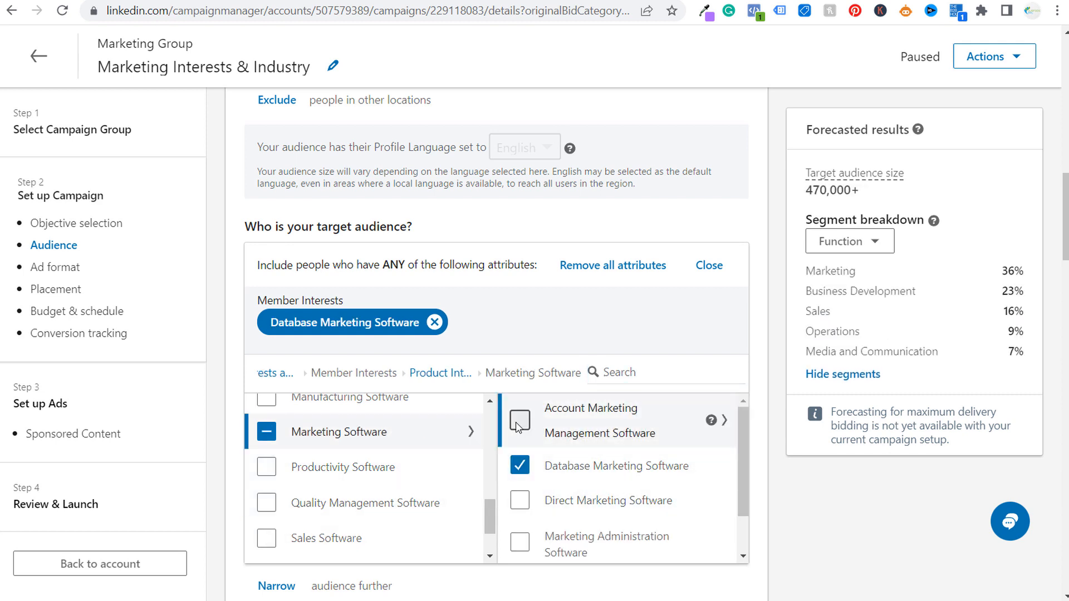
pyautogui.click(519, 500)
pyautogui.click(265, 463)
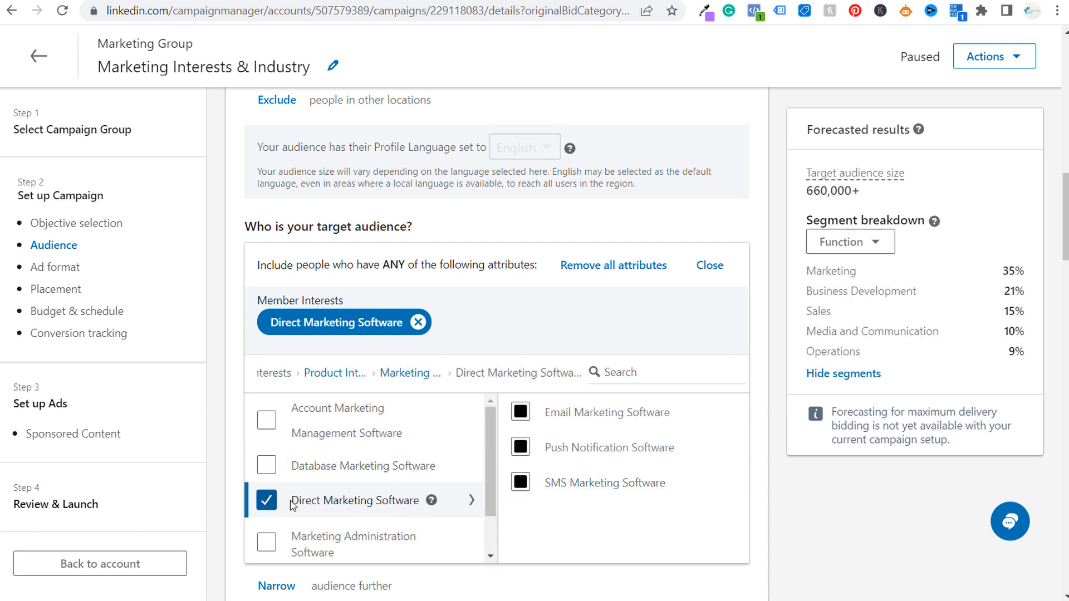
# Step: Within Direct Marketing Software, try Push Notification Software, replace it with Email Marketing Software, and remove that interest from the audience
pyautogui.click(521, 447)
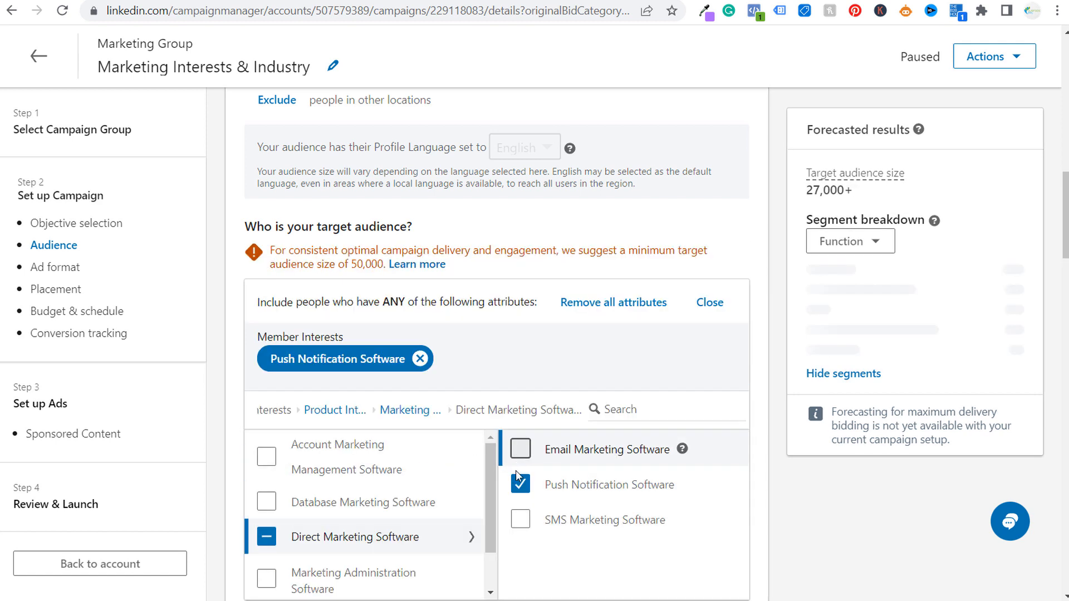
pyautogui.click(522, 447)
pyautogui.click(519, 447)
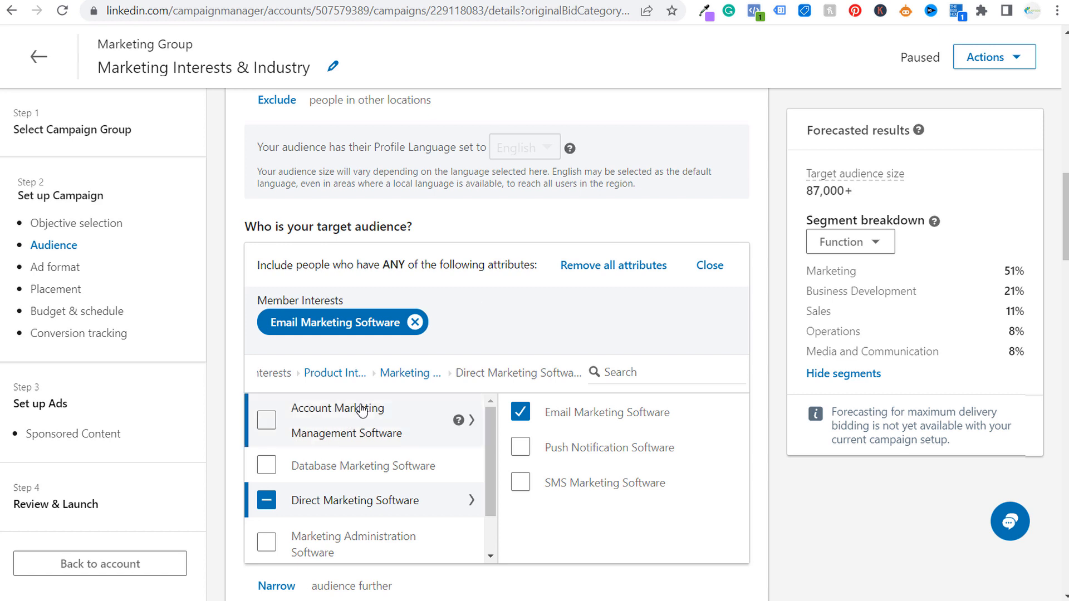
pyautogui.click(415, 322)
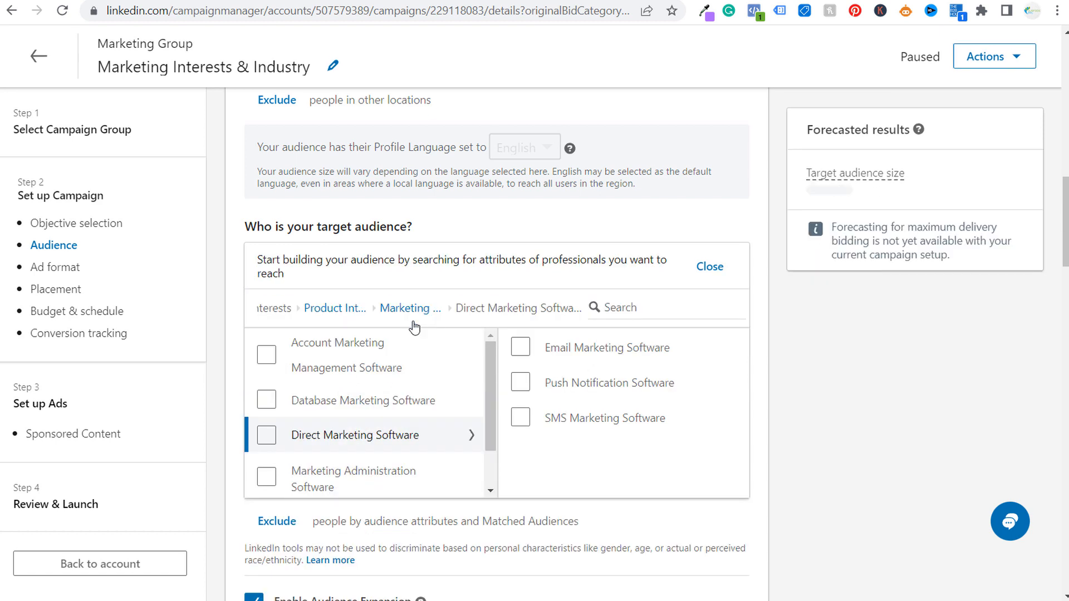
# Step: Browse General Interests through Finance and Economy to Financial Investing, and read the description of the Venture Capital interest
pyautogui.click(324, 309)
pyautogui.click(300, 350)
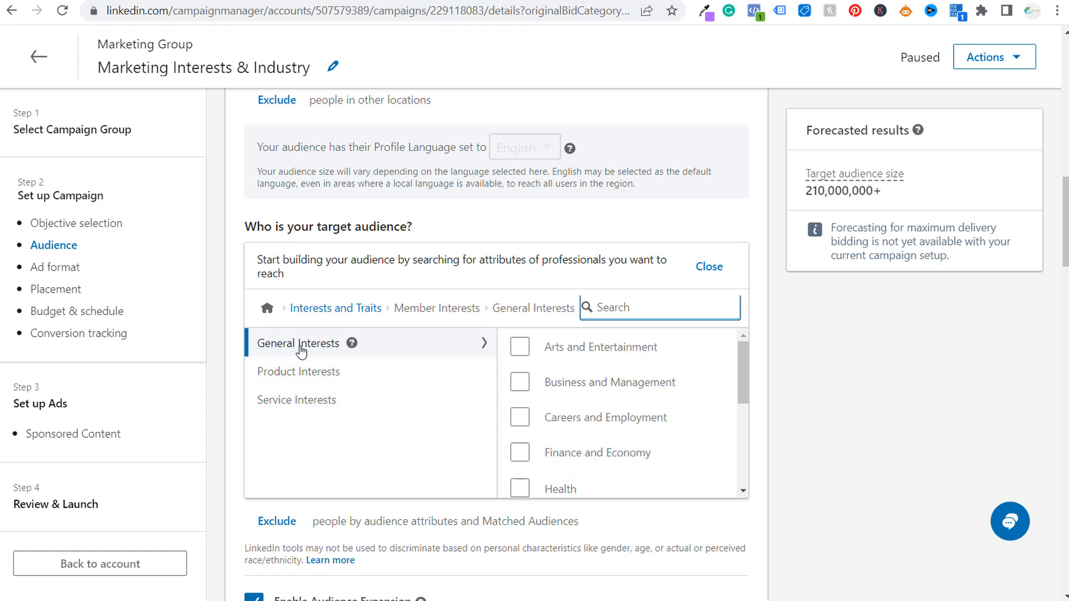
pyautogui.click(579, 460)
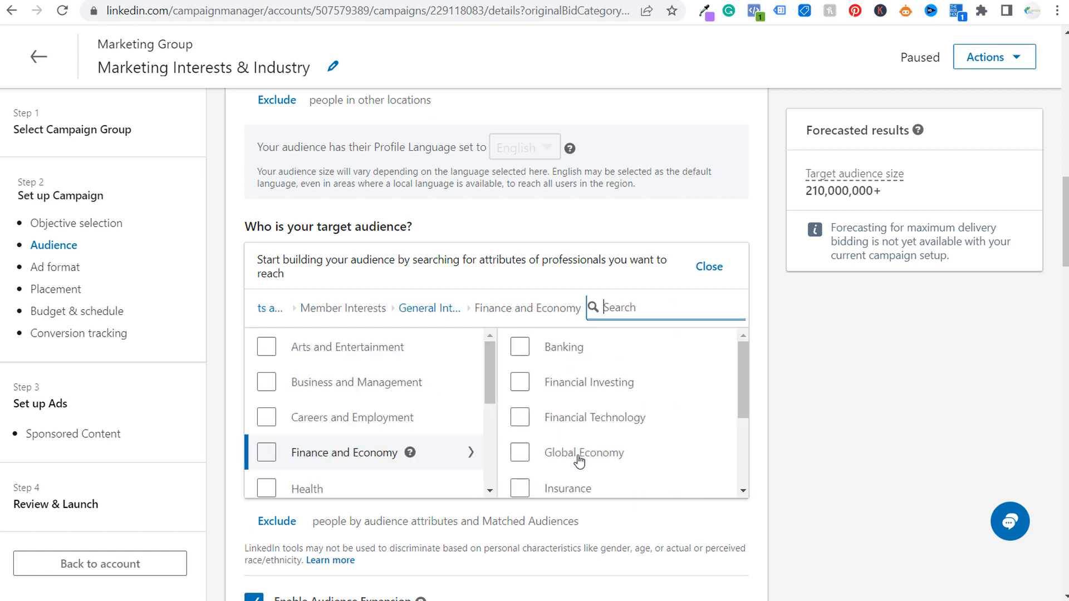
pyautogui.click(693, 393)
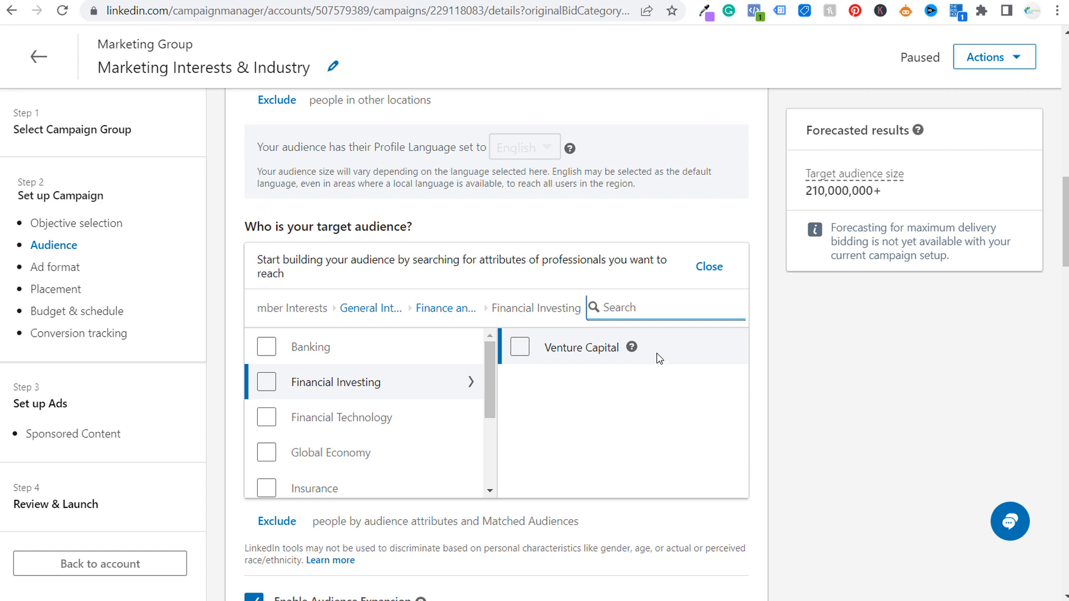
pyautogui.moveTo(632, 349)
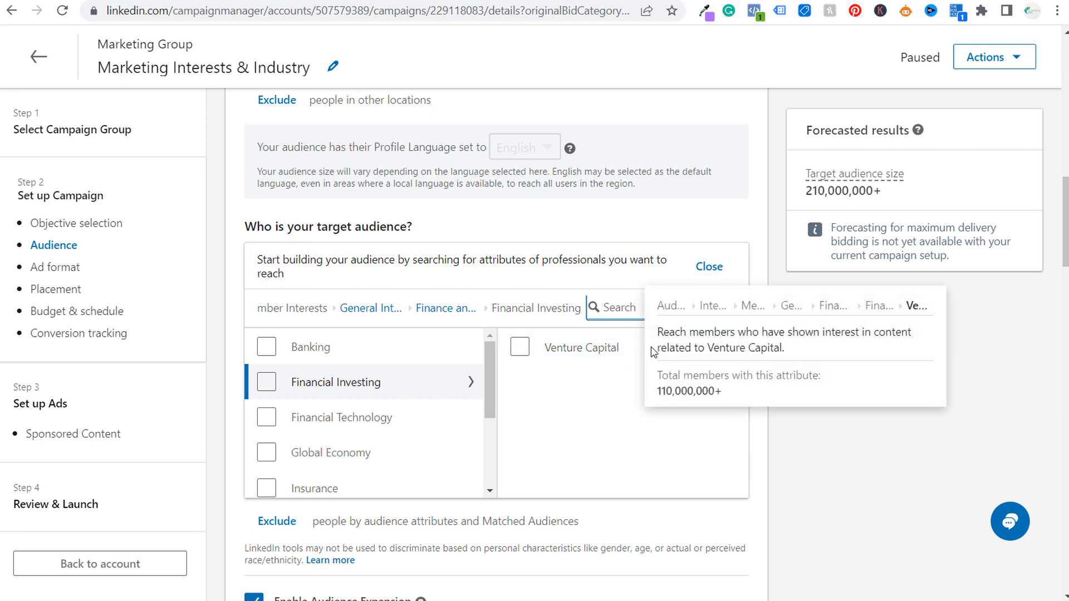
# Step: Include the Venture Capital member interest in the target audience and return to the top level of the targeting criteria
pyautogui.click(520, 348)
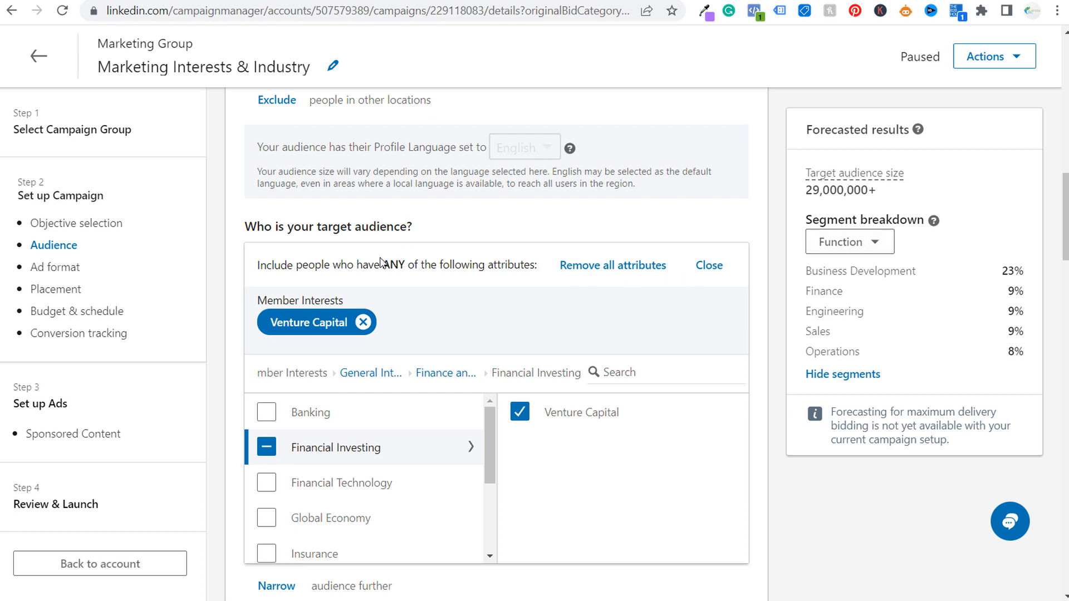
pyautogui.click(709, 266)
pyautogui.click(267, 360)
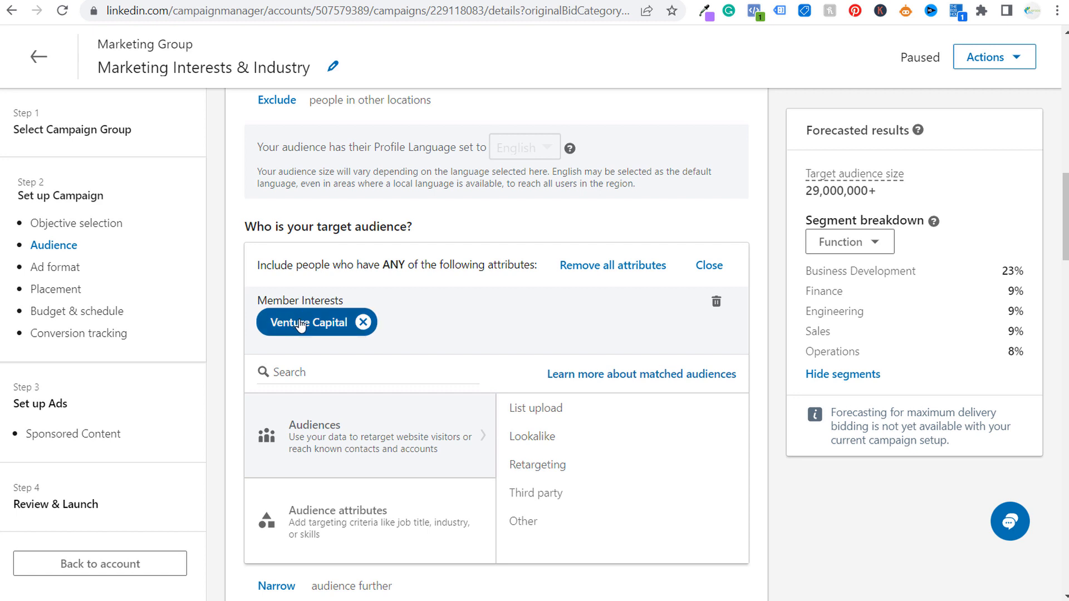
# Step: Search the audience attributes for "venture capital" and include the Venture Capital member skill
pyautogui.click(353, 539)
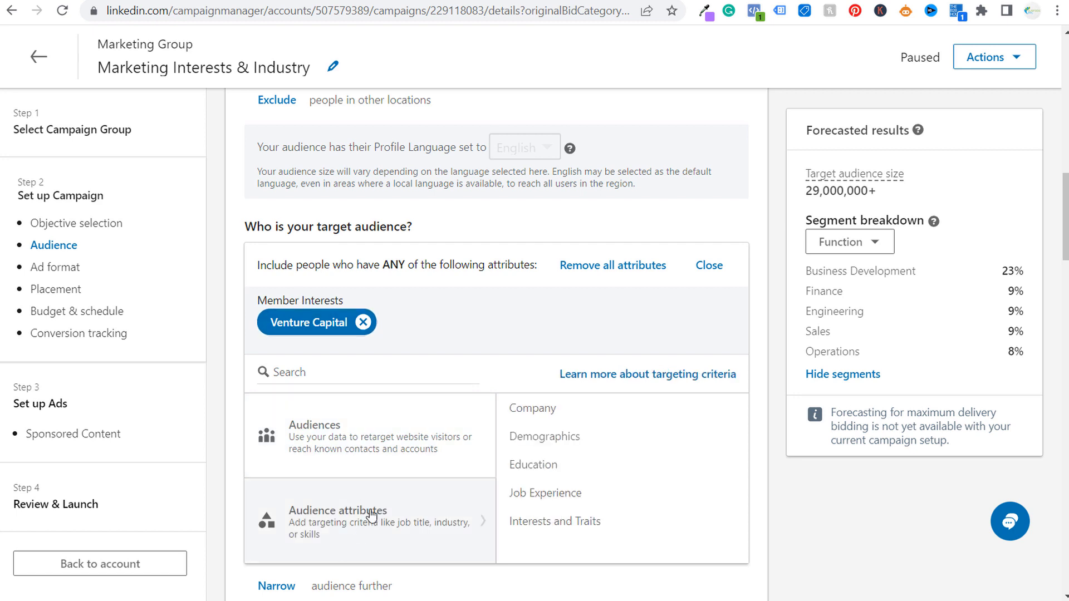
pyautogui.click(351, 365)
pyautogui.write('v')
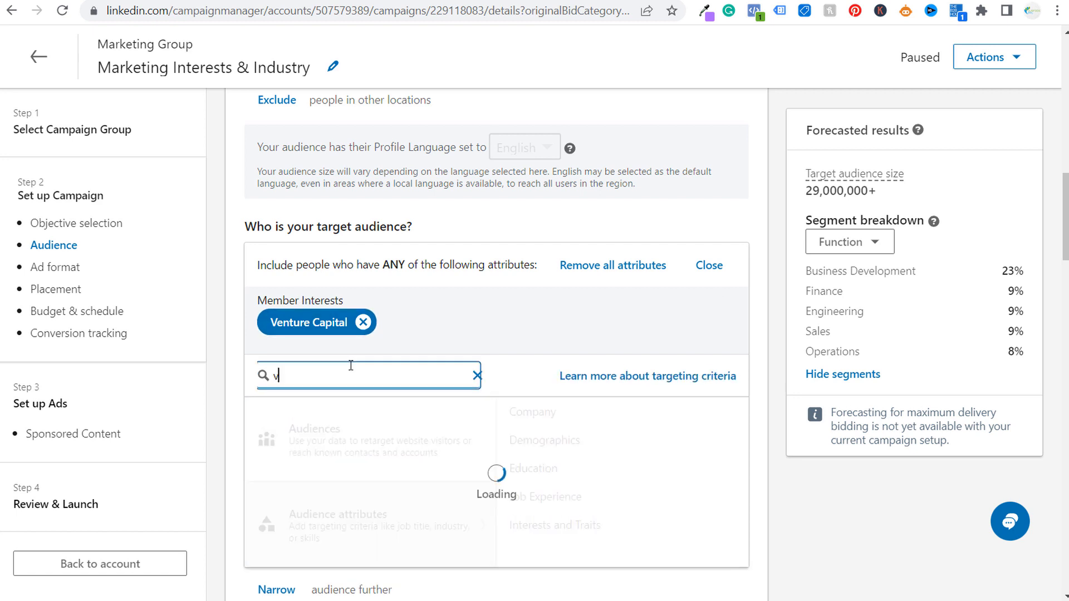
pyautogui.write('enture capital')
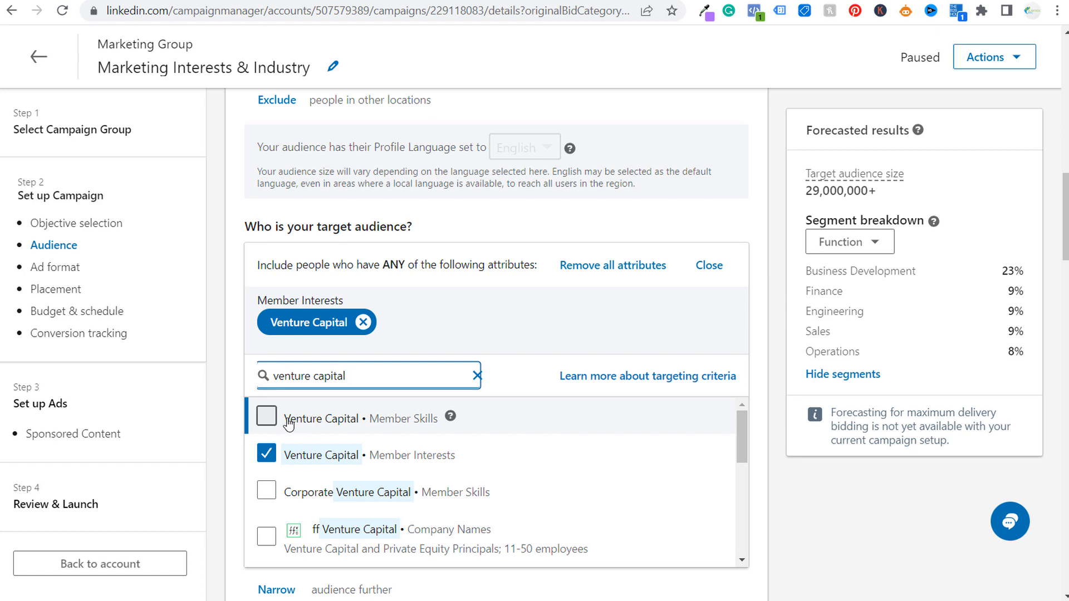
pyautogui.click(267, 417)
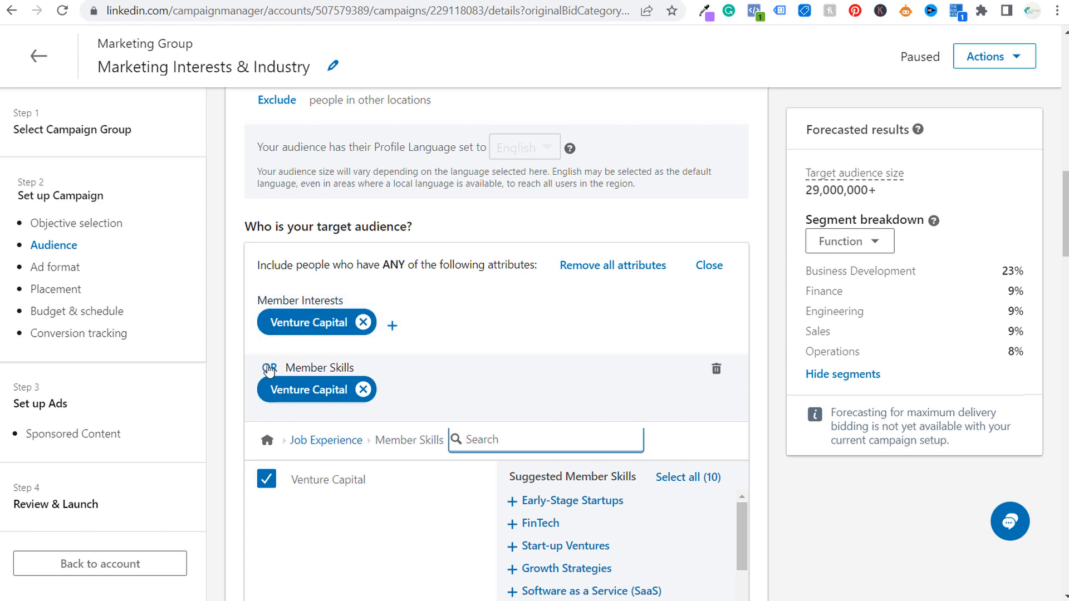
# Step: Switch the Member Skills condition from OR to AND, check the target audience size, and close the attribute editor
pyautogui.click(269, 368)
pyautogui.click(285, 399)
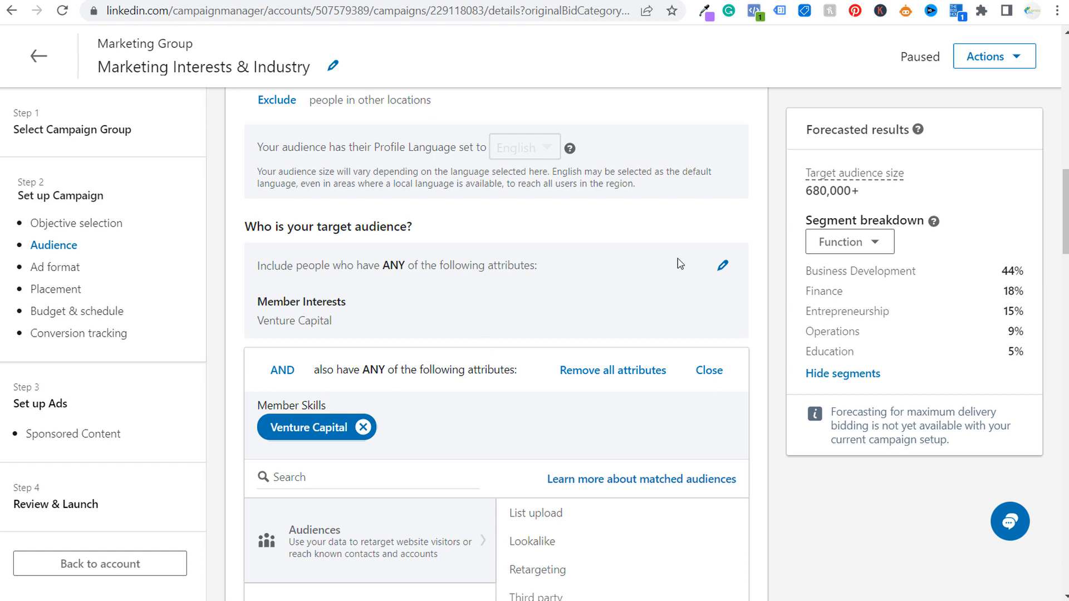
pyautogui.moveTo(855, 193); pyautogui.dragTo(805, 179)
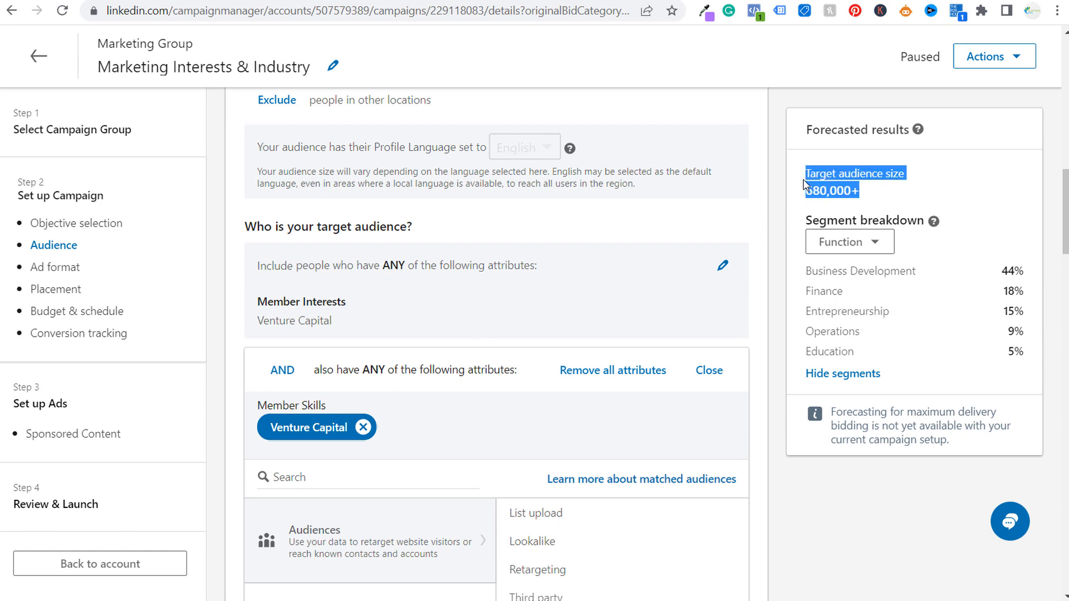
pyautogui.click(706, 175)
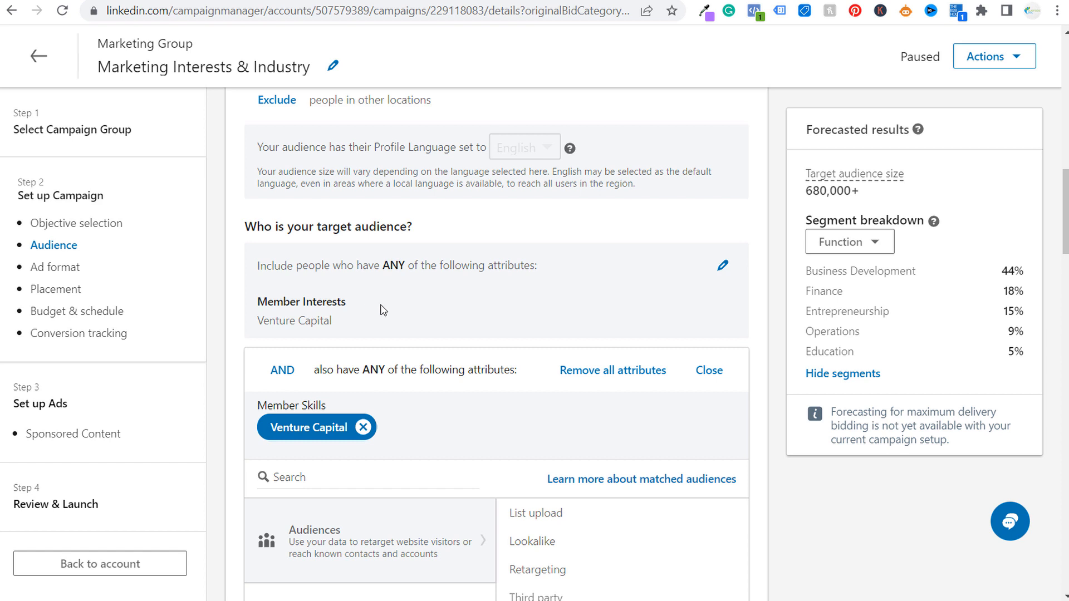
pyautogui.click(708, 370)
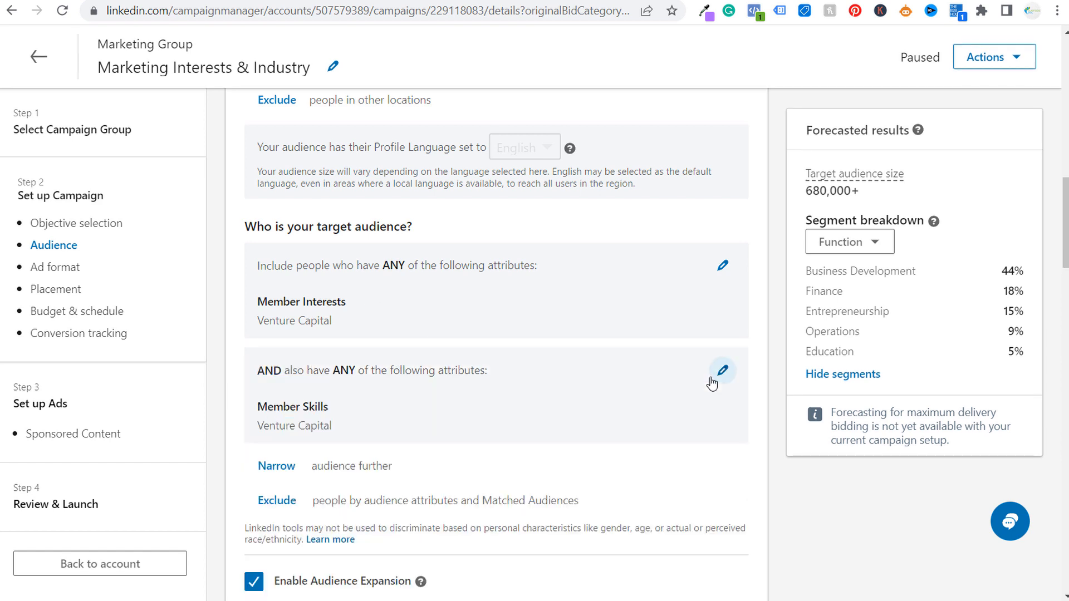
# Step: Leave the campaign for the campaign groups list and deselect Marketing Group
pyautogui.click(39, 57)
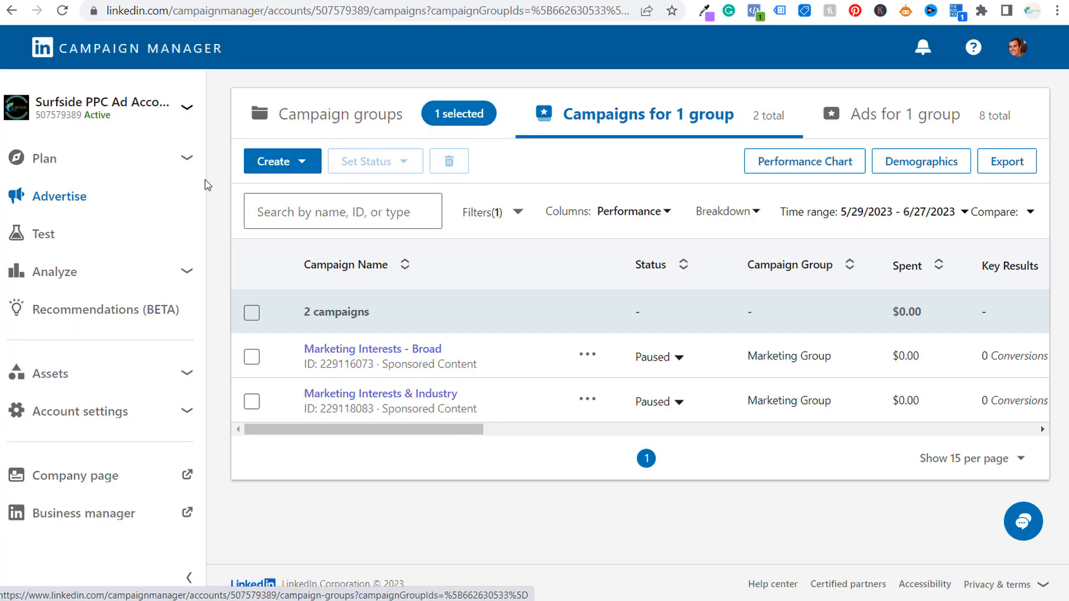
pyautogui.click(368, 118)
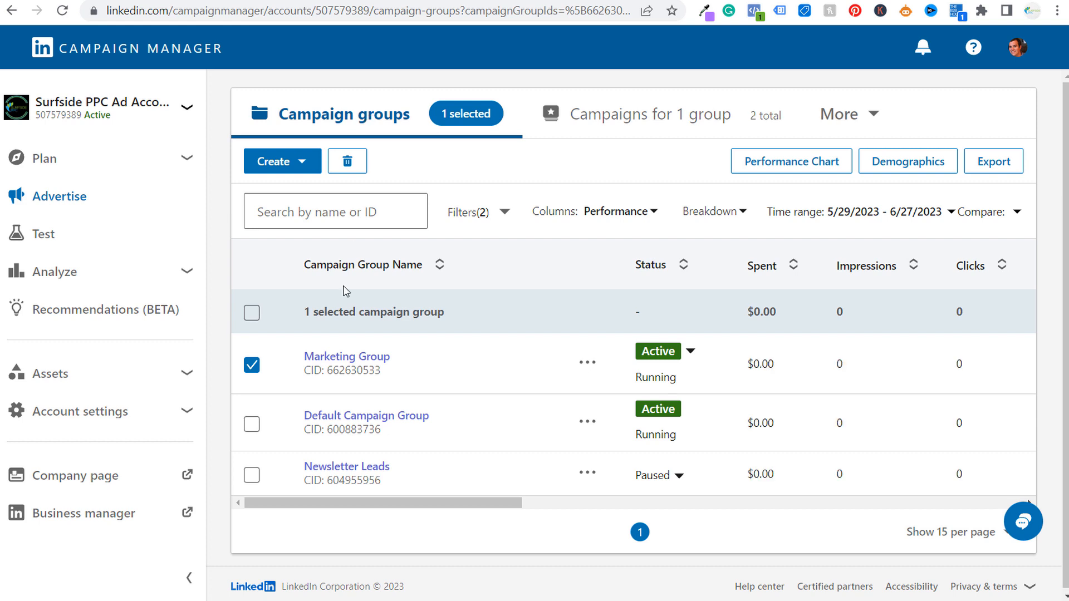
pyautogui.click(251, 365)
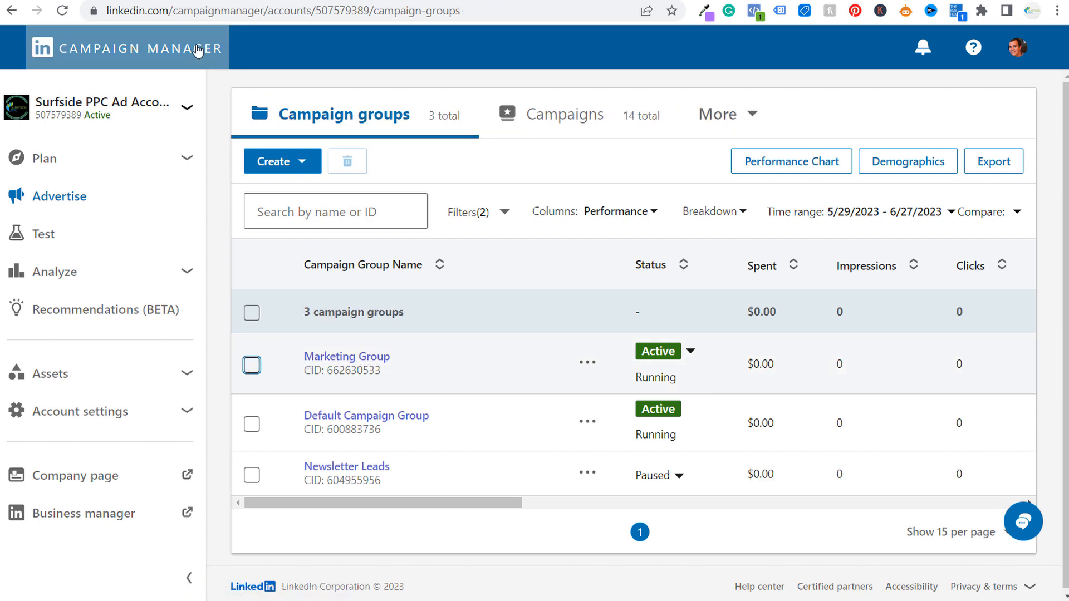
# Step: Start creating a new campaign group and open its name for entry
pyautogui.click(295, 162)
pyautogui.click(250, 251)
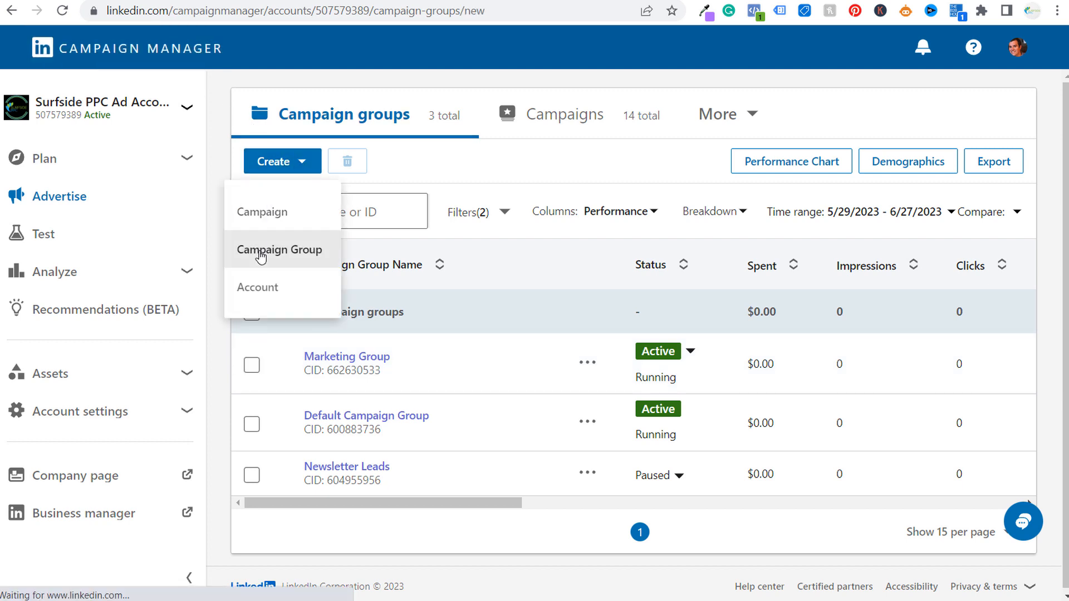
pyautogui.click(347, 291)
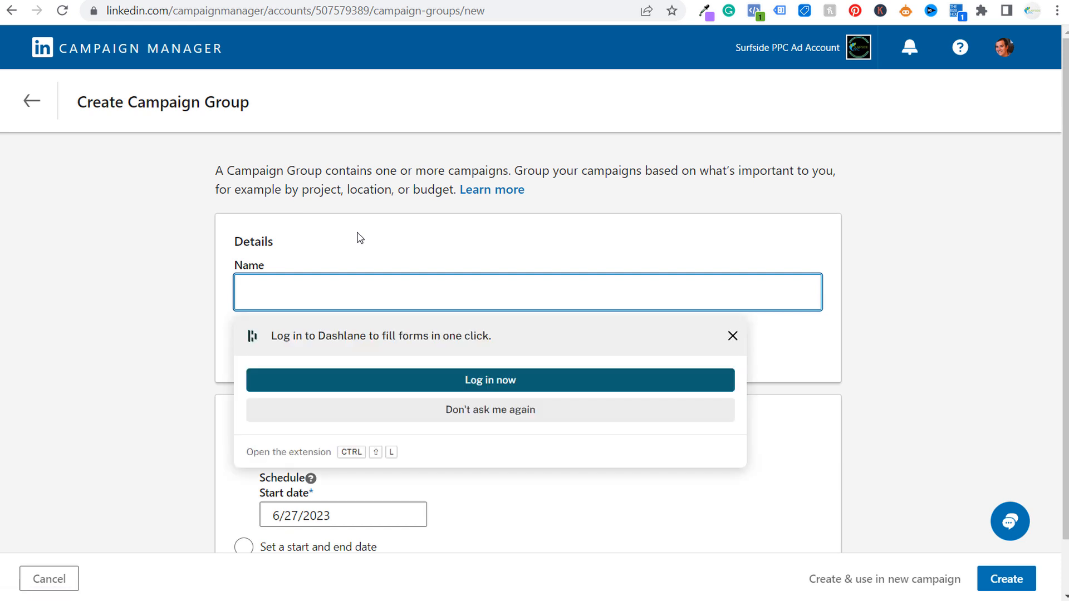
# Step: Name the new campaign group "Sample Campaign Group" and keep its status set to Active
pyautogui.write('Sample Campaign Group')
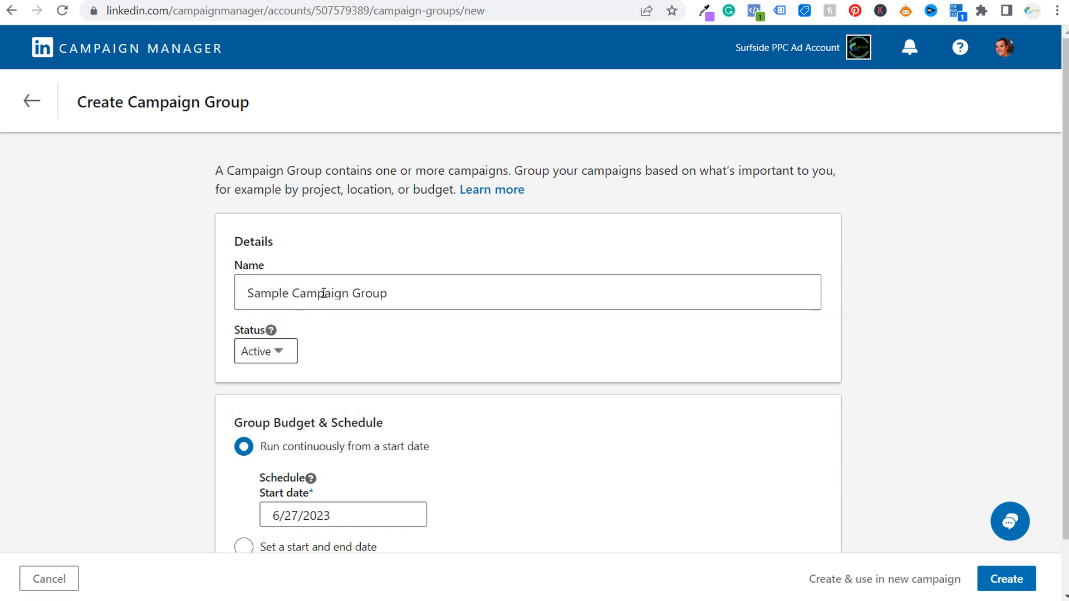
pyautogui.click(294, 351)
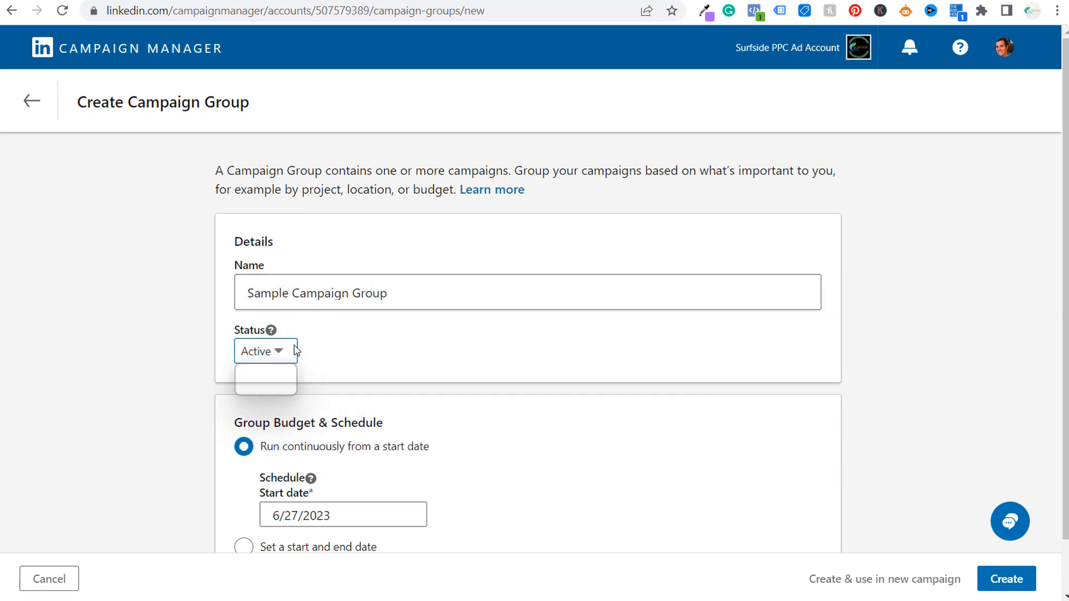
pyautogui.click(280, 372)
# Step: Have the campaign group use a start and end date with a budget, and set the total budget to $10,000.00
pyautogui.scroll(-1, 510, 365)
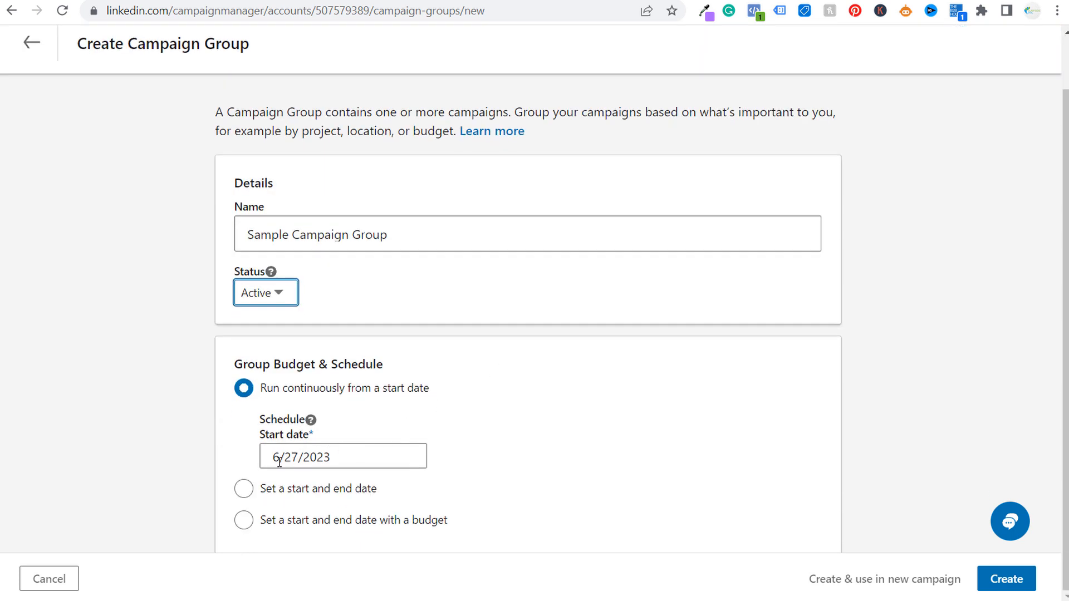
pyautogui.click(298, 520)
pyautogui.scroll(-1, 579, 393)
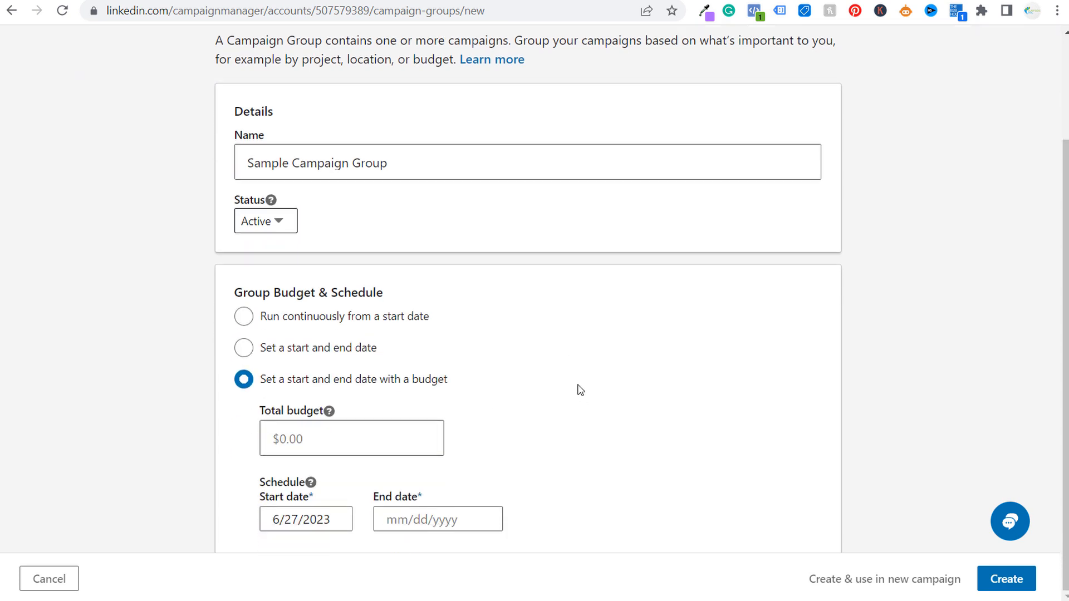
pyautogui.click(372, 446)
pyautogui.write('10000')
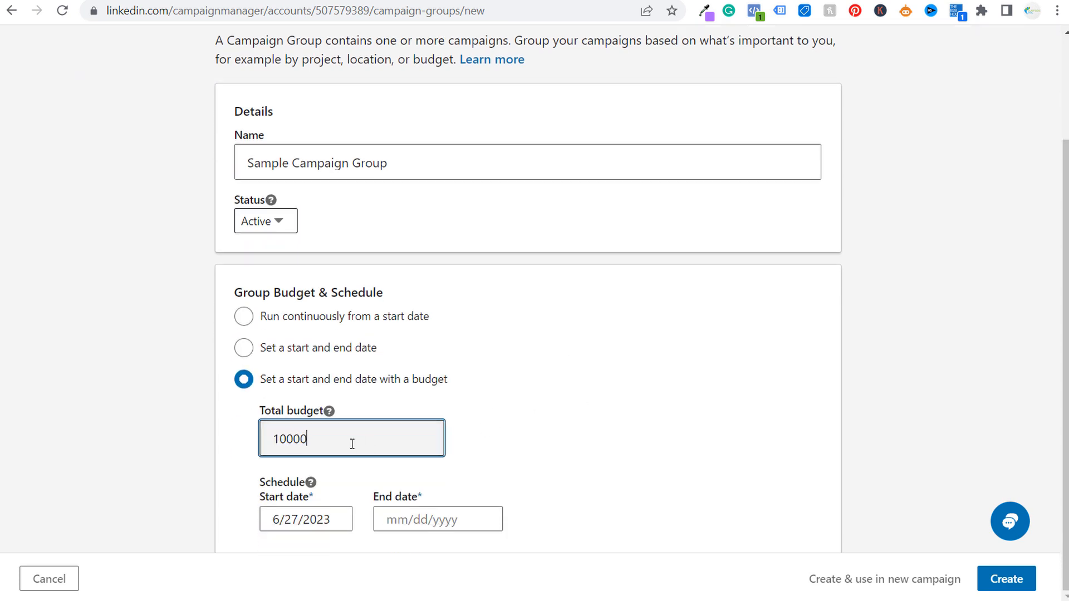
pyautogui.click(651, 419)
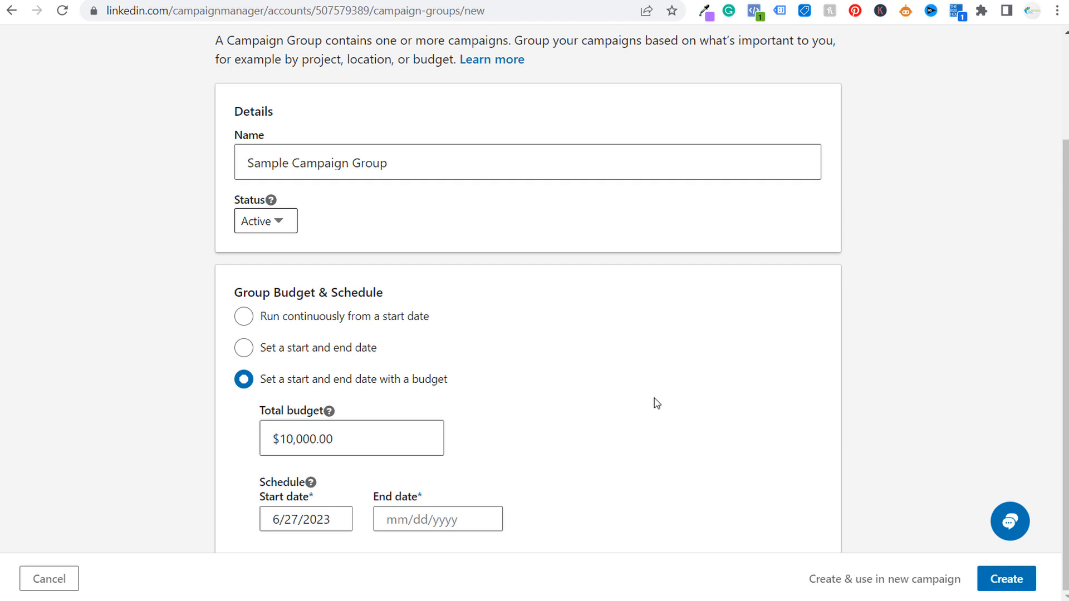
# Step: Set the campaign group's end date to 7/31/2023, then cancel creating the group
pyautogui.click(444, 520)
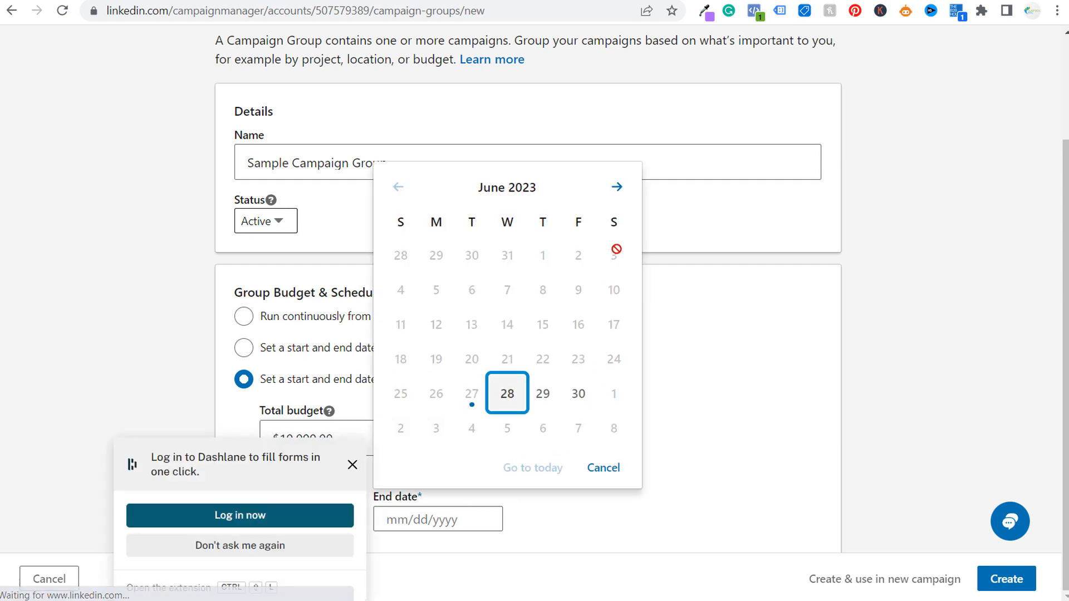
pyautogui.click(616, 187)
pyautogui.click(437, 426)
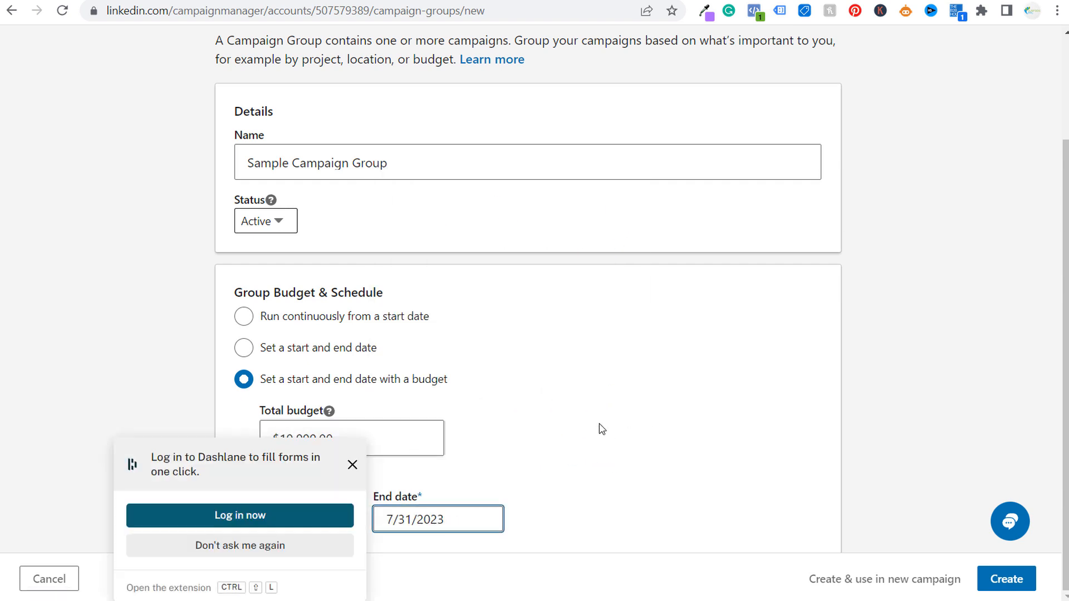
pyautogui.hotkey('shift', 'Tab')
pyautogui.hotkey('shift', 'Tab')
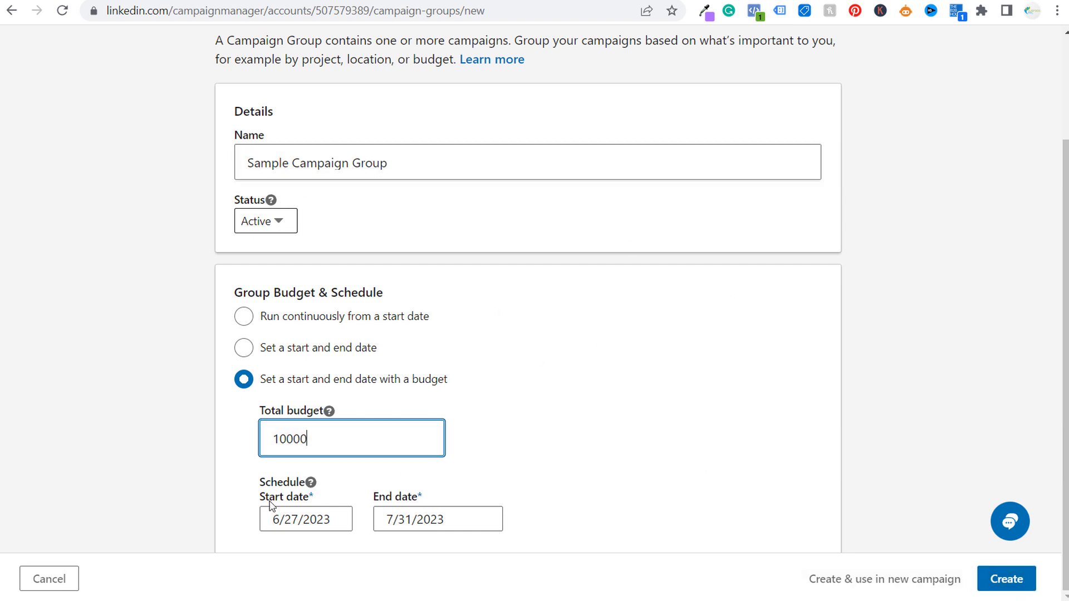
pyautogui.click(59, 582)
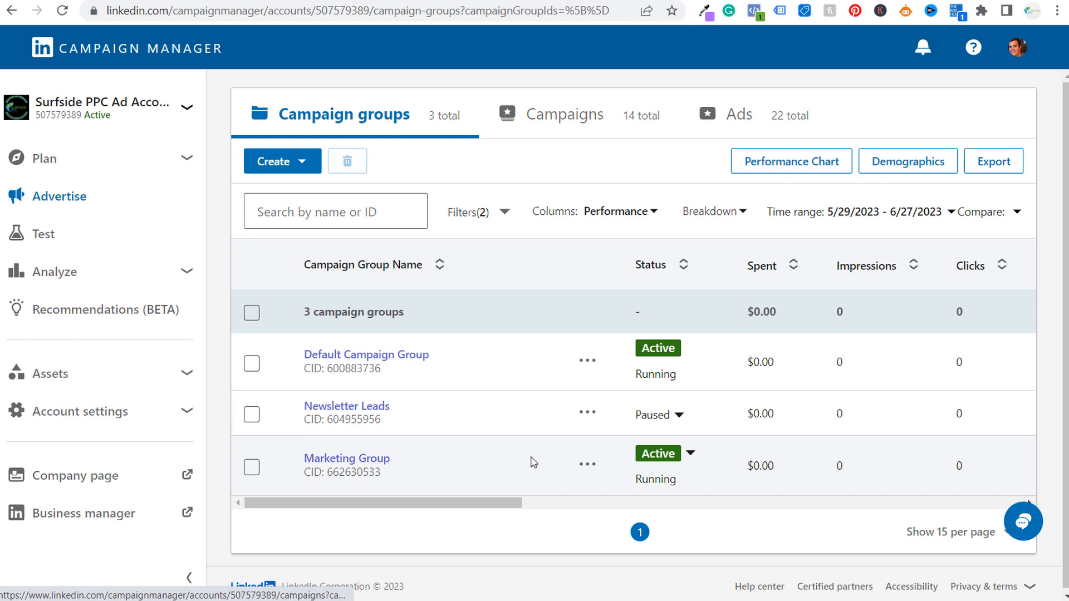
# Step: Open Marketing Group's edit page, review its budget and schedule, and leave without saving
pyautogui.click(588, 467)
pyautogui.click(562, 508)
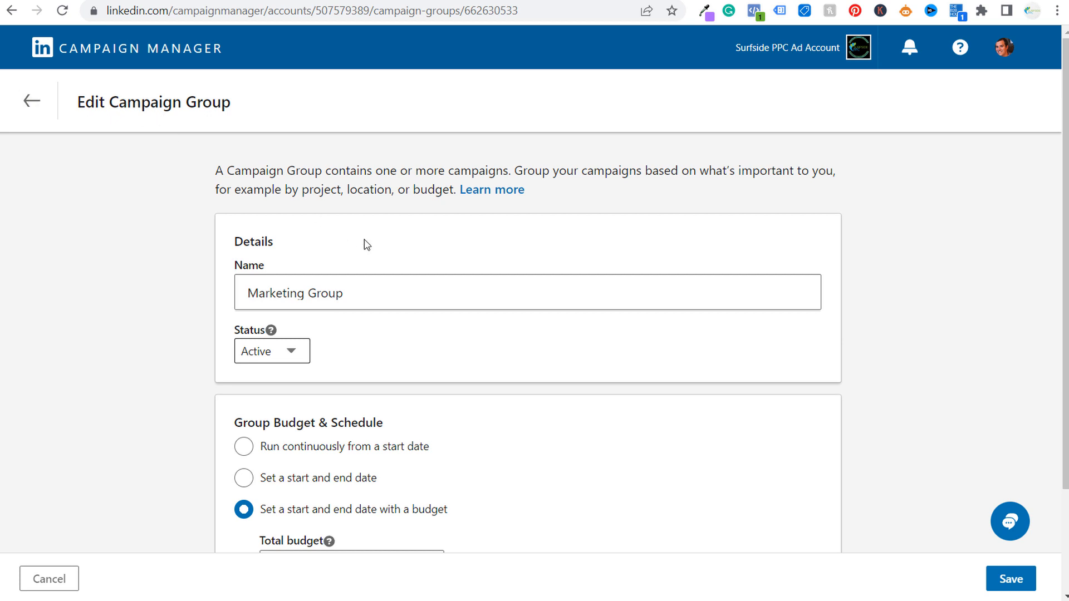
pyautogui.scroll(-2, 390, 278)
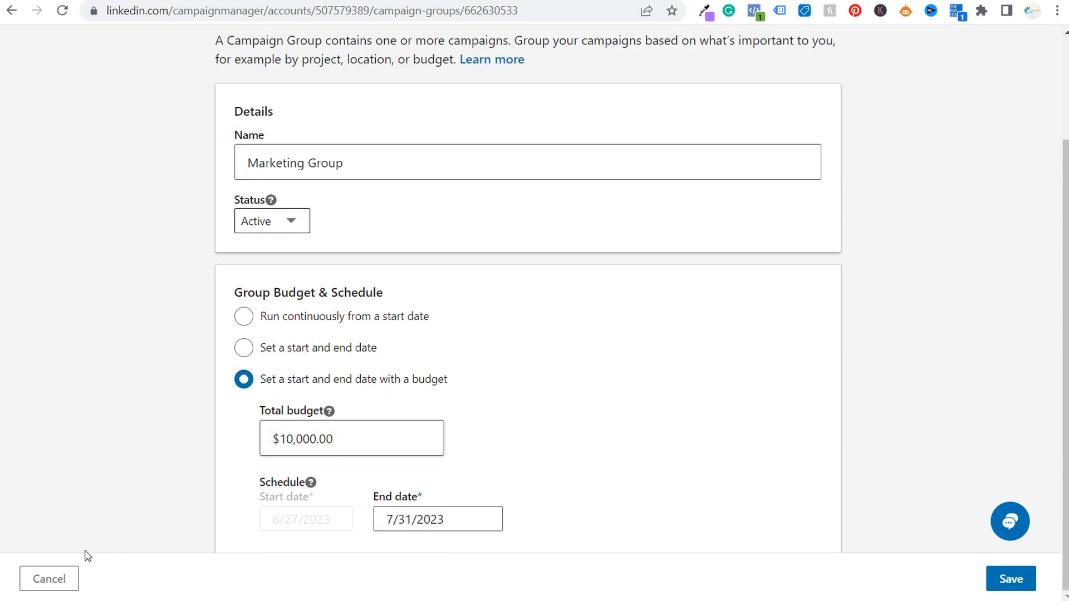
pyautogui.click(45, 579)
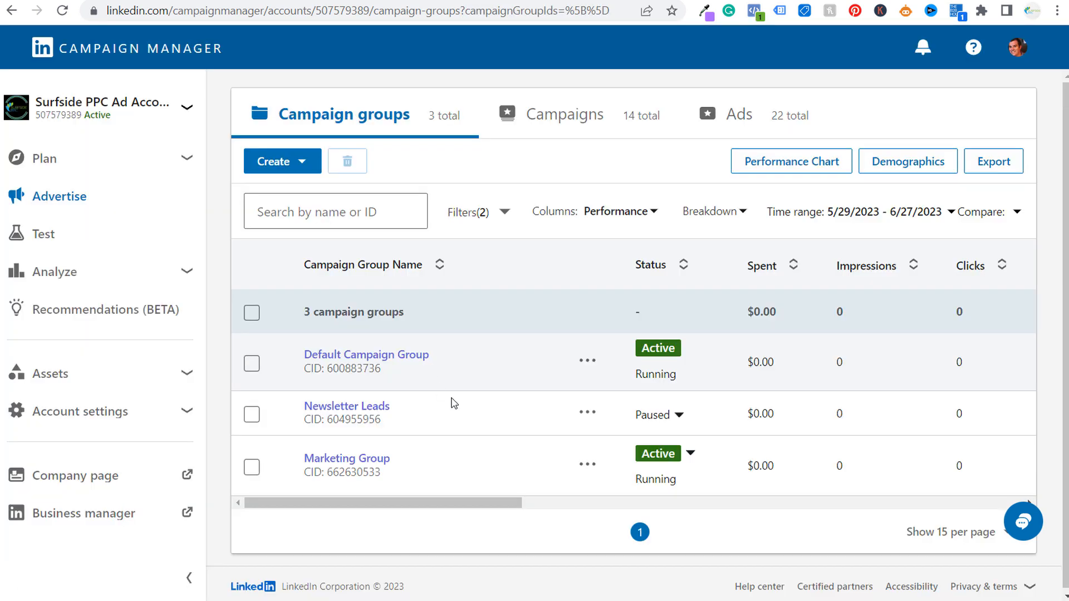
# Step: Start a new campaign inside Marketing Group and proceed to its objective selection
pyautogui.click(345, 460)
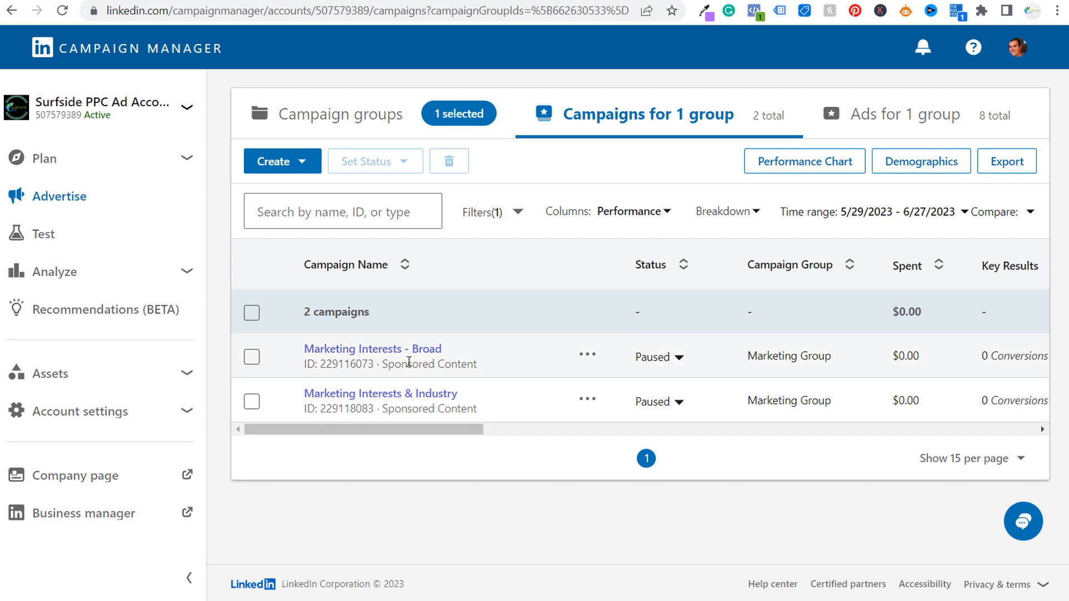
pyautogui.click(298, 162)
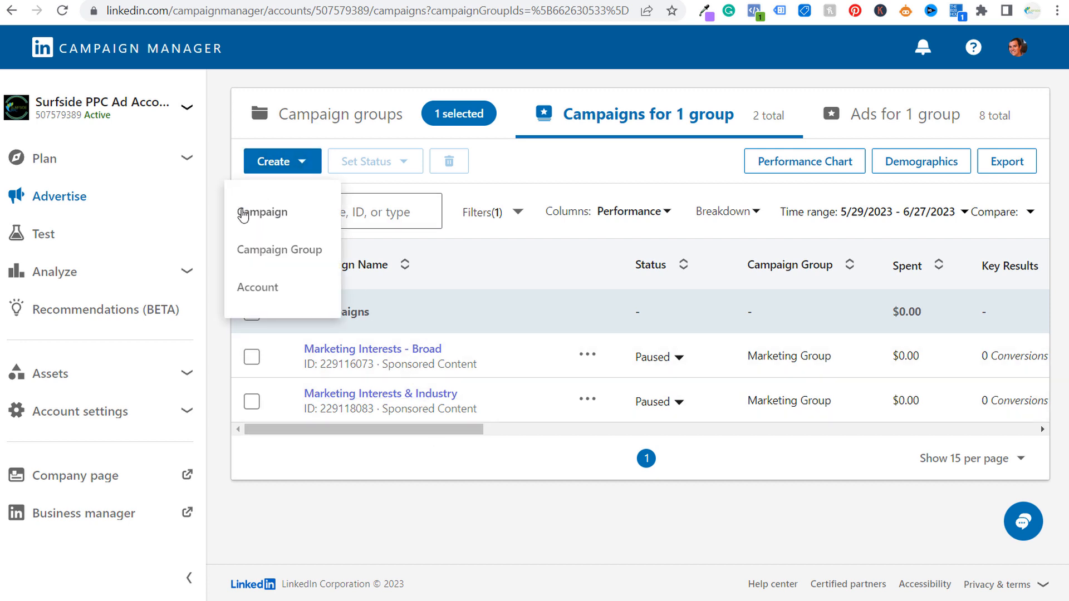
pyautogui.click(292, 223)
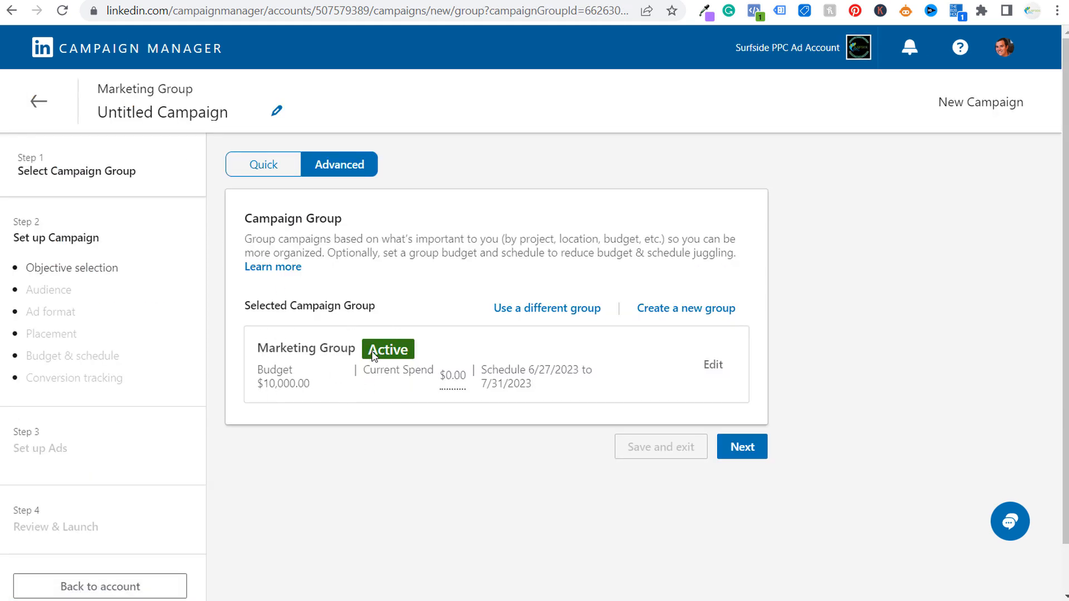
pyautogui.click(746, 445)
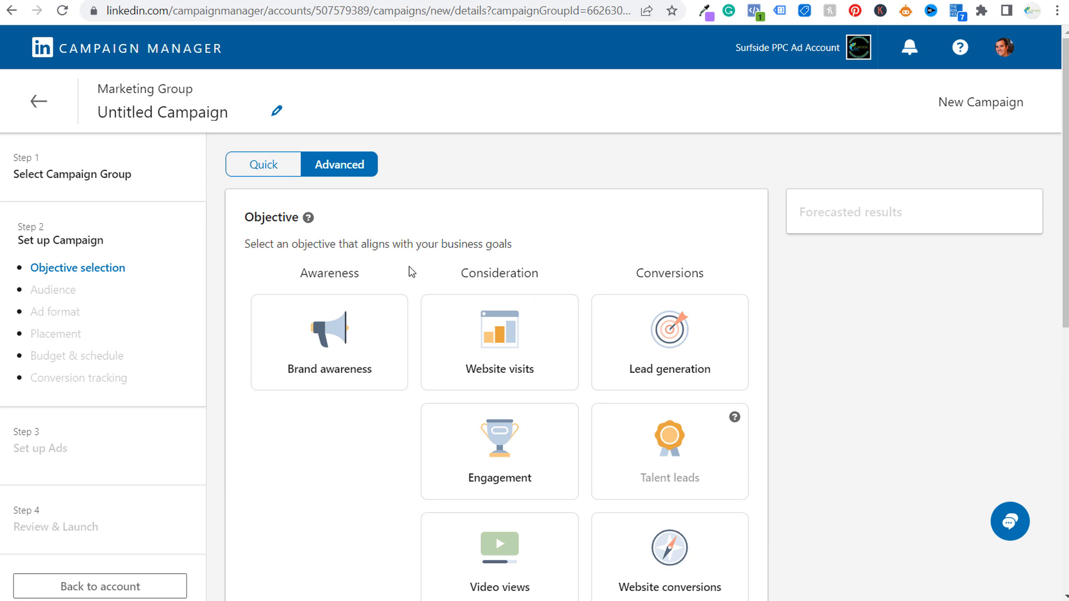
# Step: Select Website conversions as the new campaign's objective
pyautogui.moveTo(356, 249); pyautogui.dragTo(399, 249)
pyautogui.click(431, 249)
pyautogui.scroll(-2, 365, 468)
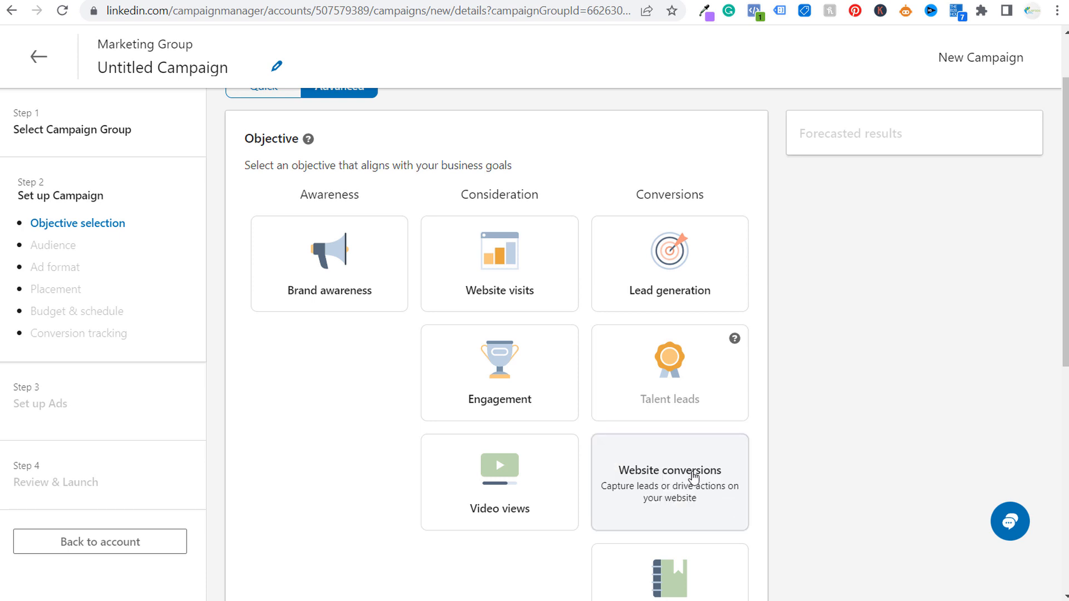
pyautogui.scroll(-3, 841, 439)
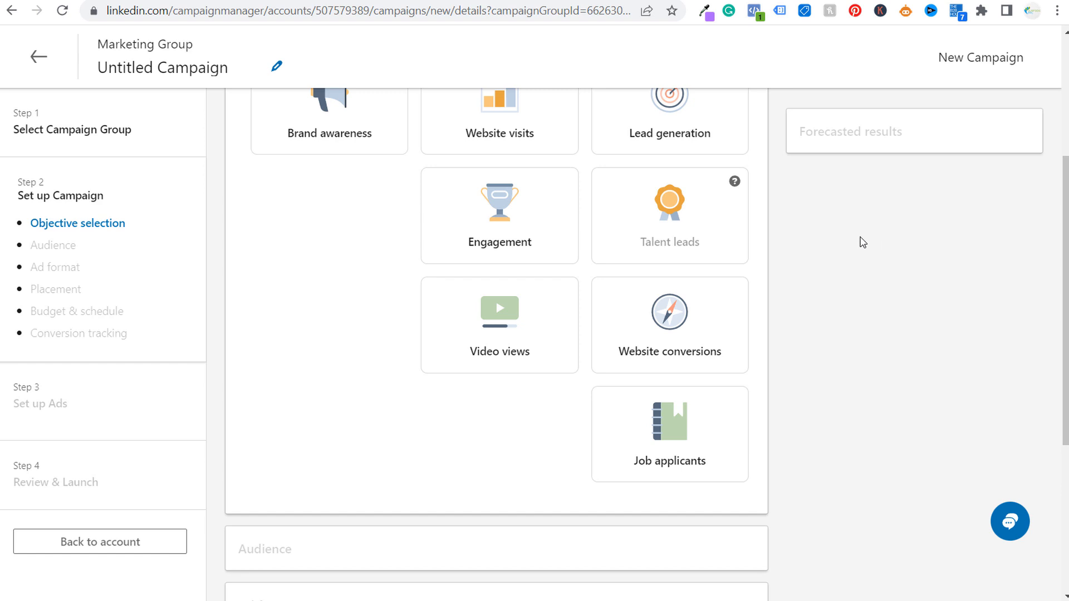
pyautogui.click(725, 316)
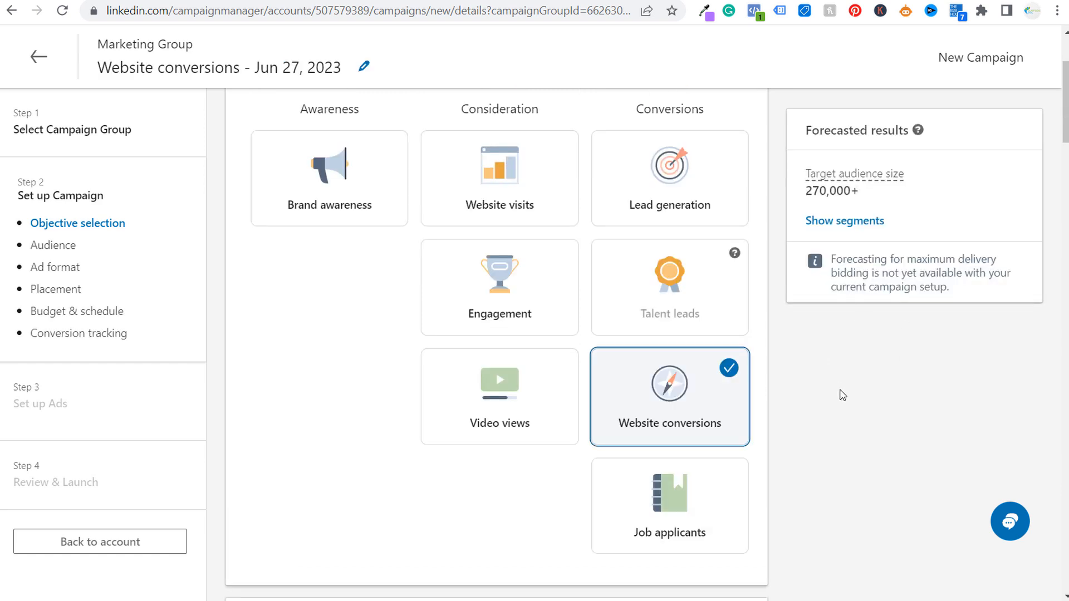
# Step: Reset the previously used audience so that all its targeting criteria are cleared
pyautogui.scroll(-3, 840, 394)
pyautogui.scroll(-4, 847, 359)
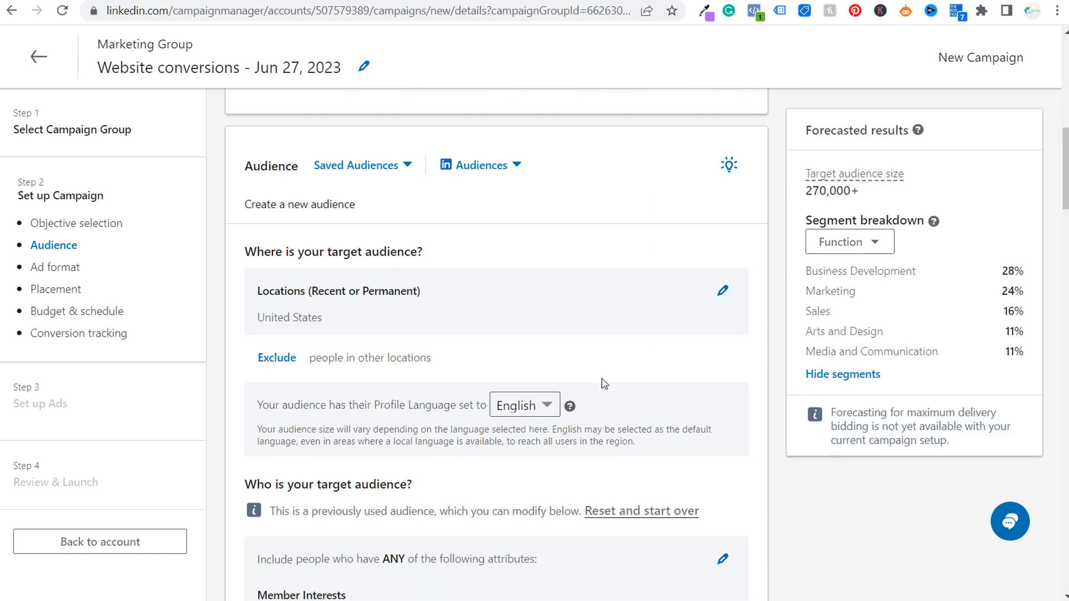
pyautogui.scroll(-4, 353, 463)
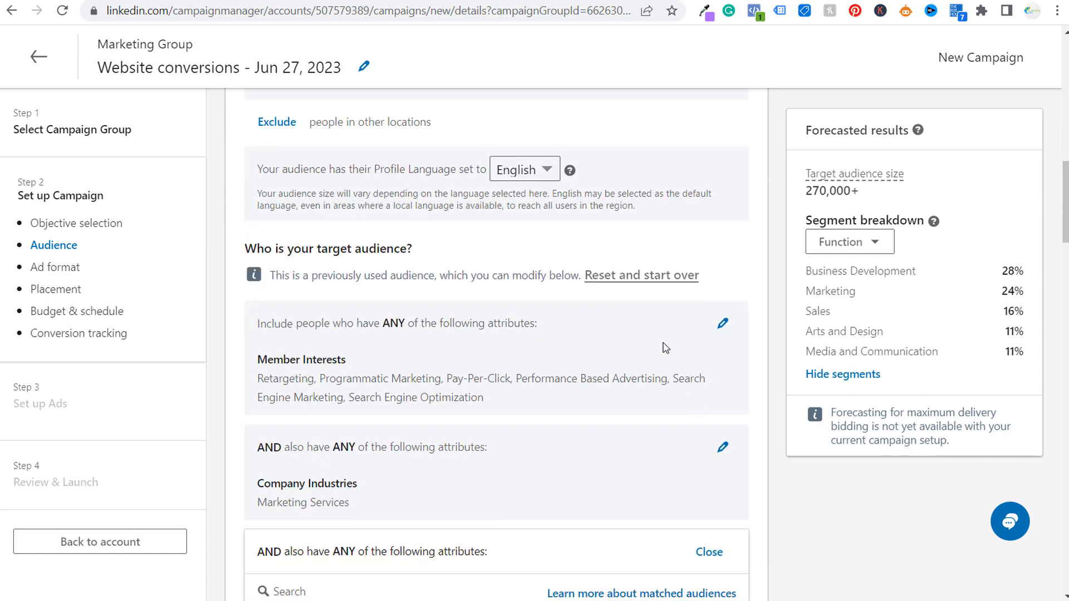
pyautogui.click(660, 276)
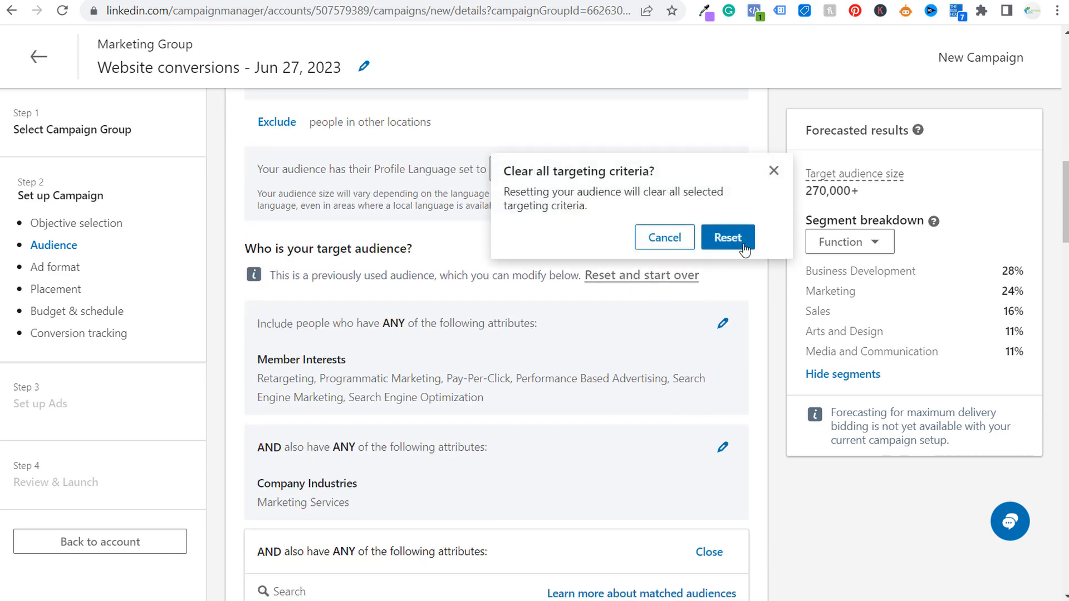
pyautogui.click(728, 237)
# Step: Examine the campaign's location, language and audience targeting options, followed by the available ad formats and placements
pyautogui.scroll(4, 865, 368)
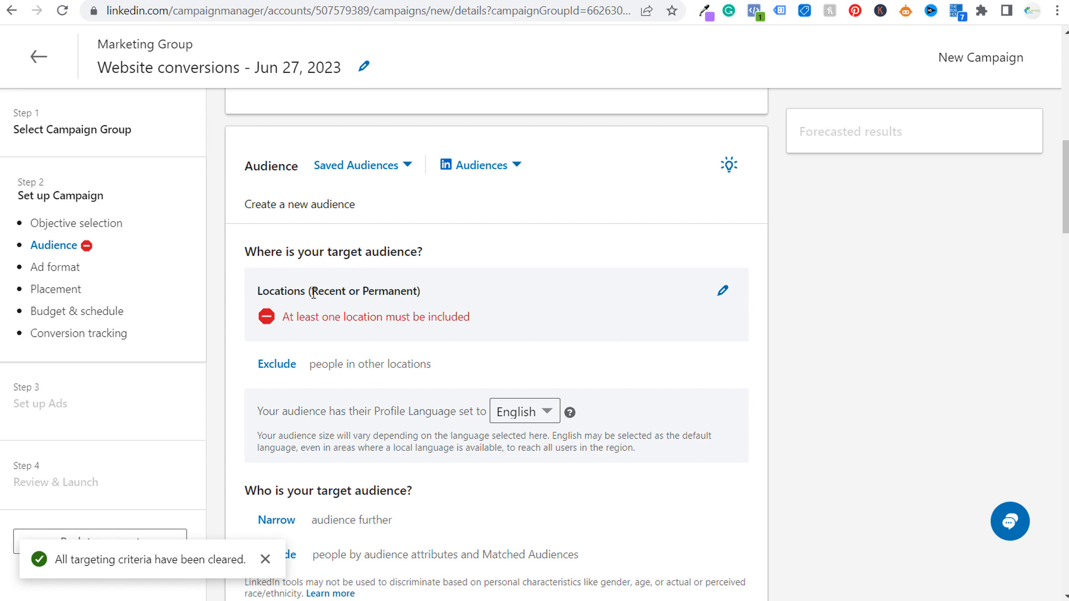
pyautogui.moveTo(331, 412); pyautogui.dragTo(439, 412)
pyautogui.click(455, 412)
pyautogui.scroll(-4, 455, 412)
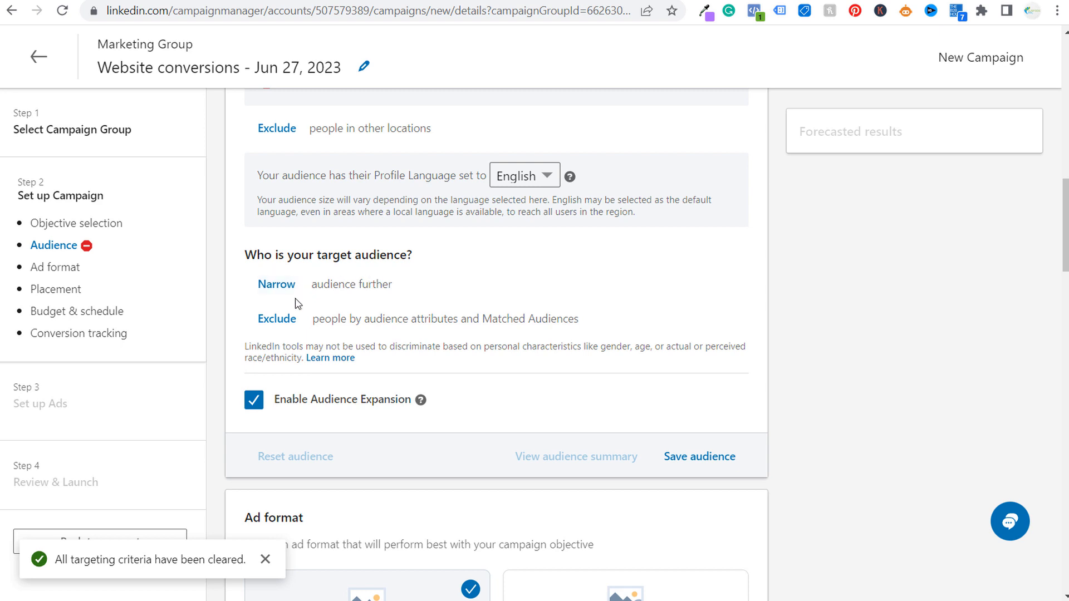
pyautogui.scroll(-4, 818, 286)
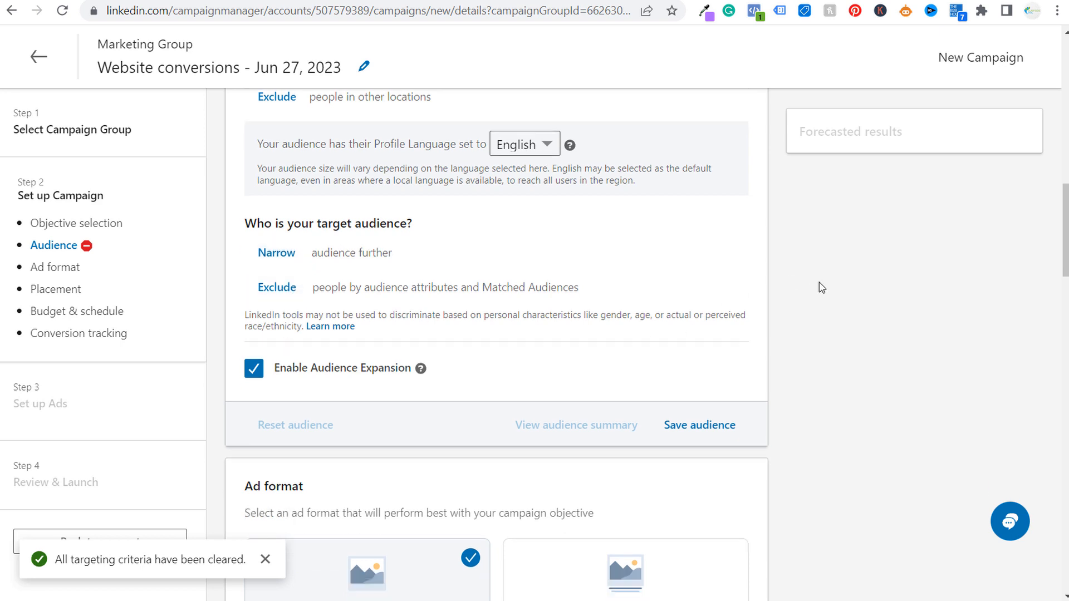
pyautogui.scroll(-4, 877, 379)
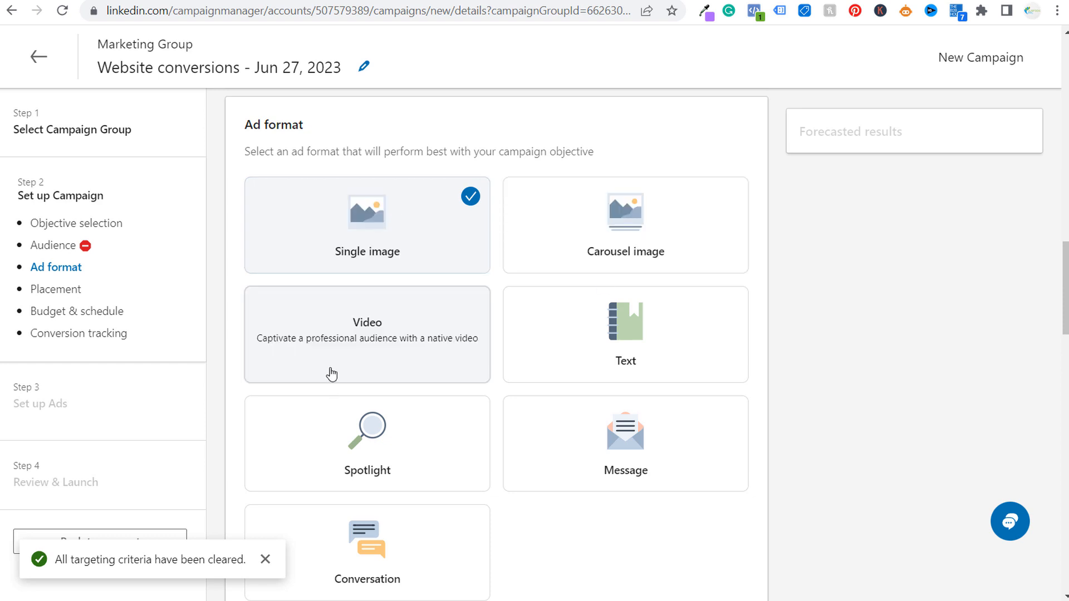
pyautogui.scroll(-3, 924, 401)
pyautogui.scroll(-4, 913, 373)
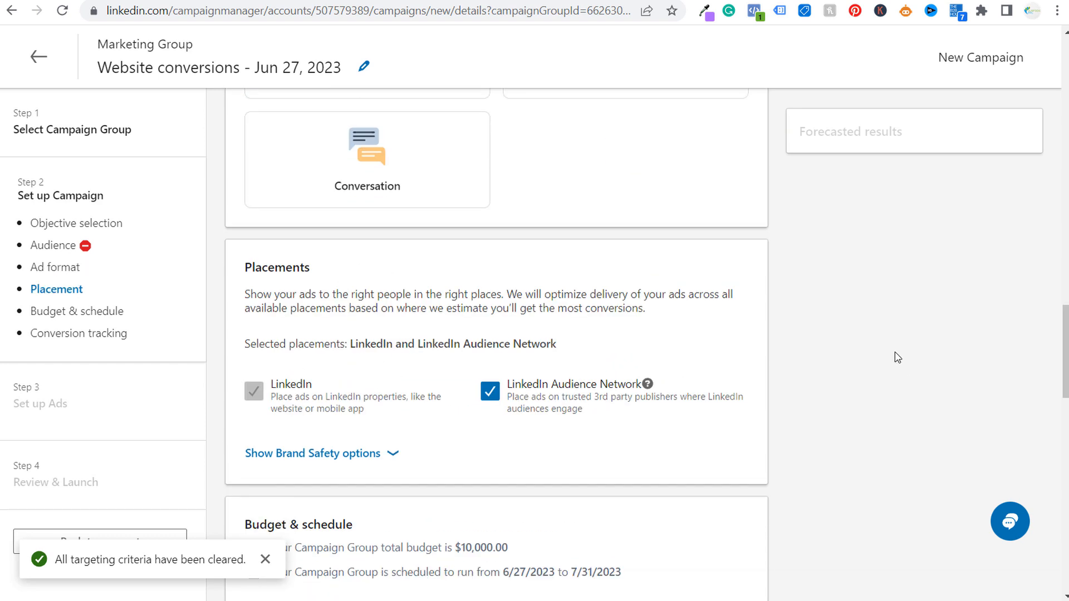
pyautogui.scroll(7, 896, 354)
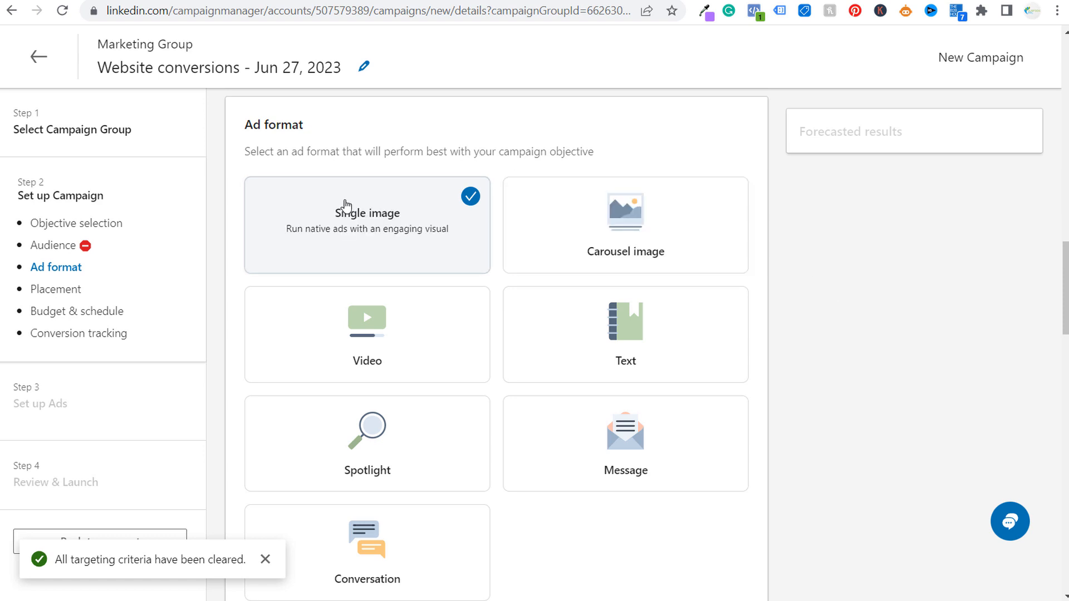
pyautogui.scroll(-4, 902, 372)
pyautogui.scroll(-1, 901, 368)
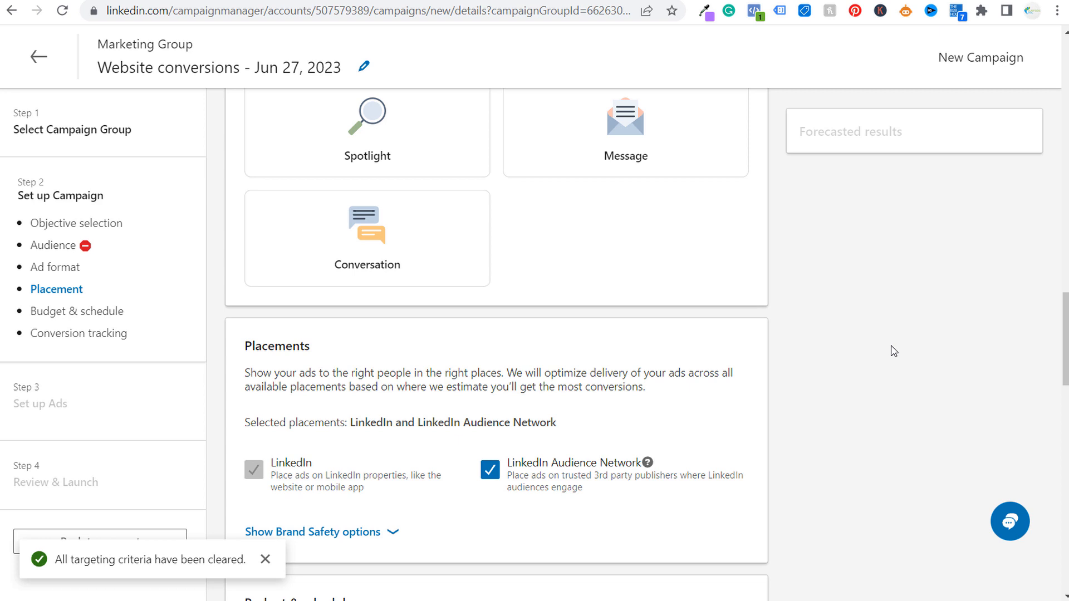
# Step: Review the campaign's budget and schedule section and switch the schedule to a set start and end date
pyautogui.scroll(-4, 891, 348)
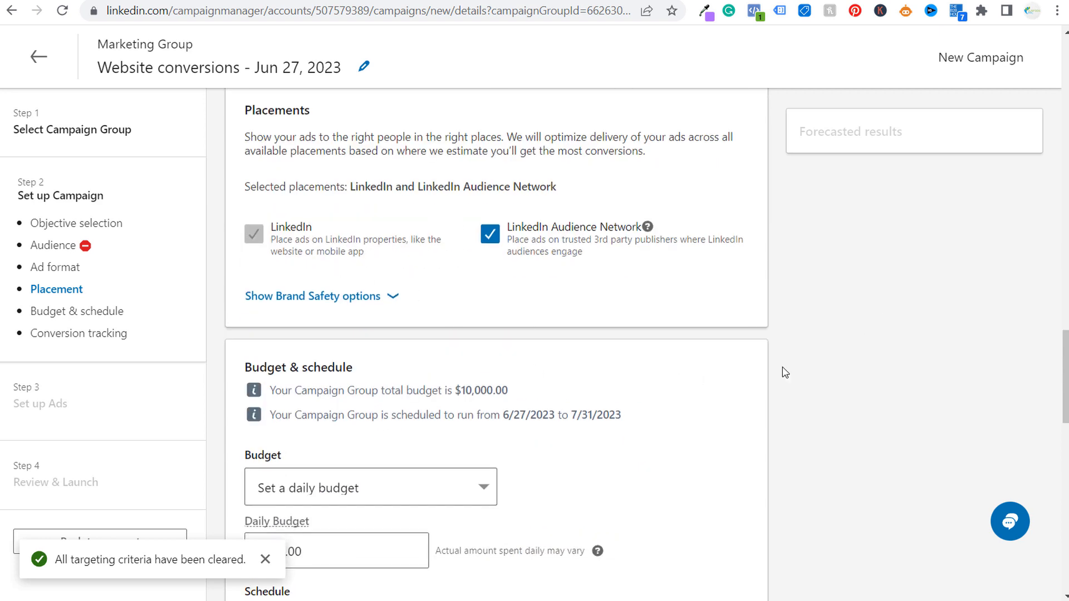
pyautogui.scroll(-3, 809, 338)
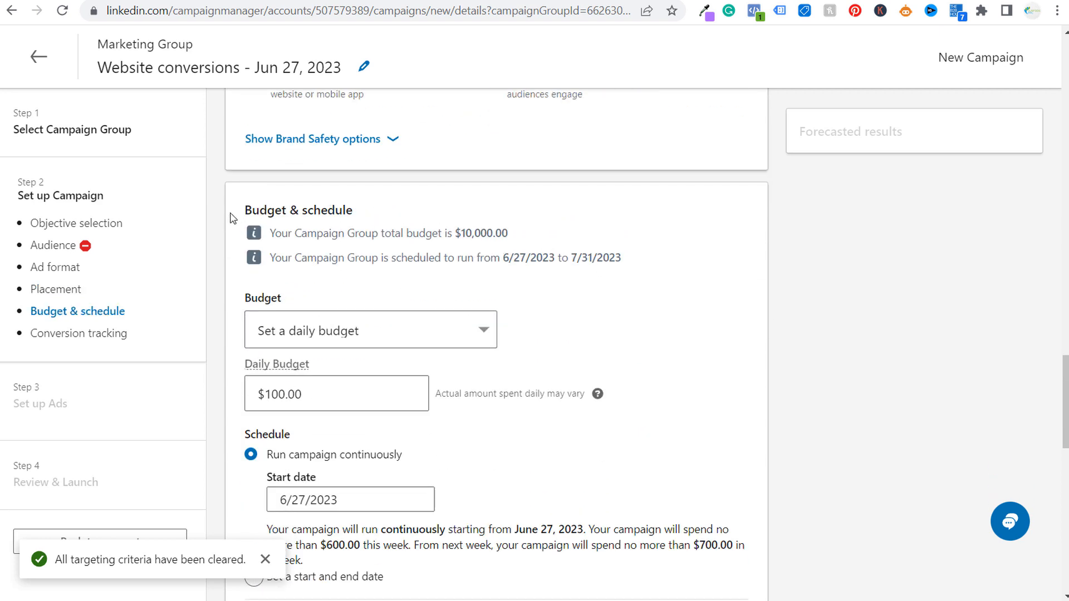
pyautogui.moveTo(243, 210); pyautogui.dragTo(391, 222)
pyautogui.click(970, 339)
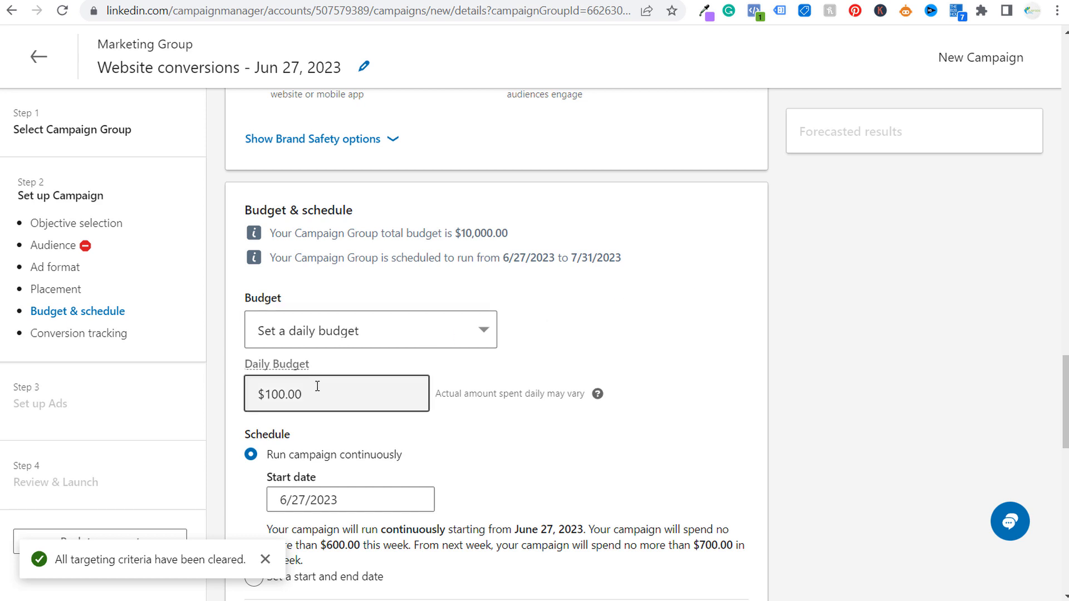
pyautogui.scroll(-3, 562, 342)
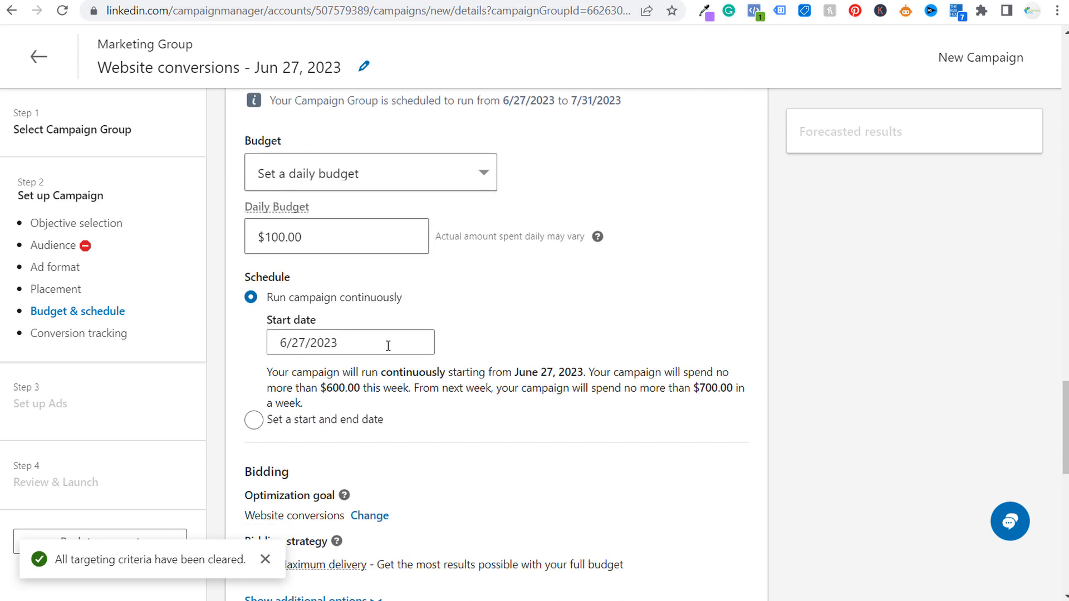
pyautogui.click(254, 421)
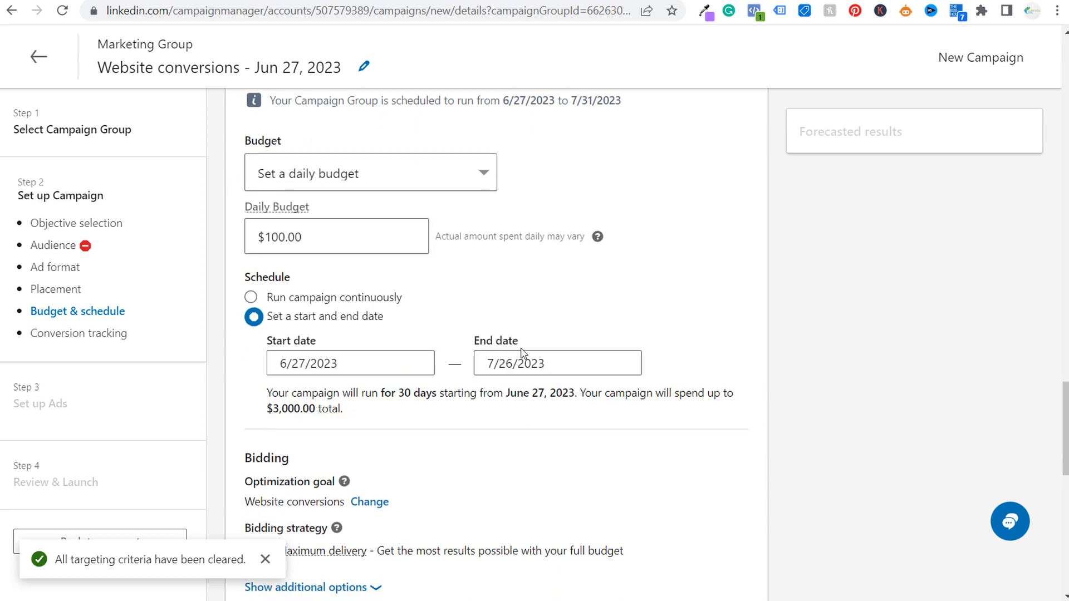
# Step: Set the campaign's end date to 7/31/2023 and review the budget and bidding settings
pyautogui.click(581, 356)
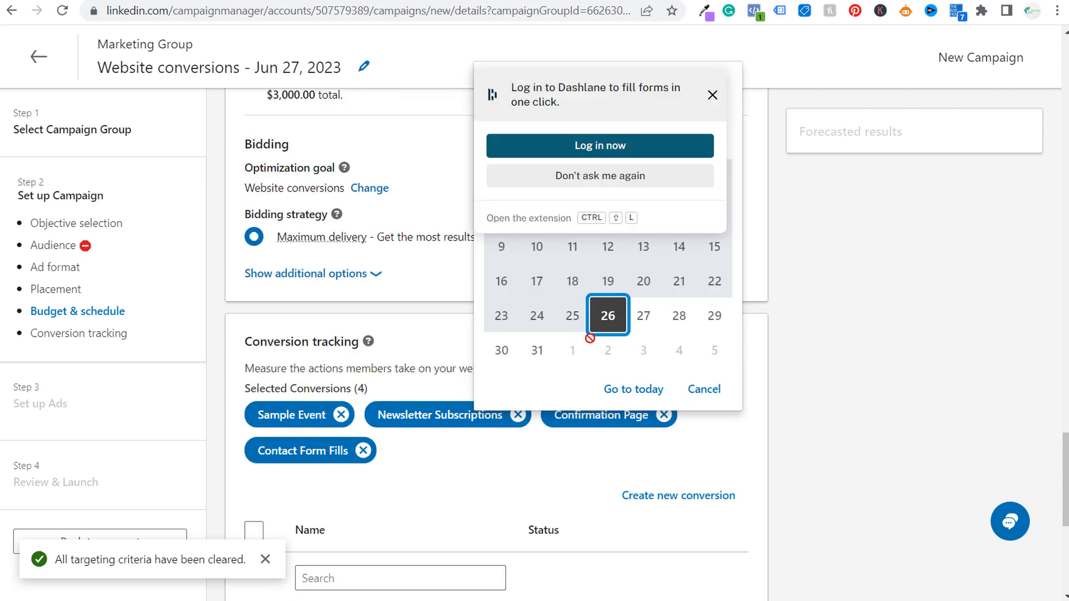
pyautogui.click(537, 350)
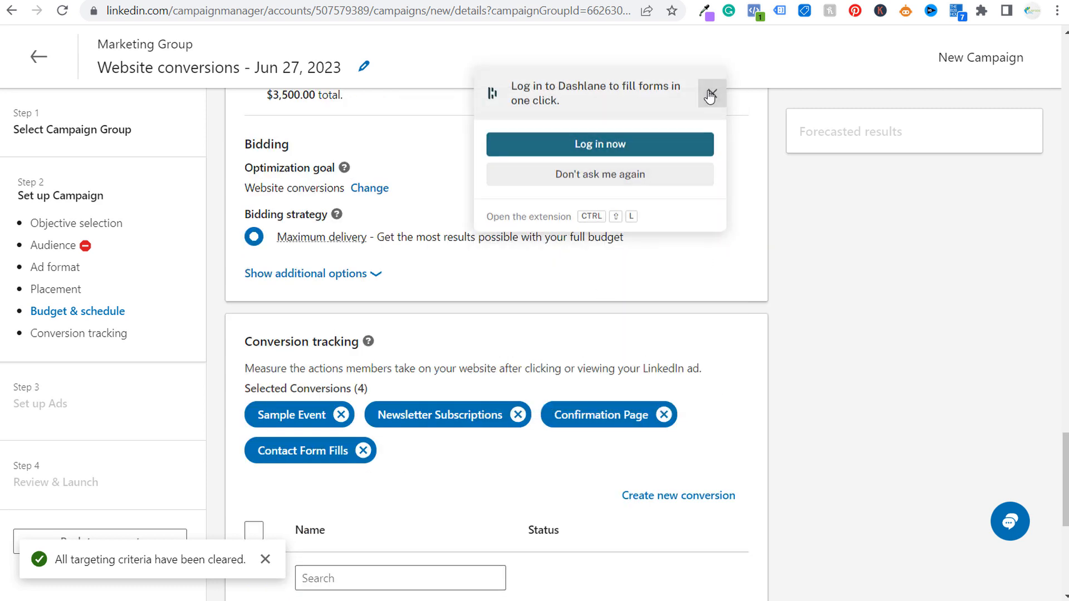
pyautogui.click(712, 95)
pyautogui.scroll(2, 824, 267)
pyautogui.scroll(3, 849, 289)
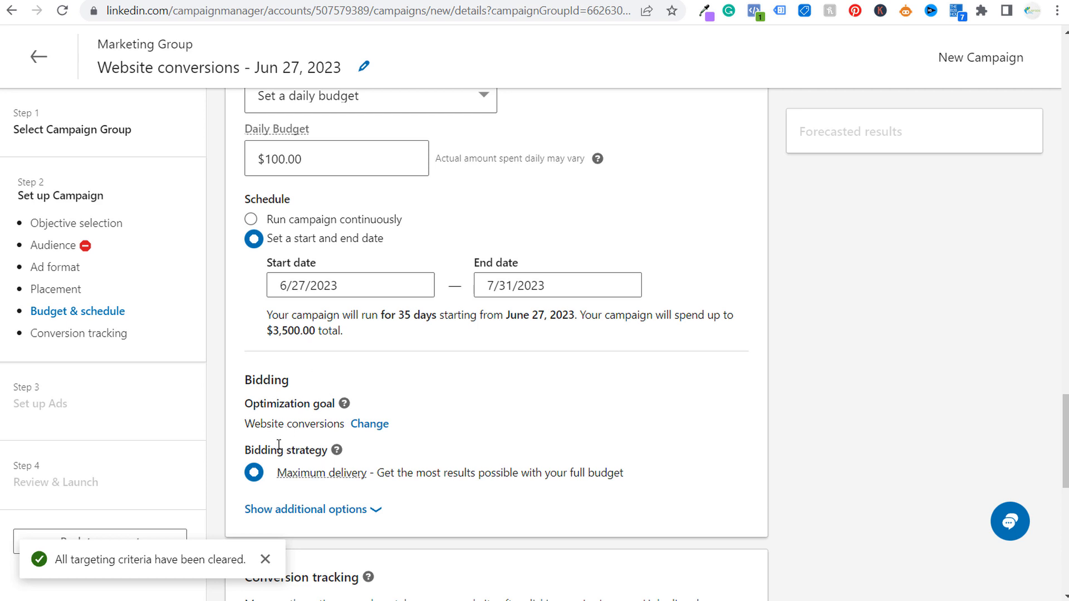
pyautogui.moveTo(307, 480)
pyautogui.scroll(-3, 758, 384)
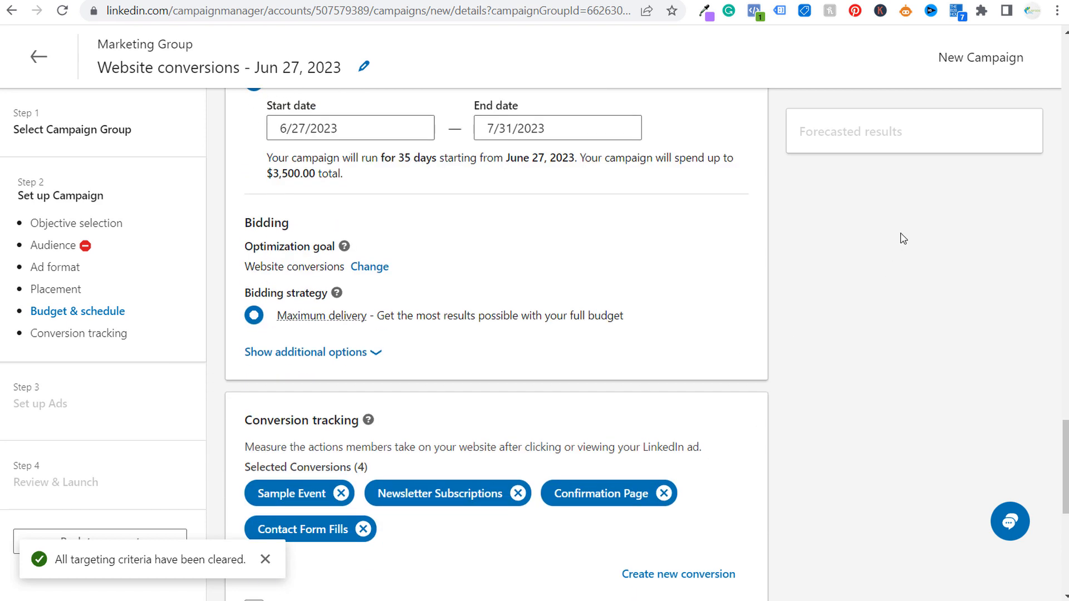
# Step: Remove Contact Form Fills, Newsletter Subscriptions and Confirmation Page from the tracked conversions, keeping only Sample Event
pyautogui.scroll(-5, 904, 238)
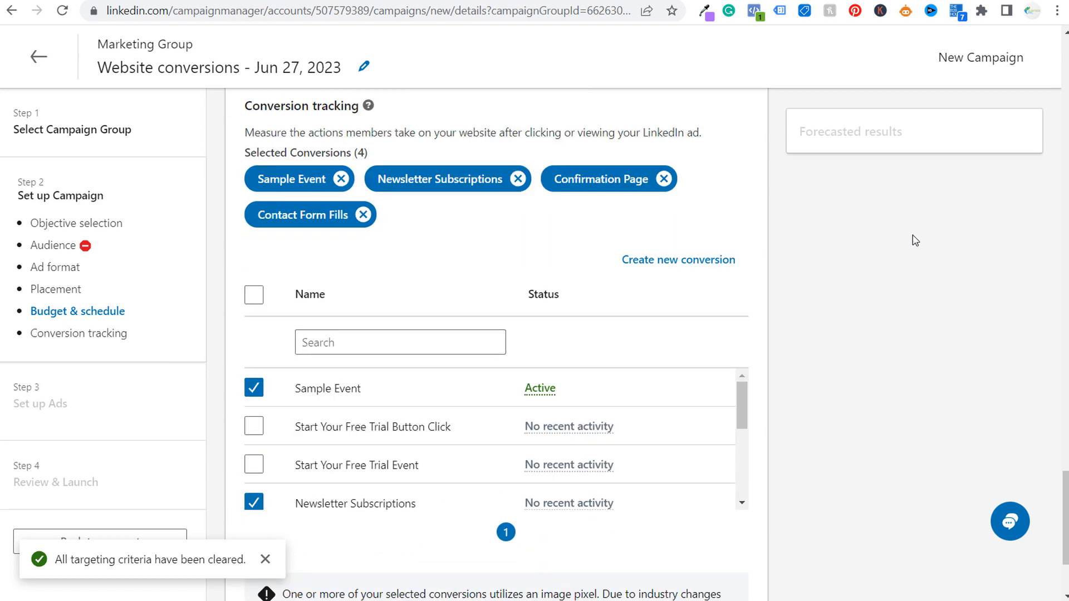
pyautogui.click(363, 216)
pyautogui.click(518, 179)
pyautogui.click(488, 179)
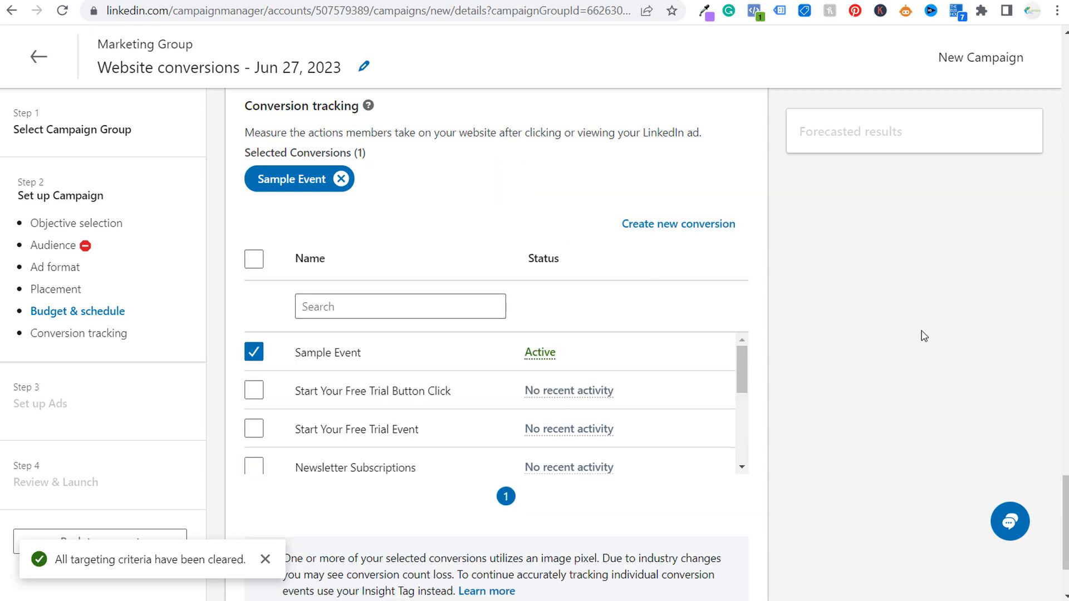
pyautogui.scroll(-2, 922, 335)
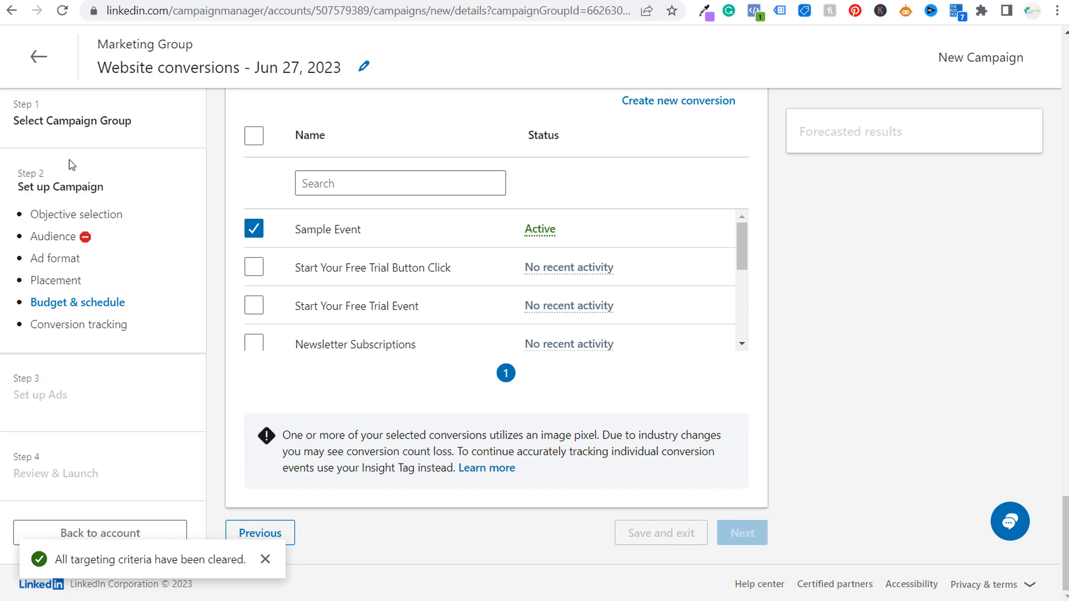
# Step: Exit the new website conversions campaign without saving it
pyautogui.click(38, 56)
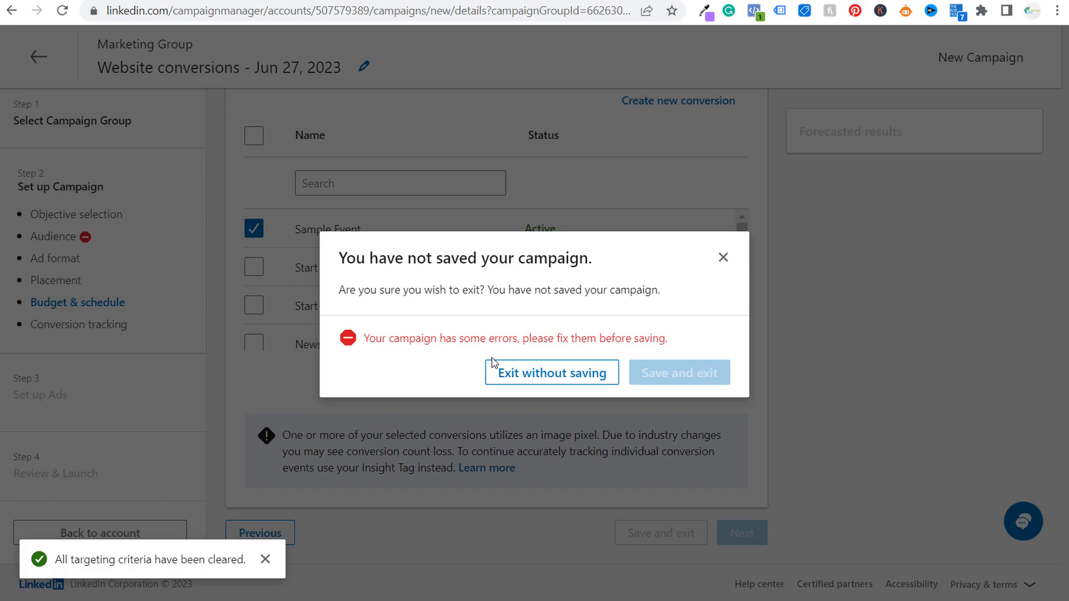
pyautogui.click(517, 379)
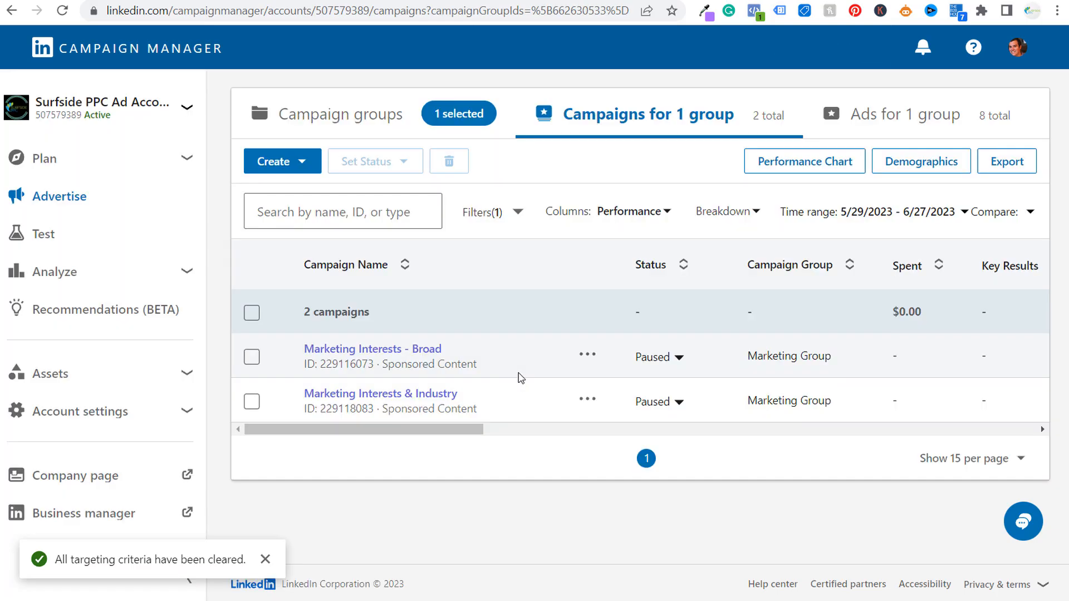
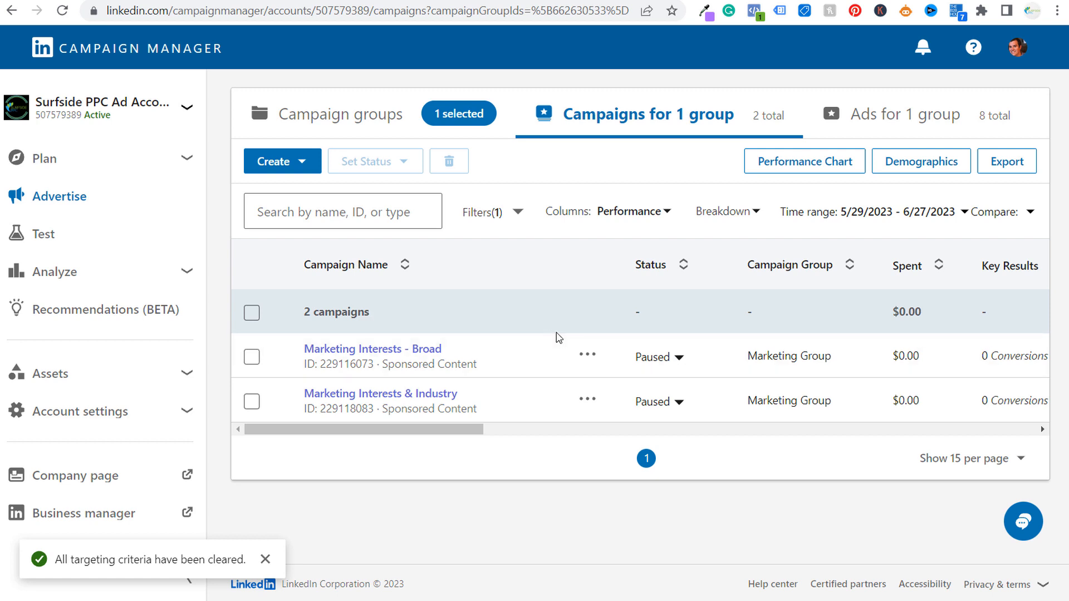
# Step: Start duplicating the Marketing Interests - Broad campaign within the Marketing Group, name the copy New Campaign and proceed to ad selection
pyautogui.click(595, 356)
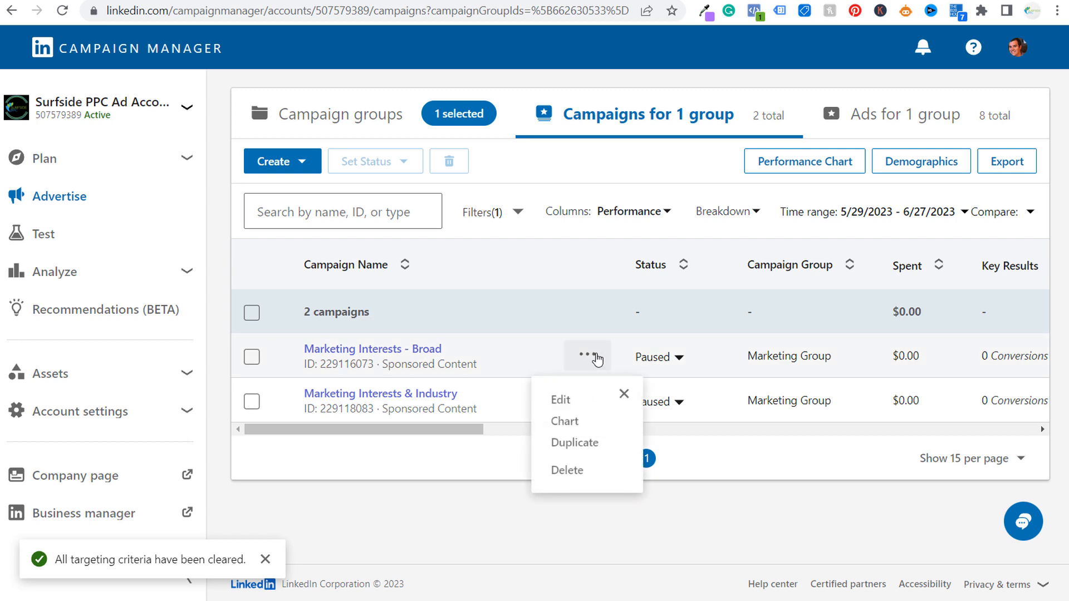
pyautogui.click(584, 446)
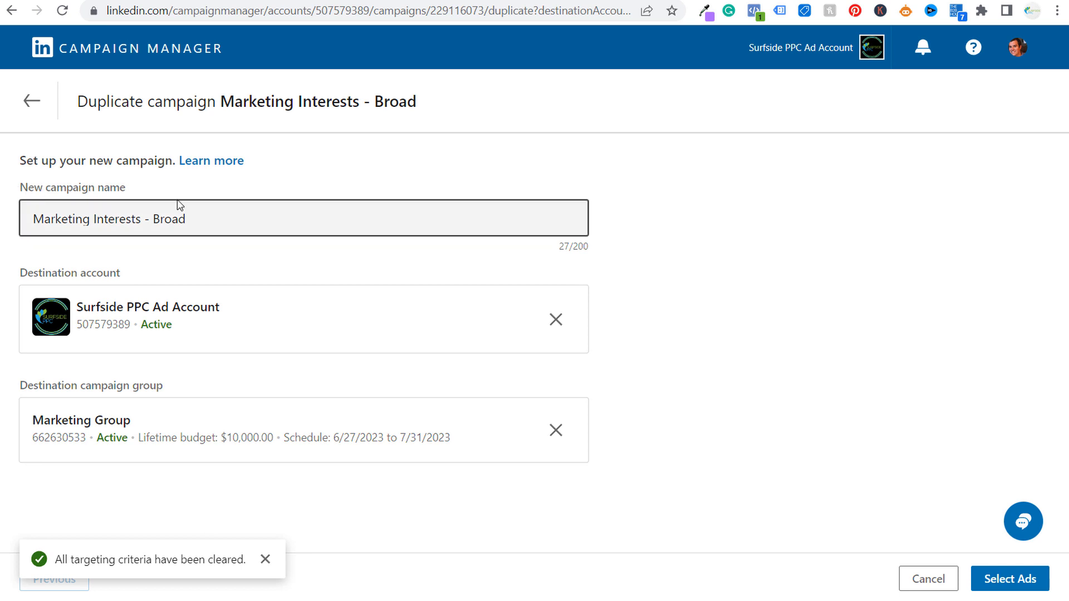
pyautogui.click(207, 219)
pyautogui.moveTo(207, 219); pyautogui.dragTo(22, 218)
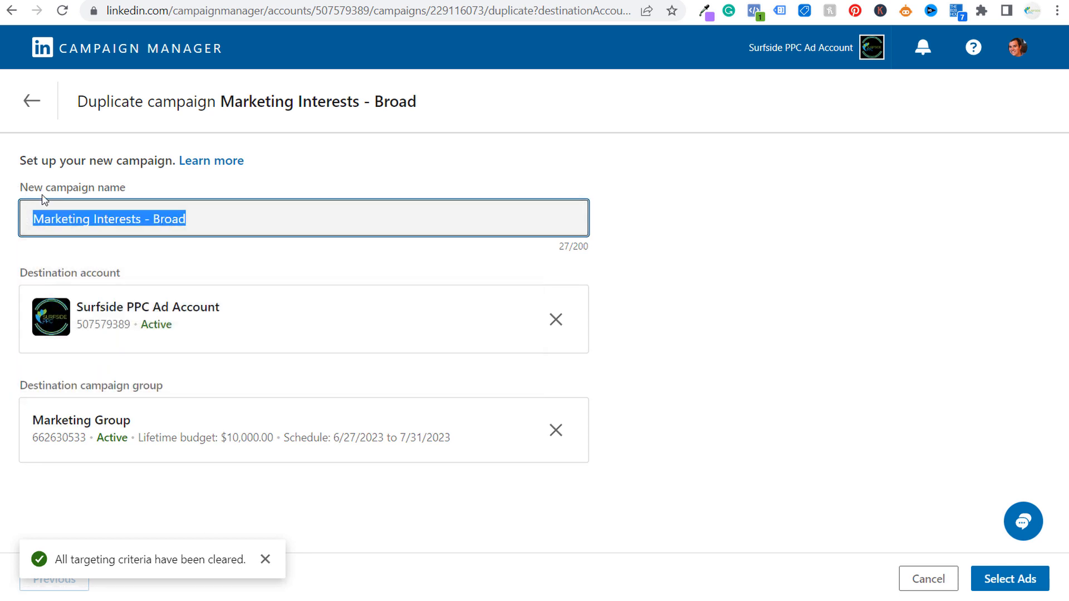
pyautogui.write('New Campaign')
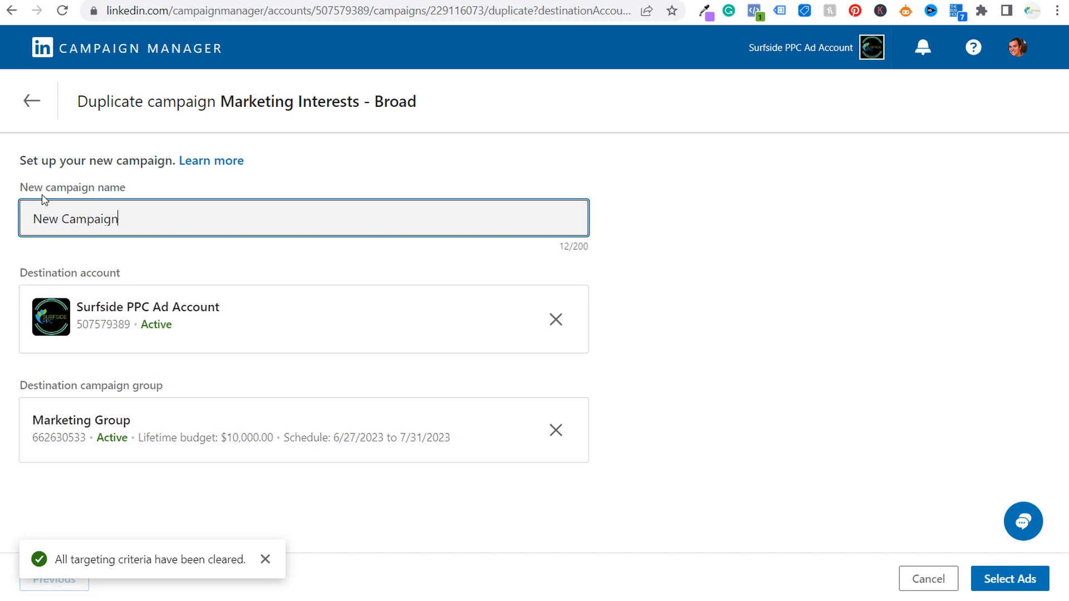
pyautogui.click(739, 174)
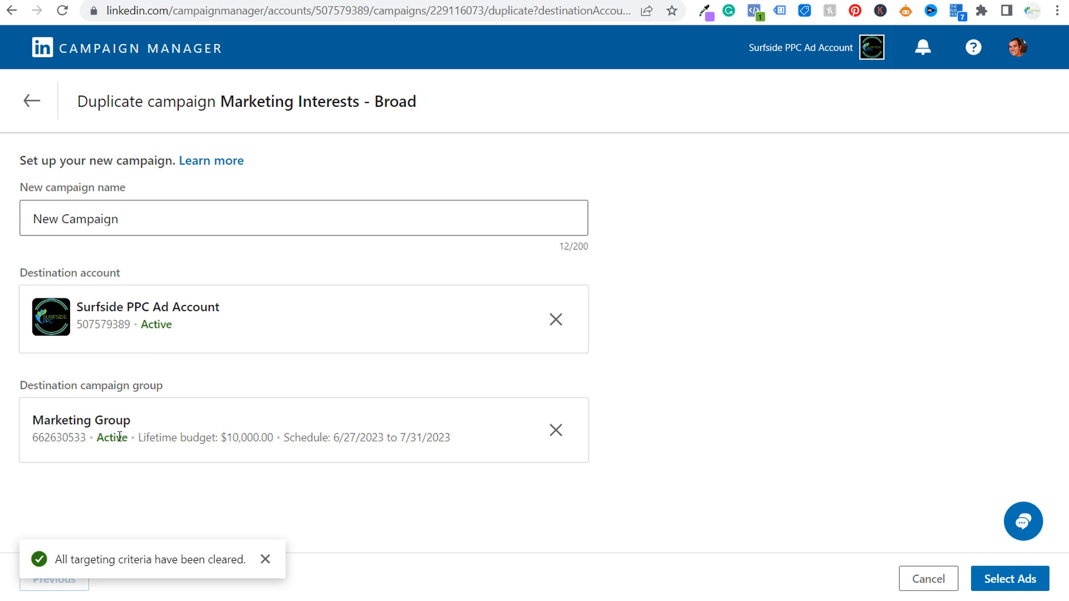
pyautogui.moveTo(40, 389); pyautogui.dragTo(129, 386)
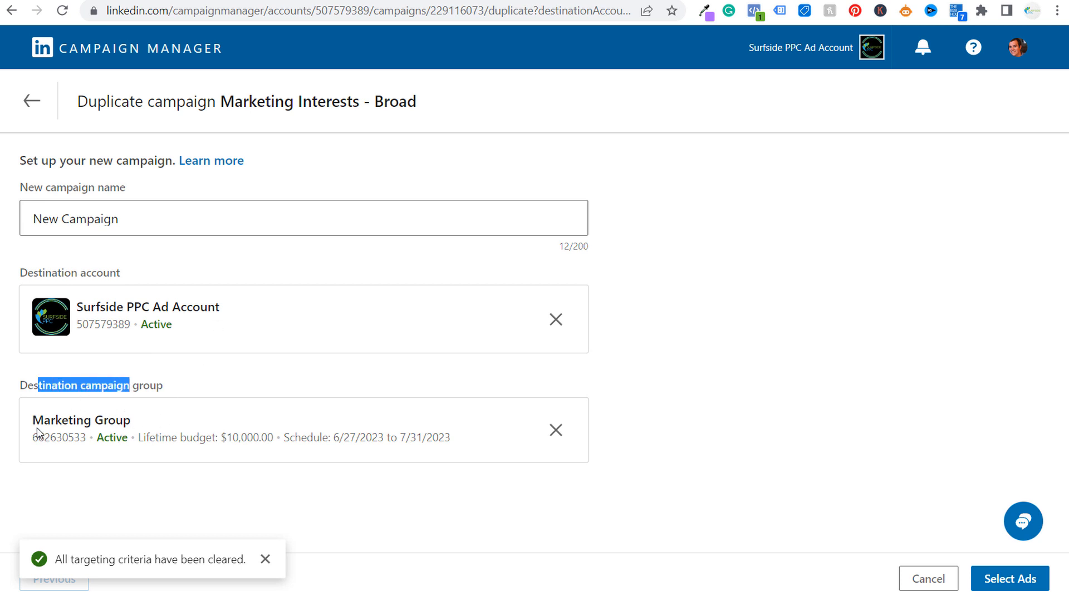
pyautogui.click(701, 439)
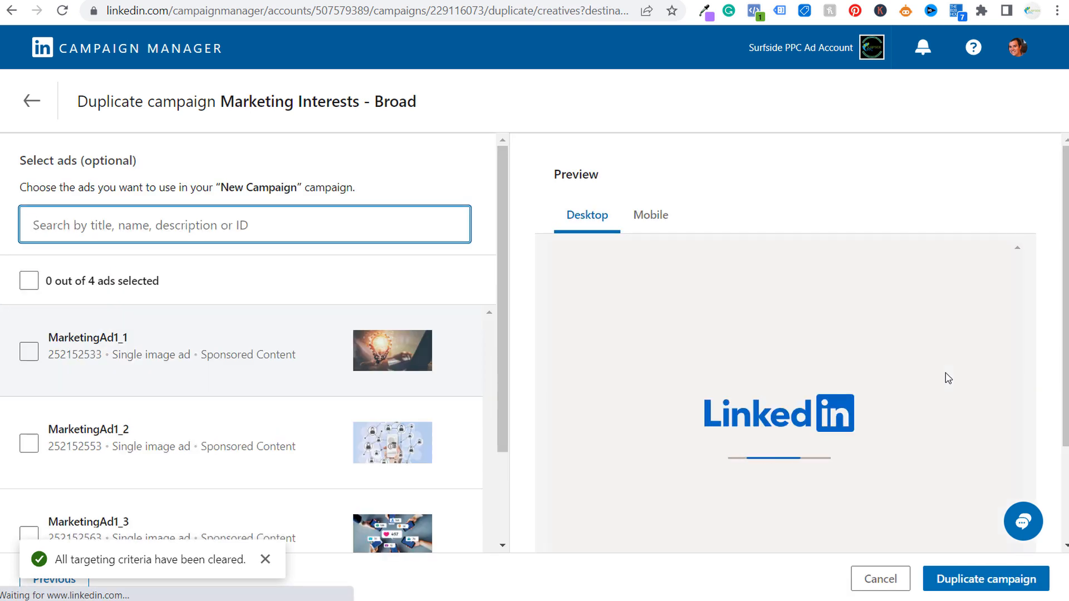
# Step: Include all four MarketingAd1 ads, link each one to its original ad, and duplicate the campaign
pyautogui.click(22, 285)
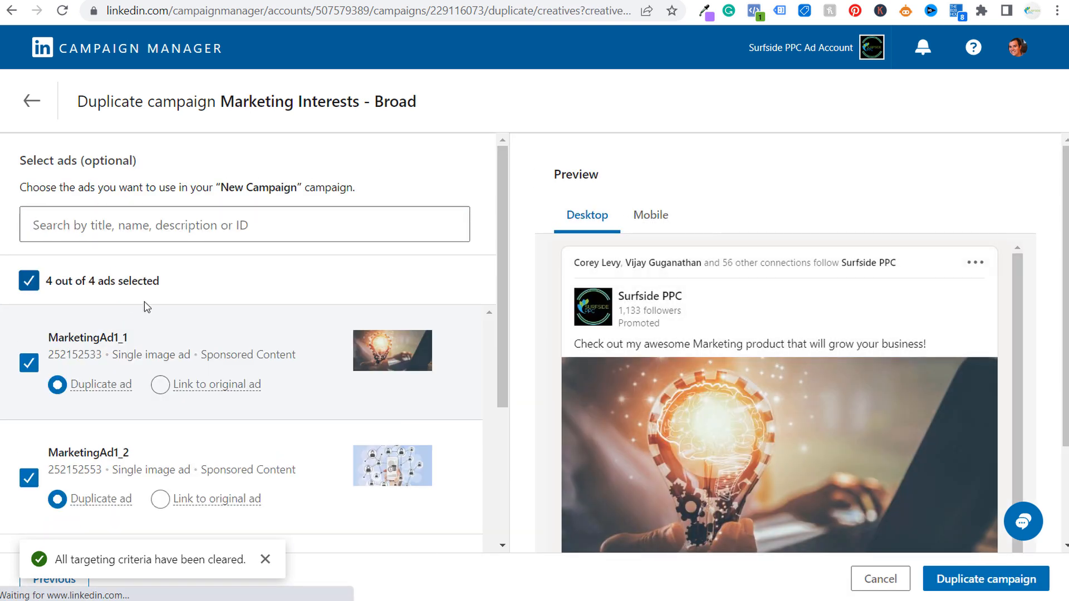
pyautogui.moveTo(106, 505)
pyautogui.click(160, 499)
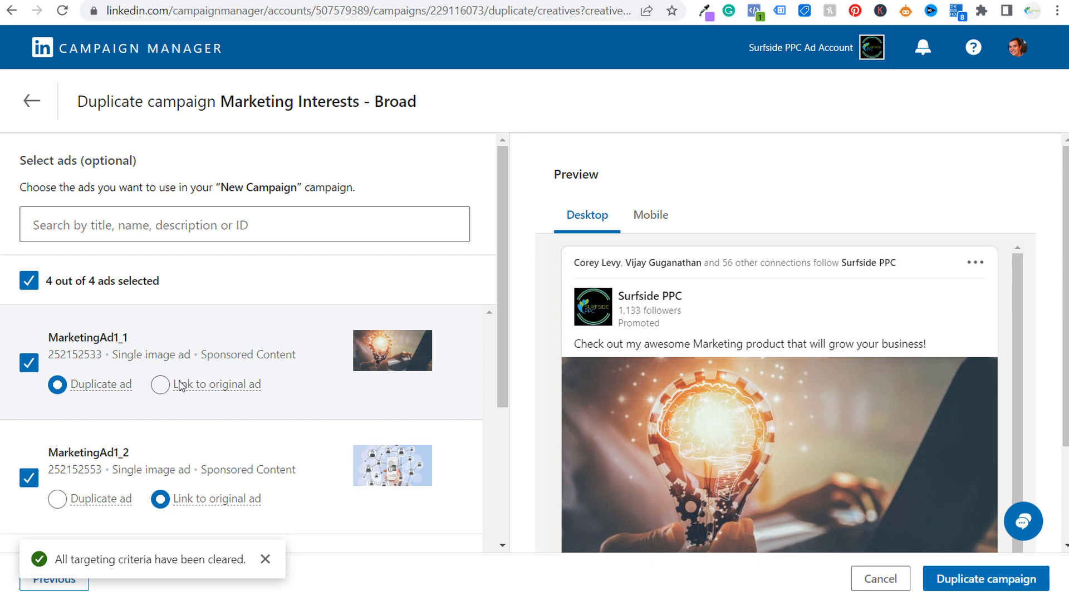
pyautogui.click(160, 384)
pyautogui.scroll(-3, 207, 375)
pyautogui.click(161, 402)
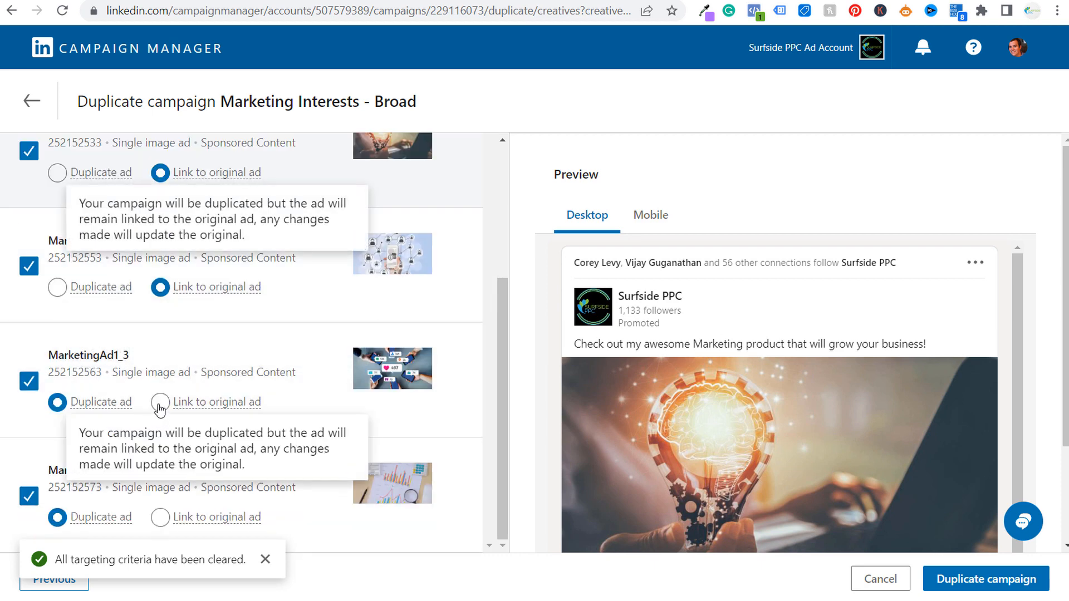
pyautogui.click(160, 517)
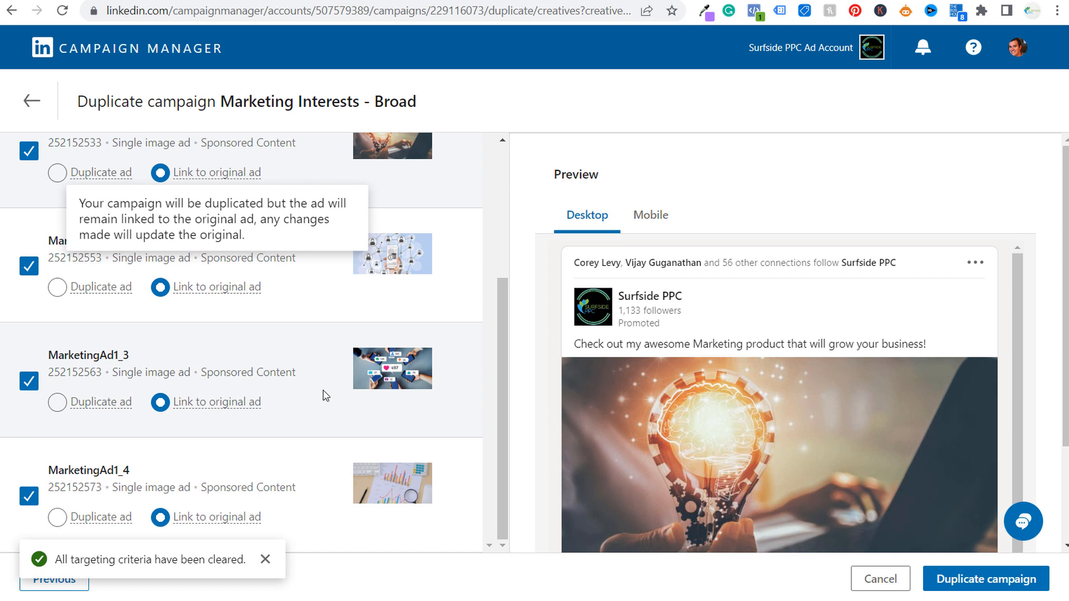
pyautogui.click(947, 579)
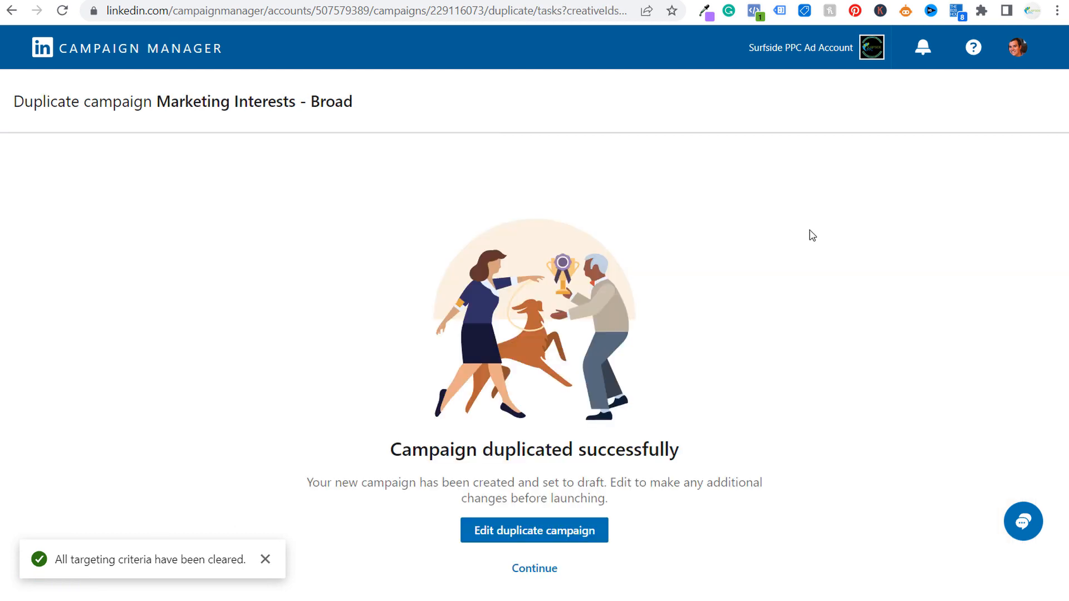
# Step: Open the duplicated campaign for editing and dismiss the notifications
pyautogui.click(548, 533)
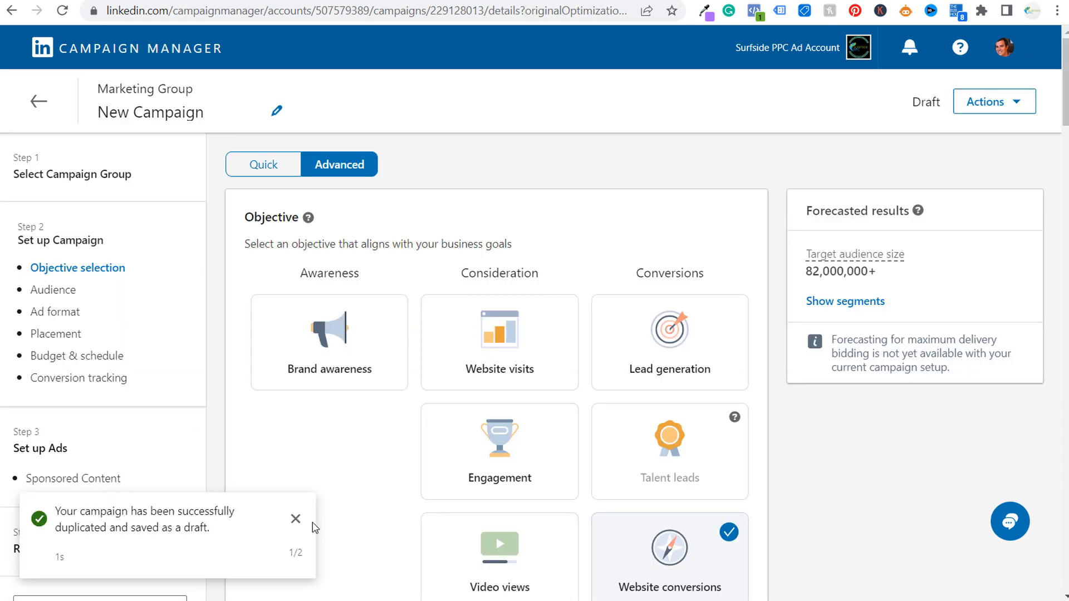
pyautogui.click(296, 519)
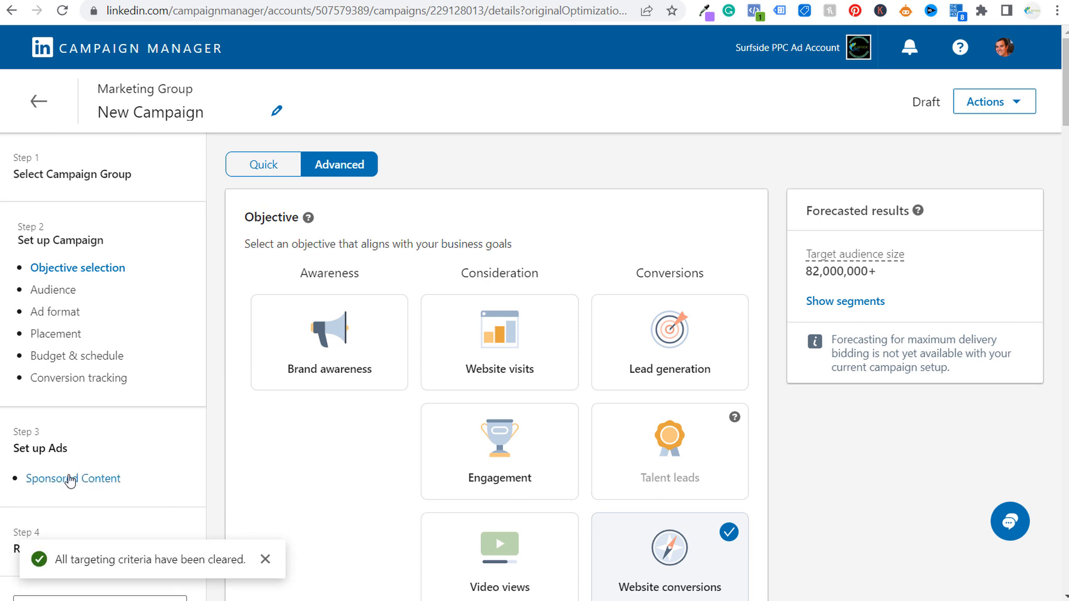
pyautogui.click(265, 560)
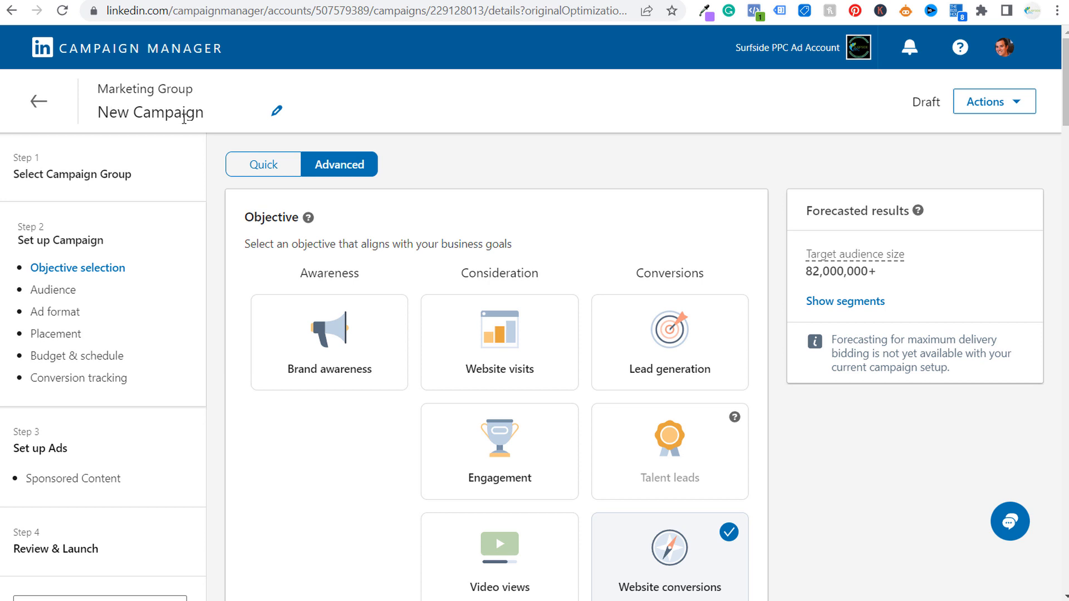
# Step: Apply the saved audience Marketing Inter & Indus to the duplicated campaign
pyautogui.scroll(-10, 888, 434)
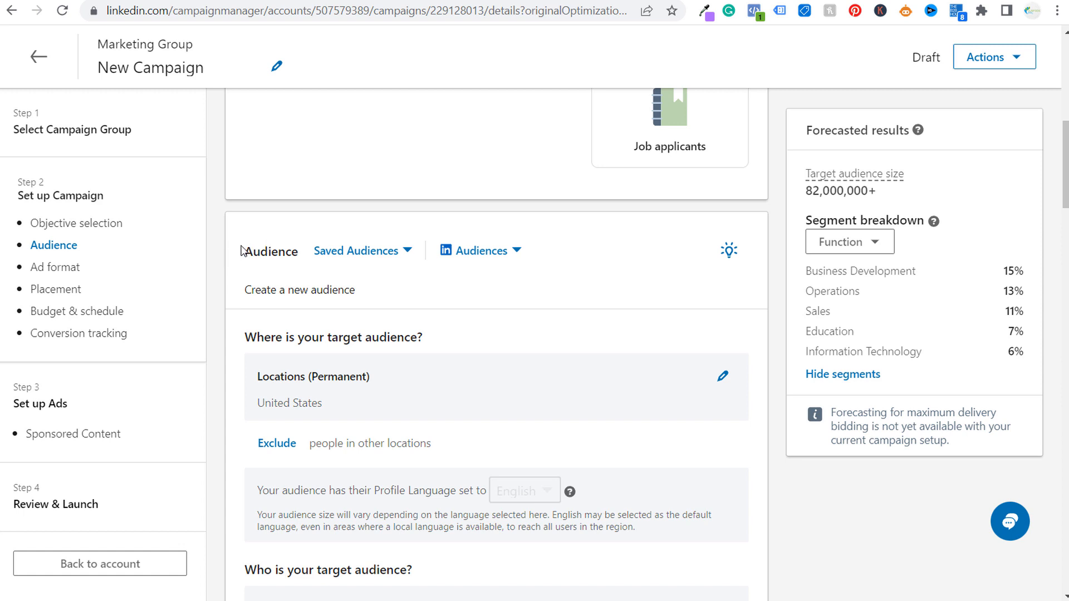
pyautogui.moveTo(241, 251); pyautogui.dragTo(299, 251)
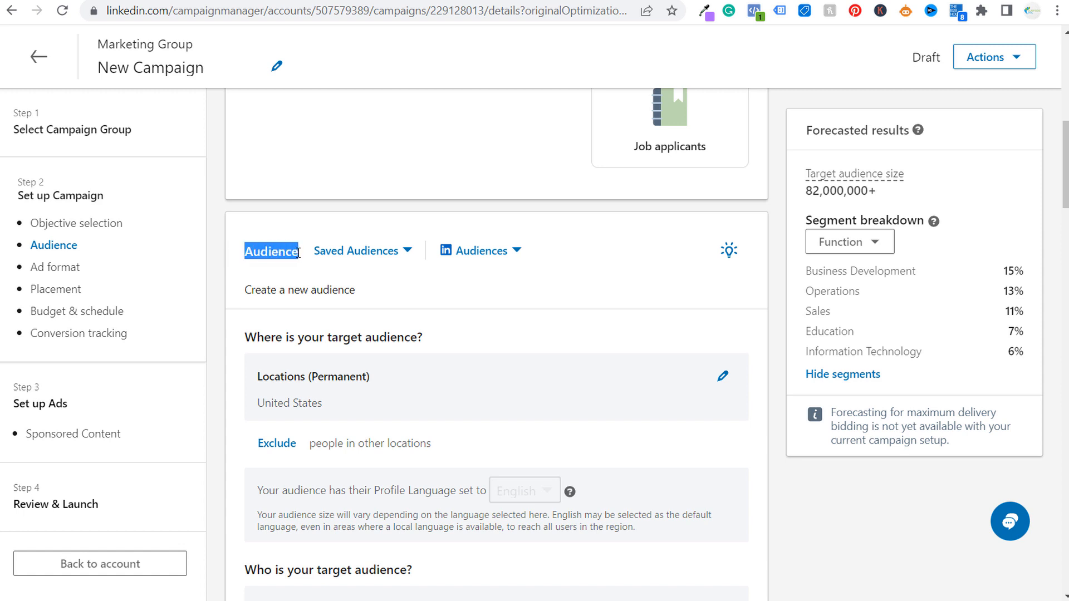
pyautogui.click(376, 258)
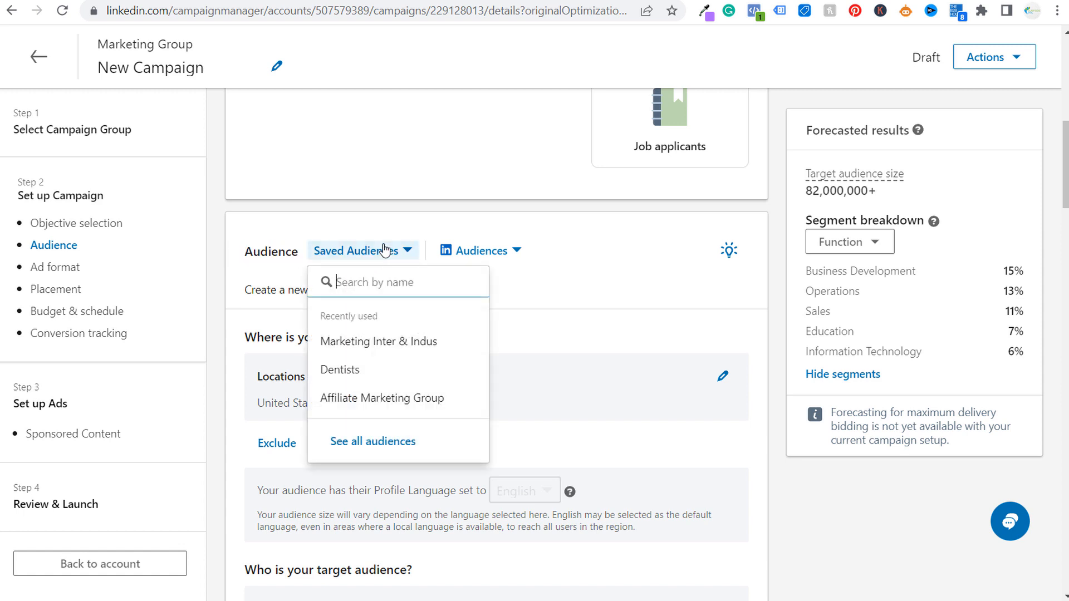
pyautogui.click(415, 345)
pyautogui.click(704, 372)
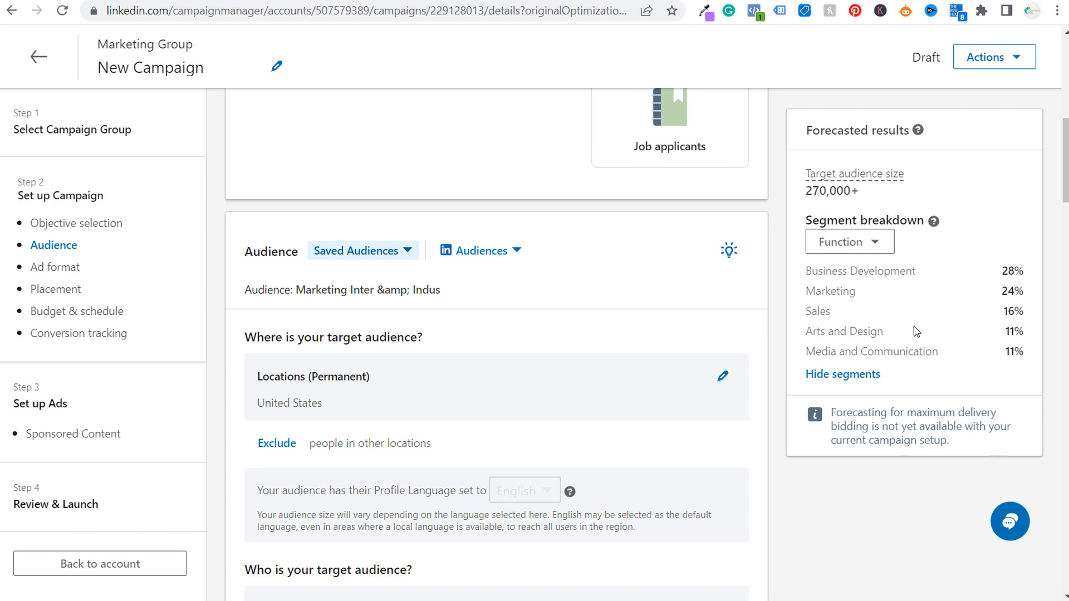
# Step: Review the applied audience's targeting criteria and the dialog for saving the audience, closing it without saving
pyautogui.scroll(-3, 563, 342)
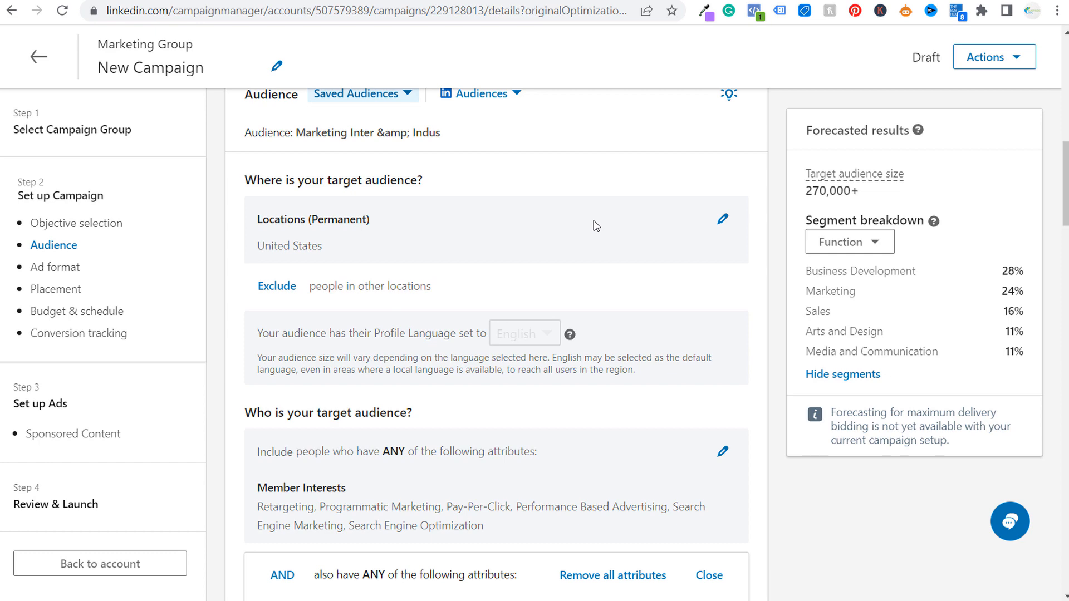
pyautogui.scroll(-8, 585, 227)
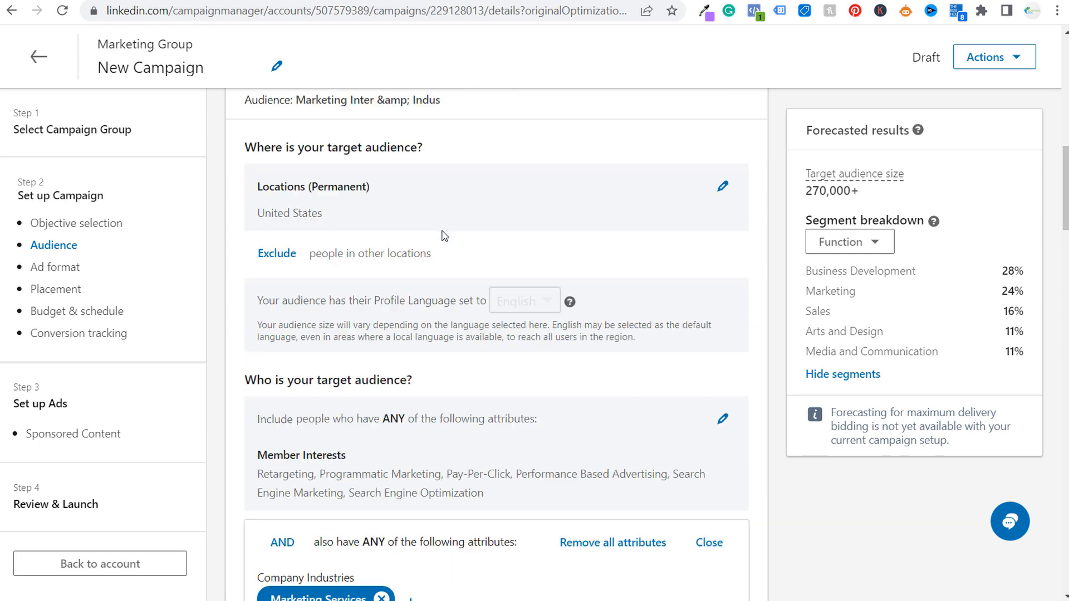
pyautogui.scroll(-3, 512, 429)
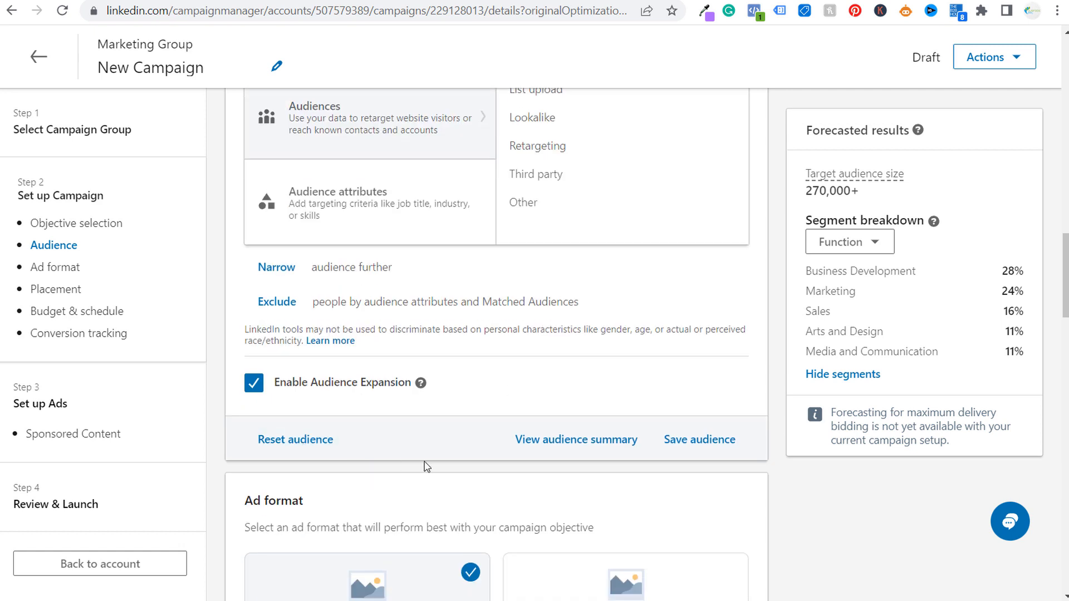
pyautogui.click(682, 446)
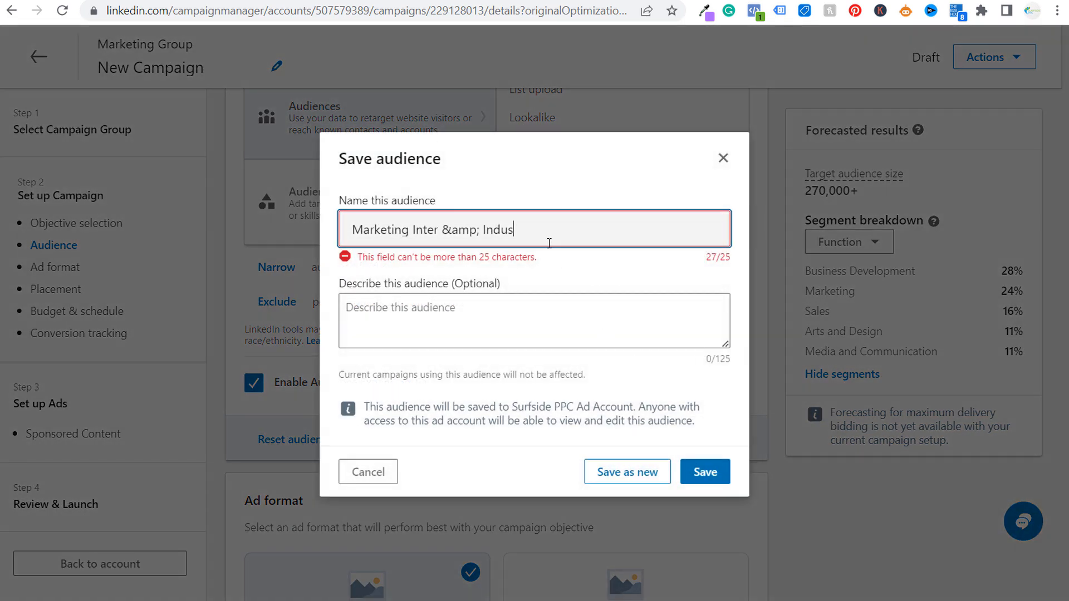
pyautogui.moveTo(557, 230); pyautogui.dragTo(350, 229)
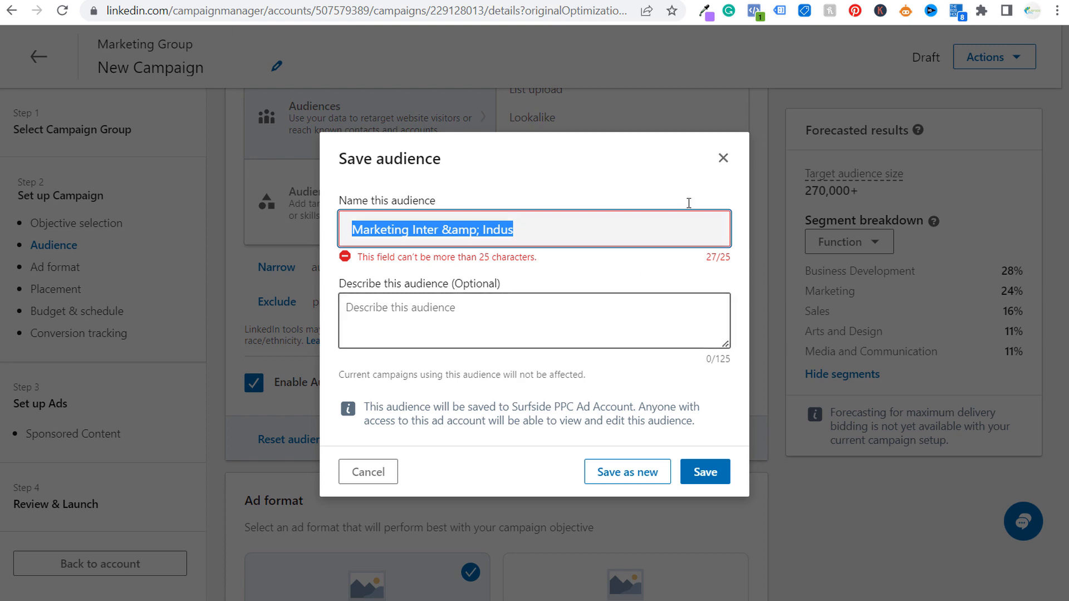
pyautogui.click(723, 158)
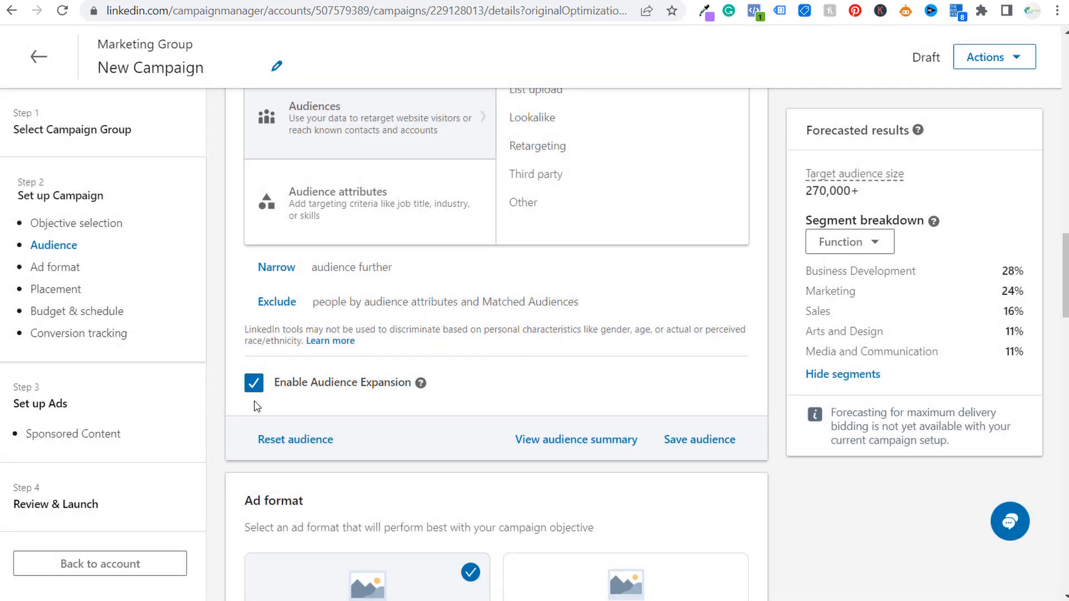
# Step: Reset the campaign's audience to clear all targeting criteria and check the list of recently used saved audiences
pyautogui.click(311, 443)
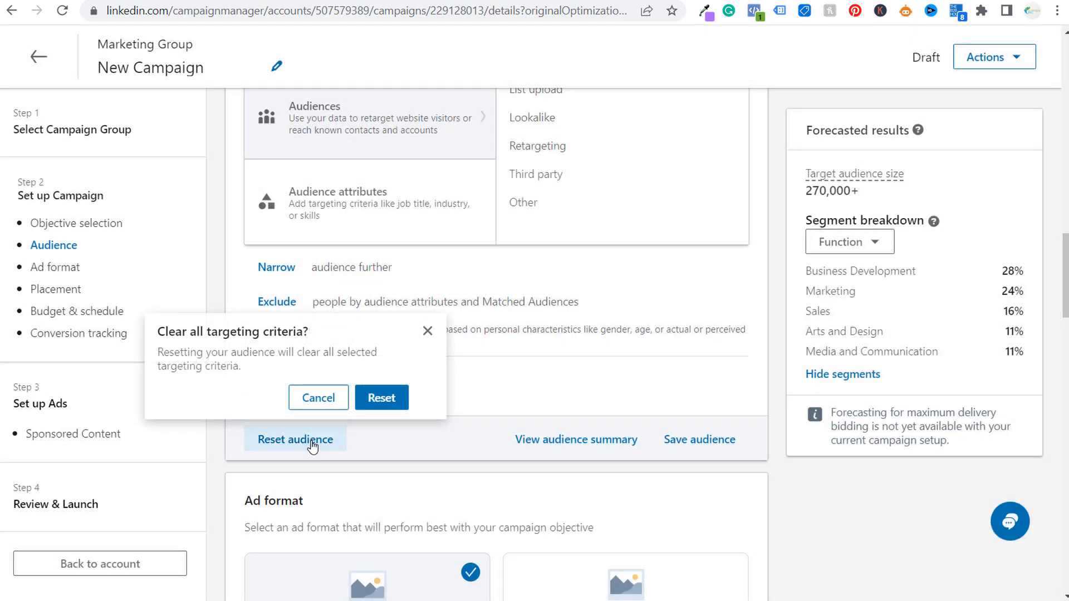
pyautogui.click(382, 398)
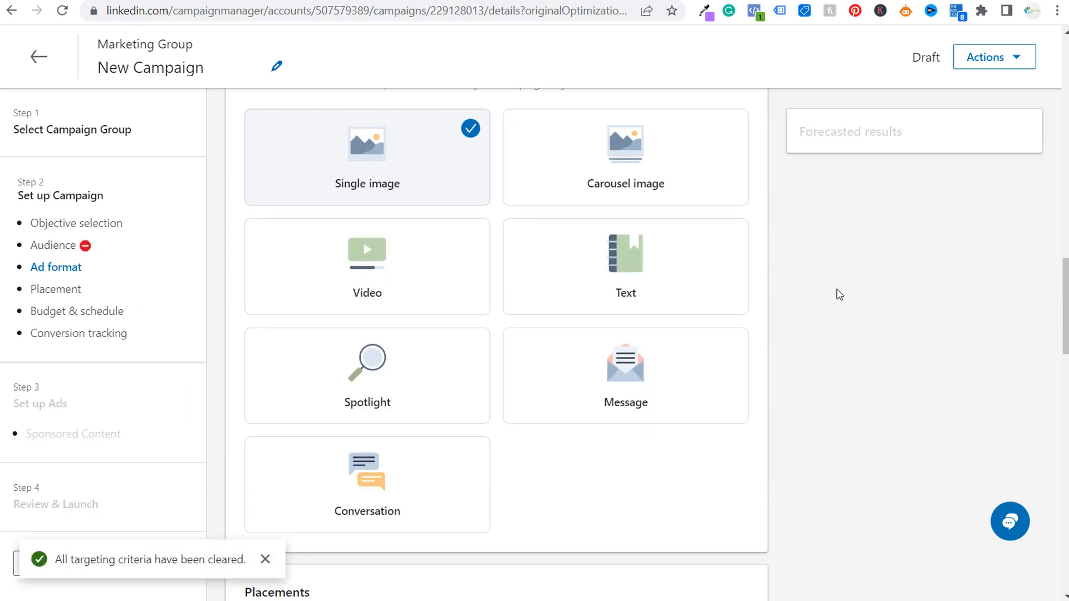
pyautogui.scroll(10, 836, 293)
pyautogui.scroll(2, 817, 292)
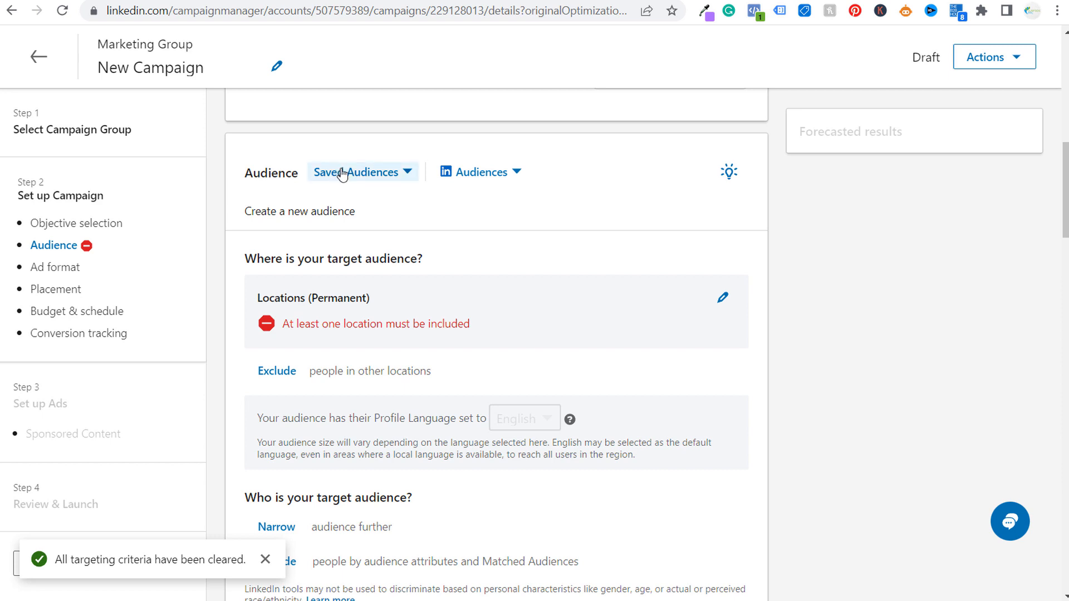
pyautogui.click(404, 172)
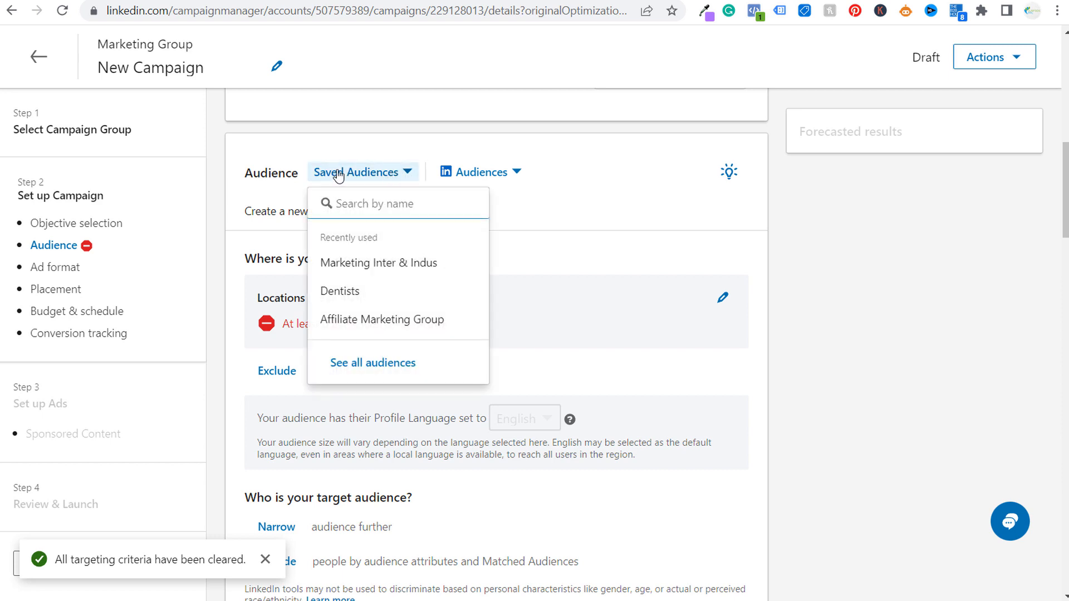
pyautogui.click(402, 173)
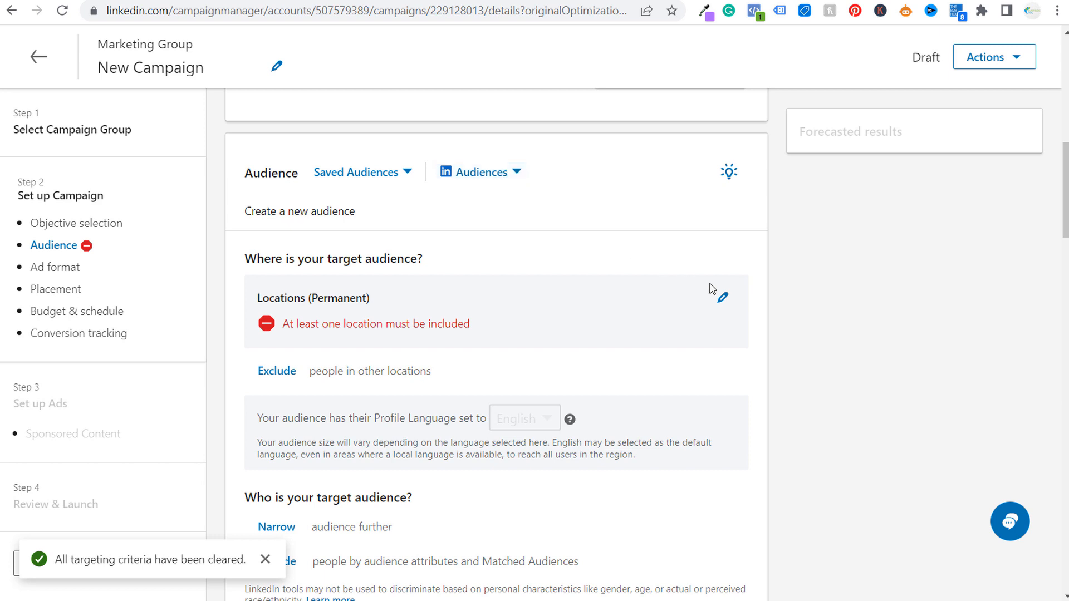
# Step: Add United States as the permanent target location of the new audience
pyautogui.click(723, 298)
pyautogui.click(359, 501)
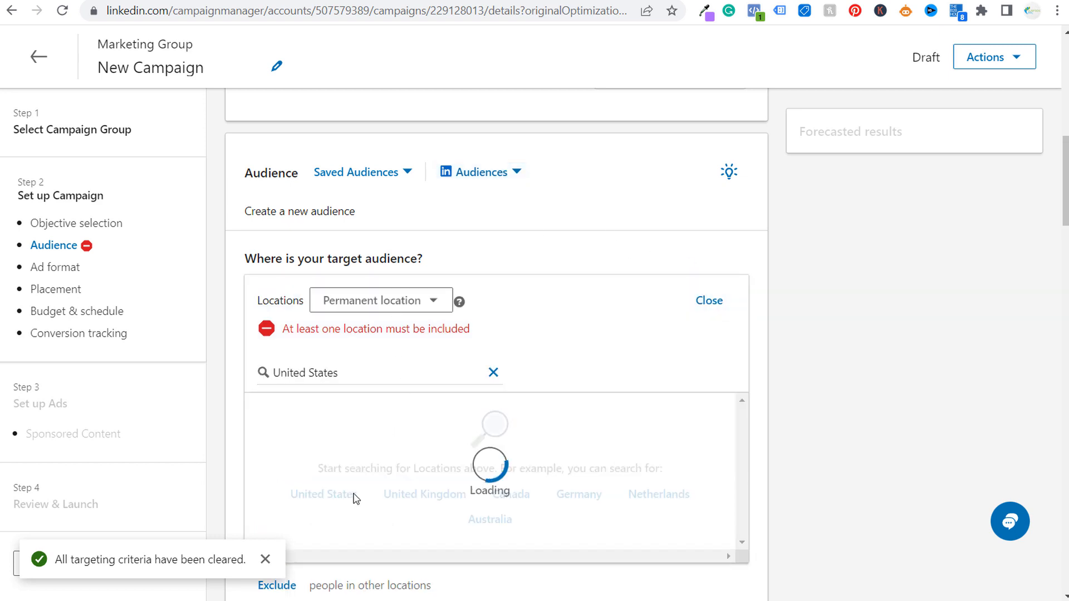
pyautogui.click(709, 300)
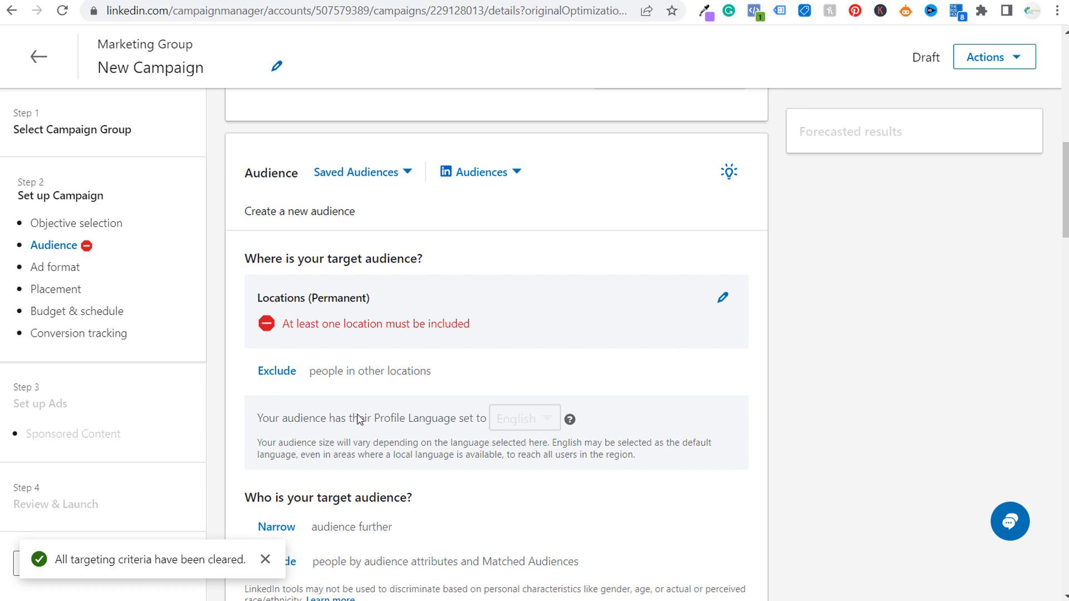
pyautogui.moveTo(260, 419); pyautogui.dragTo(405, 419)
pyautogui.click(407, 418)
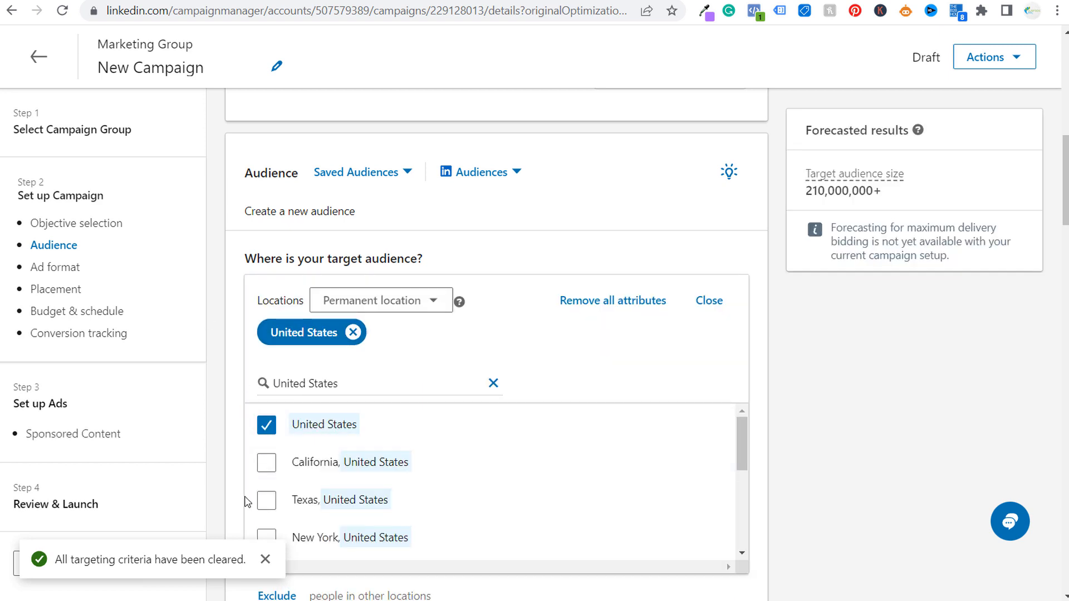
pyautogui.click(709, 301)
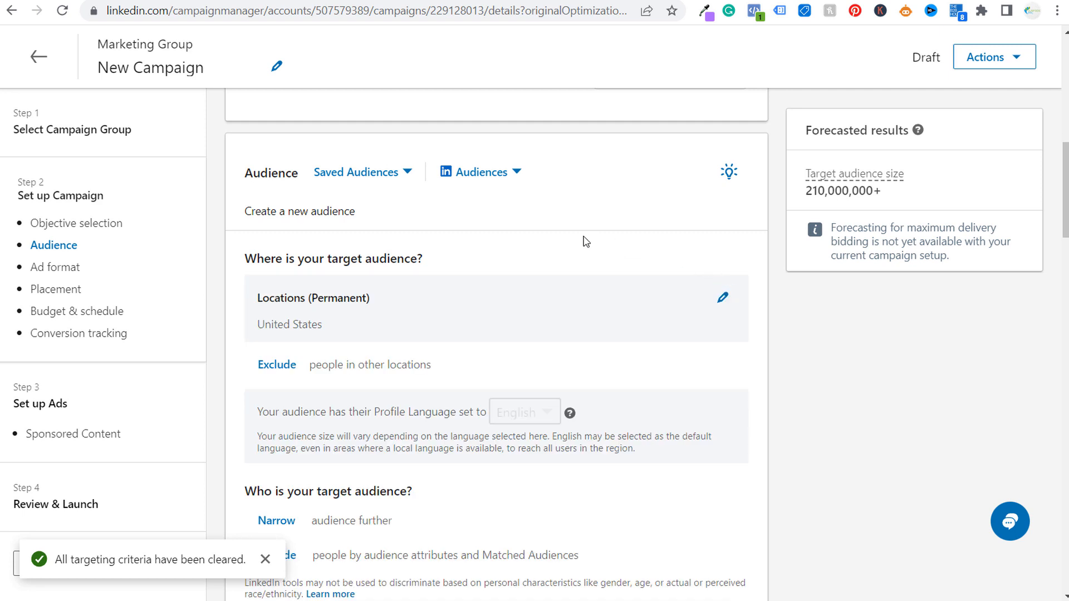
# Step: Apply LinkedIn's predefined audience Marketing Professionals, replacing the existing targeting selections
pyautogui.click(494, 177)
pyautogui.scroll(-1, 603, 271)
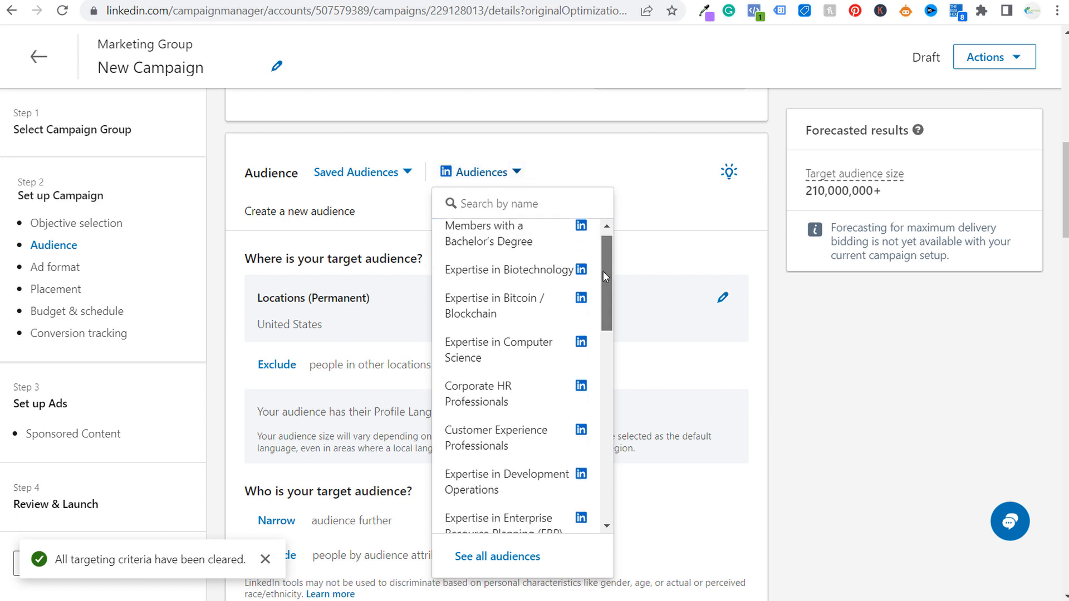
pyautogui.moveTo(603, 272); pyautogui.dragTo(605, 399)
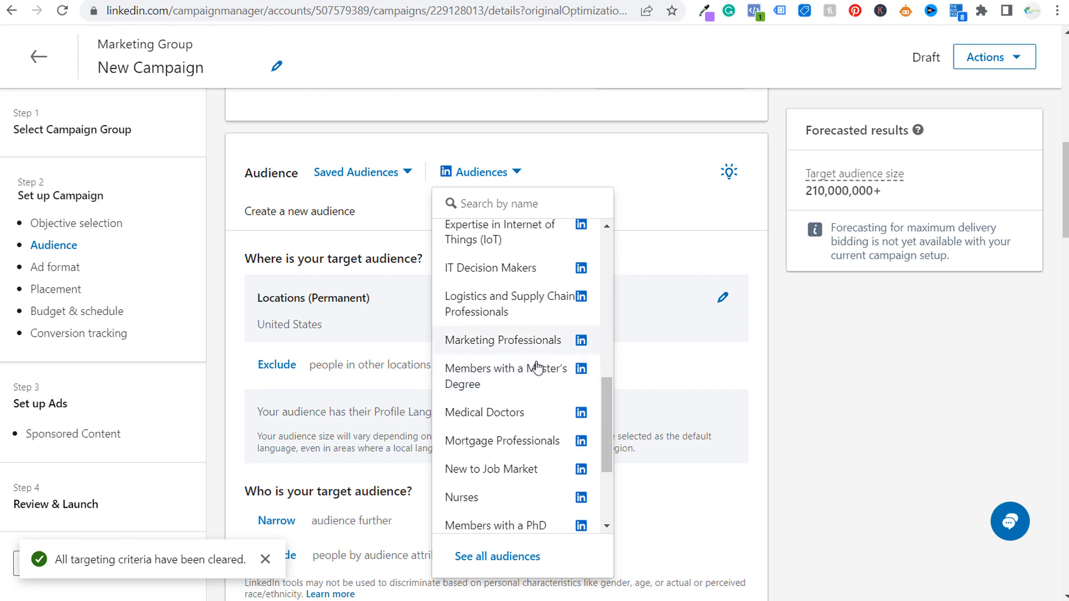
pyautogui.moveTo(603, 416); pyautogui.dragTo(610, 477)
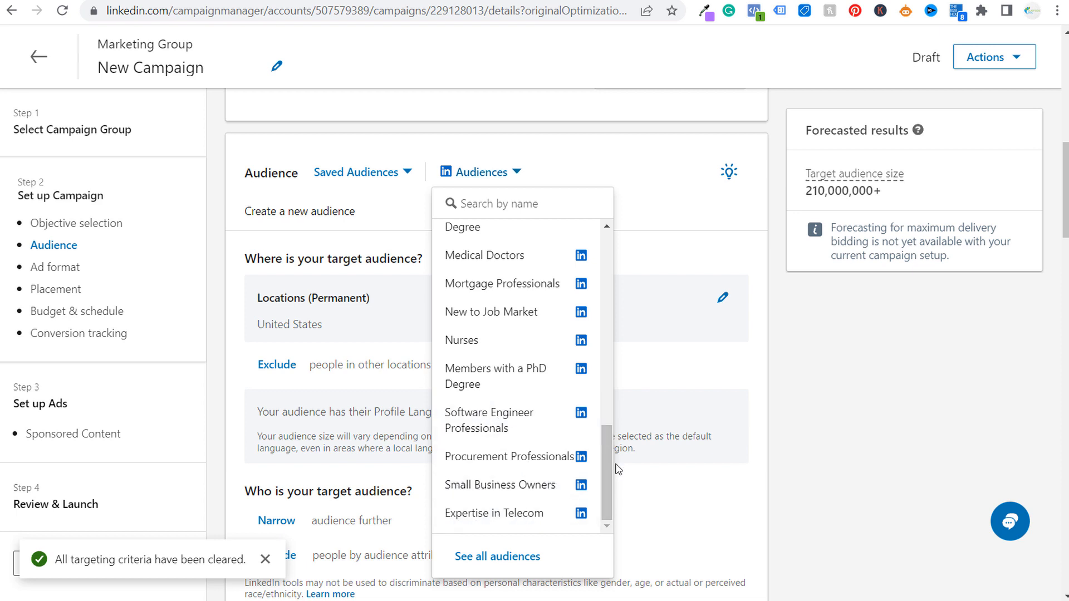
pyautogui.moveTo(610, 477); pyautogui.dragTo(613, 423)
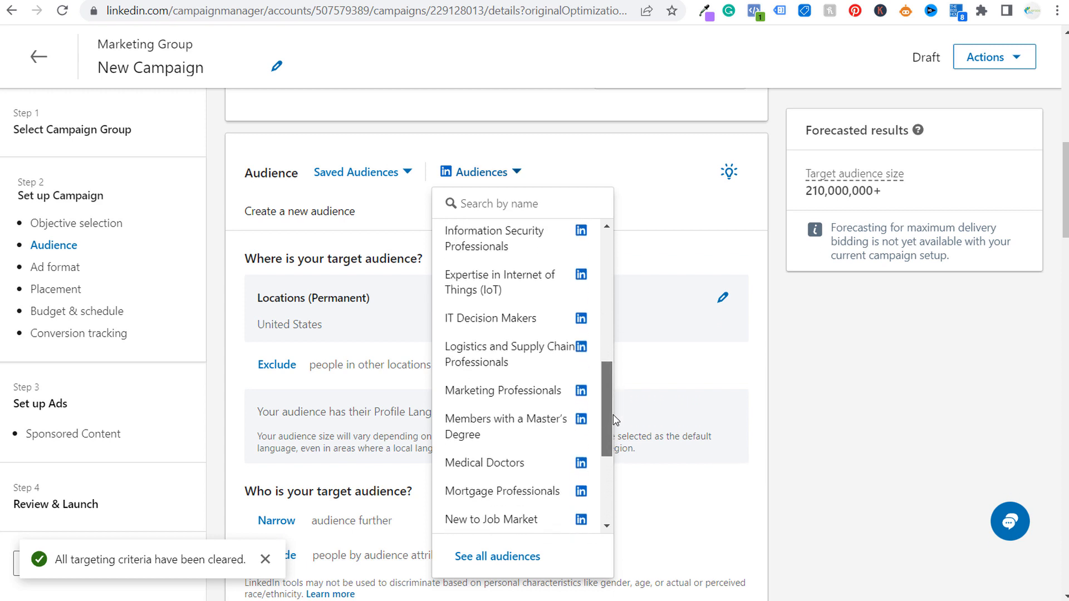
pyautogui.rightClick(614, 421)
pyautogui.click(612, 426)
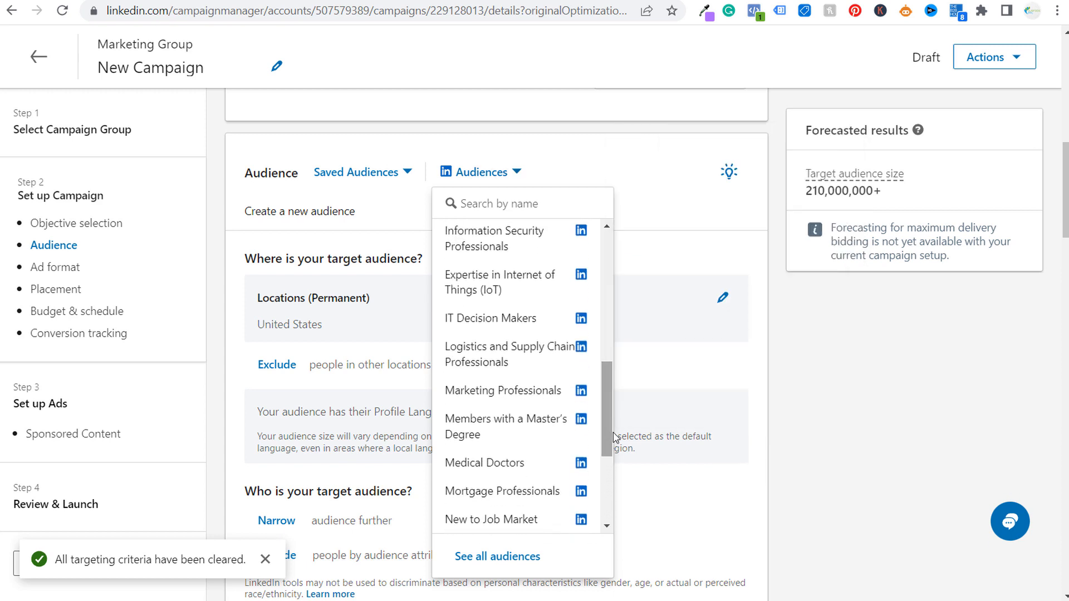
pyautogui.click(513, 392)
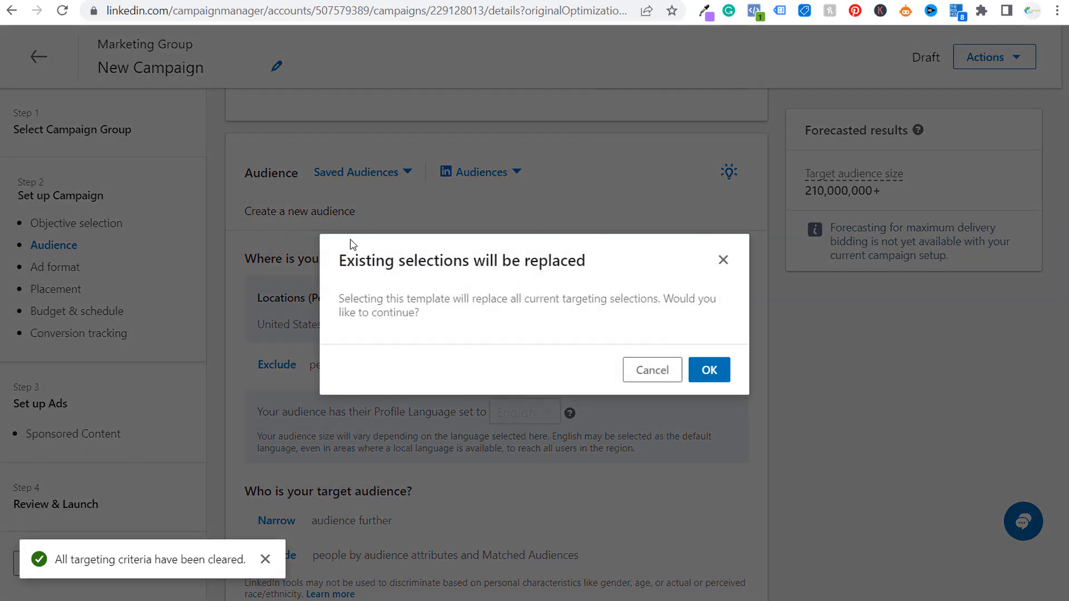
pyautogui.click(708, 371)
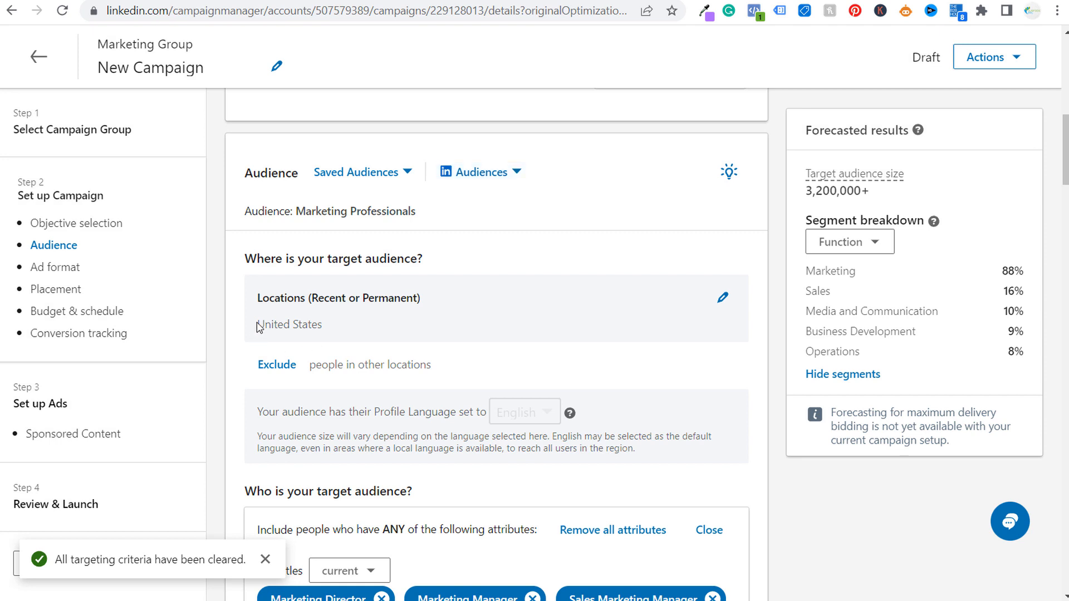
# Step: Set the location type of the United States targeting to Permanent location
pyautogui.moveTo(261, 329); pyautogui.dragTo(396, 332)
pyautogui.click(412, 330)
pyautogui.moveTo(233, 309); pyautogui.dragTo(423, 298)
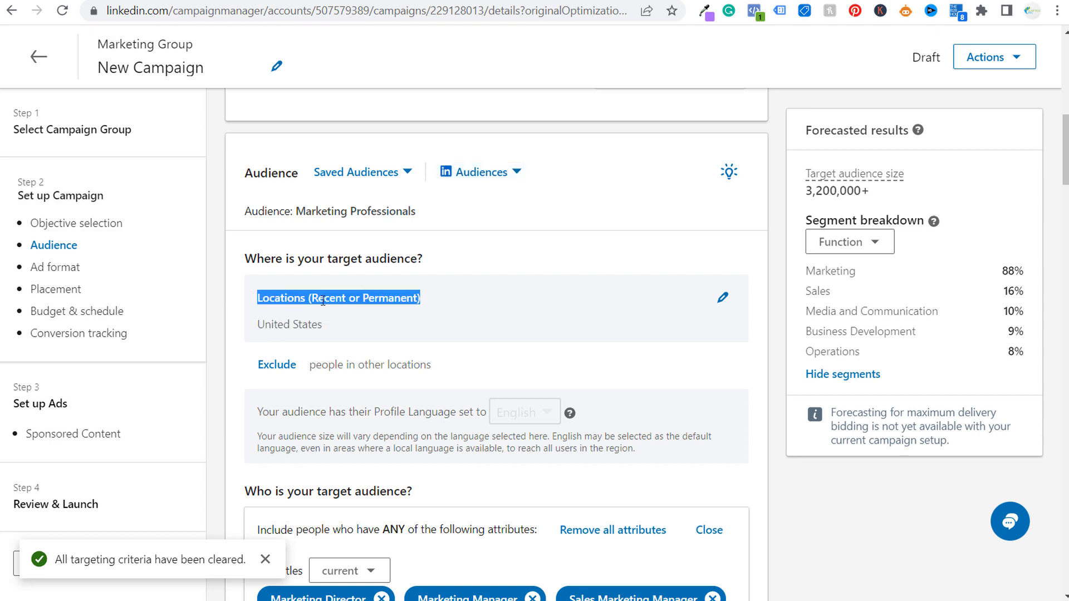
pyautogui.click(365, 297)
pyautogui.click(722, 296)
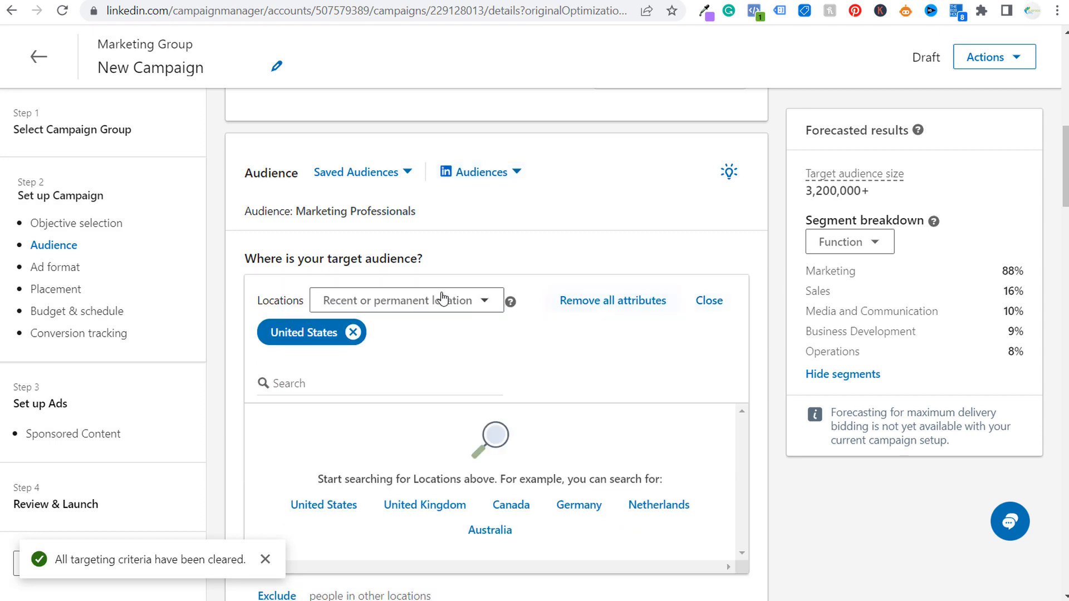
pyautogui.click(400, 301)
pyautogui.click(237, 398)
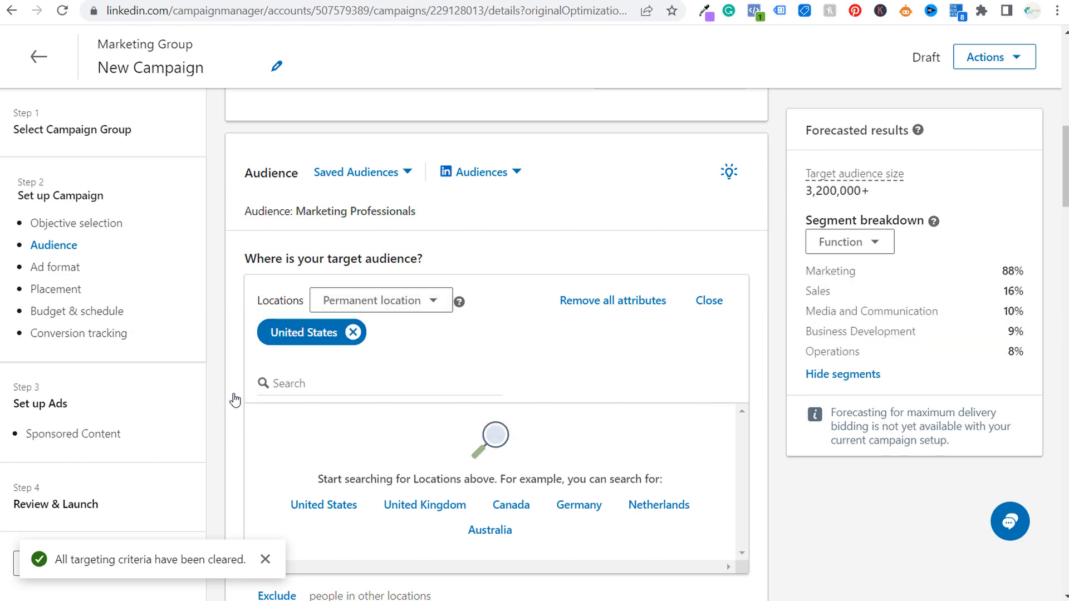
pyautogui.click(709, 300)
# Step: Review the current job titles included in the Marketing Professionals audience
pyautogui.scroll(-6, 704, 327)
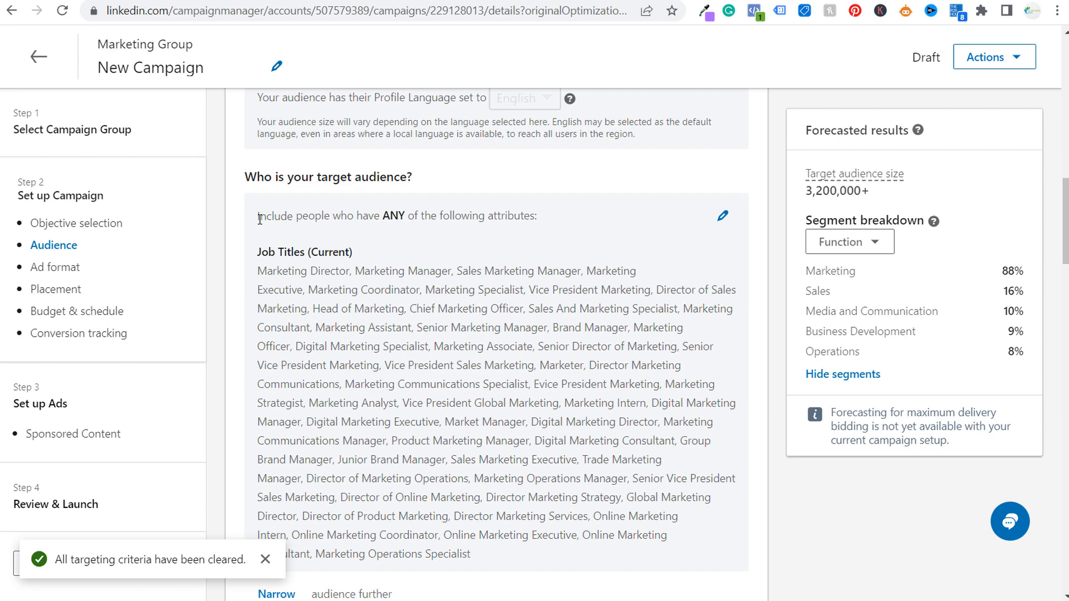
pyautogui.moveTo(259, 219); pyautogui.dragTo(545, 216)
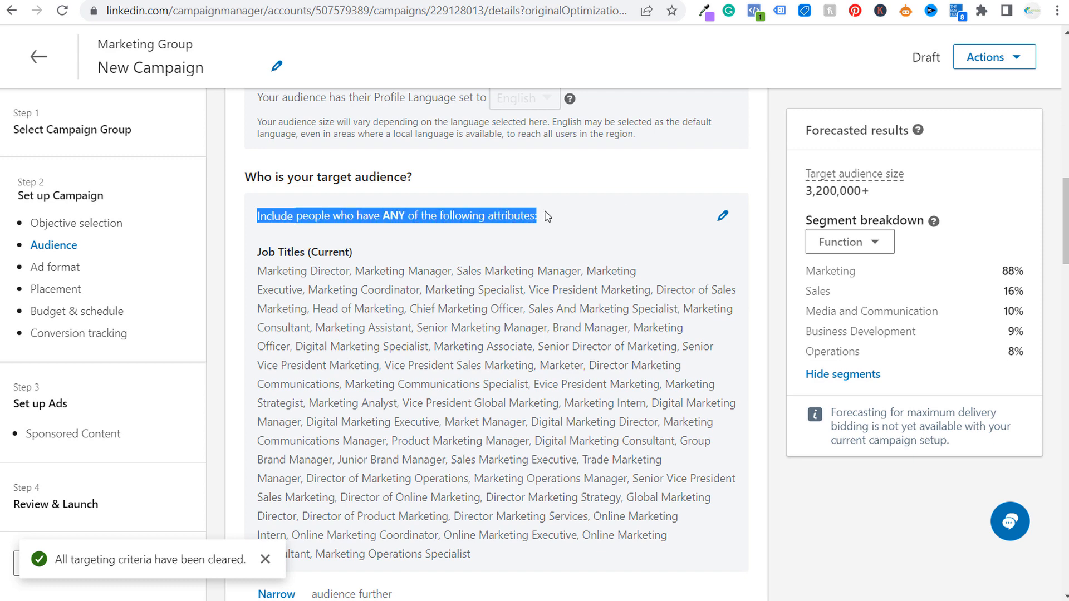
pyautogui.moveTo(873, 193); pyautogui.dragTo(805, 192)
pyautogui.click(367, 256)
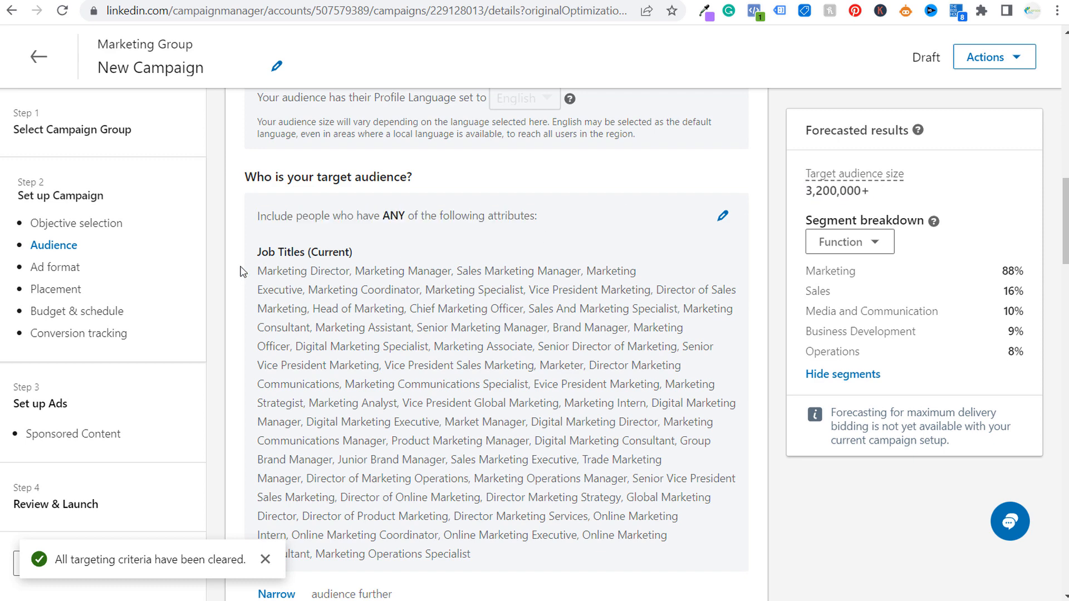
pyautogui.moveTo(253, 276); pyautogui.dragTo(678, 423)
pyautogui.click(675, 456)
pyautogui.scroll(4, 626, 379)
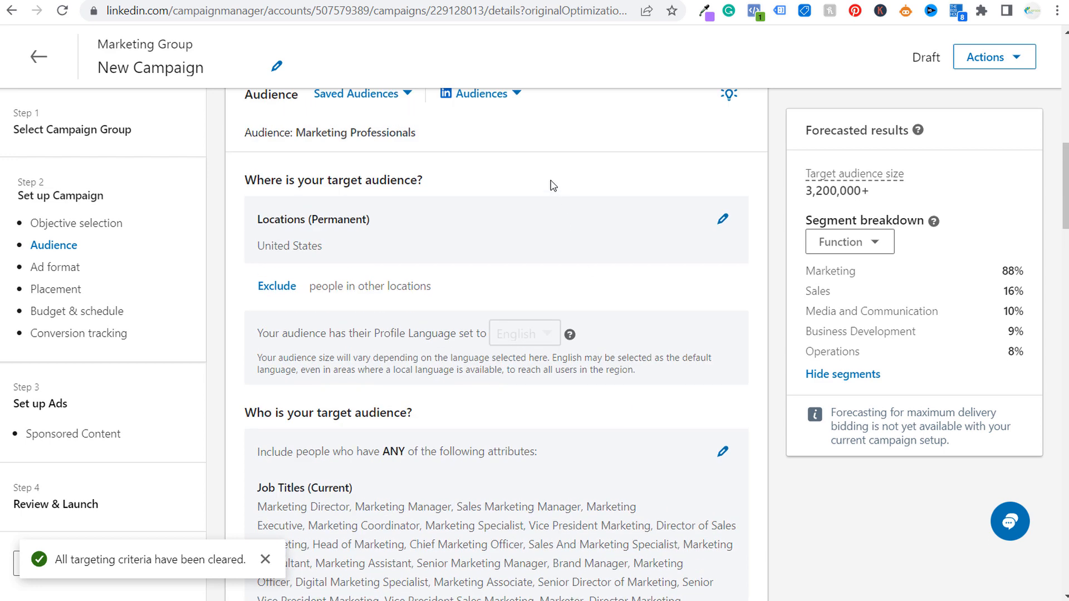
# Step: Browse LinkedIn's other predefined audiences without choosing one, and recheck the job titles of the applied audience
pyautogui.click(482, 99)
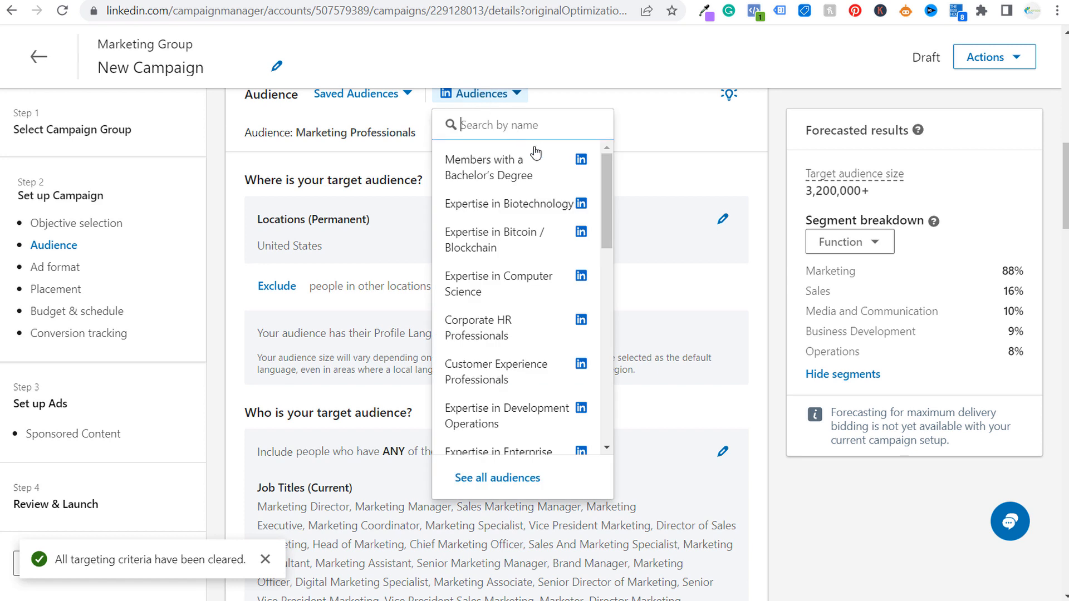
pyautogui.scroll(-2, 601, 186)
pyautogui.scroll(-1, 606, 205)
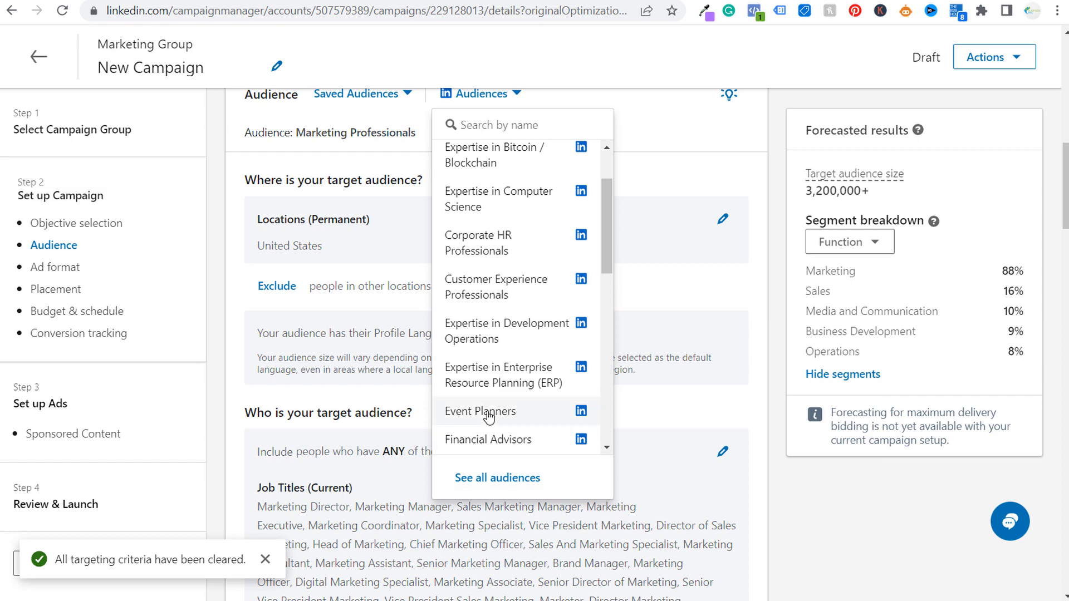
pyautogui.click(372, 557)
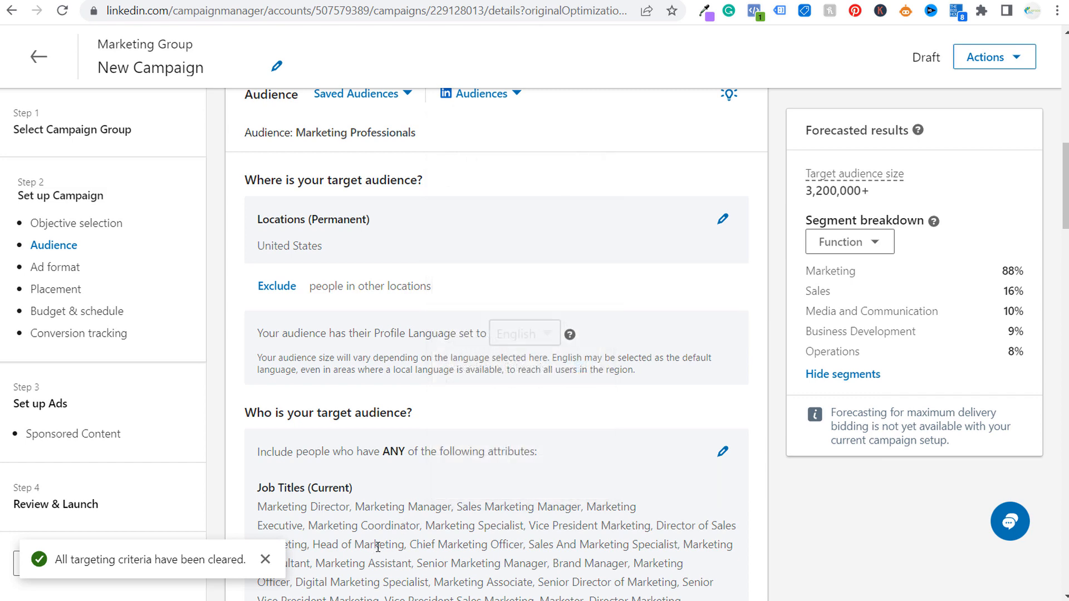
pyautogui.scroll(-3, 378, 520)
pyautogui.scroll(4, 470, 228)
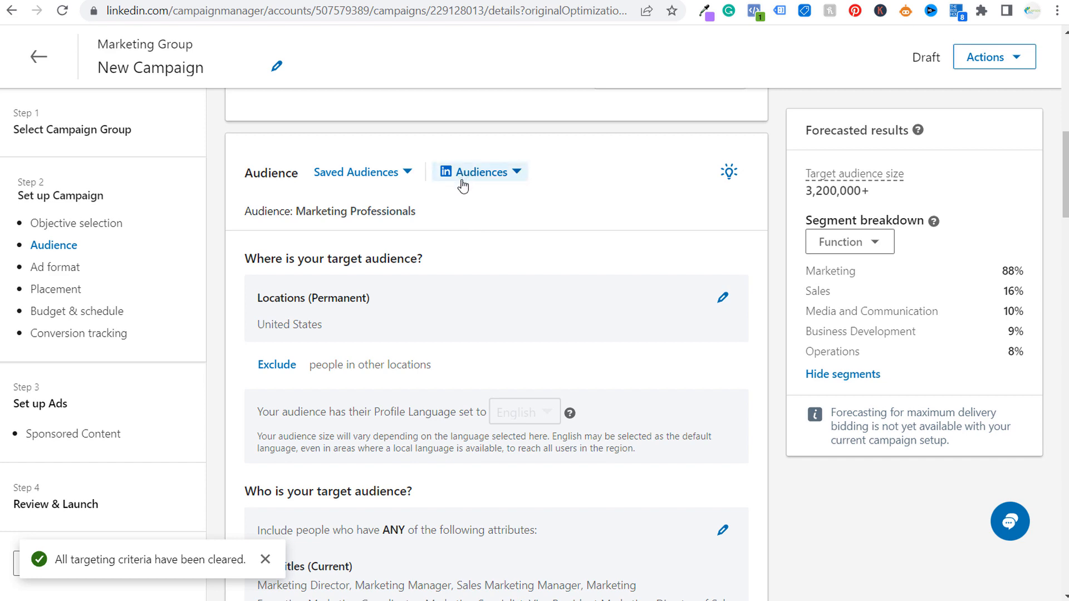
pyautogui.scroll(-7, 484, 221)
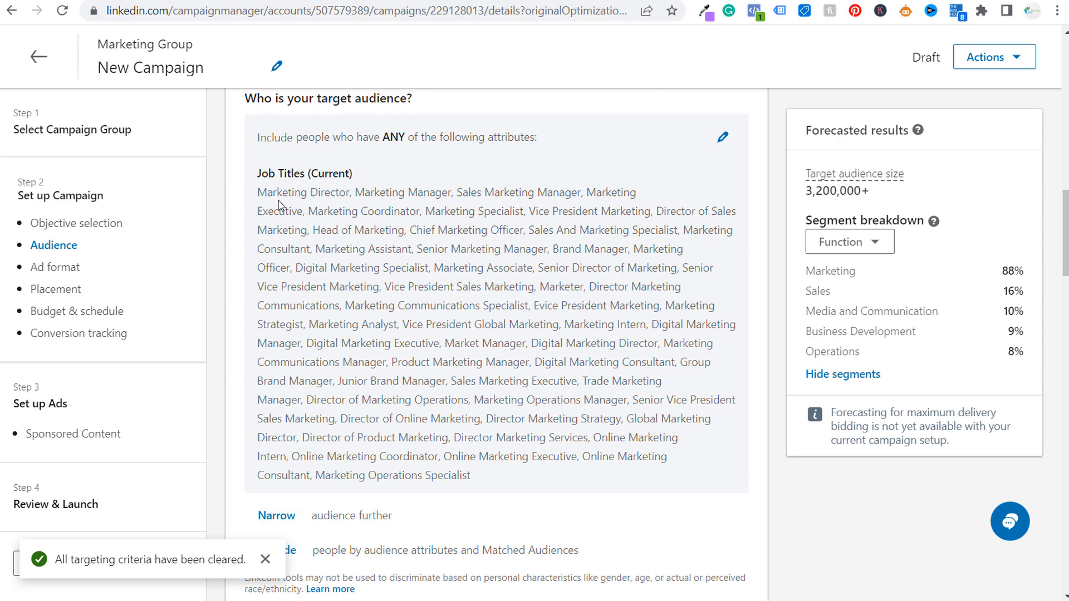
pyautogui.moveTo(262, 192); pyautogui.dragTo(609, 385)
pyautogui.click(609, 390)
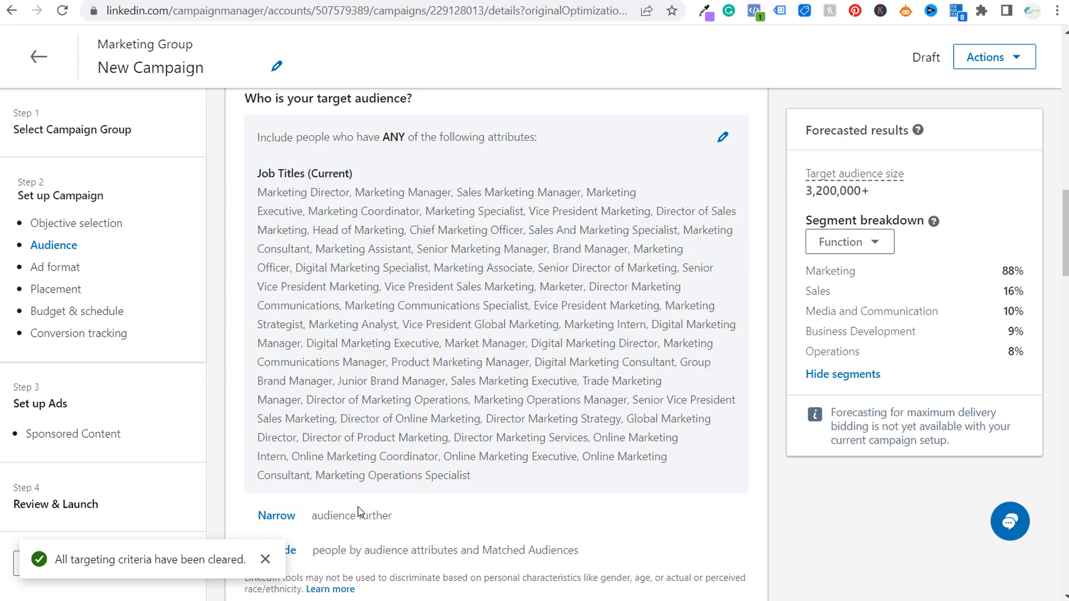
# Step: Narrow the audience further to people who also have the member skill Search Engines, and check the forecasted audience size
pyautogui.click(277, 515)
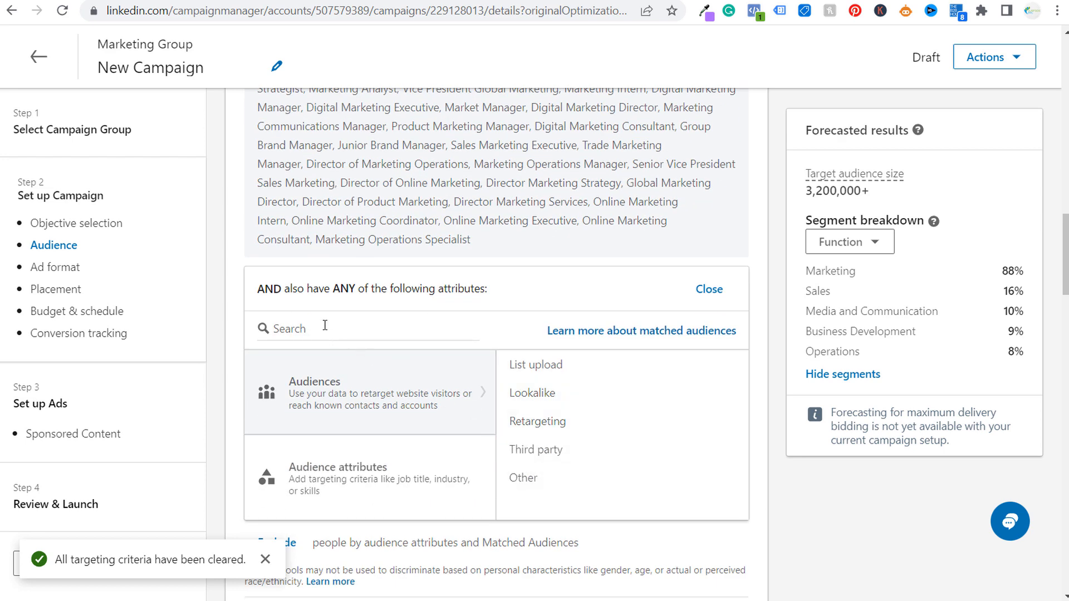
pyautogui.click(323, 325)
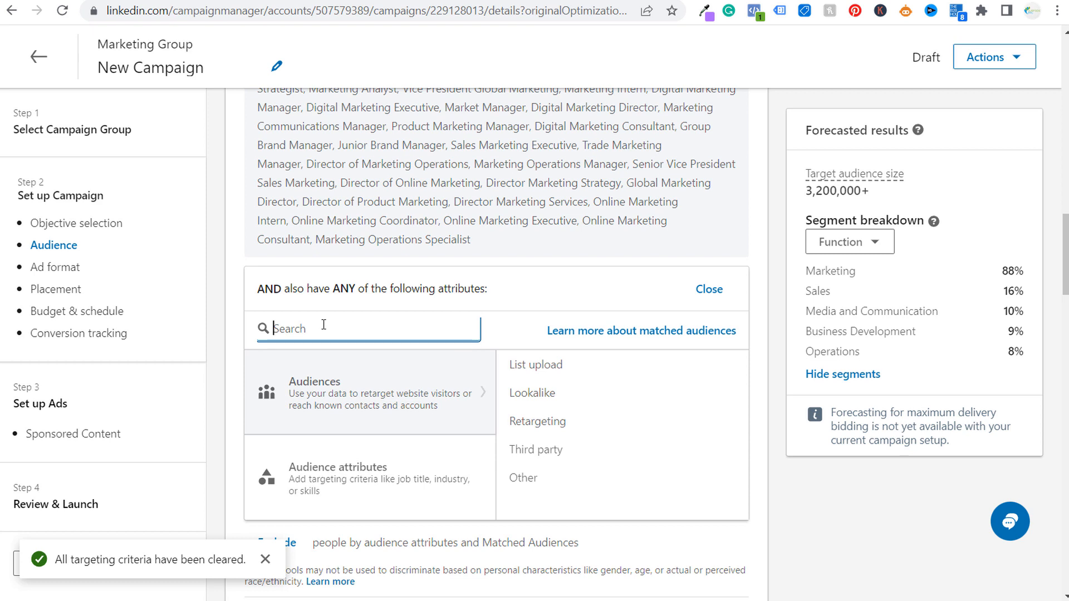
pyautogui.write('search engine')
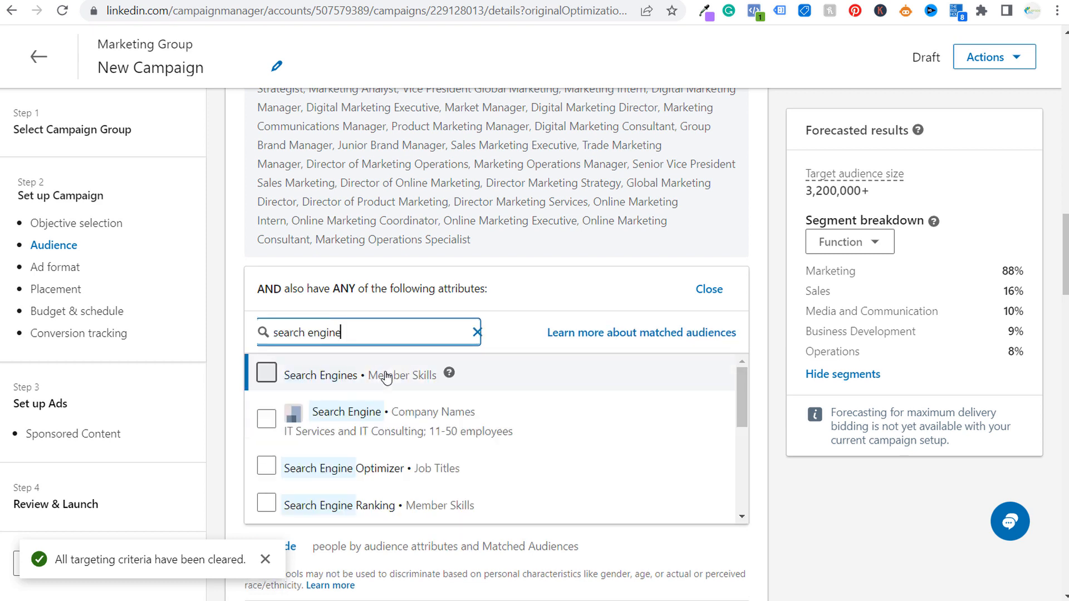
pyautogui.click(273, 376)
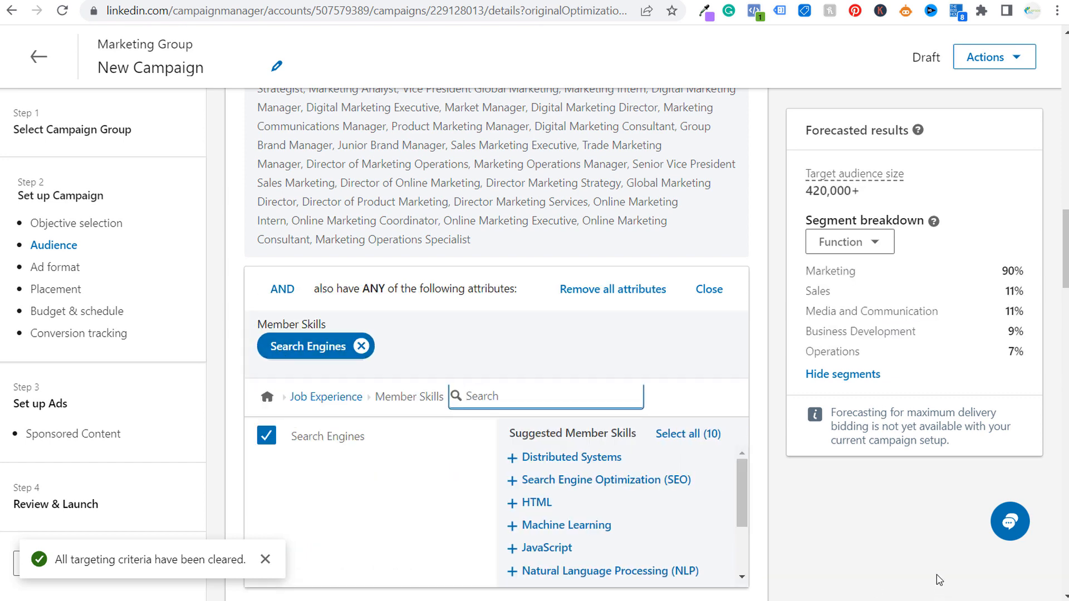
pyautogui.moveTo(808, 191); pyautogui.dragTo(878, 196)
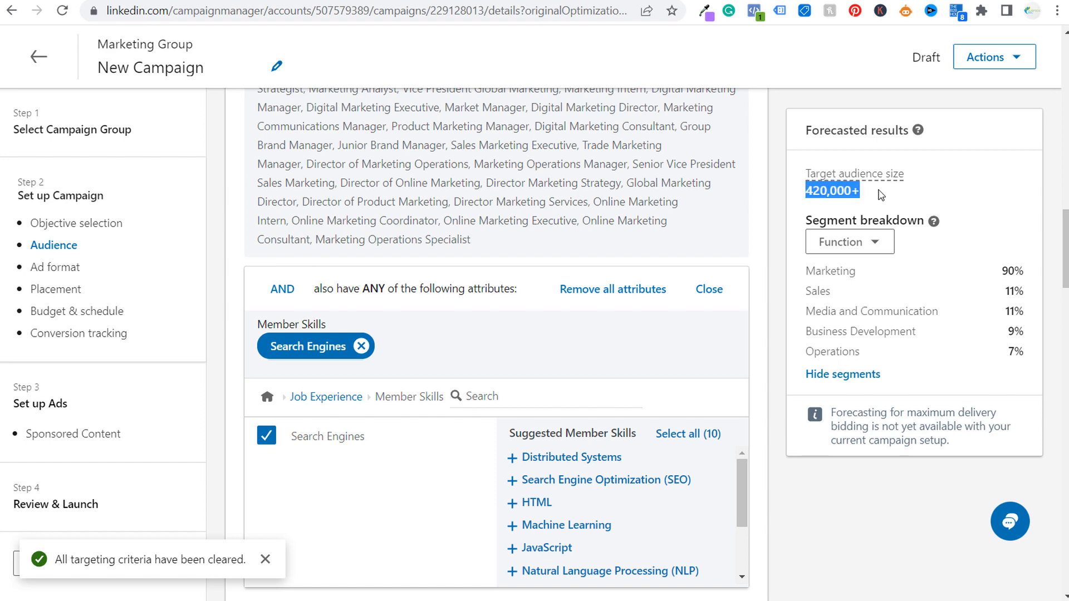
pyautogui.click(893, 202)
pyautogui.click(709, 290)
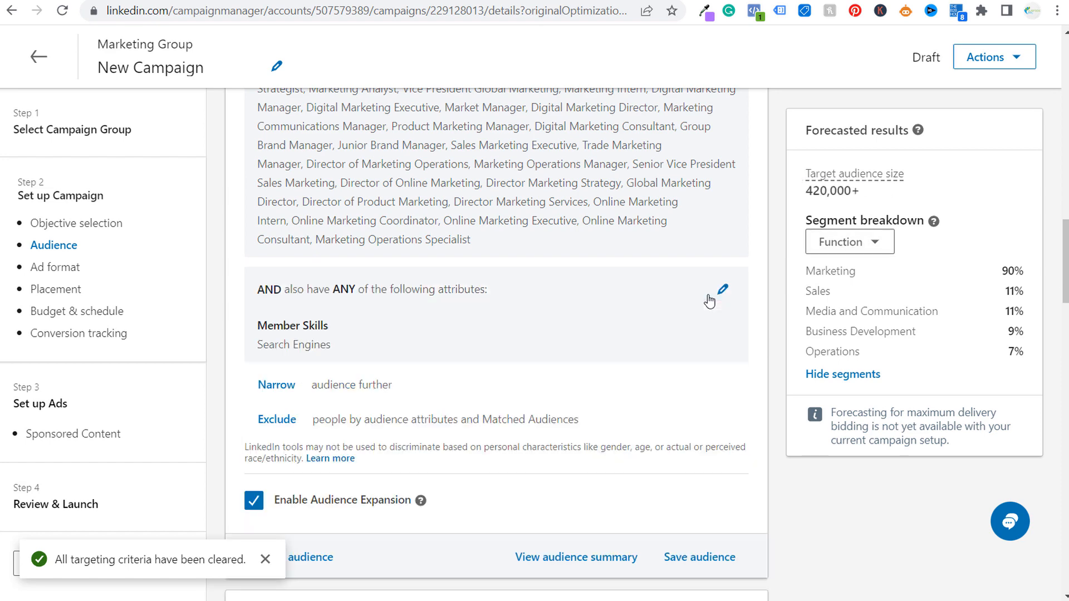
# Step: Narrow the audience further to people who also have the member interest Search Engine Optimization, and review the combined criteria
pyautogui.click(273, 390)
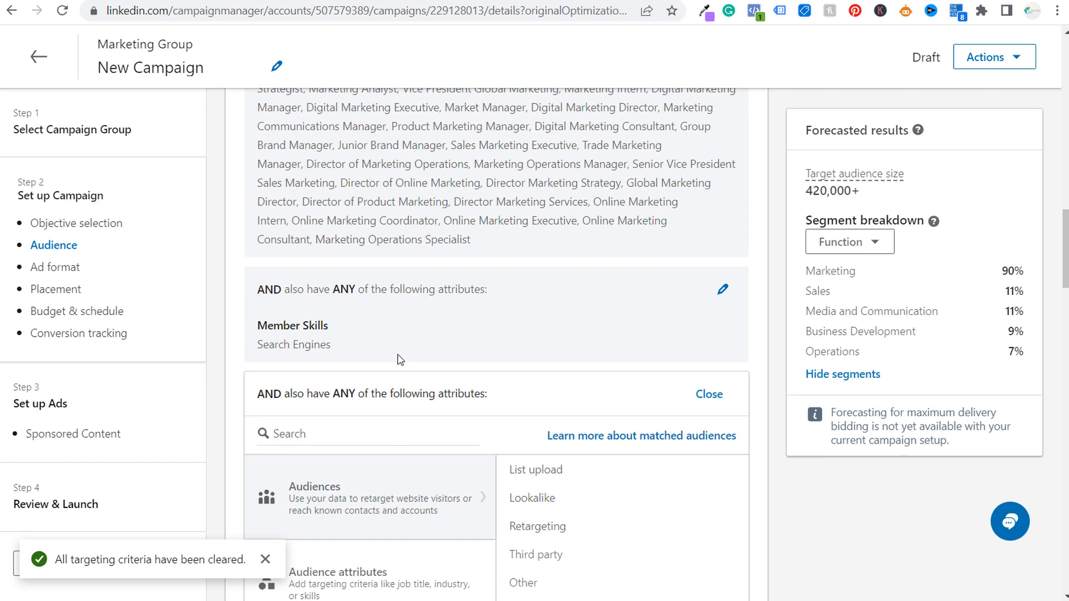
pyautogui.moveTo(283, 287); pyautogui.dragTo(352, 288)
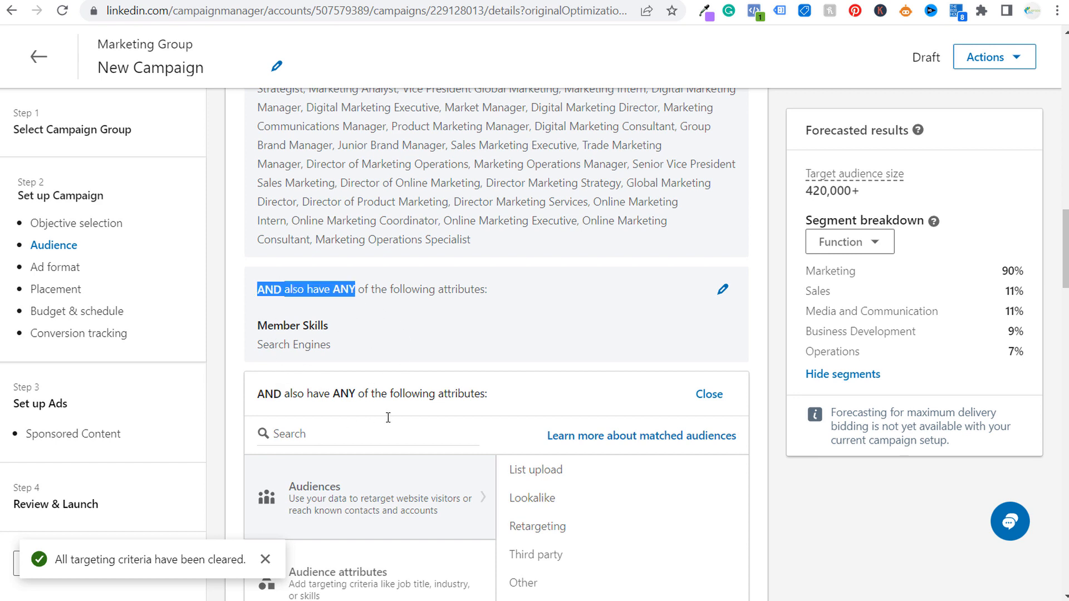
pyautogui.scroll(-3, 388, 417)
pyautogui.click(314, 280)
pyautogui.write('se')
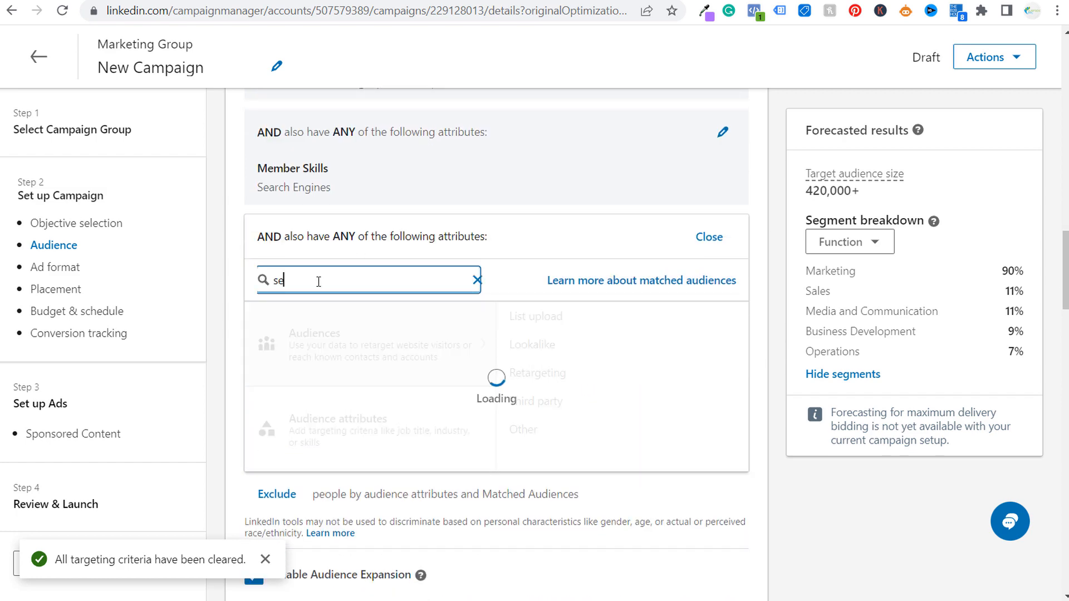
pyautogui.write('arch engine op')
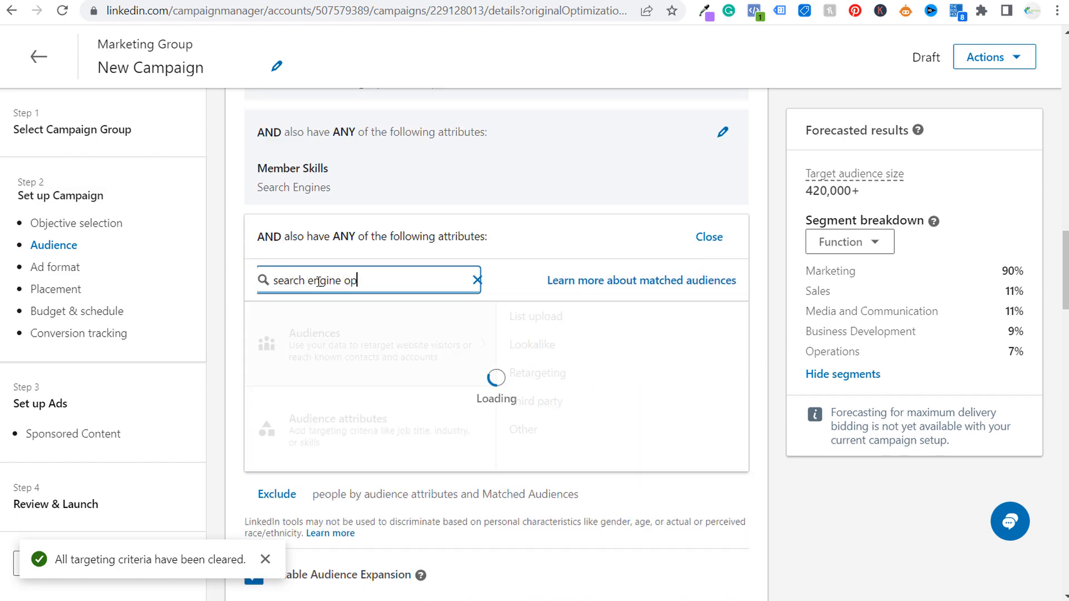
pyautogui.write('t')
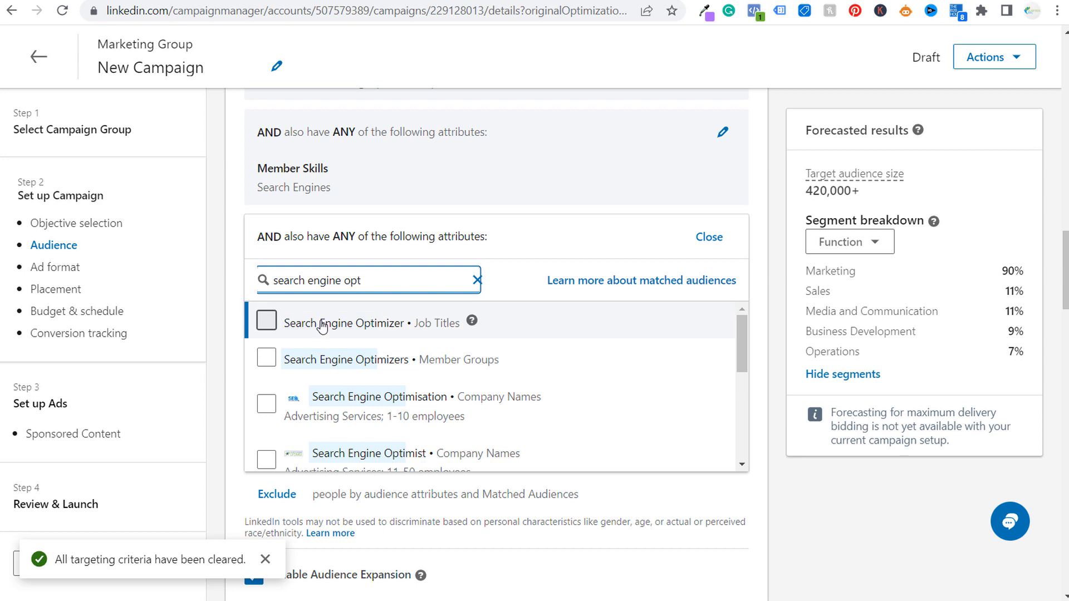
pyautogui.scroll(-5, 516, 353)
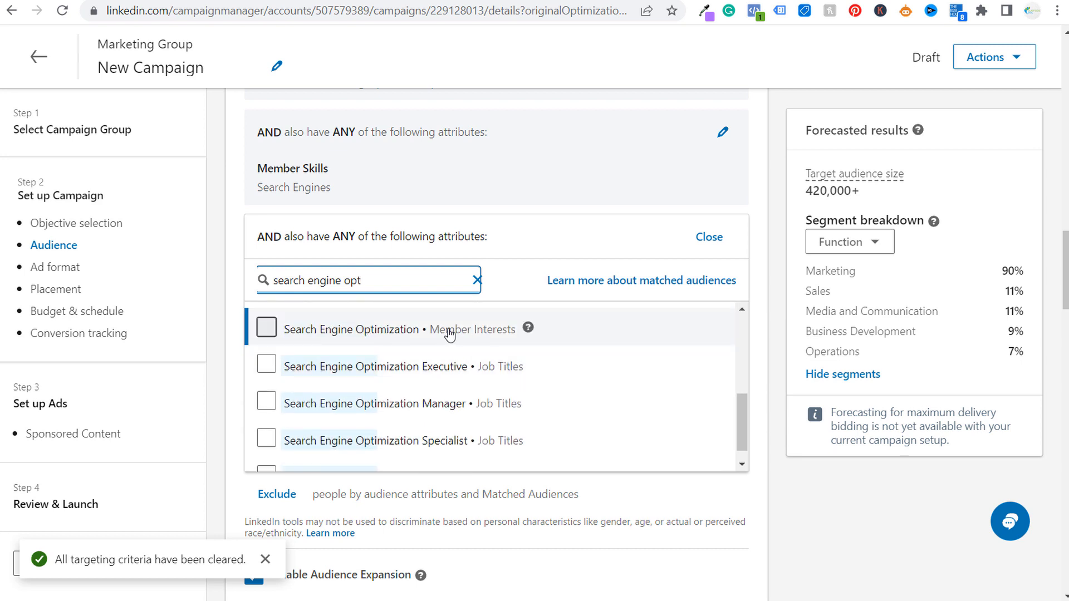
pyautogui.click(266, 328)
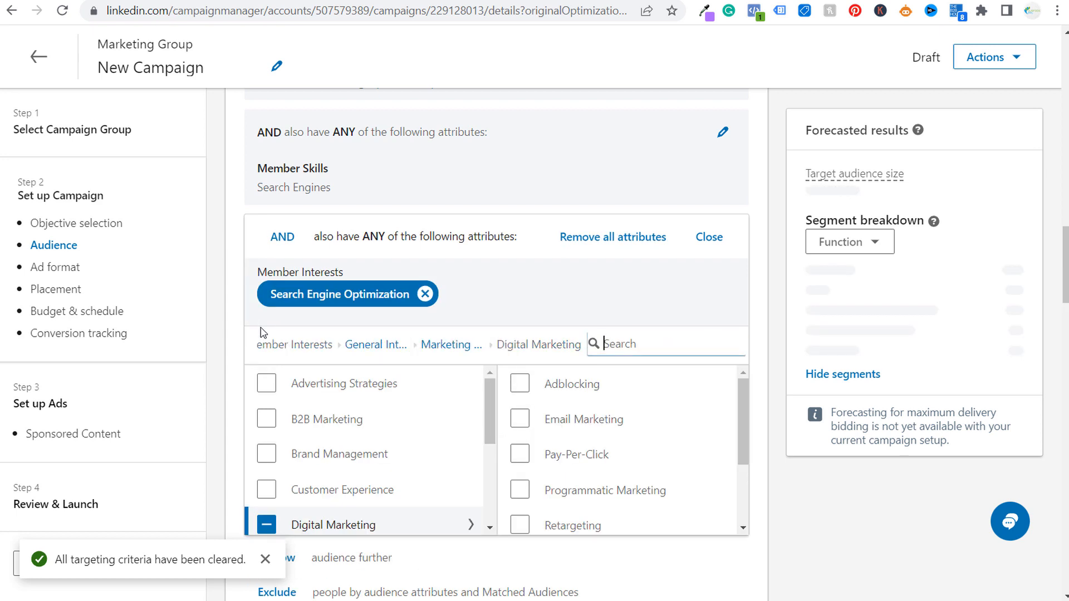
pyautogui.click(817, 496)
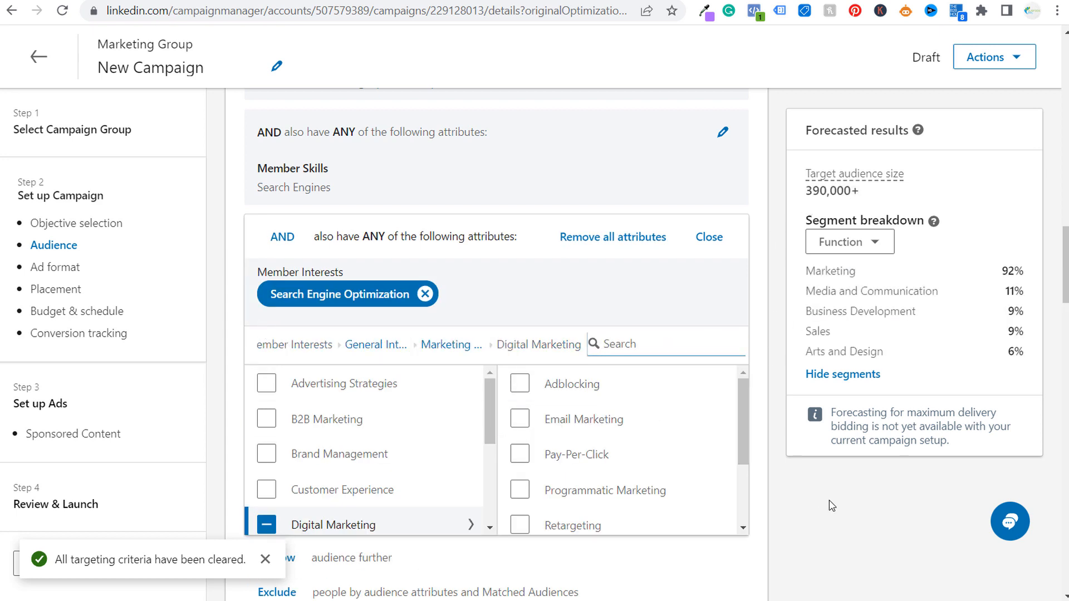
pyautogui.click(710, 238)
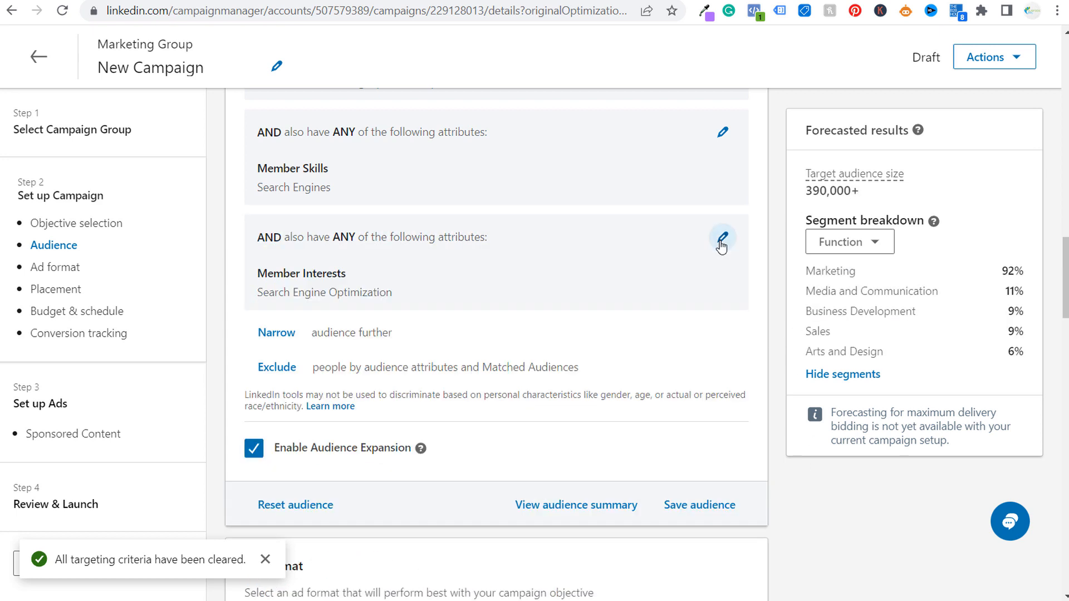
pyautogui.scroll(7, 629, 277)
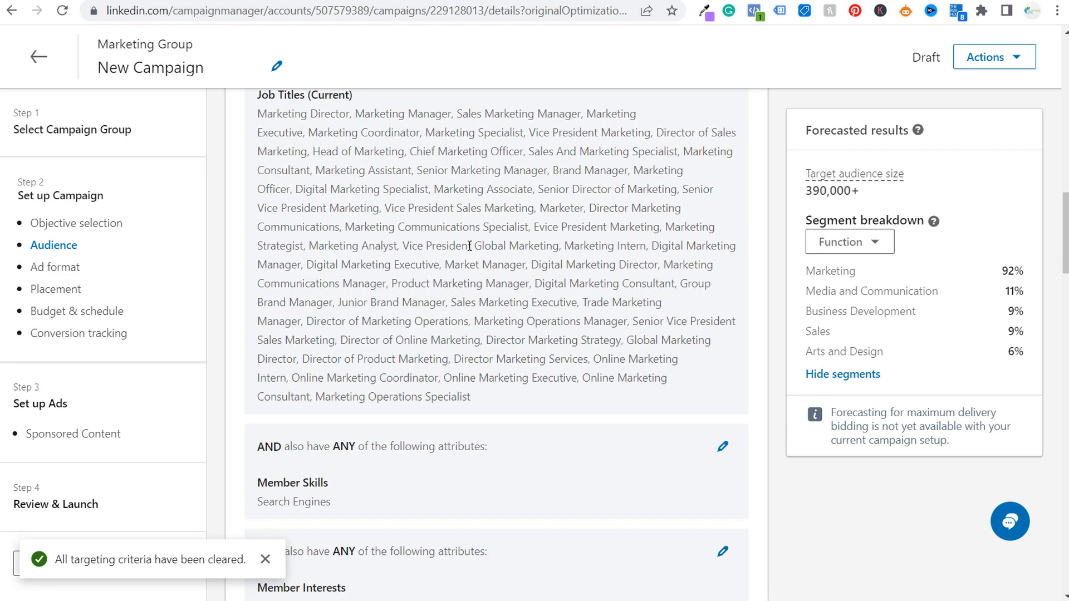
pyautogui.scroll(-4, 340, 204)
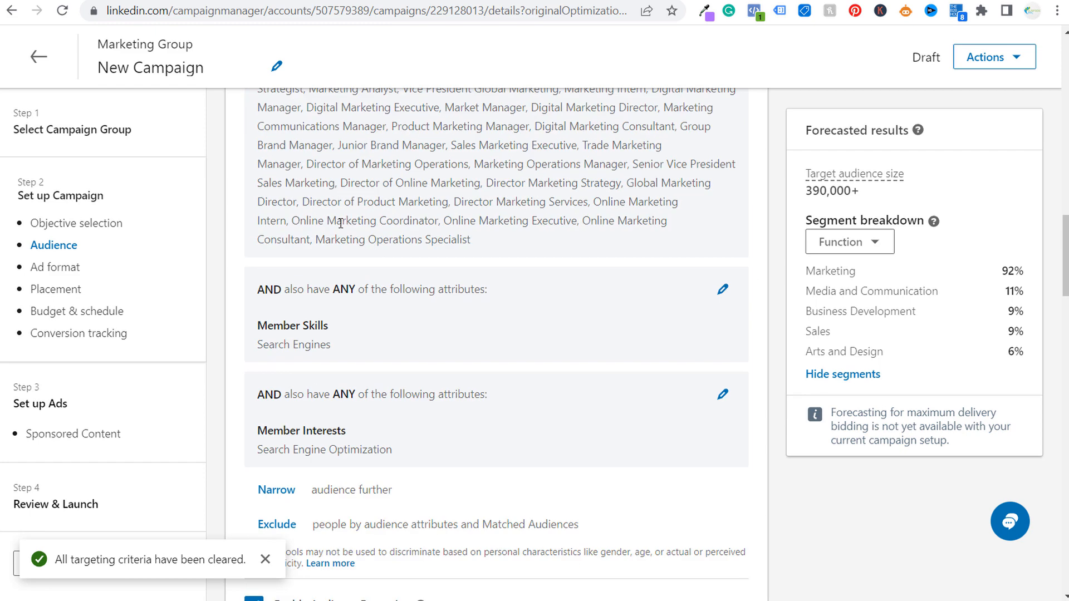
pyautogui.moveTo(258, 328); pyautogui.dragTo(349, 349)
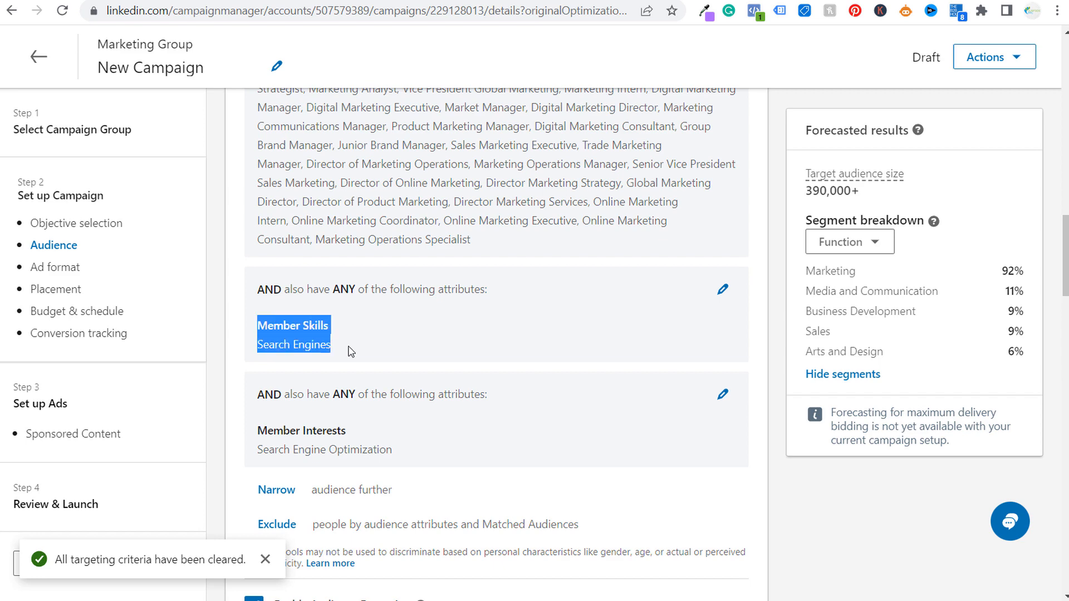
pyautogui.click(351, 347)
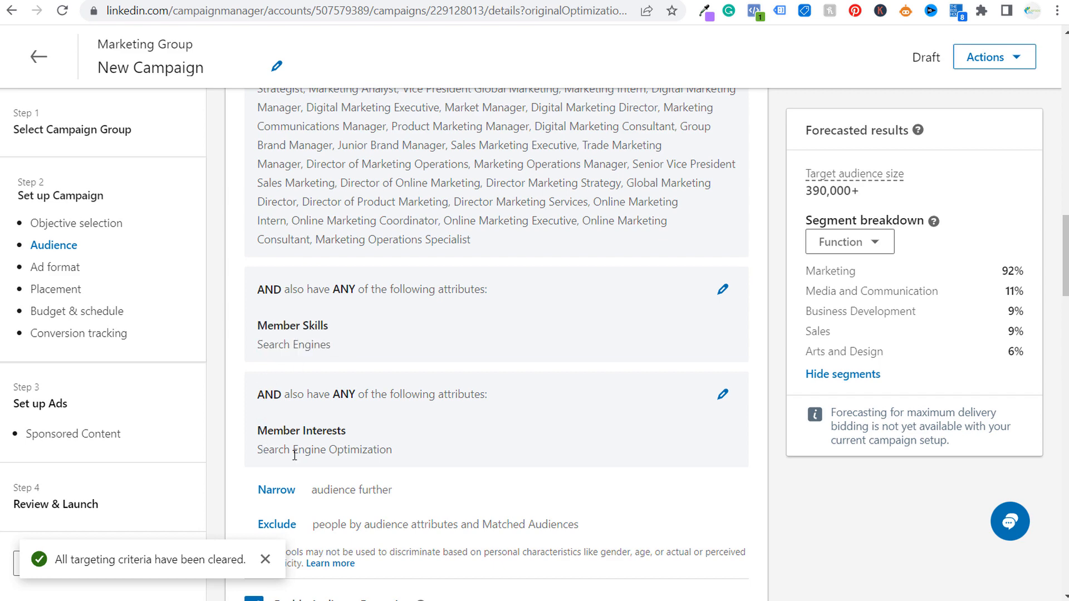
# Step: Narrow the audience further by years of experience, with a range starting from 3 years up to 12+ years
pyautogui.scroll(-4, 459, 410)
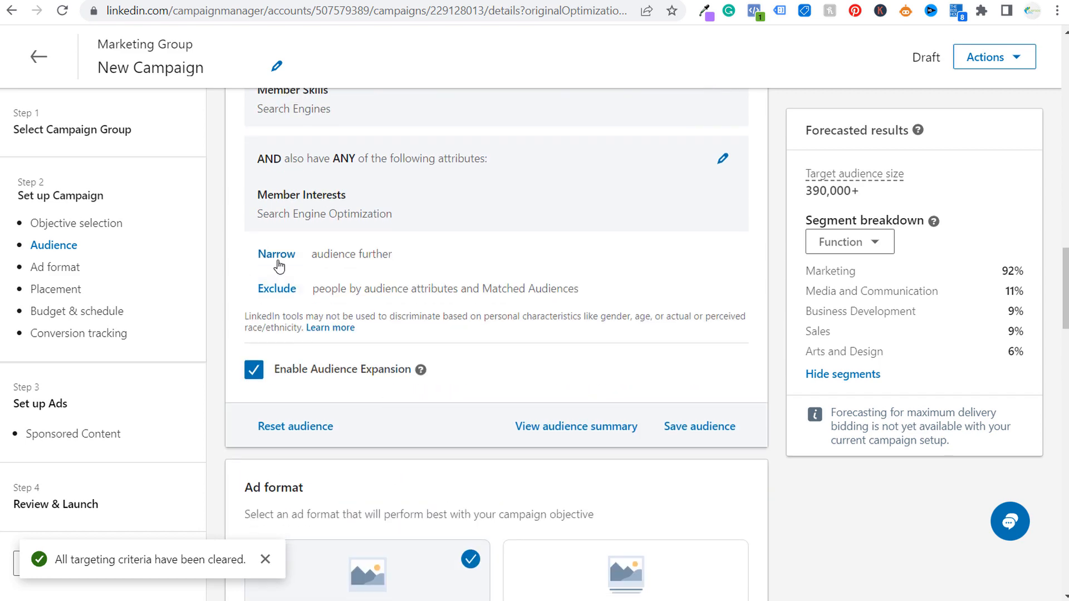
pyautogui.click(274, 254)
pyautogui.moveTo(404, 453)
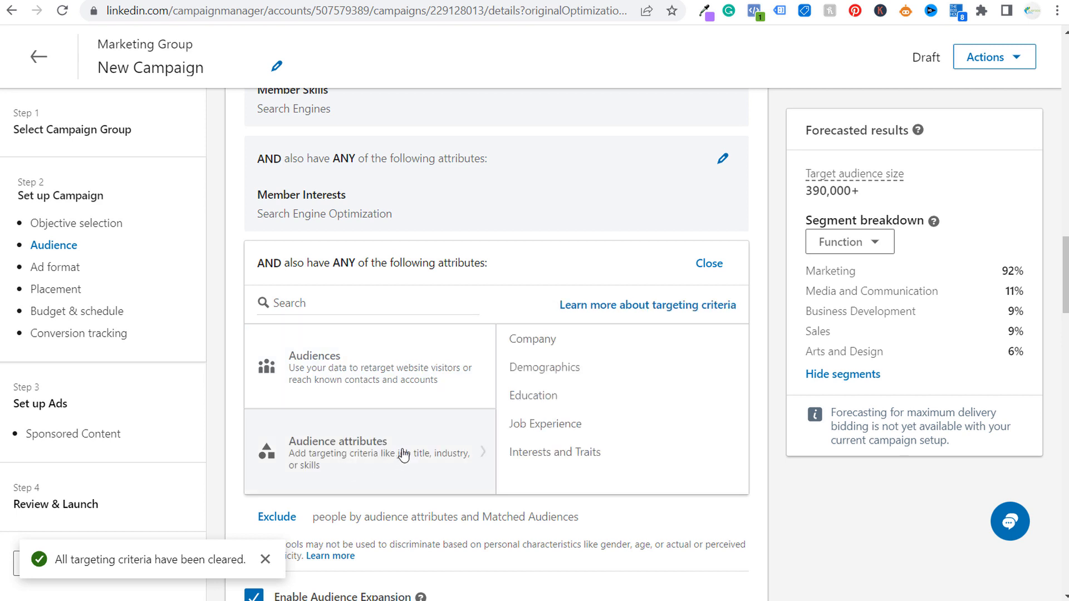
pyautogui.click(528, 424)
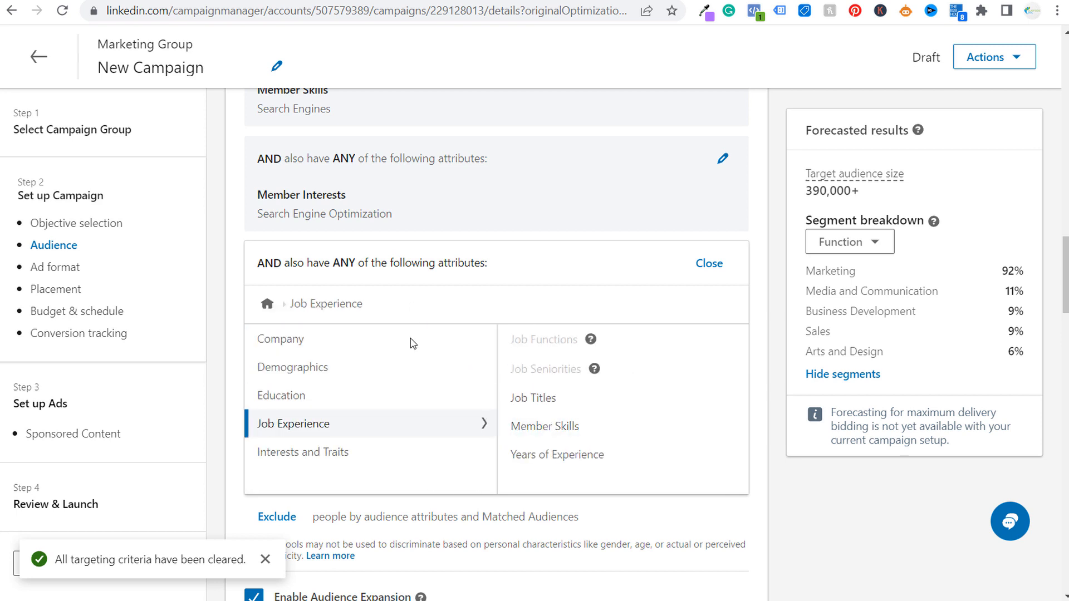
pyautogui.click(604, 457)
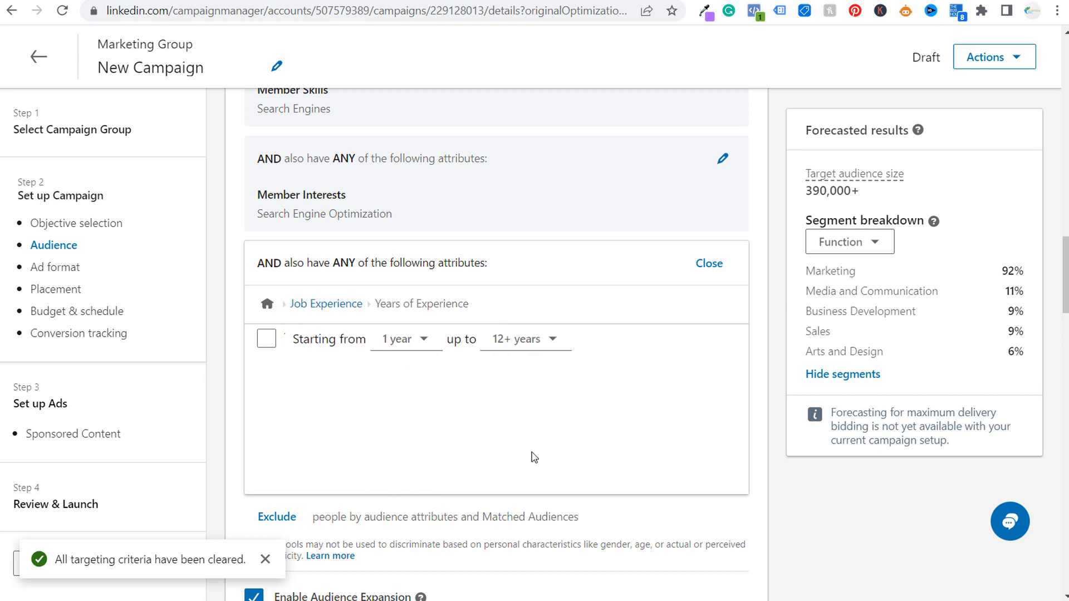
pyautogui.click(268, 339)
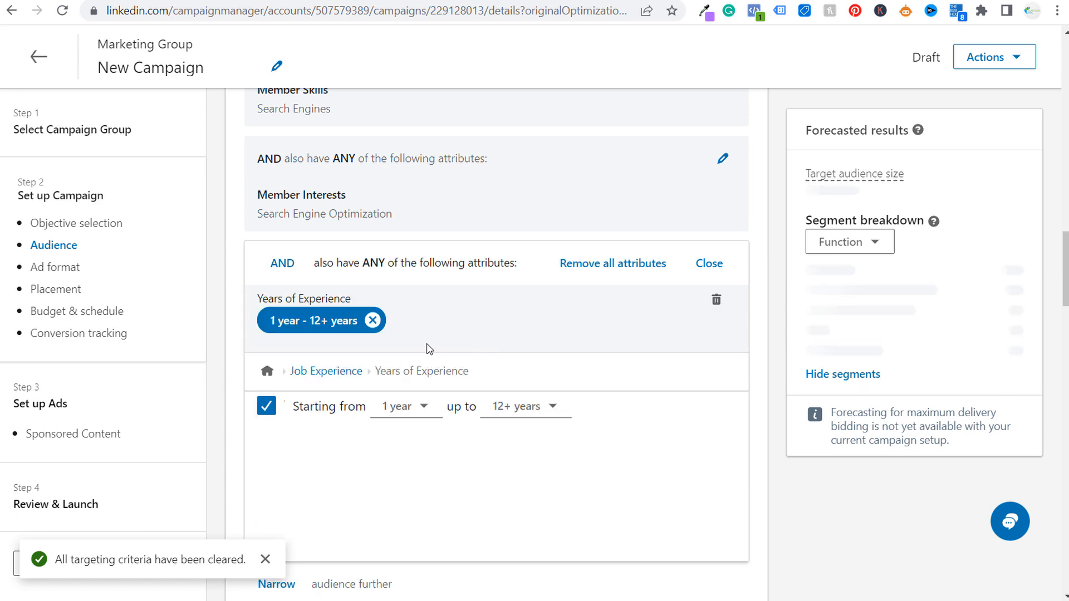
pyautogui.click(399, 408)
pyautogui.click(390, 533)
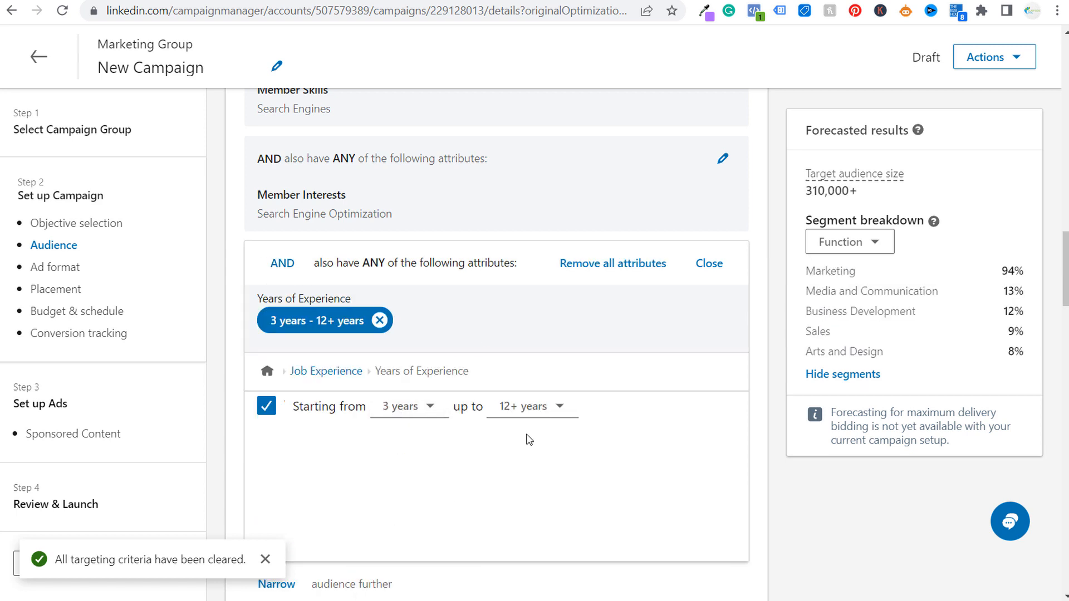
pyautogui.click(708, 263)
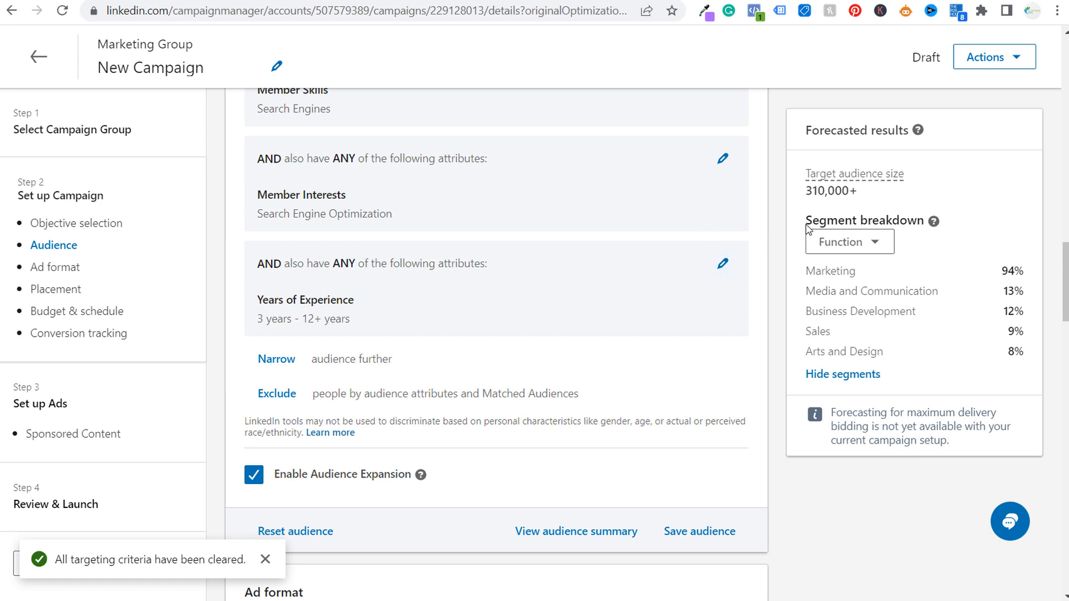
# Step: Examine the forecasted target audience size and the share of Marketing in the segment breakdown by function
pyautogui.moveTo(887, 196); pyautogui.dragTo(800, 198)
pyautogui.click(876, 199)
pyautogui.click(875, 243)
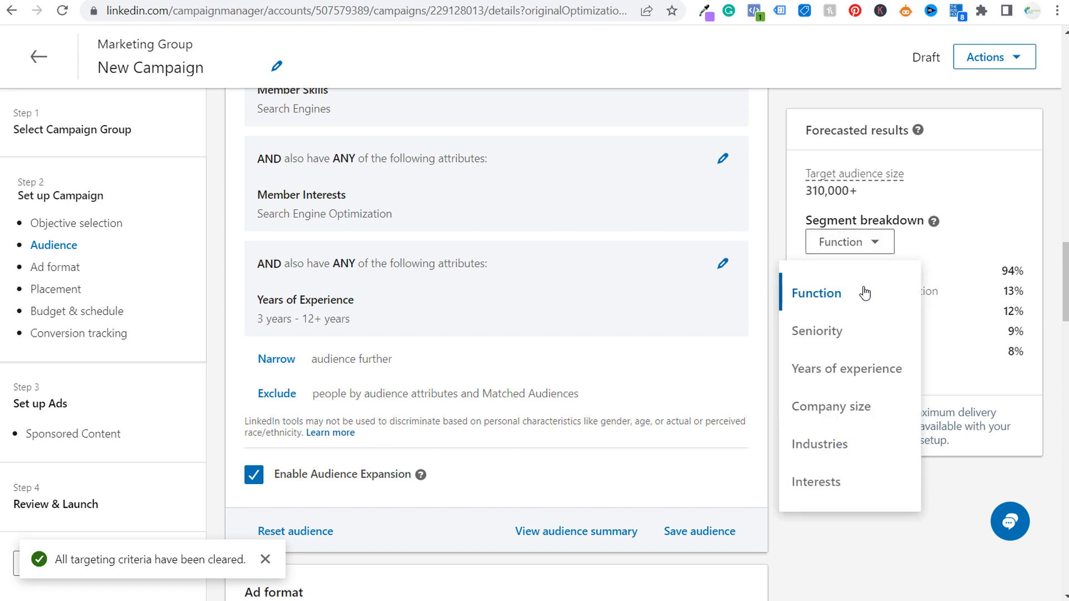
pyautogui.click(897, 295)
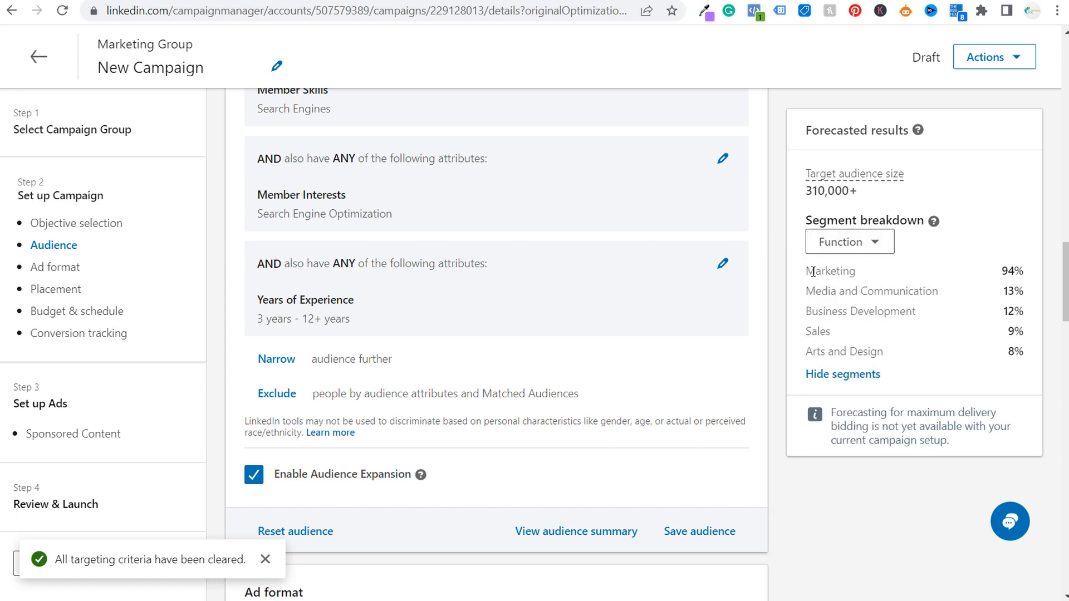
pyautogui.moveTo(807, 271); pyautogui.dragTo(864, 276)
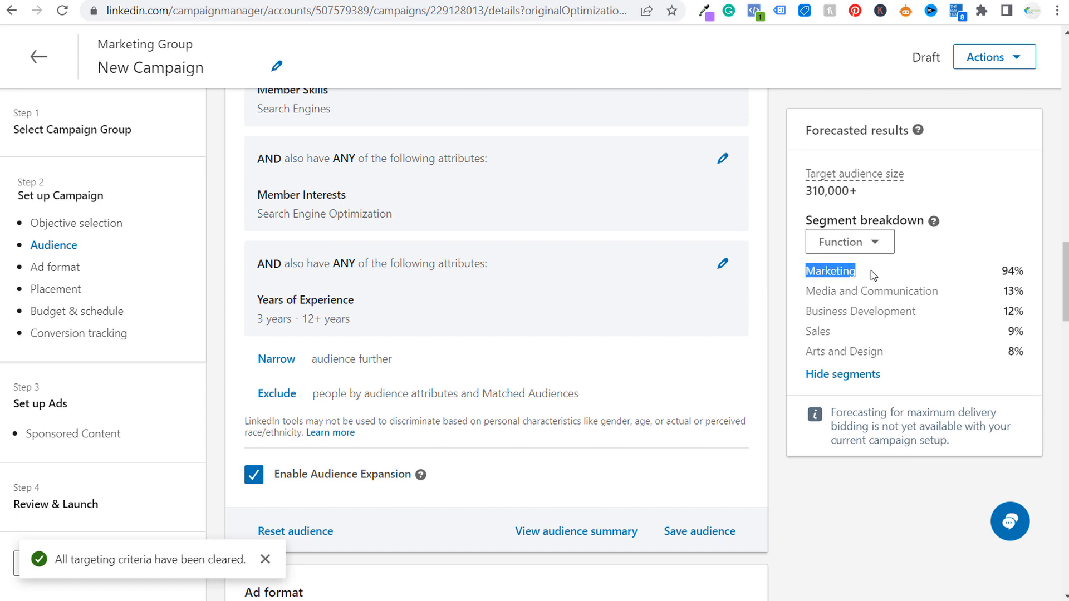
pyautogui.moveTo(987, 271); pyautogui.dragTo(1017, 268)
pyautogui.click(935, 283)
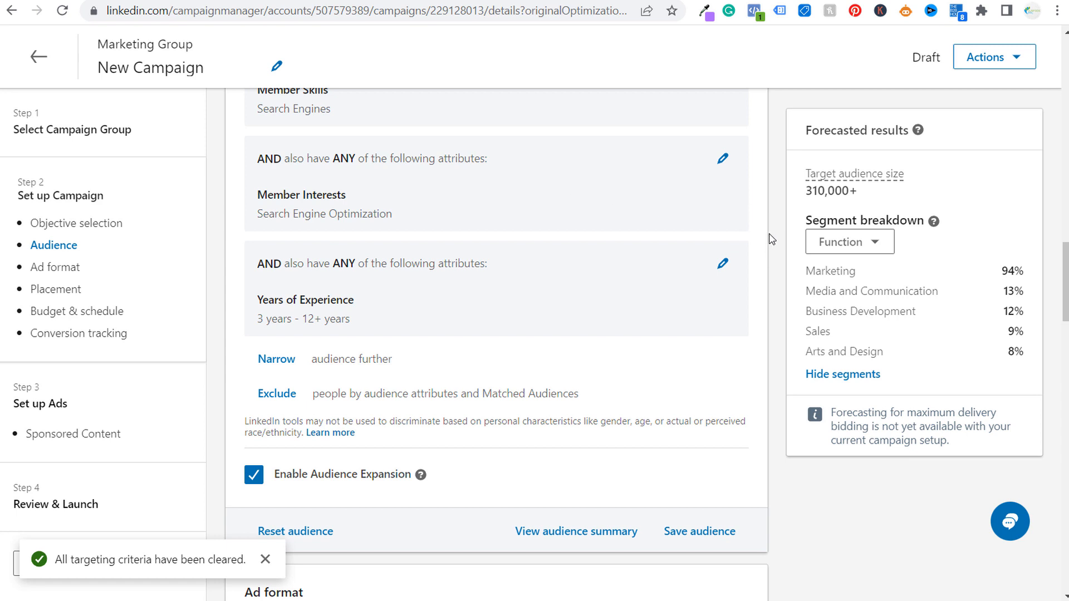
pyautogui.moveTo(897, 246); pyautogui.dragTo(925, 253)
pyautogui.click(924, 251)
# Step: Show the segment breakdown by seniority and examine the share of entry-level members
pyautogui.click(872, 243)
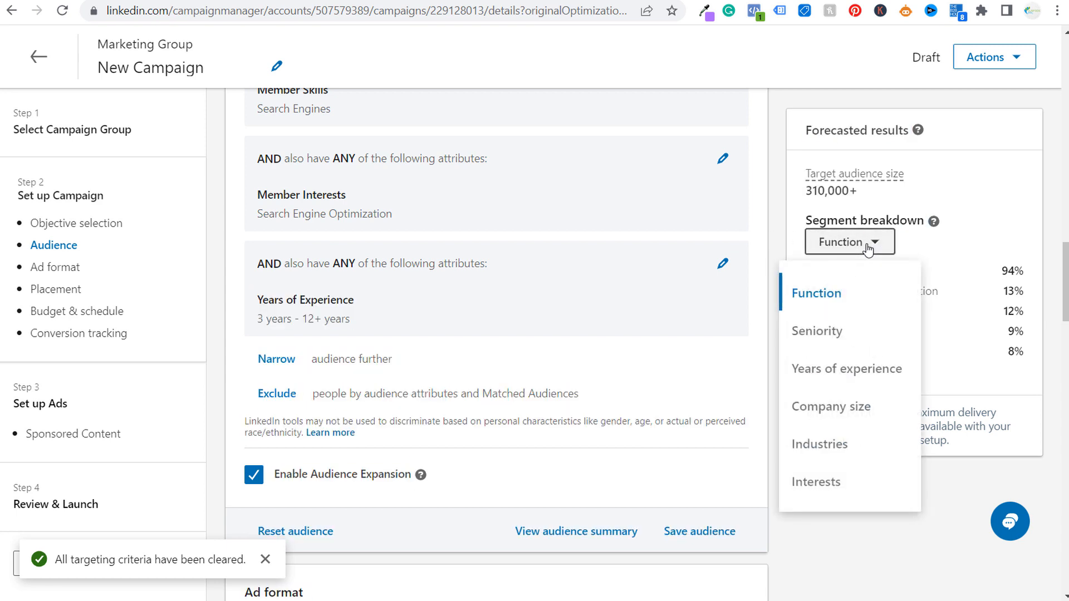
pyautogui.click(824, 331)
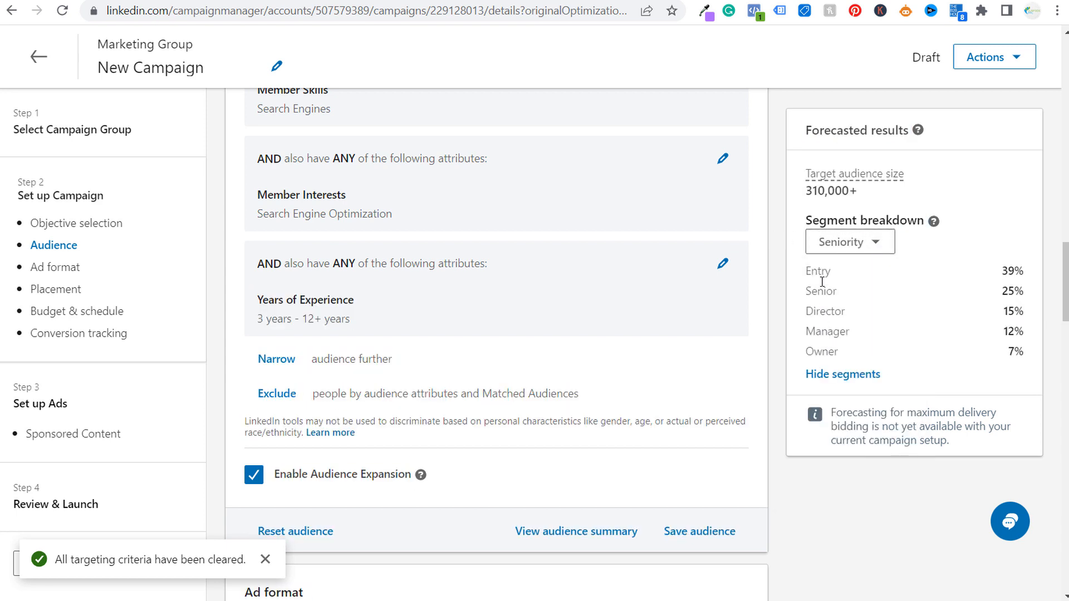
pyautogui.scroll(-3, 813, 273)
pyautogui.moveTo(807, 270); pyautogui.dragTo(833, 274)
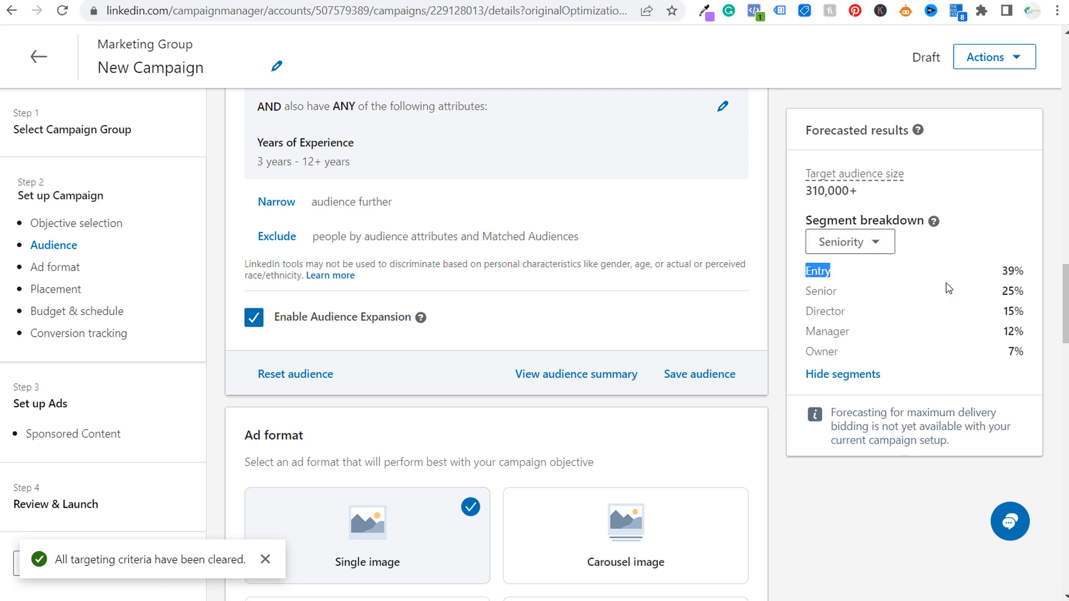
pyautogui.click(816, 270)
pyautogui.moveTo(808, 271); pyautogui.dragTo(1026, 272)
pyautogui.click(962, 303)
# Step: Replace the years of experience criterion with a range from 7 years up to 12+ years, and recheck the seniority breakdown
pyautogui.click(723, 106)
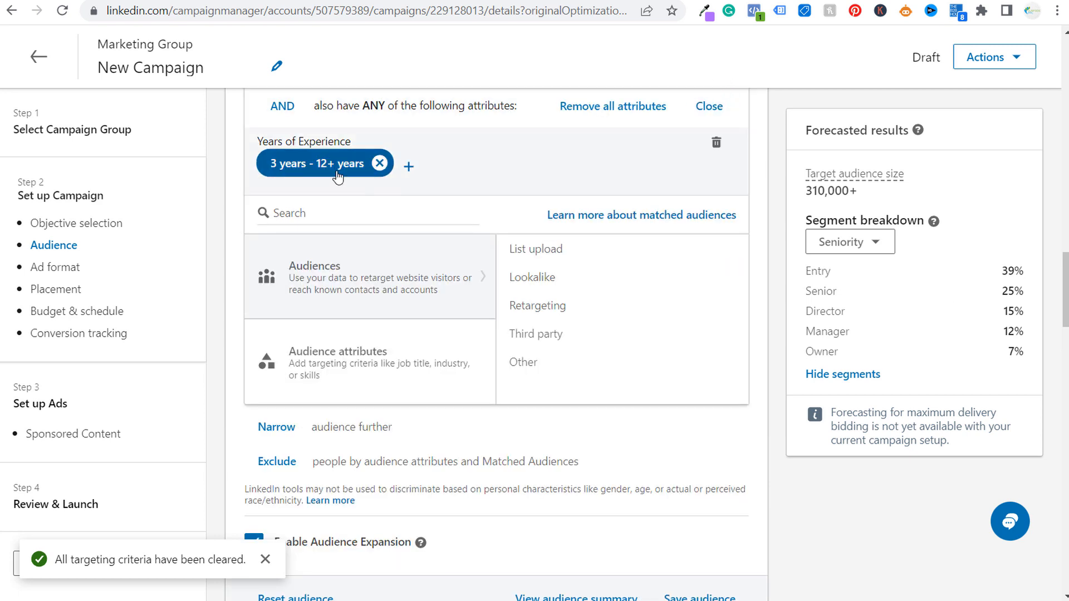
pyautogui.click(354, 167)
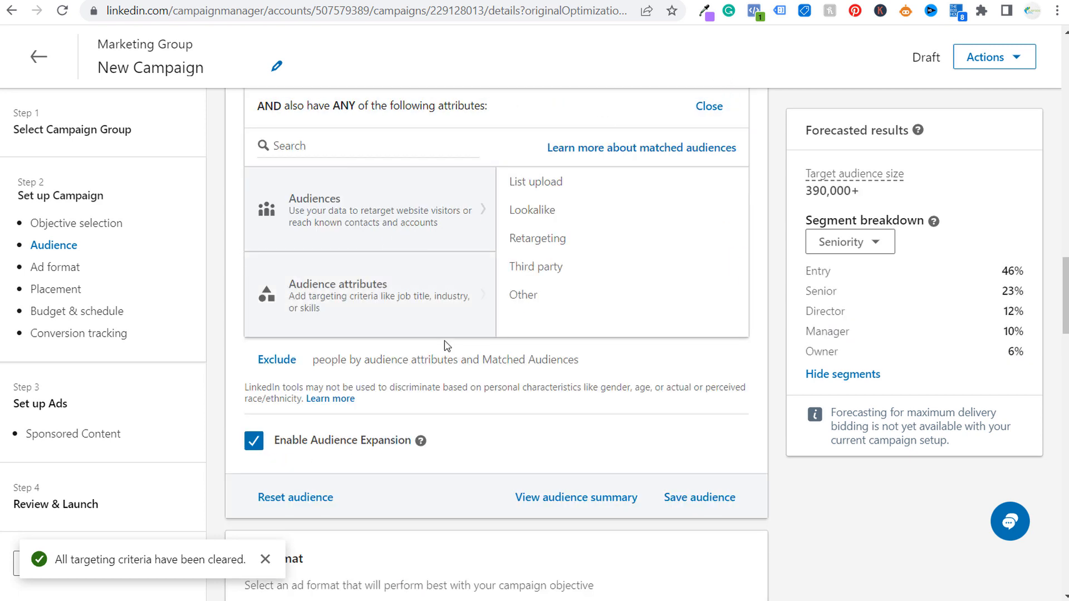
pyautogui.scroll(3, 334, 231)
pyautogui.scroll(-1, 362, 362)
pyautogui.moveTo(386, 390)
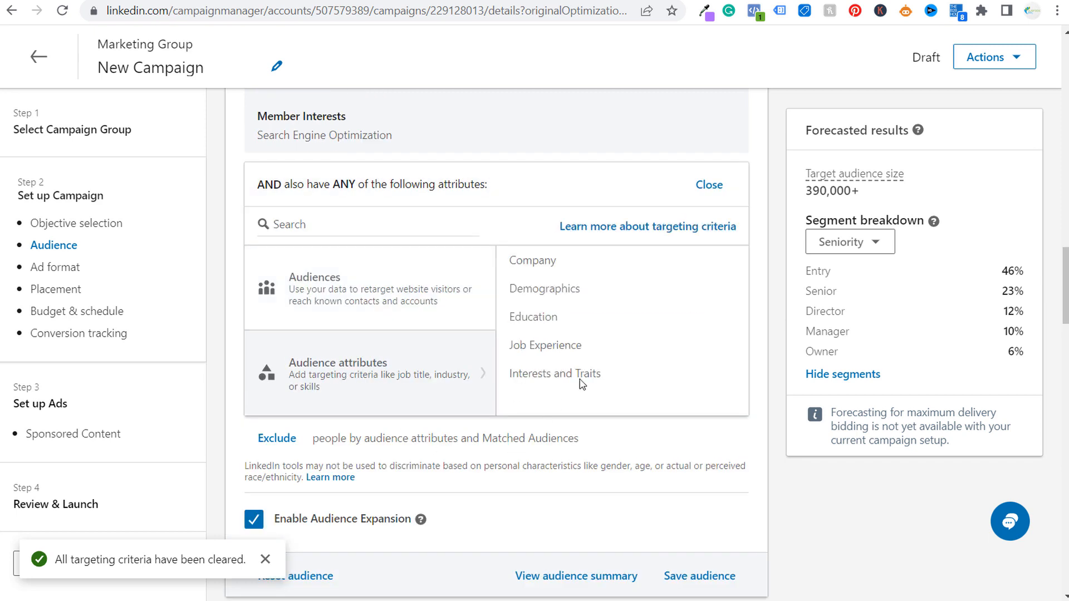
pyautogui.click(638, 345)
pyautogui.click(677, 370)
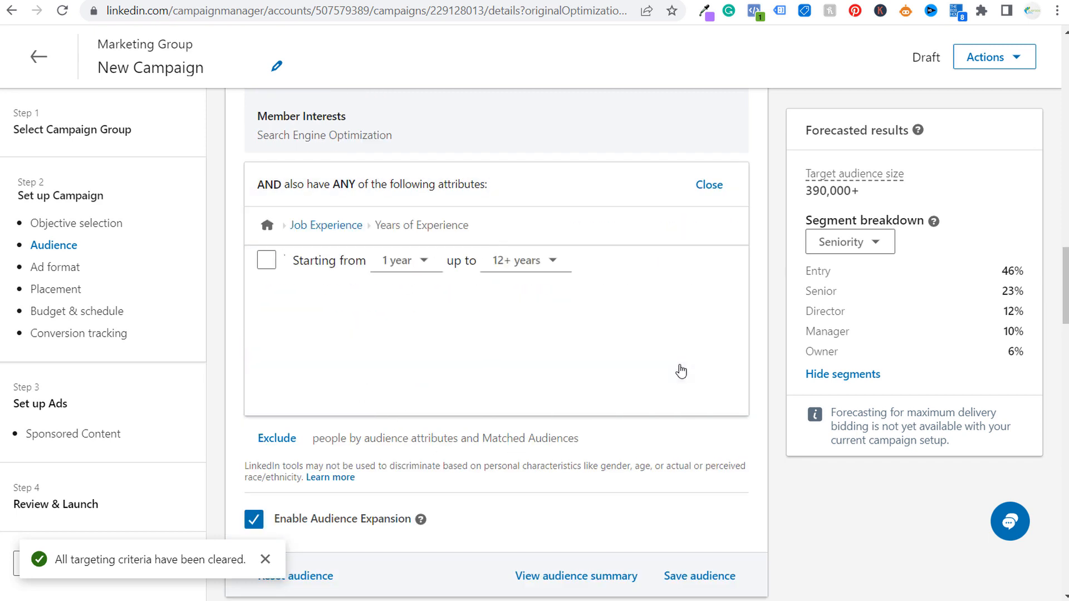
pyautogui.click(411, 263)
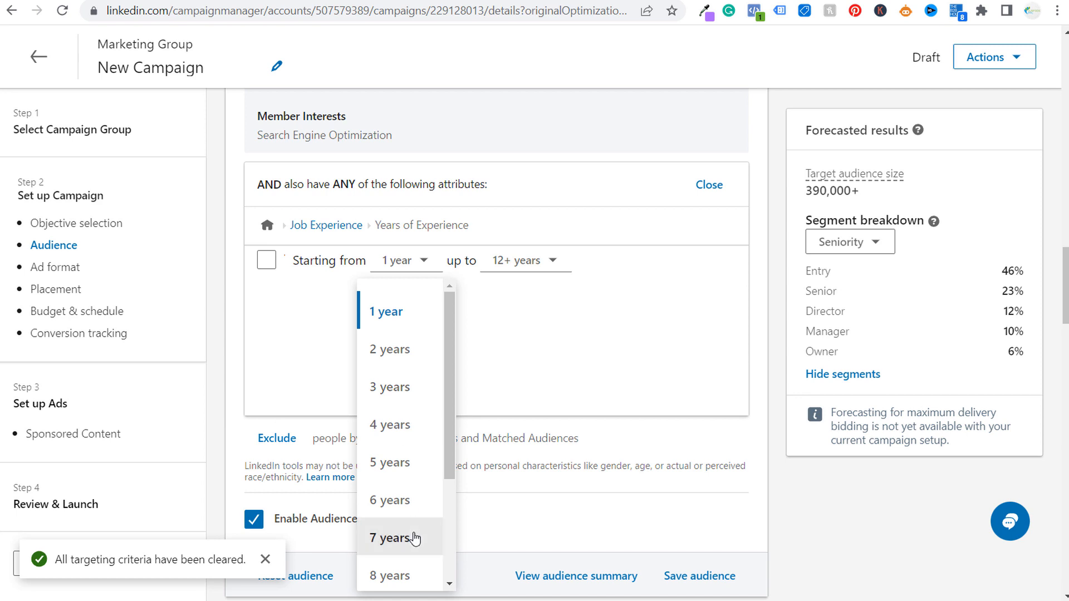
pyautogui.click(417, 538)
pyautogui.click(715, 184)
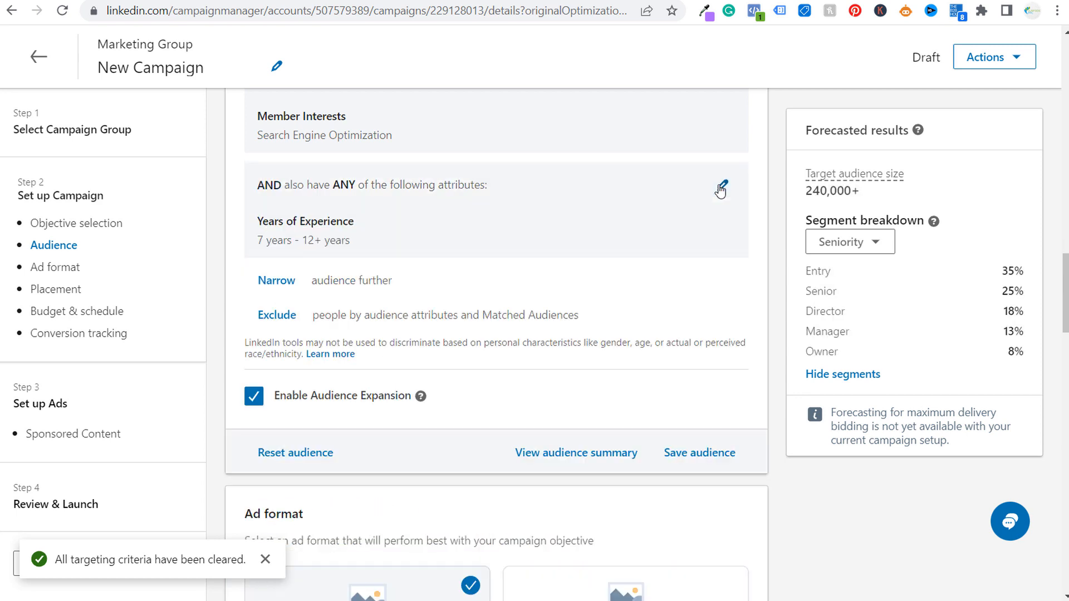
pyautogui.moveTo(803, 272)
pyautogui.mouseDown()
pyautogui.moveTo(1019, 268)
pyautogui.moveTo(1035, 292)
pyautogui.mouseUp()
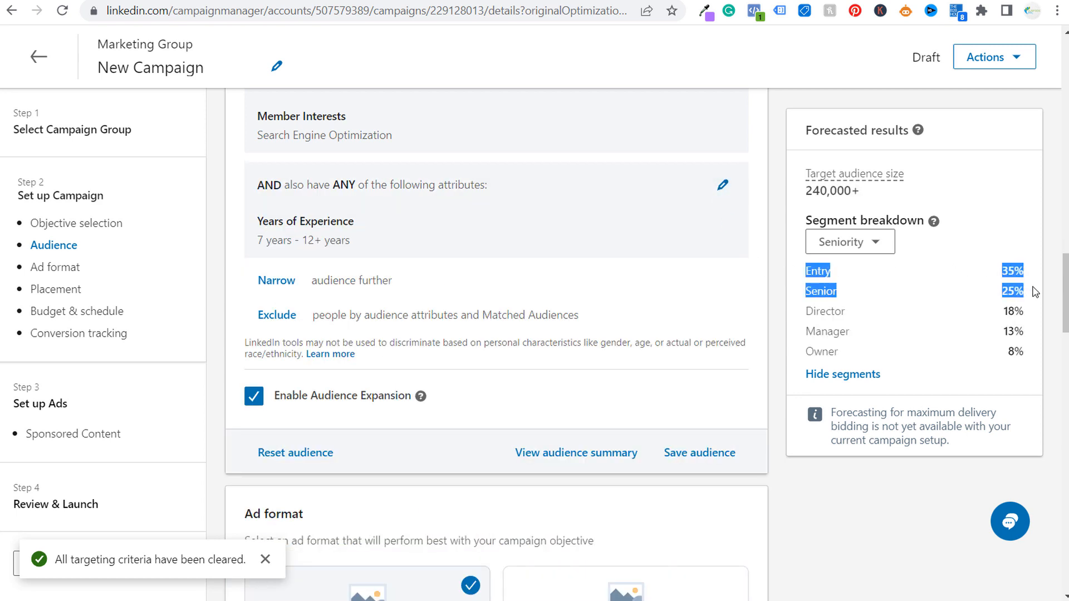
pyautogui.click(1027, 315)
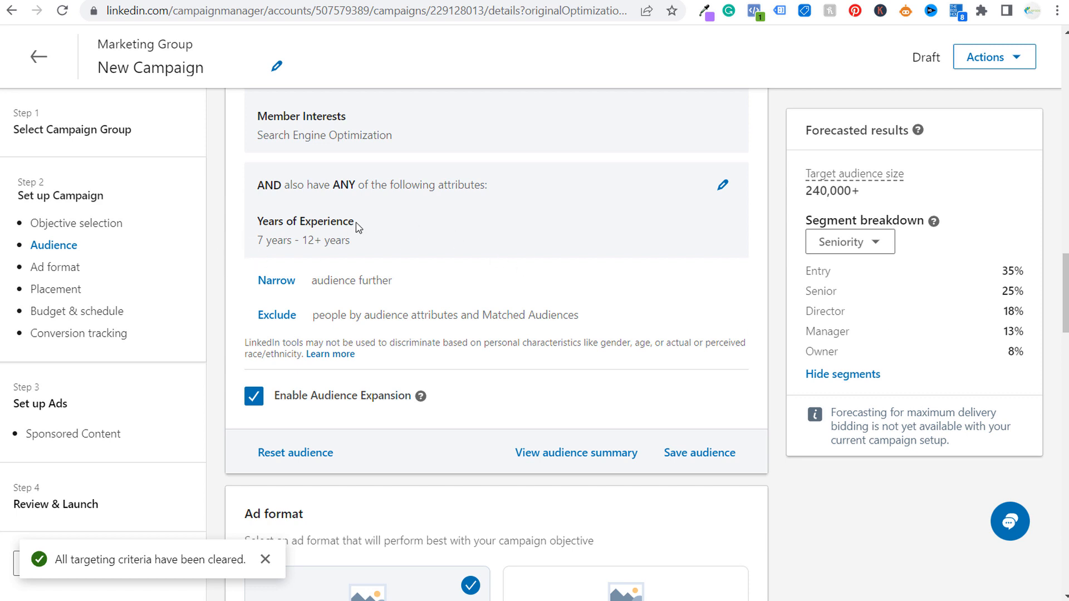
pyautogui.scroll(3, 424, 231)
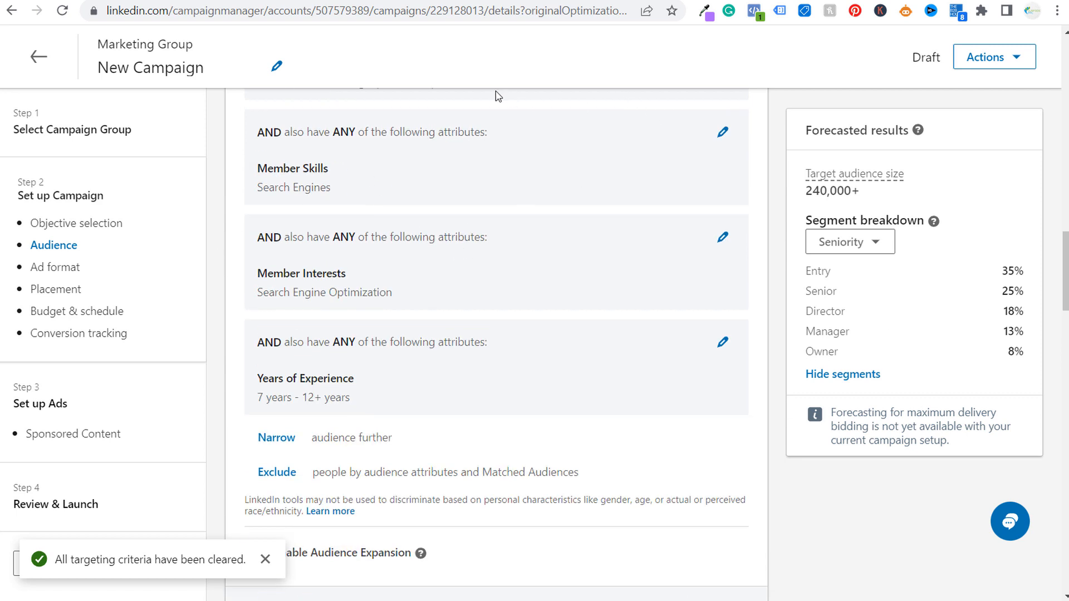
pyautogui.click(281, 438)
pyautogui.scroll(-3, 499, 463)
pyautogui.click(396, 409)
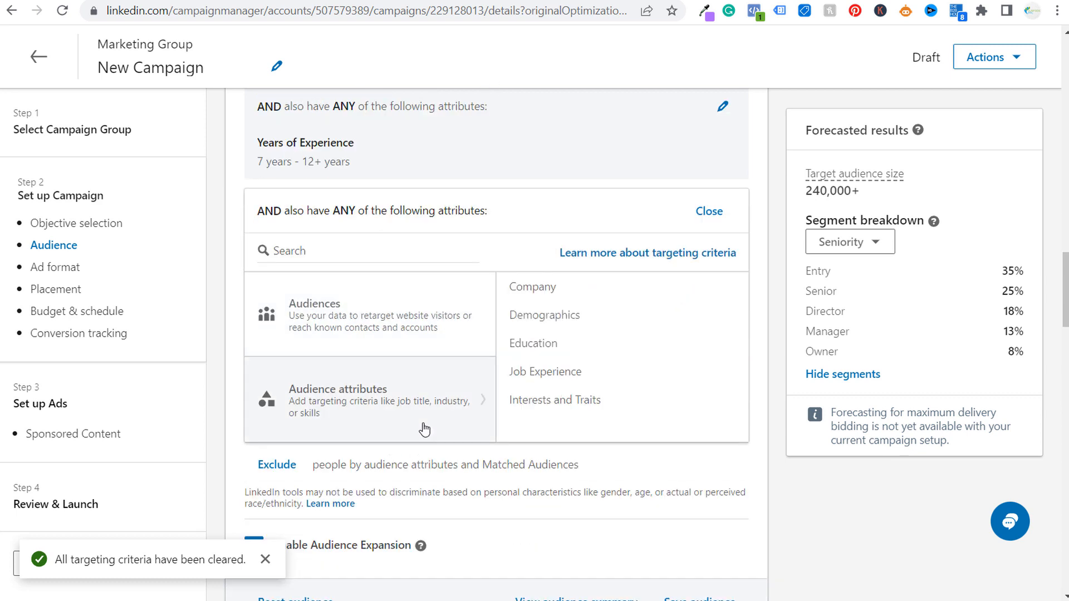
pyautogui.click(529, 372)
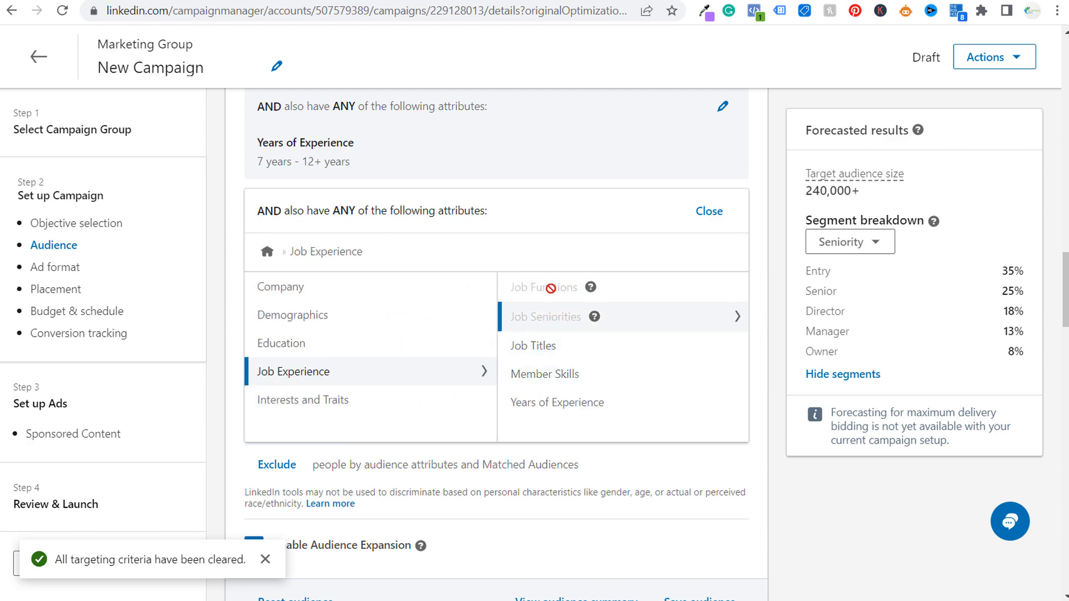
pyautogui.scroll(12, 542, 199)
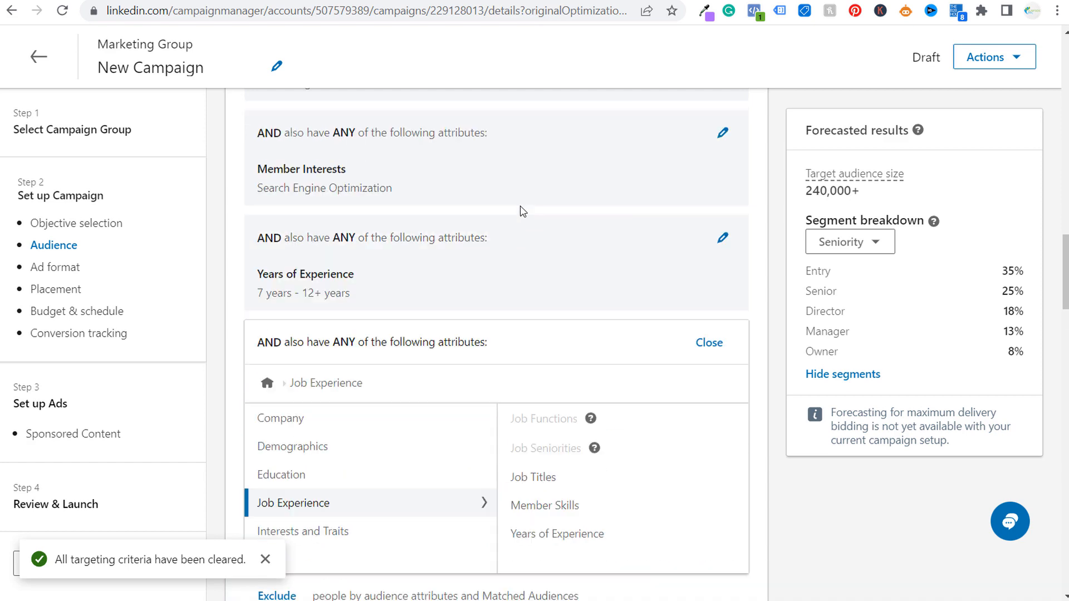
pyautogui.scroll(-5, 493, 356)
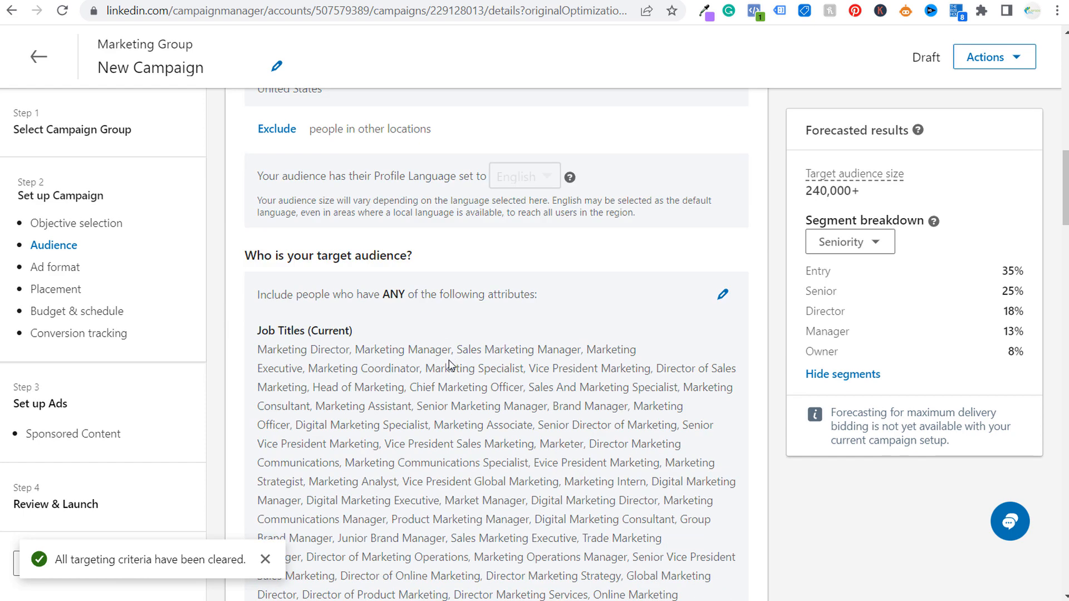
pyautogui.scroll(-5, 448, 361)
pyautogui.scroll(-4, 383, 160)
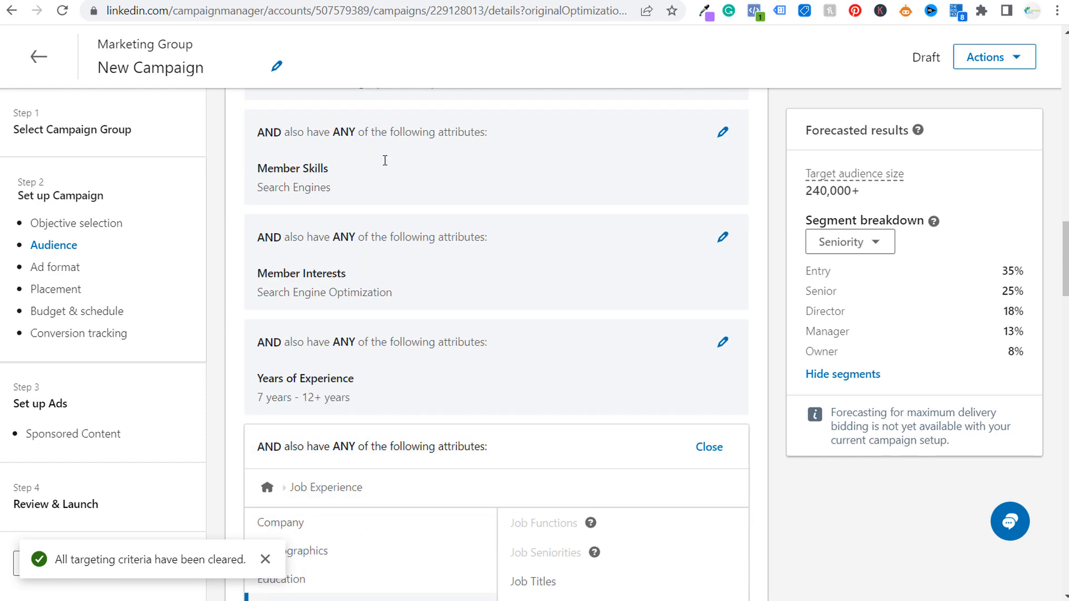
pyautogui.scroll(-3, 556, 262)
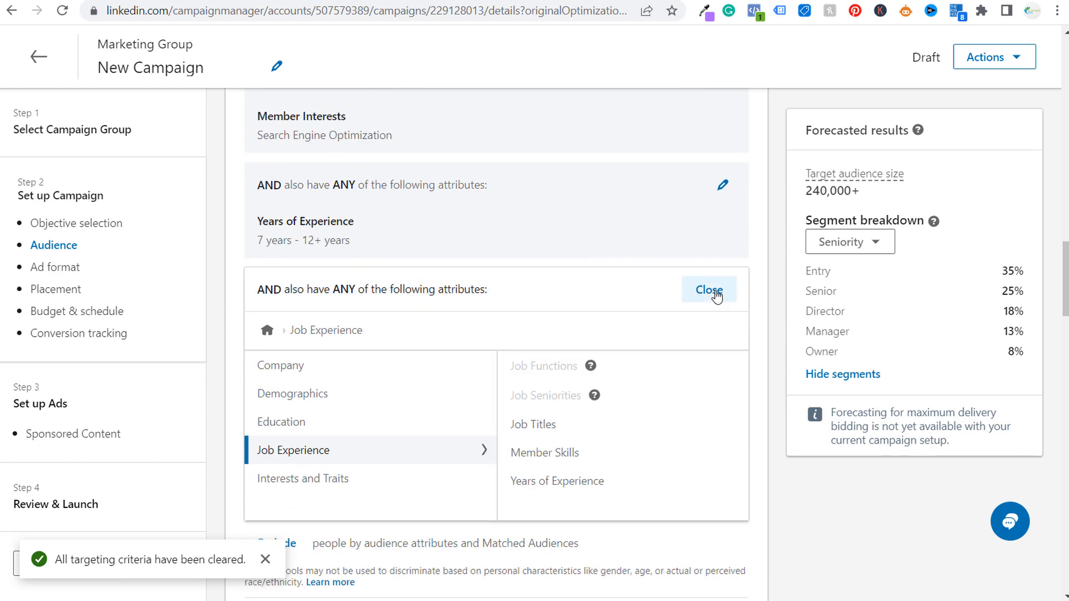
pyautogui.click(716, 297)
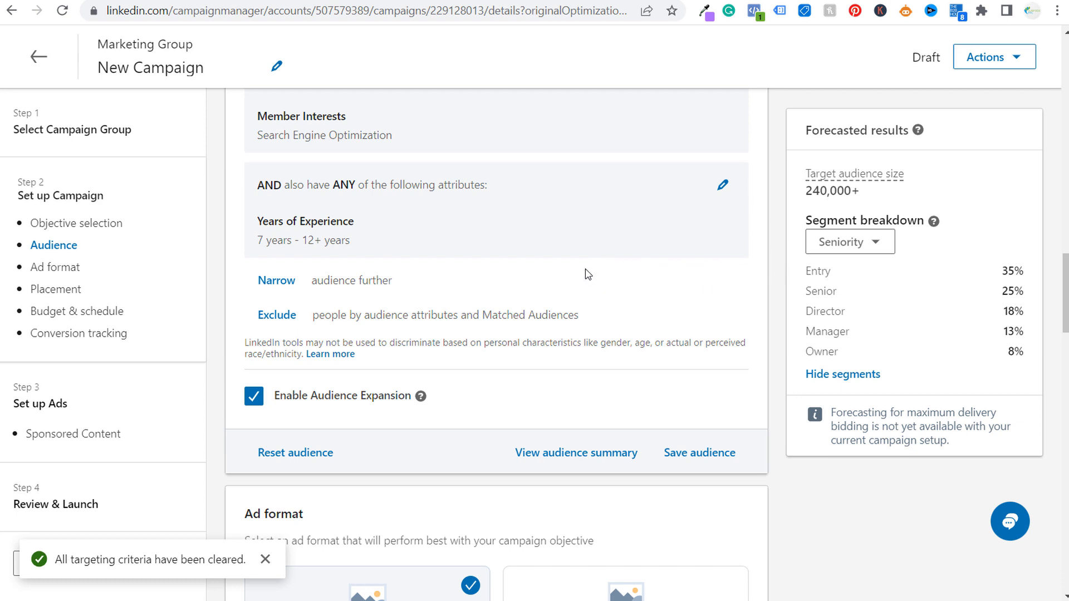
# Step: Show the segment breakdown by years of experience and examine the share of members with 12+ years
pyautogui.click(877, 248)
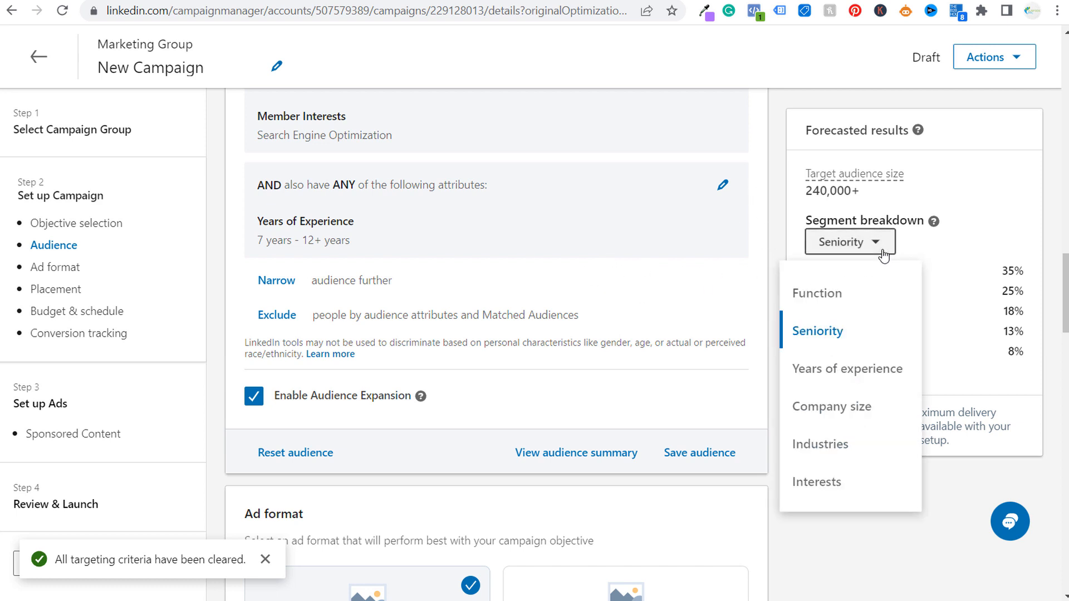
pyautogui.click(834, 369)
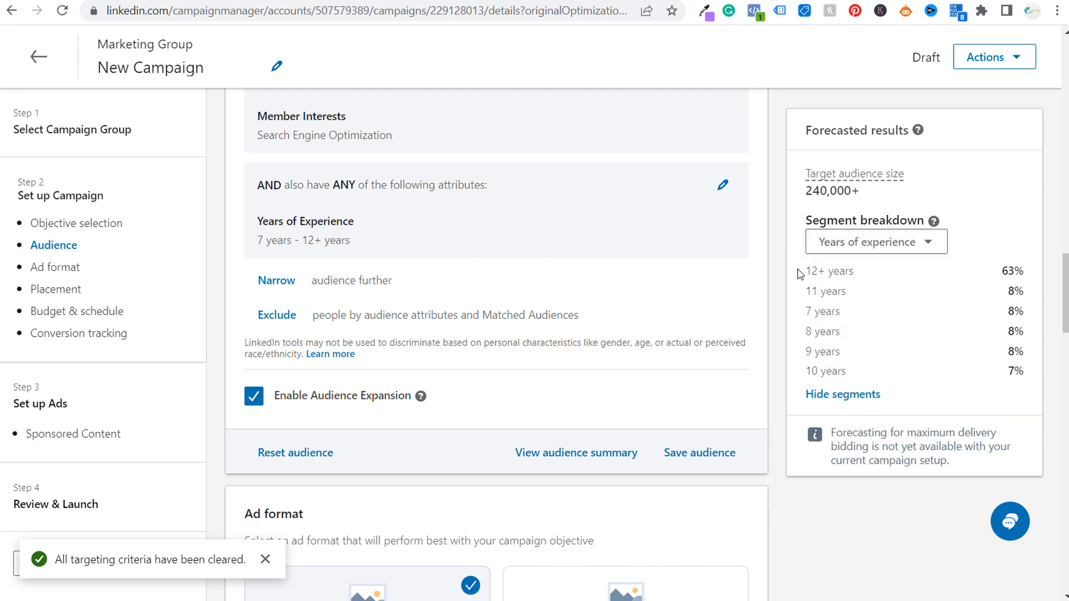
pyautogui.moveTo(797, 273); pyautogui.dragTo(1031, 273)
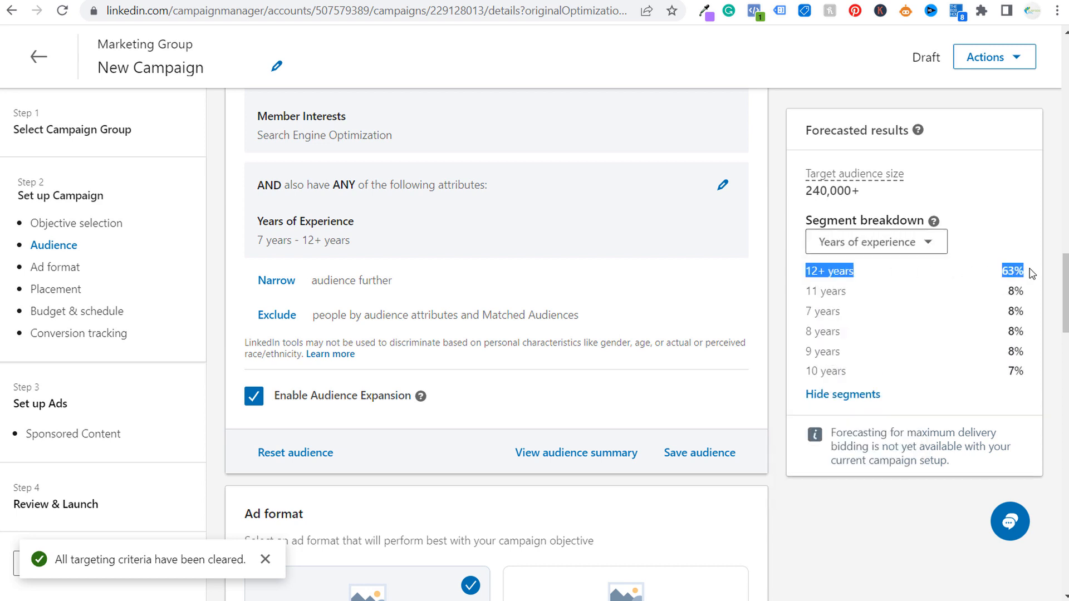
pyautogui.click(937, 296)
# Step: Switch the segment breakdown to company size and examine how the audience is spread across employee counts
pyautogui.click(927, 242)
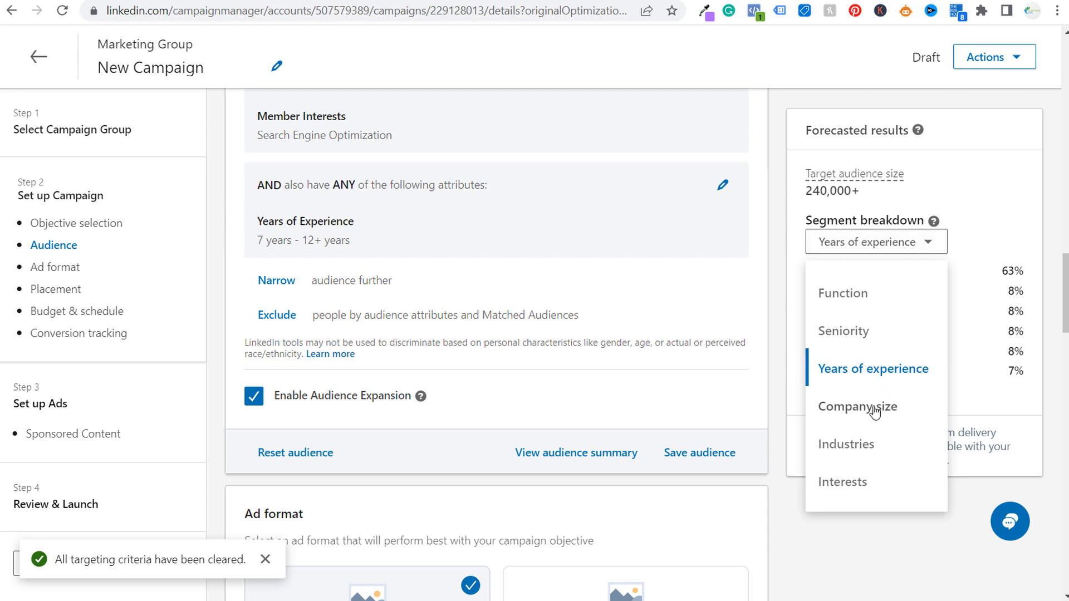
pyautogui.click(858, 407)
pyautogui.moveTo(804, 273); pyautogui.dragTo(1038, 348)
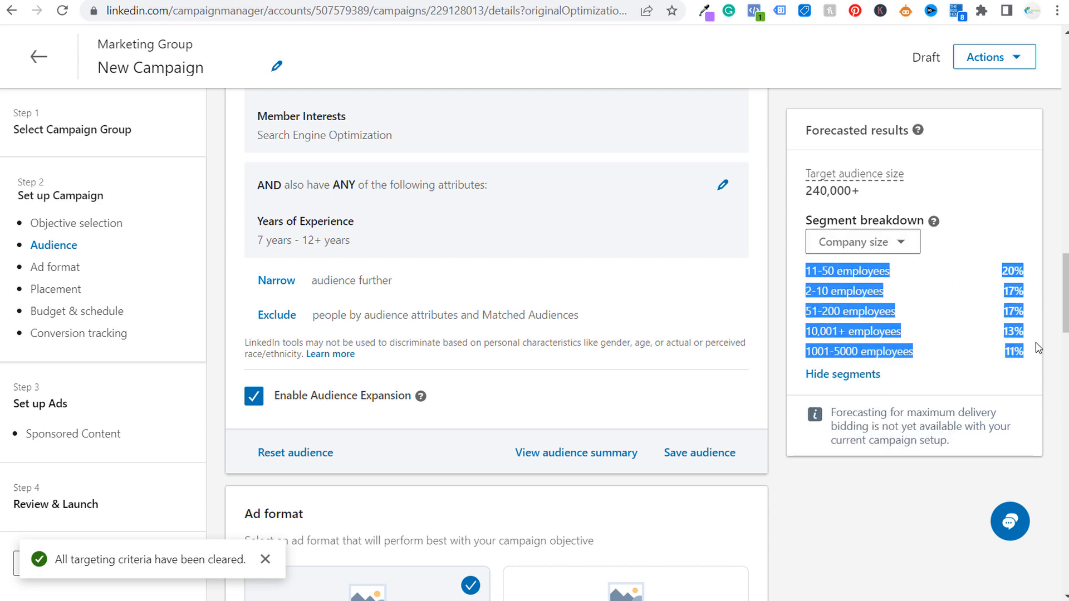
pyautogui.click(980, 304)
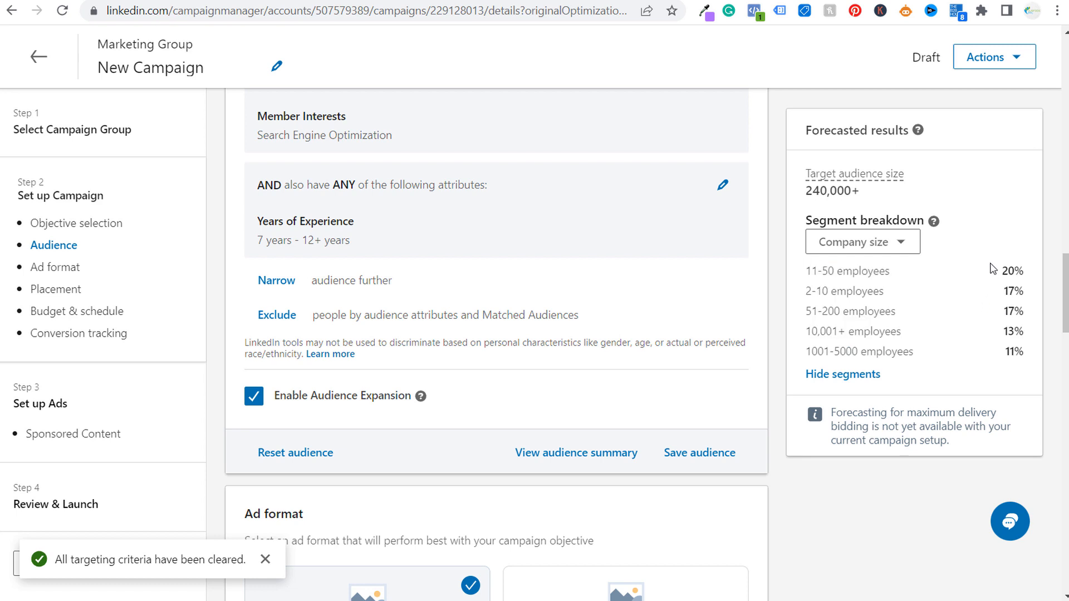
pyautogui.moveTo(1039, 330); pyautogui.dragTo(797, 342)
# Step: Switch the segment breakdown to industries and examine which industries the audience works in
pyautogui.click(869, 245)
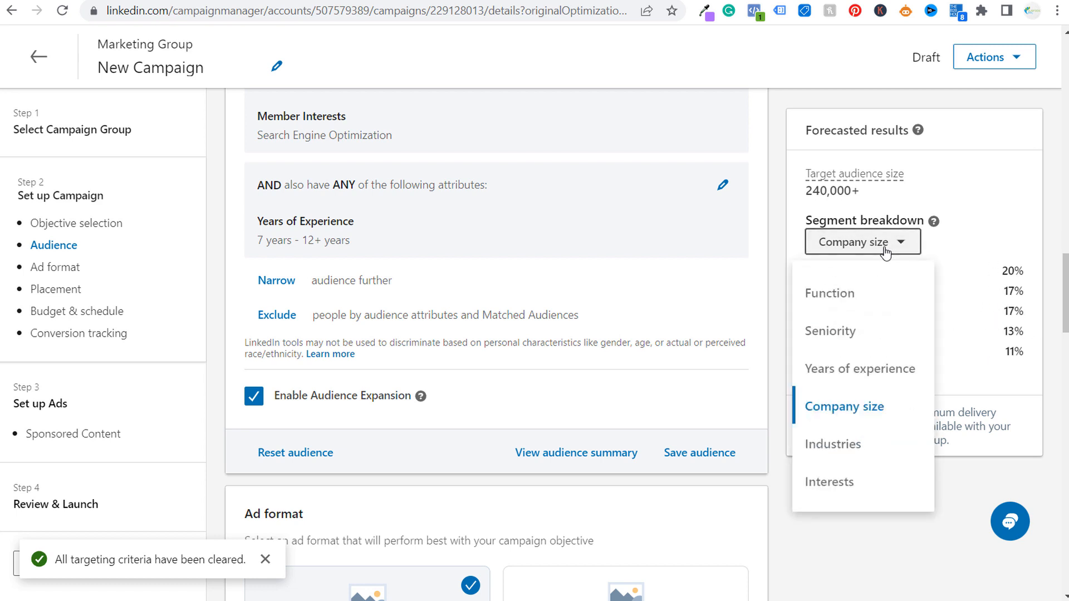
pyautogui.click(833, 444)
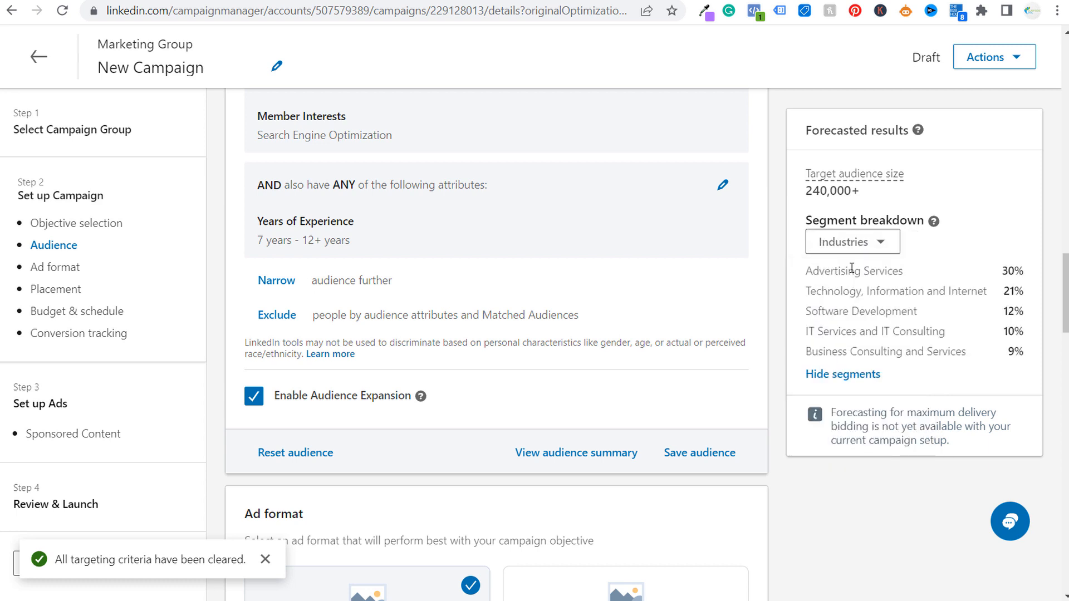
pyautogui.moveTo(803, 272); pyautogui.dragTo(1035, 349)
pyautogui.click(1035, 356)
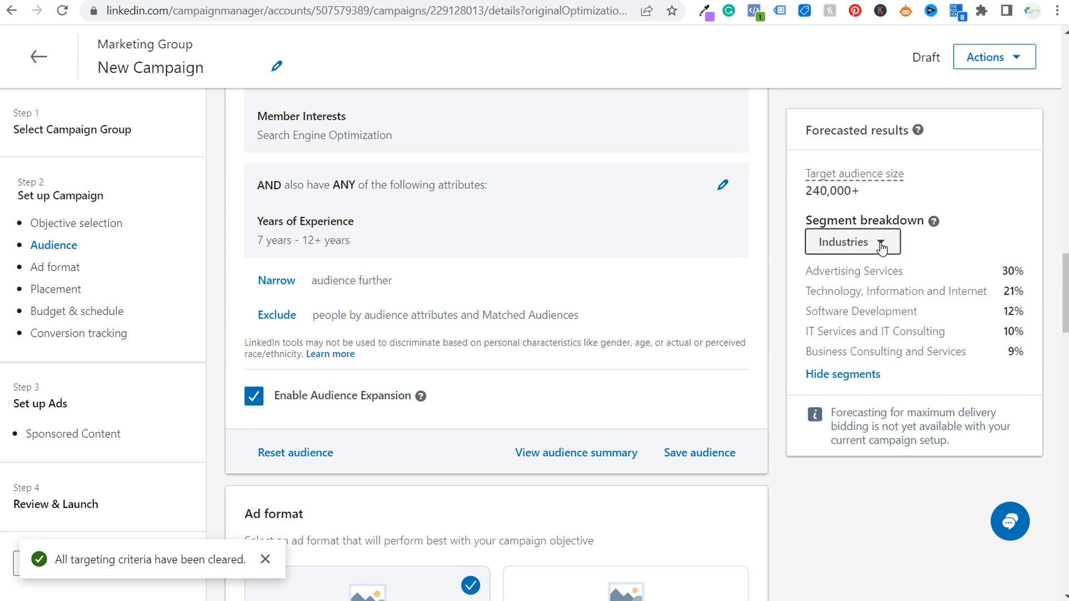
# Step: Switch the segment breakdown to interests and examine the audience's main interests
pyautogui.click(883, 241)
pyautogui.click(848, 485)
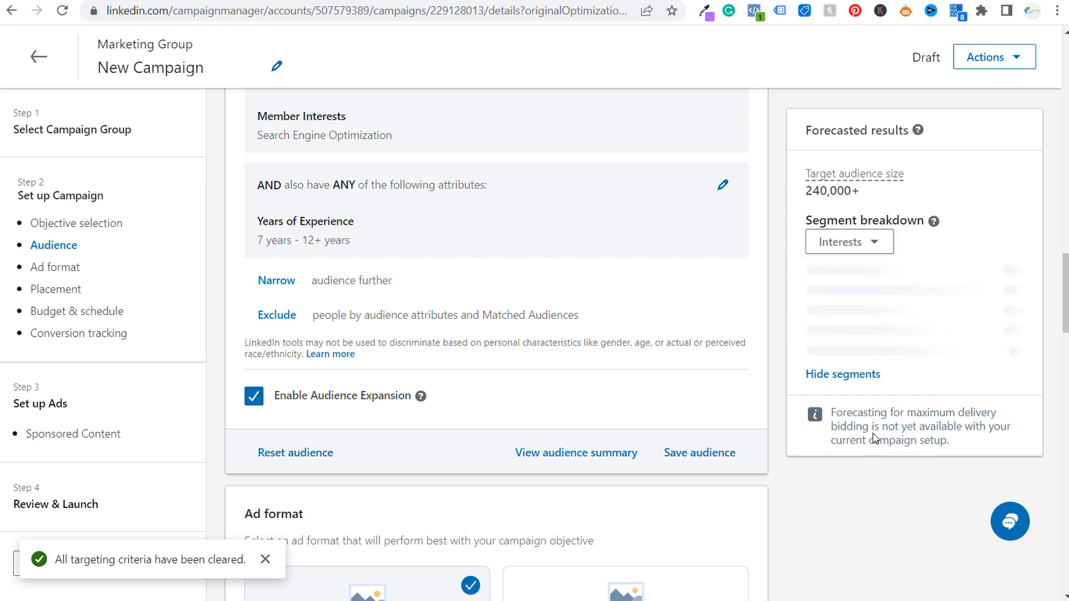
pyautogui.moveTo(813, 271); pyautogui.dragTo(842, 294)
pyautogui.click(823, 292)
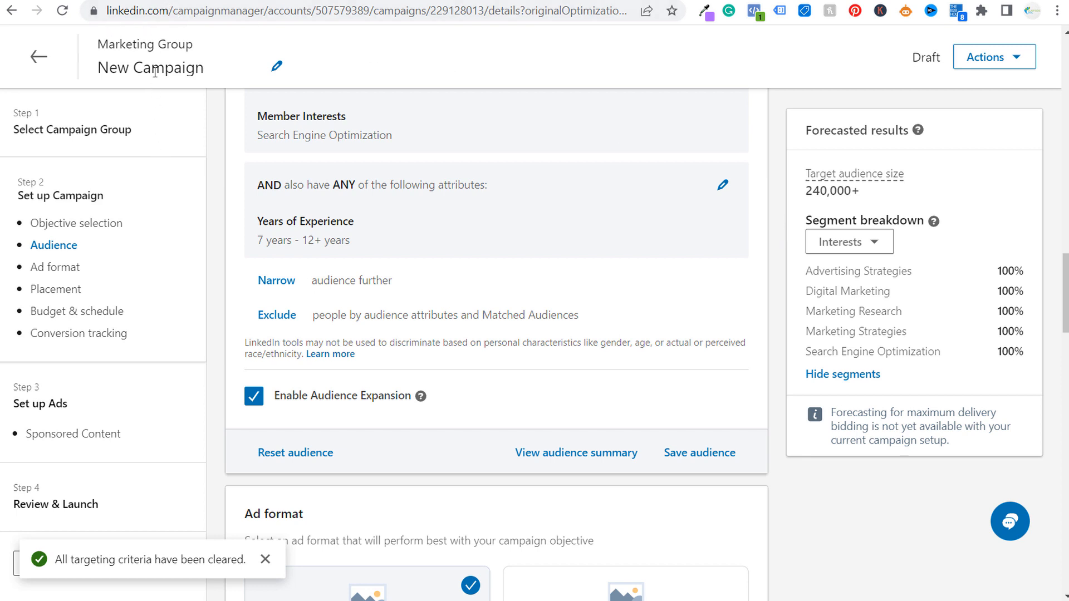
# Step: Rename the campaign as "Search Engine Optimization - Marketing Jobs"
pyautogui.click(274, 68)
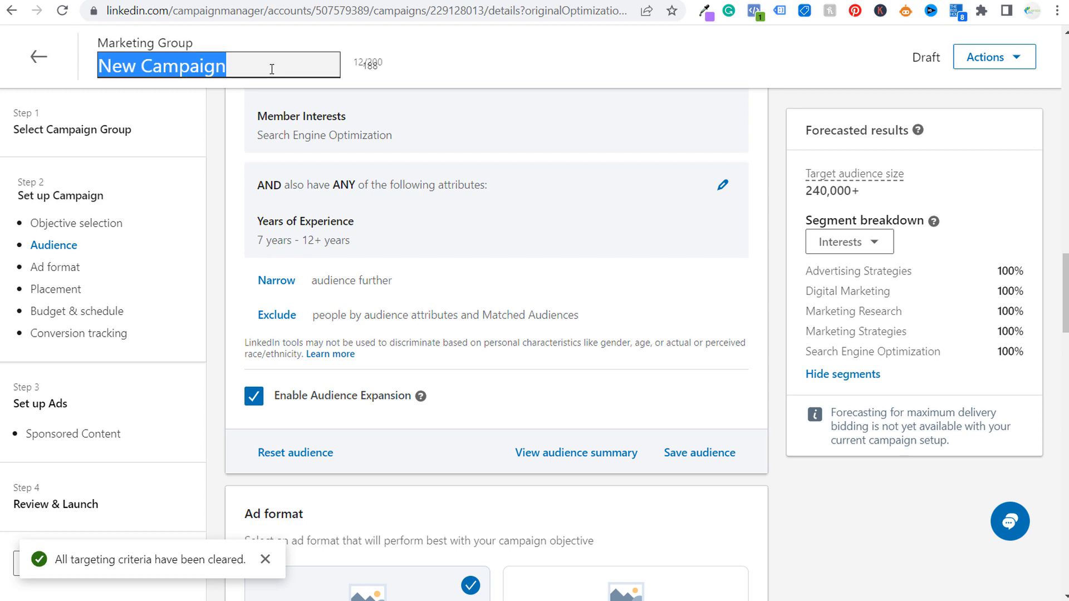
pyautogui.write('Search')
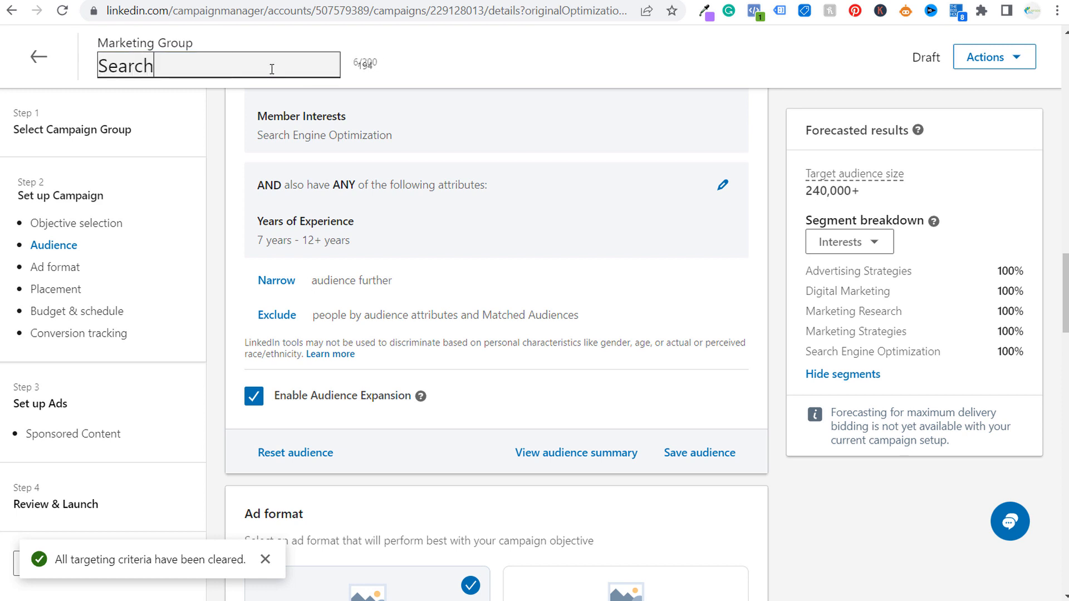
pyautogui.write(' Engine Optimizatio')
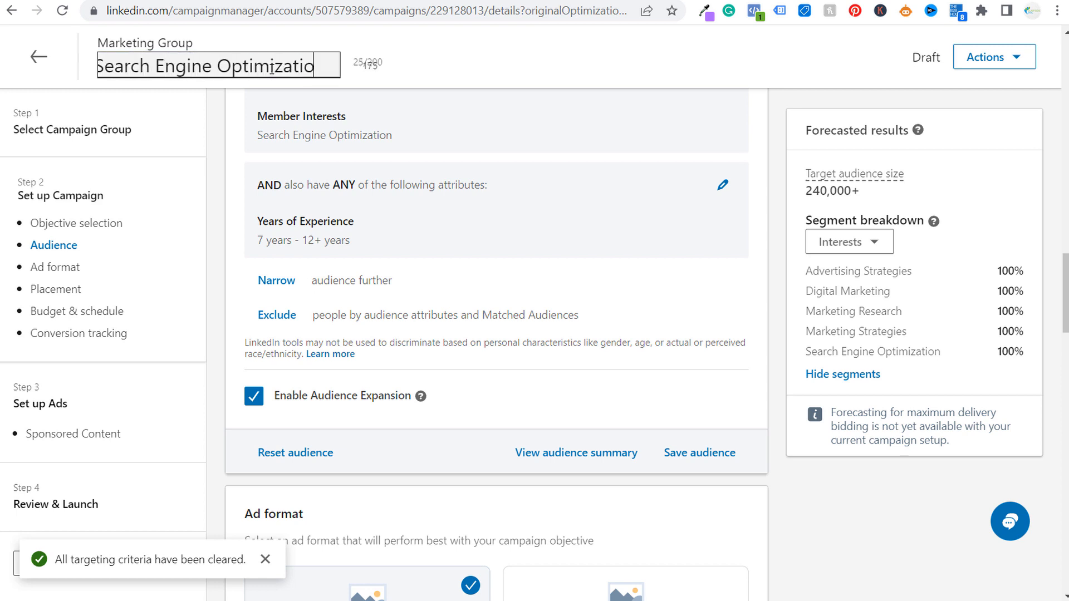
pyautogui.write('n - Mar')
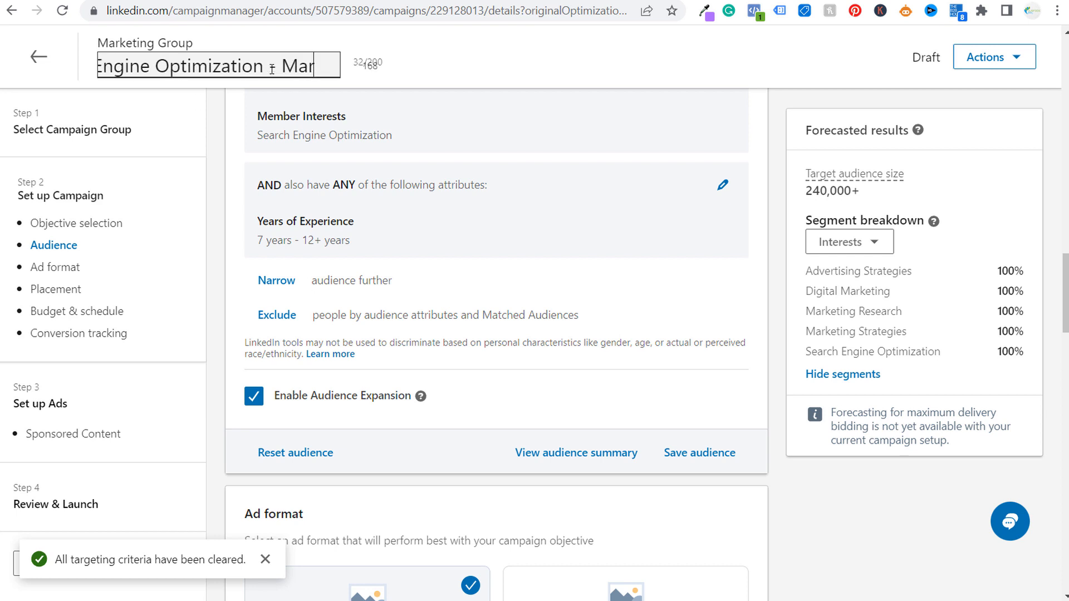
pyautogui.write('keting Jobs')
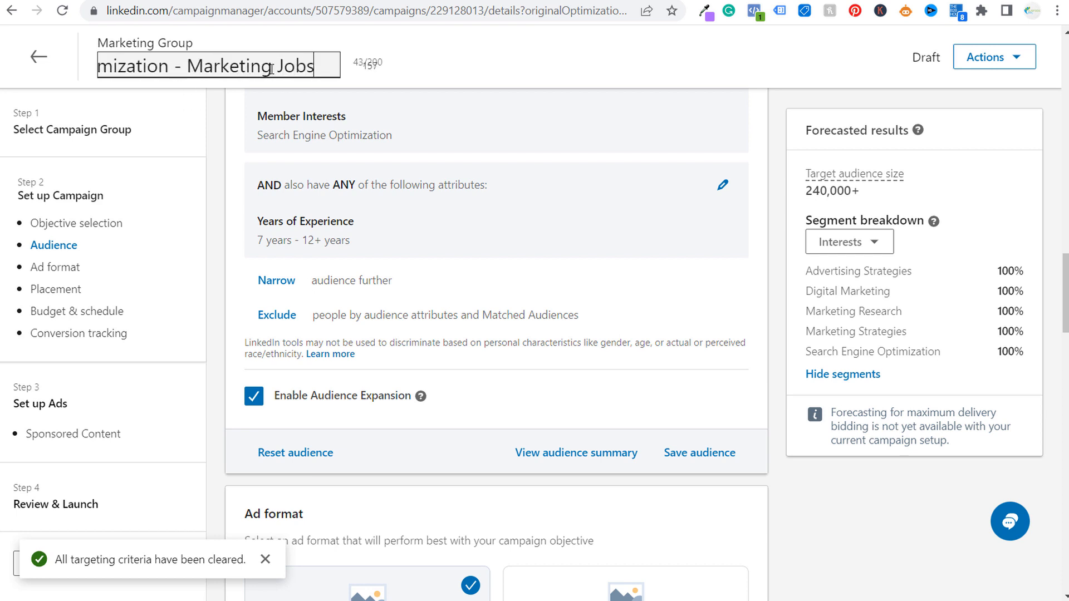
pyautogui.click(576, 57)
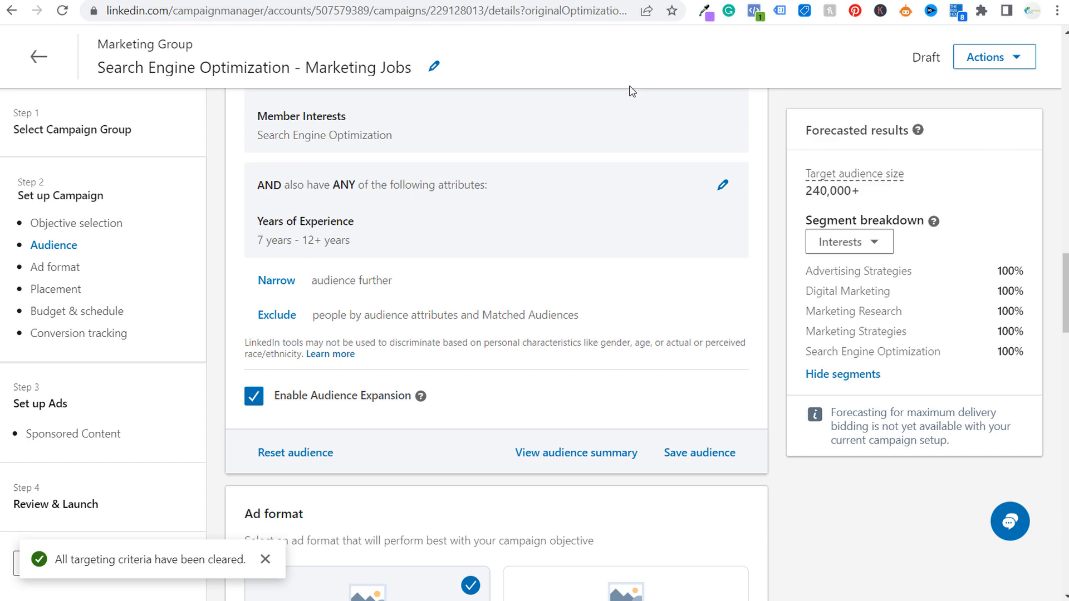
# Step: Check the campaign's budget, schedule, bidding and conversion tracking settings, and continue to the ad setup
pyautogui.scroll(-12, 780, 405)
pyautogui.scroll(-8, 777, 418)
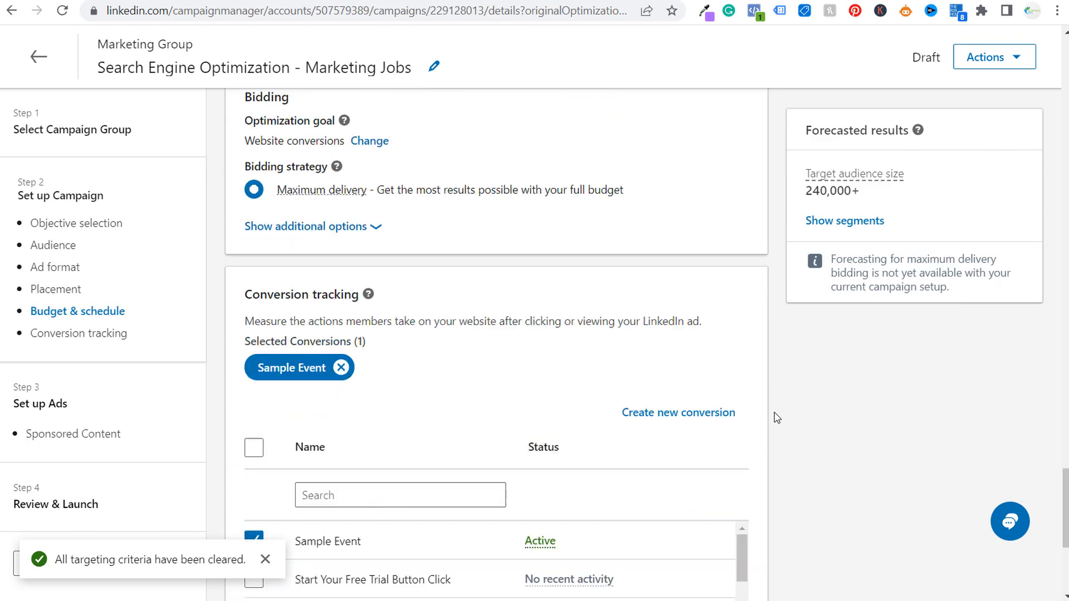
pyautogui.scroll(-5, 780, 417)
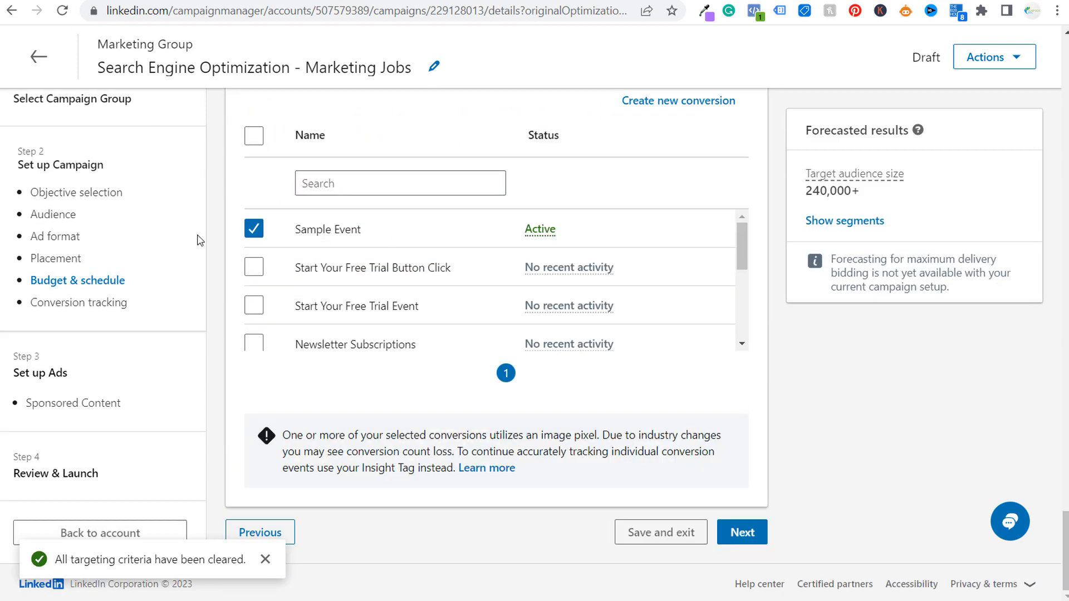
pyautogui.scroll(5, 465, 232)
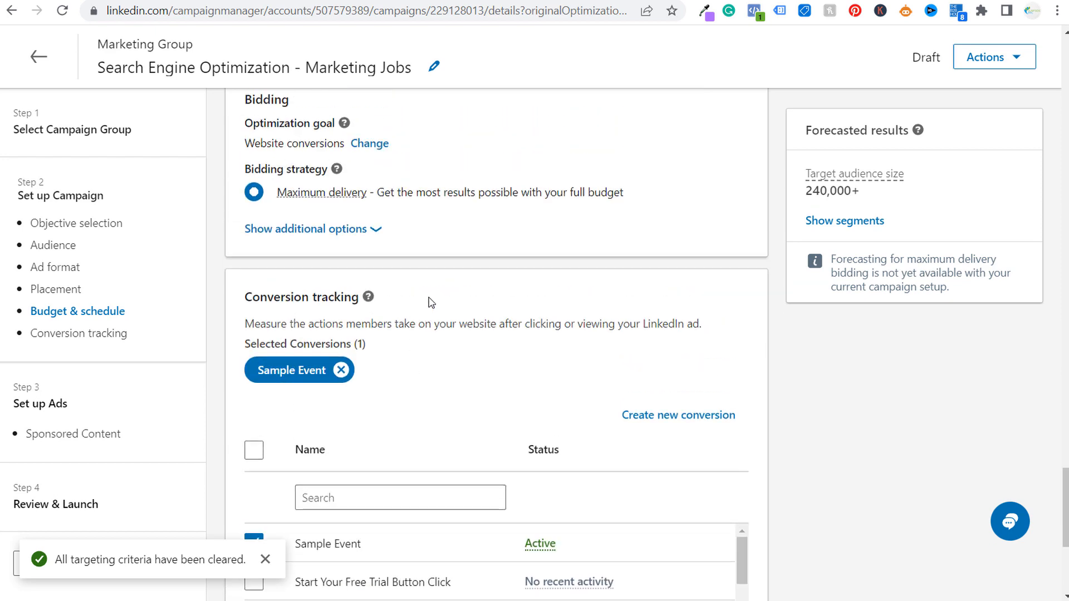
pyautogui.scroll(5, 497, 286)
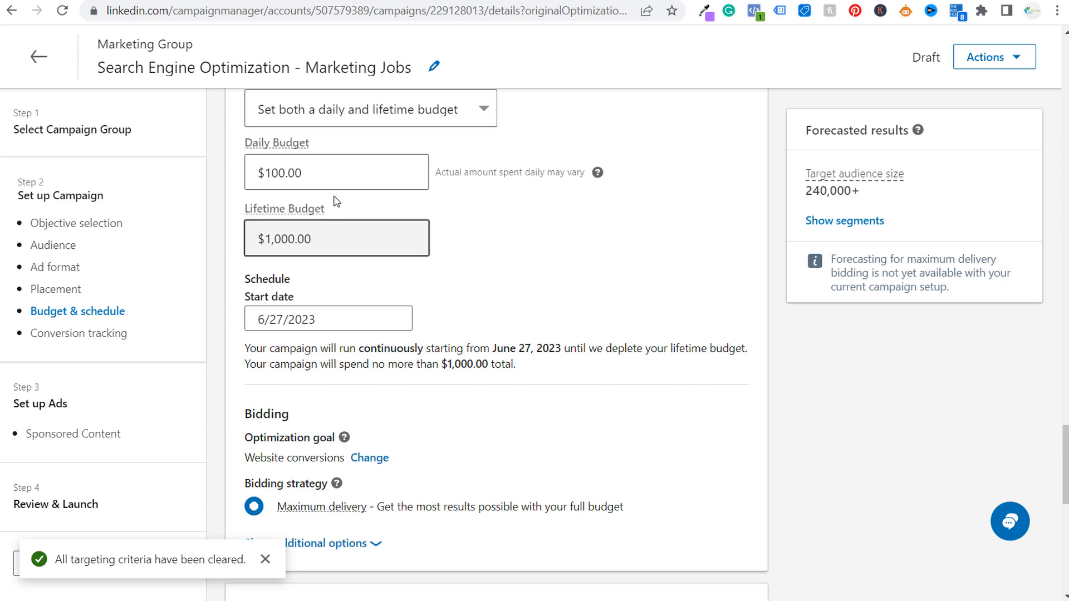
pyautogui.scroll(1, 336, 178)
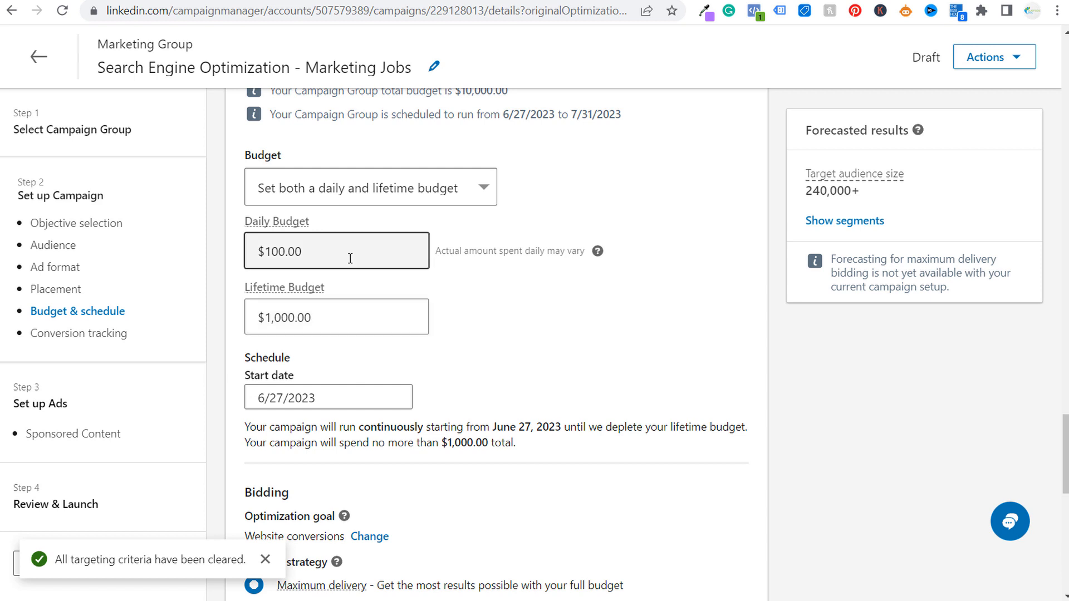
pyautogui.scroll(-5, 604, 281)
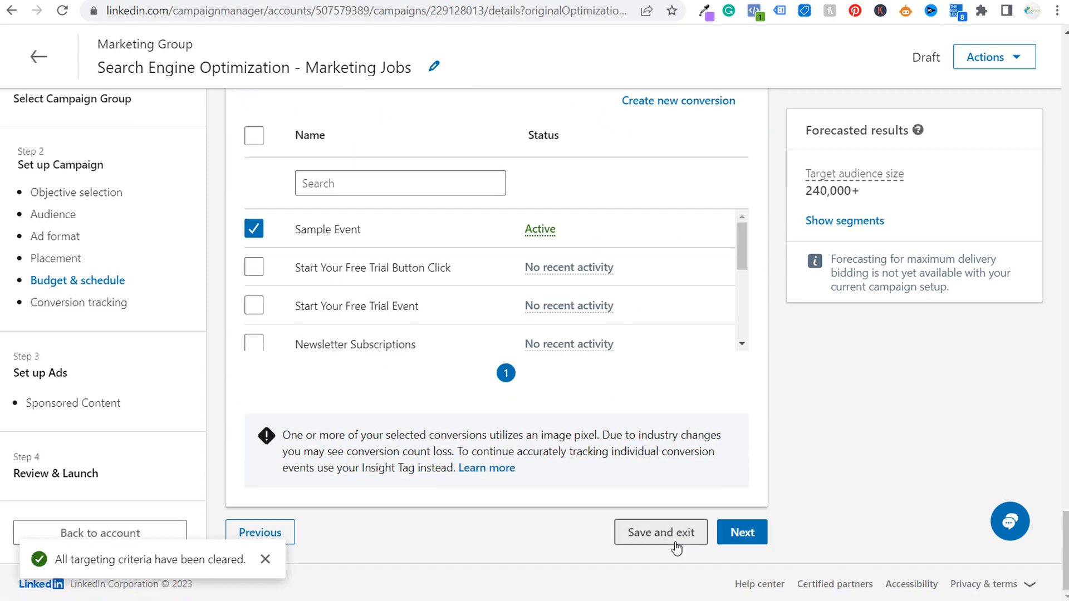
pyautogui.click(743, 533)
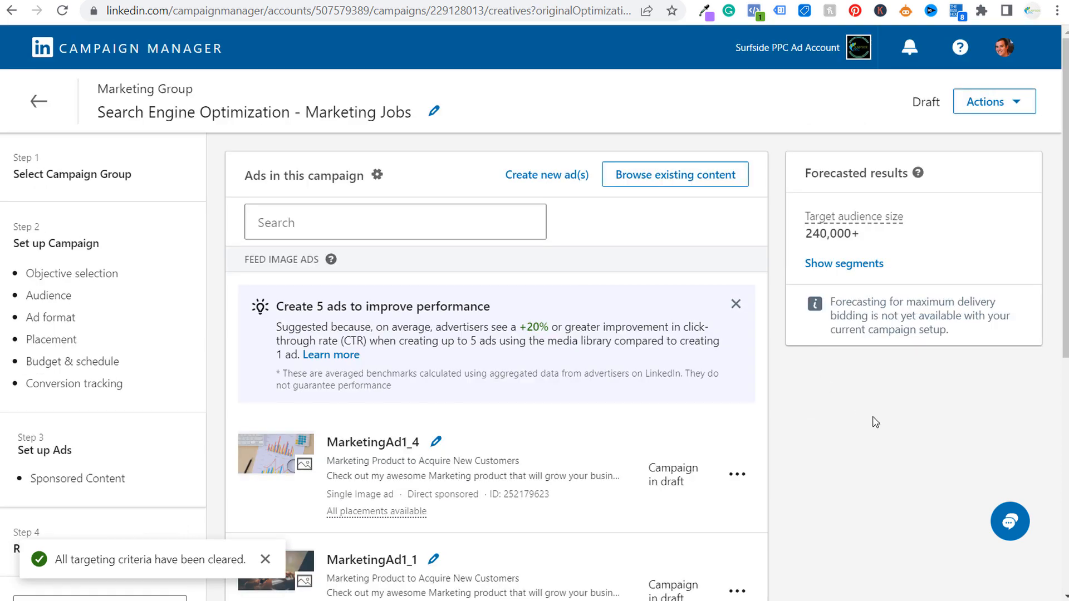
# Step: Keep the ads already in the campaign, and review and launch the campaign
pyautogui.scroll(-5, 868, 404)
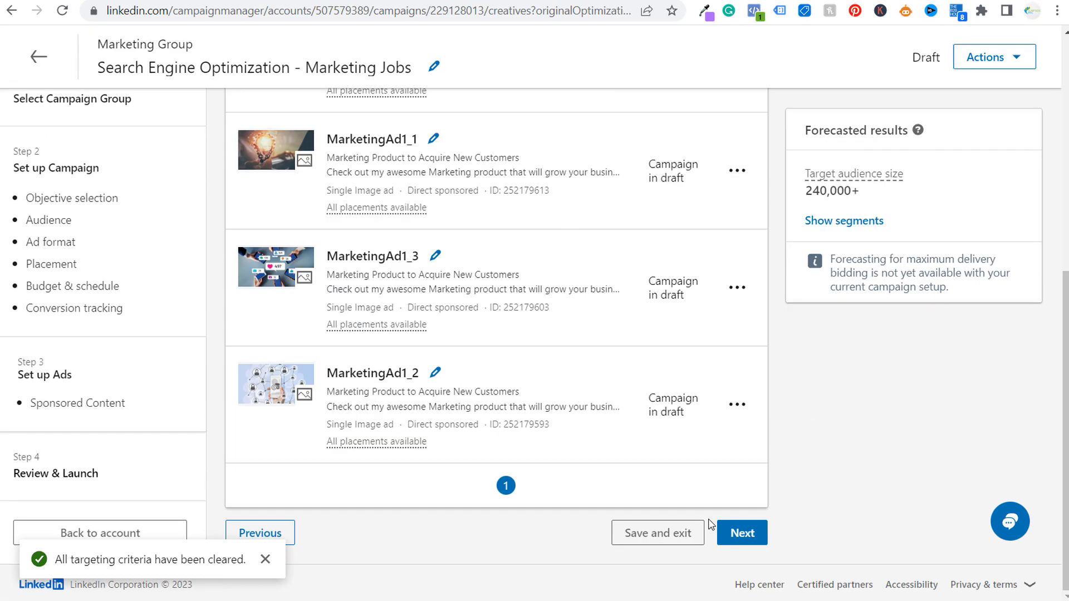
pyautogui.click(729, 534)
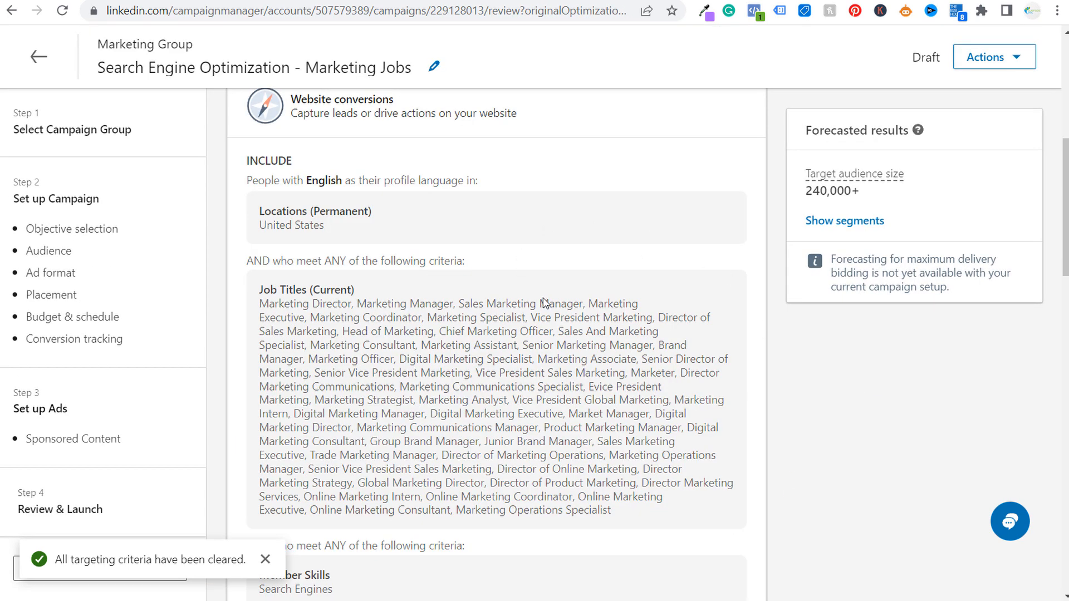
pyautogui.scroll(7, 470, 93)
pyautogui.scroll(-8, 543, 278)
pyautogui.scroll(-15, 565, 288)
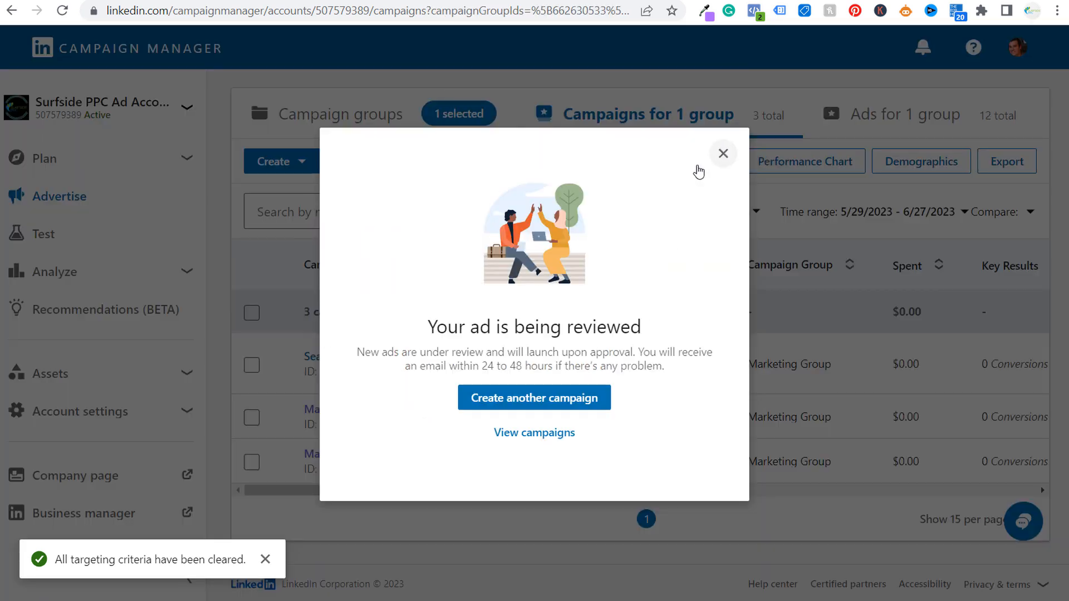
# Step: Dismiss the ad review confirmation and return to the list of campaigns in the group
pyautogui.moveTo(459, 362); pyautogui.dragTo(546, 363)
pyautogui.click(607, 354)
pyautogui.click(723, 153)
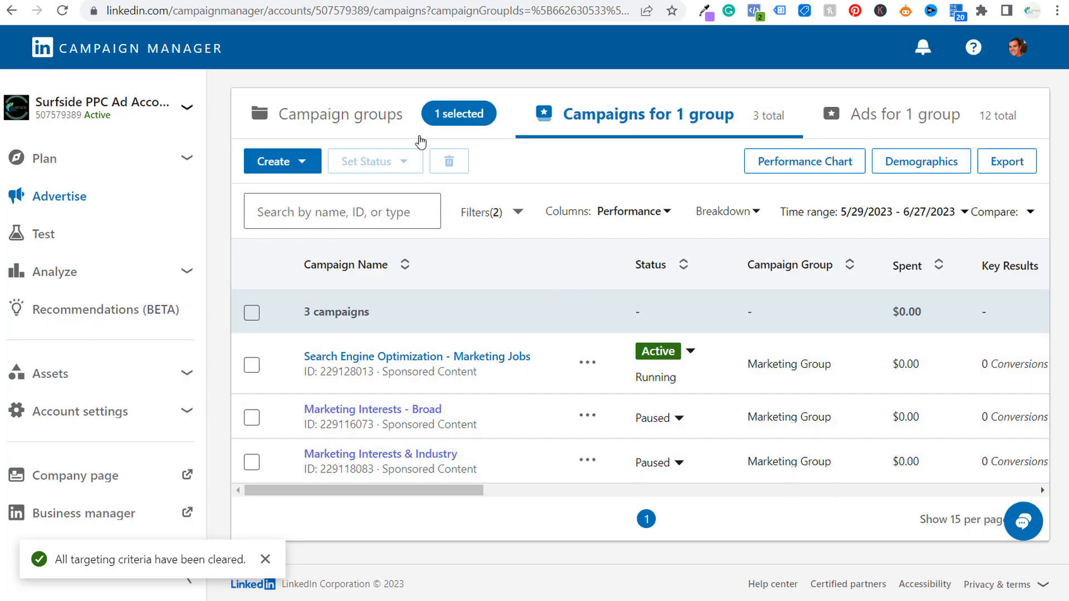
# Step: Look over the campaign groups and the Marketing Group's available actions, and reopen that group's campaigns
pyautogui.click(389, 118)
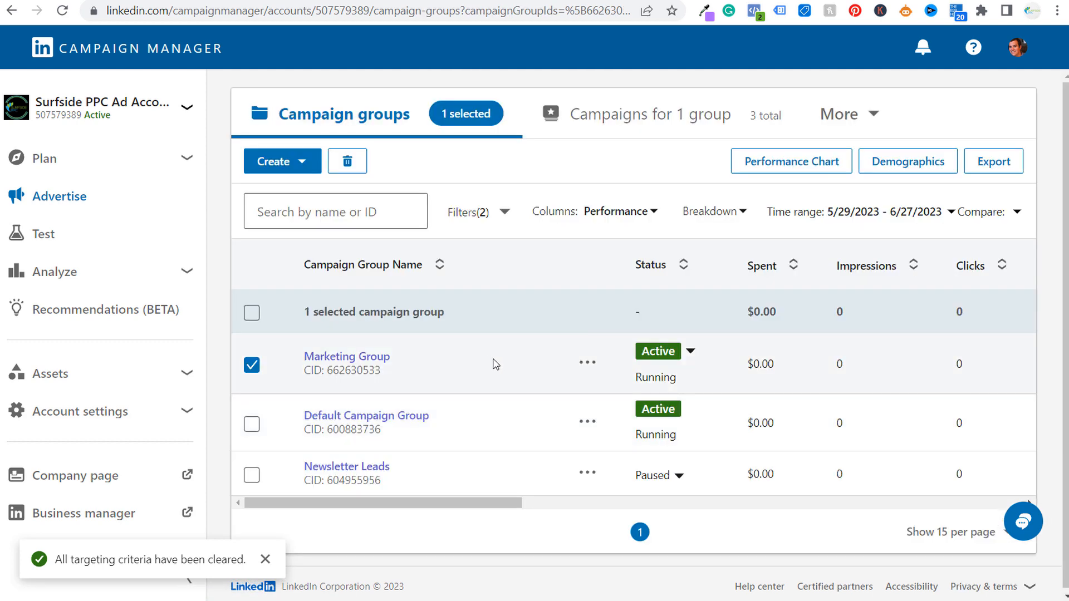
pyautogui.click(589, 364)
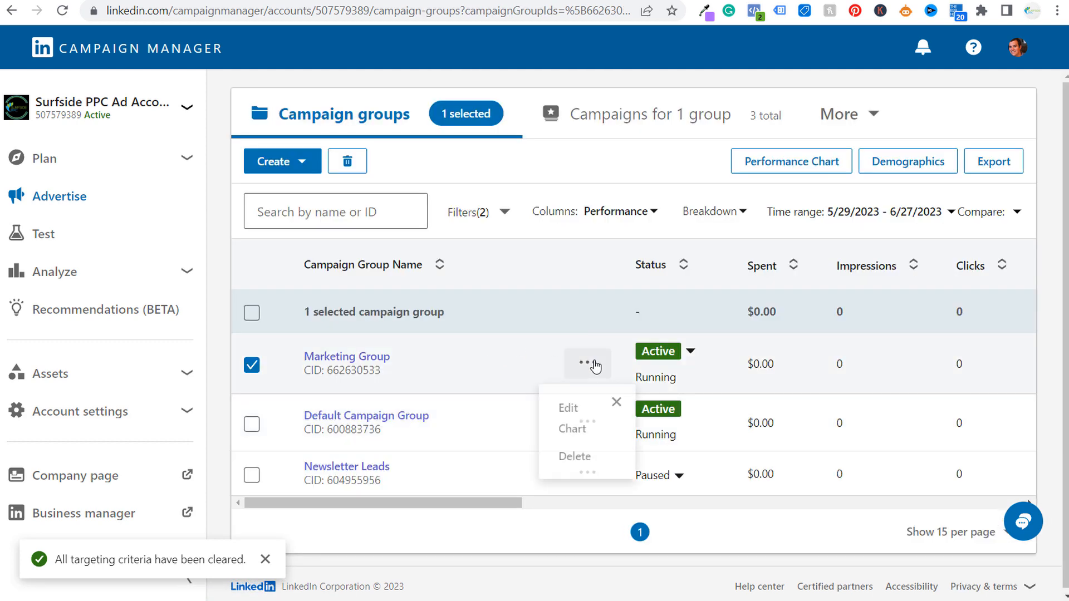
pyautogui.click(617, 402)
pyautogui.click(362, 361)
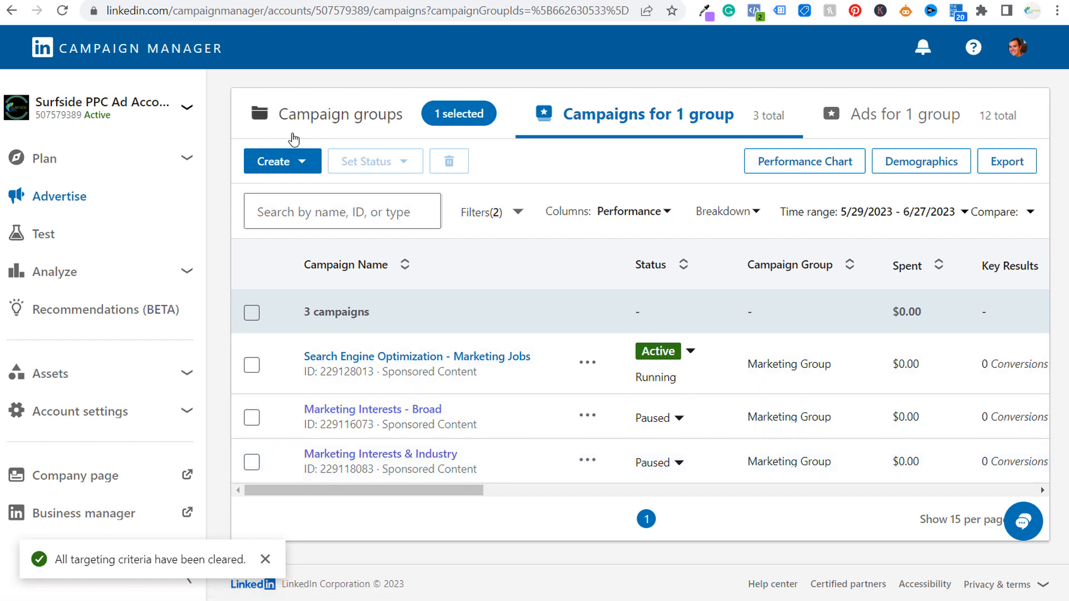
pyautogui.click(296, 163)
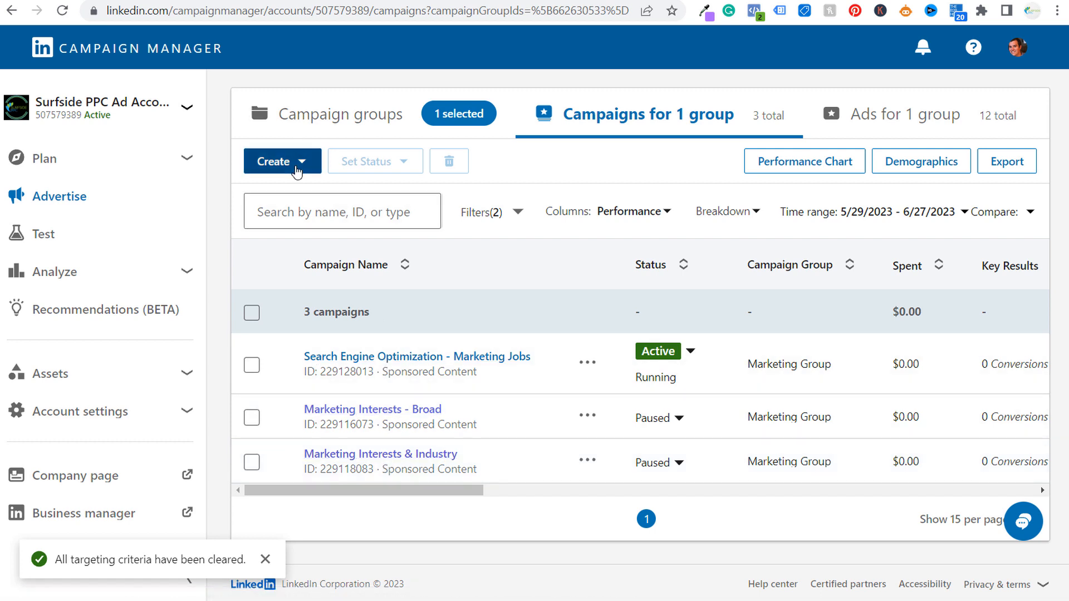
pyautogui.click(288, 217)
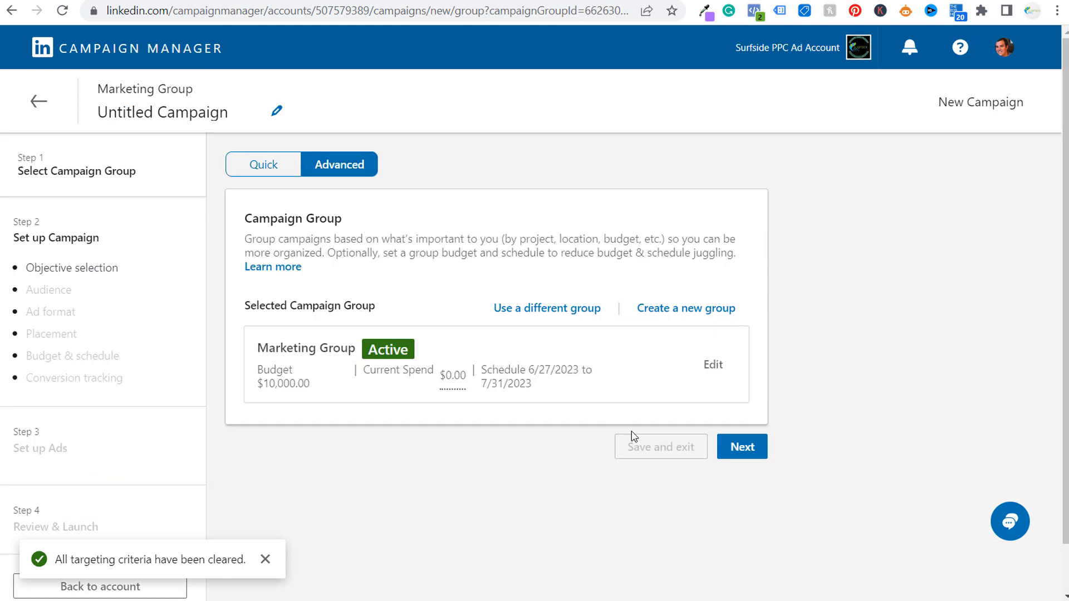
pyautogui.click(38, 101)
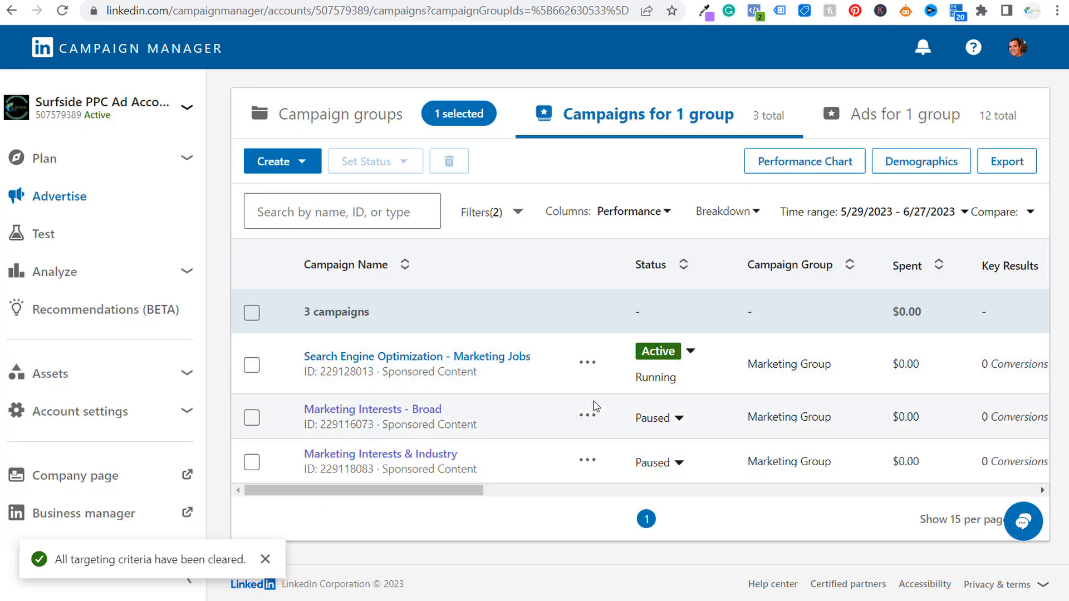
# Step: Open the Marketing Interests - Broad campaign for editing and start narrowing its target audience further
pyautogui.click(588, 416)
pyautogui.click(565, 462)
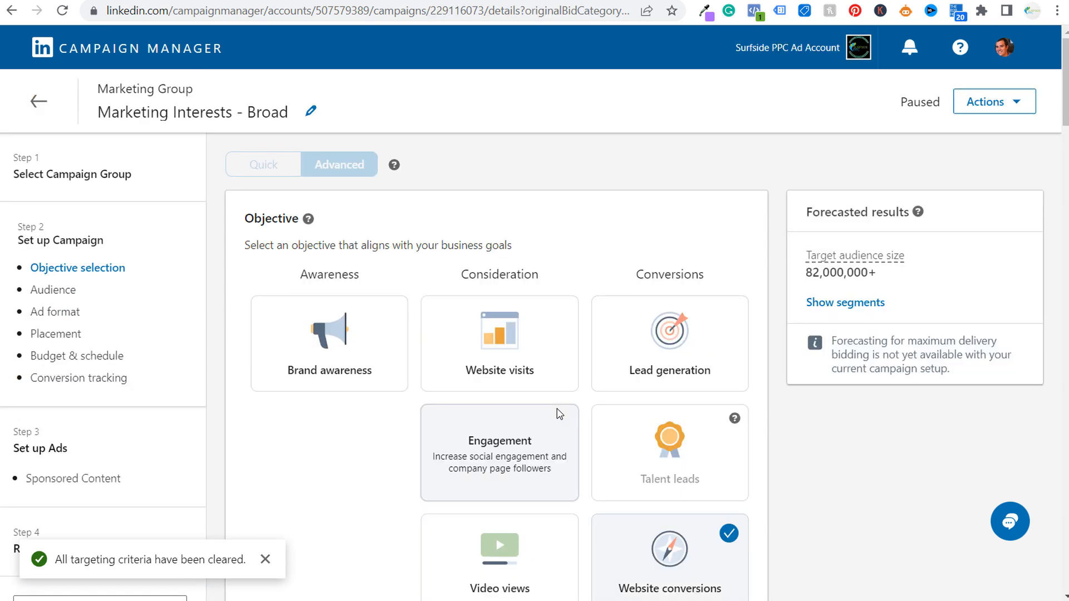
pyautogui.scroll(-10, 902, 429)
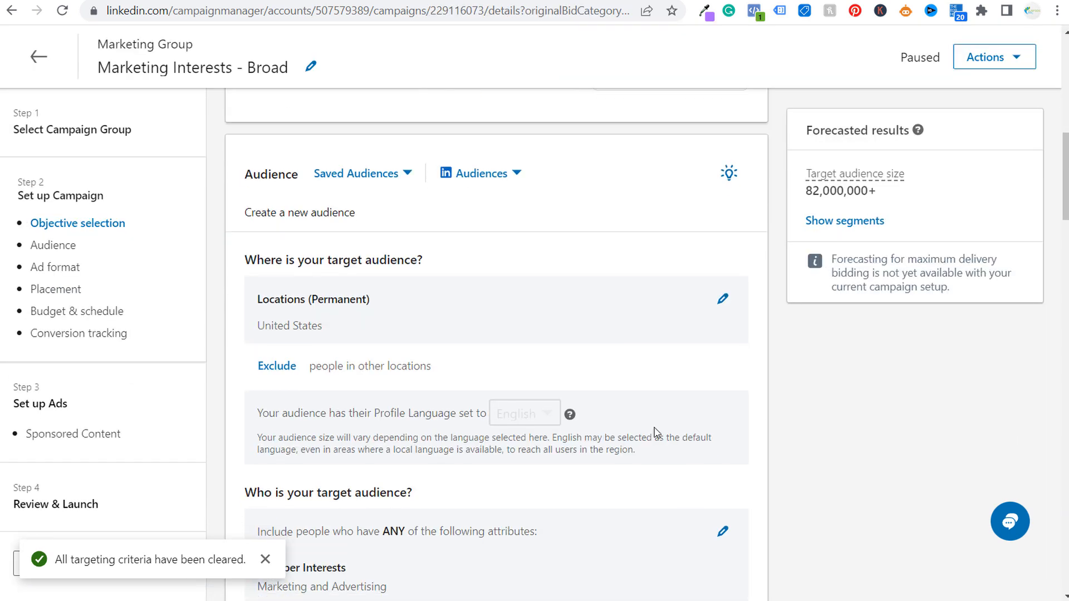
pyautogui.scroll(-5, 530, 313)
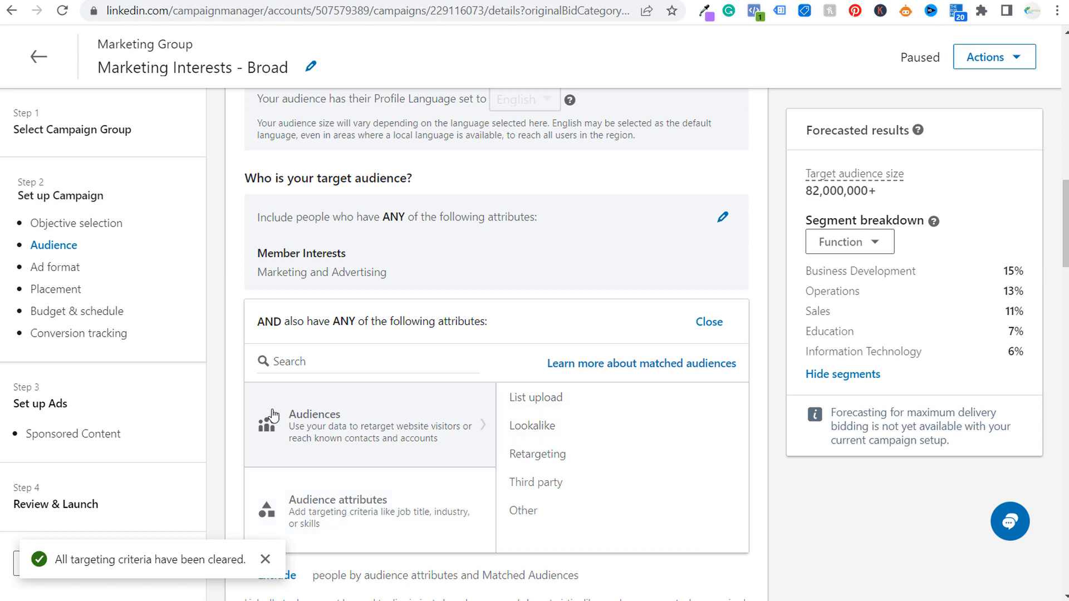
# Step: Examine the Lookalike and Retargeting options among the matched audiences offered for narrowing the audience
pyautogui.click(514, 408)
pyautogui.click(357, 426)
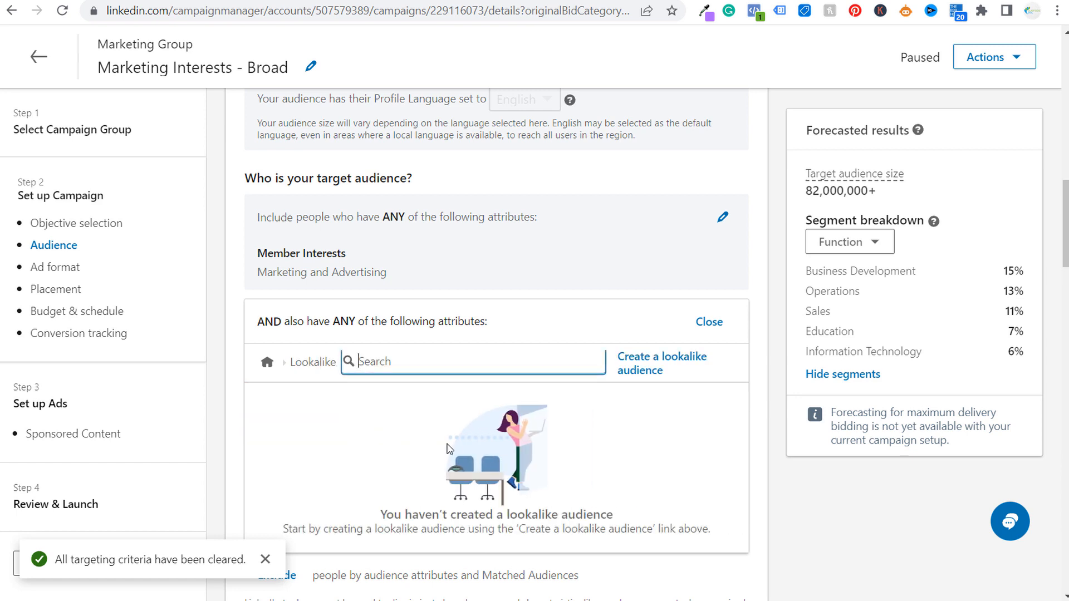
pyautogui.click(267, 363)
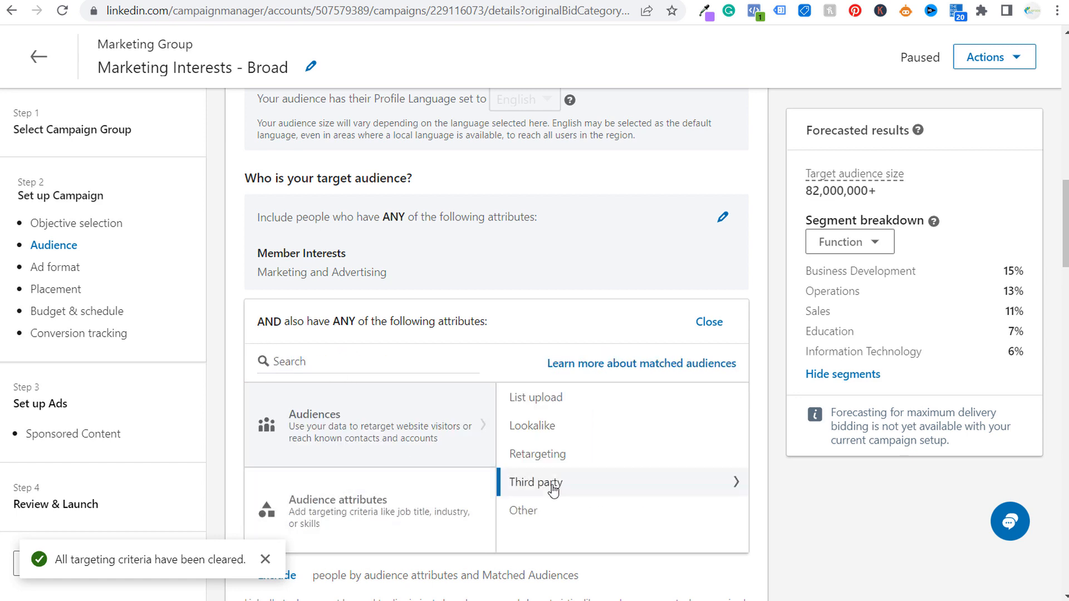
pyautogui.click(576, 464)
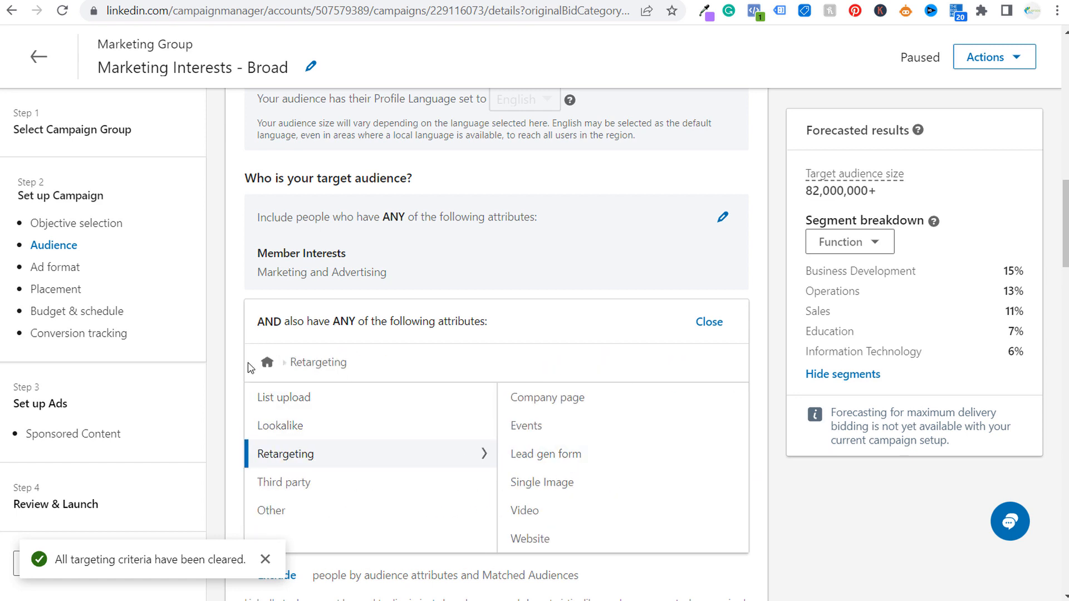
pyautogui.click(266, 363)
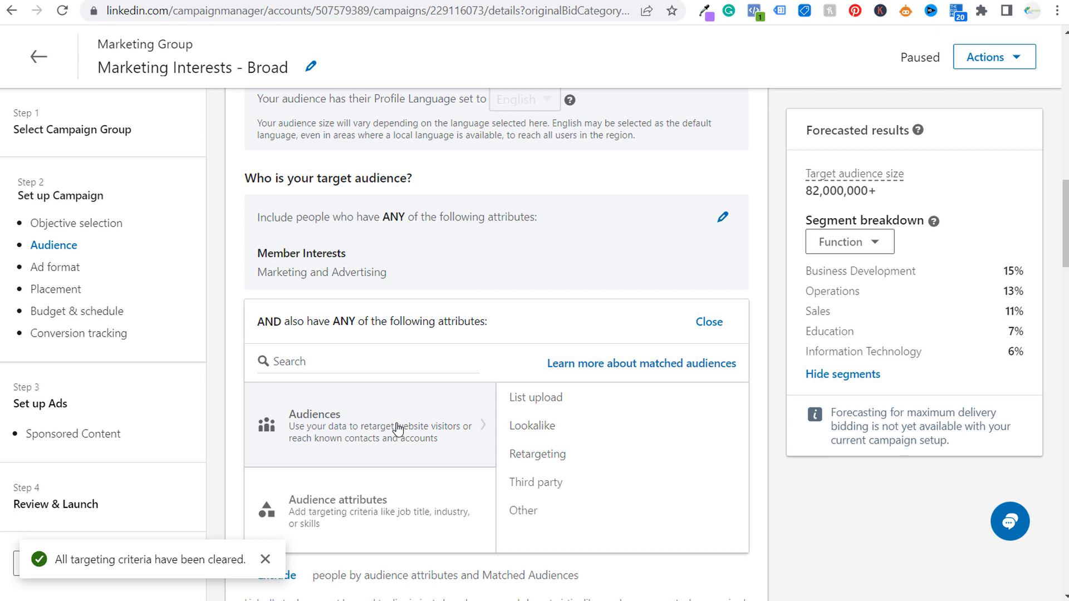
# Step: Examine the Member Interests and Member Traits options in the Interests and Traits audience attributes
pyautogui.moveTo(405, 514)
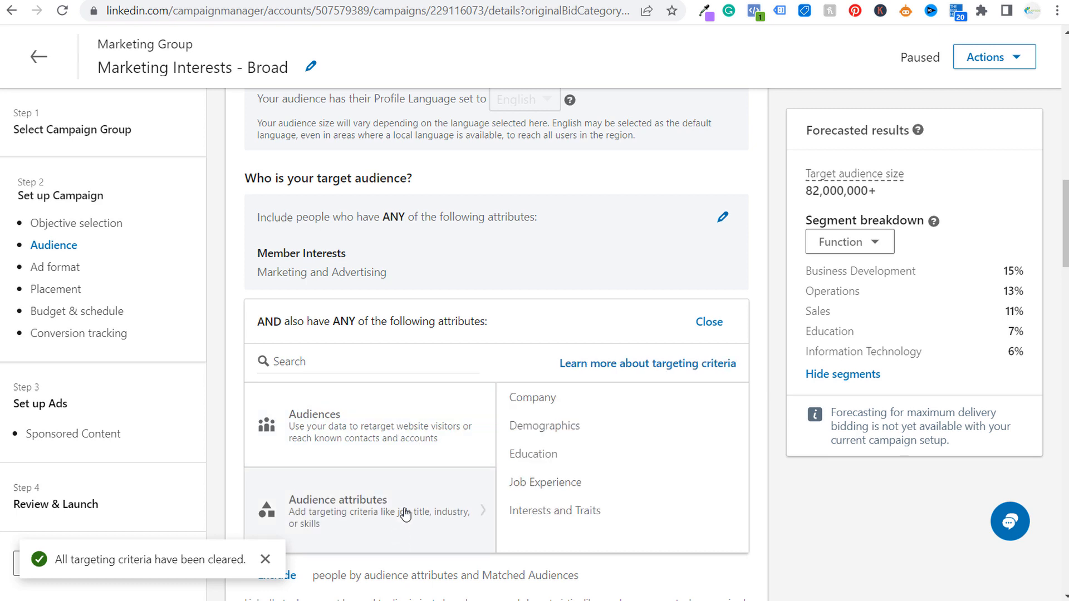
pyautogui.click(582, 510)
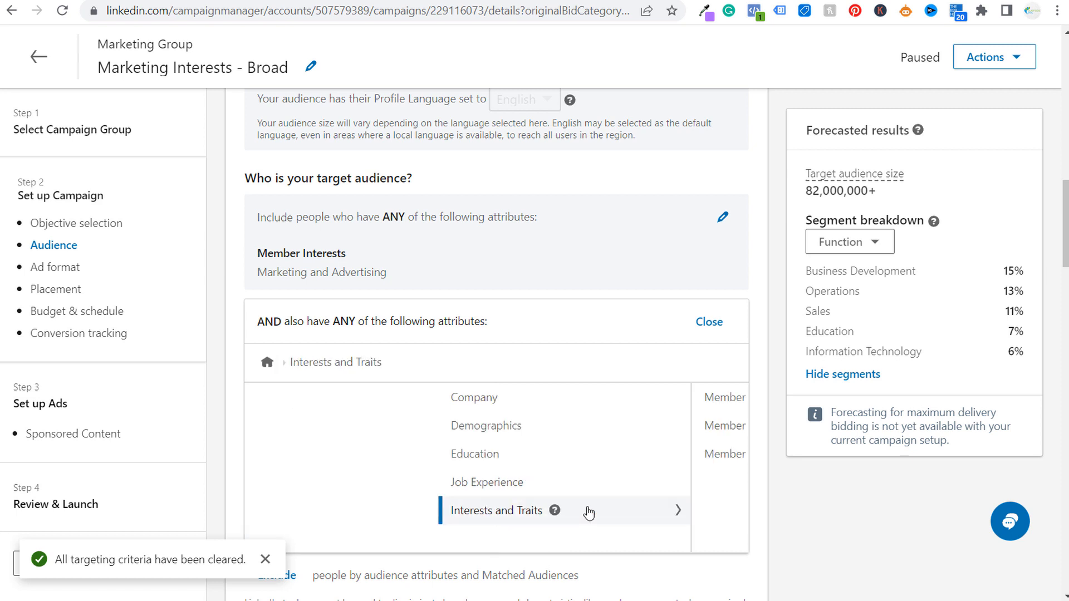
pyautogui.click(646, 426)
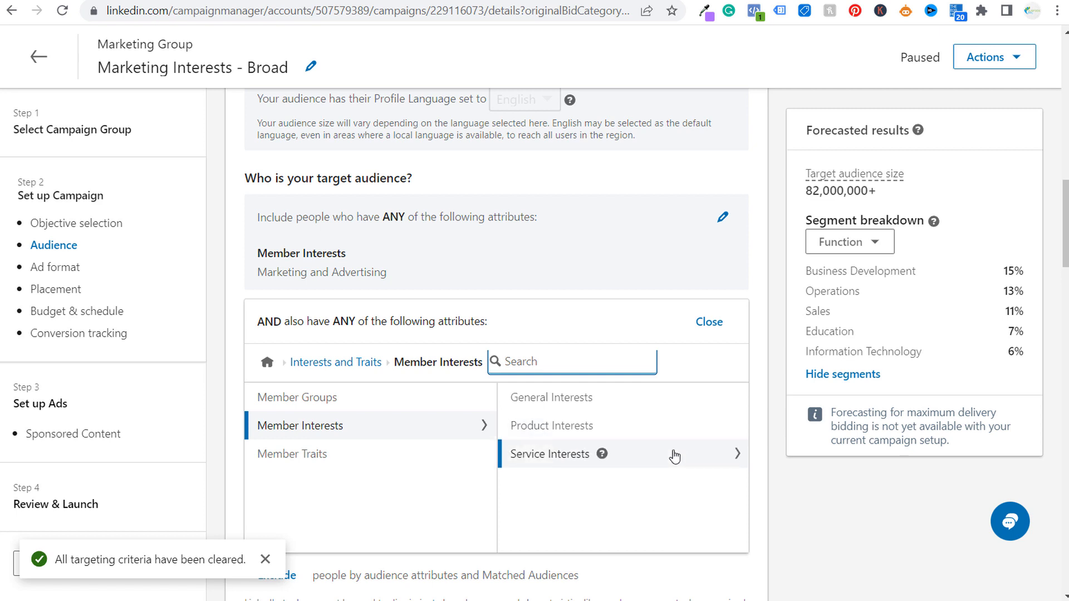
pyautogui.click(379, 452)
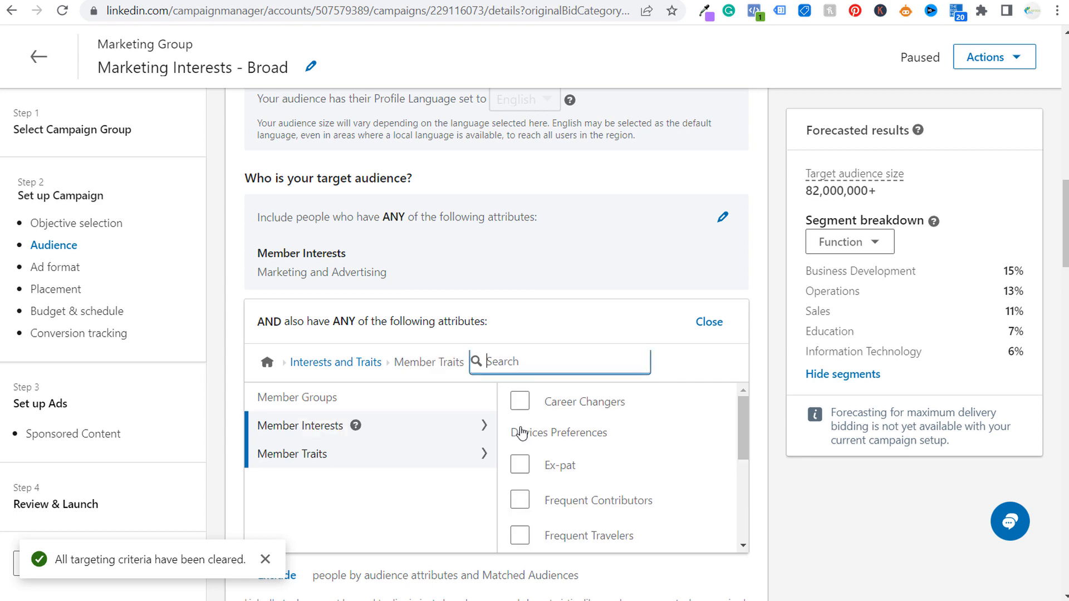
pyautogui.moveTo(742, 420)
pyautogui.mouseDown()
pyautogui.moveTo(744, 508)
pyautogui.moveTo(745, 412)
pyautogui.mouseUp()
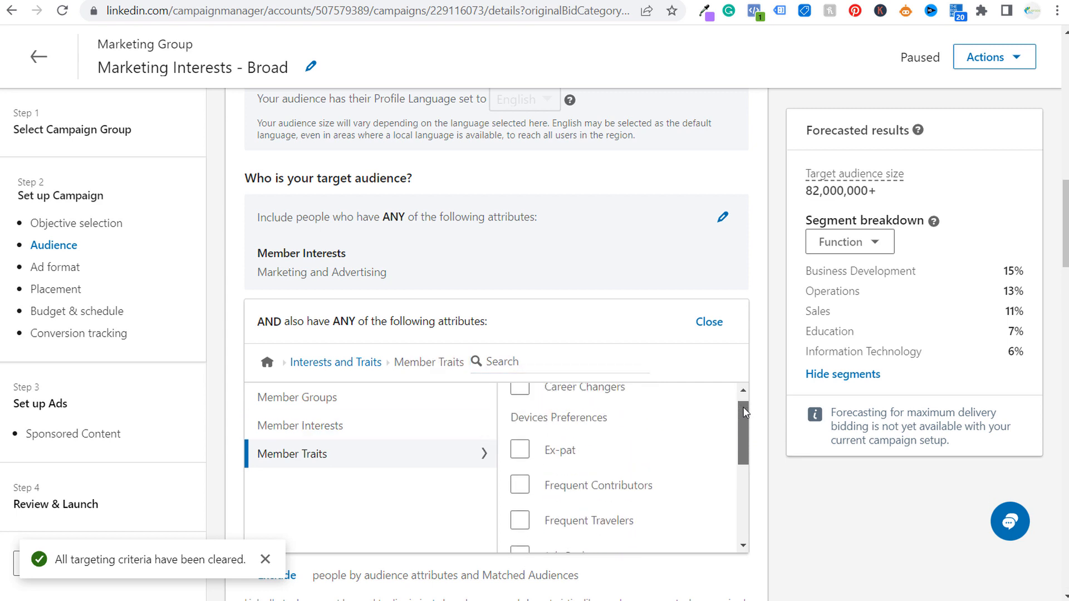
# Step: Search member groups for marketing and add Marketing Digital Brasil, Marketing & Social Media, Marketing Executives Group and Marketing Communication: Digital Advertising as narrowing criteria
pyautogui.click(438, 400)
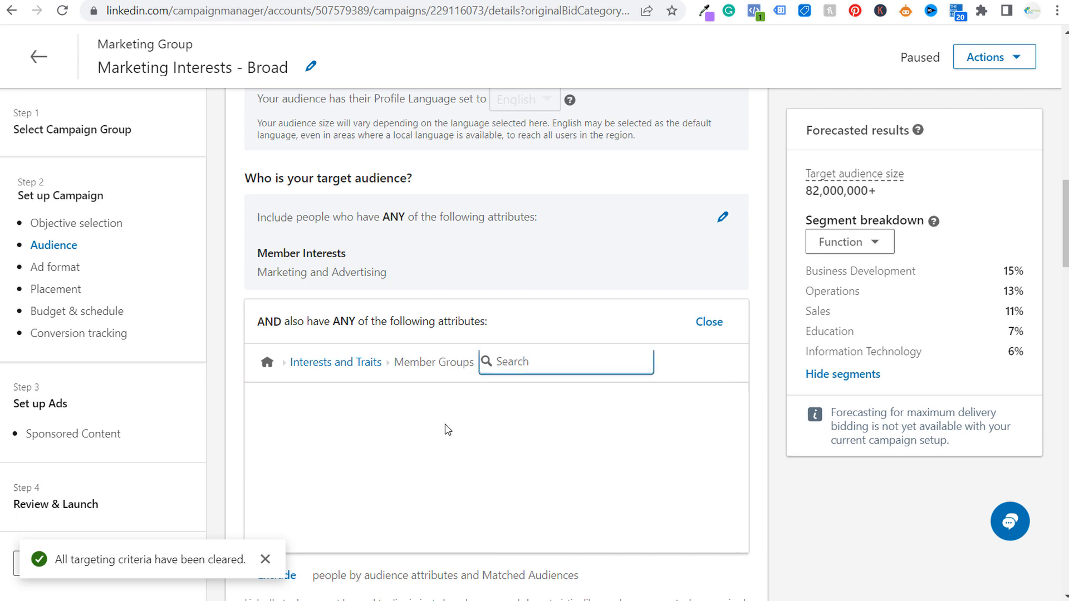
pyautogui.write('marketing')
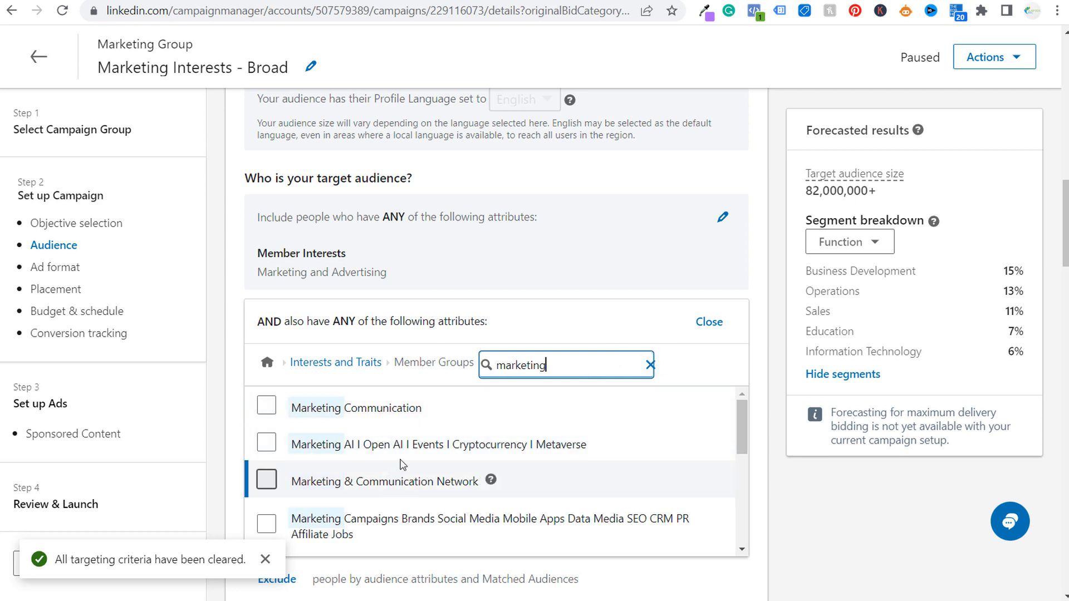
pyautogui.scroll(-2, 403, 454)
pyautogui.scroll(-8, 403, 453)
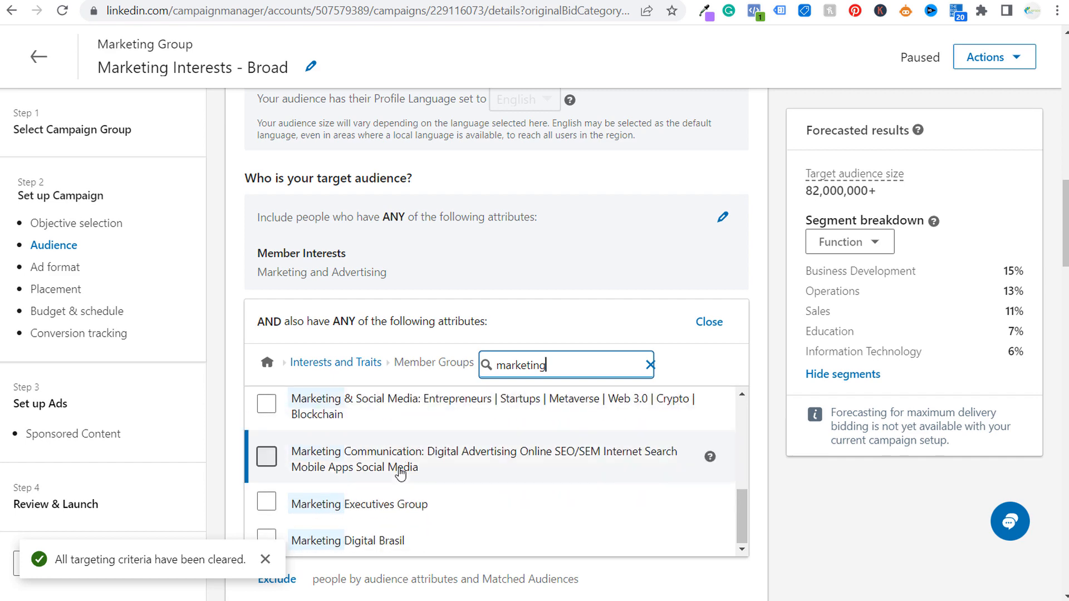
pyautogui.click(267, 303)
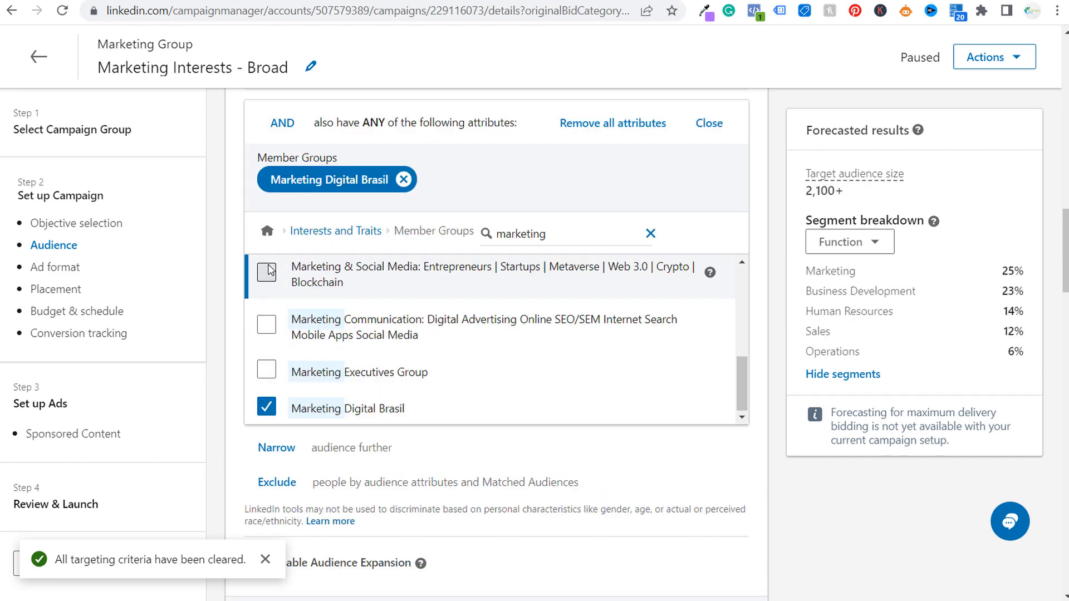
pyautogui.click(266, 376)
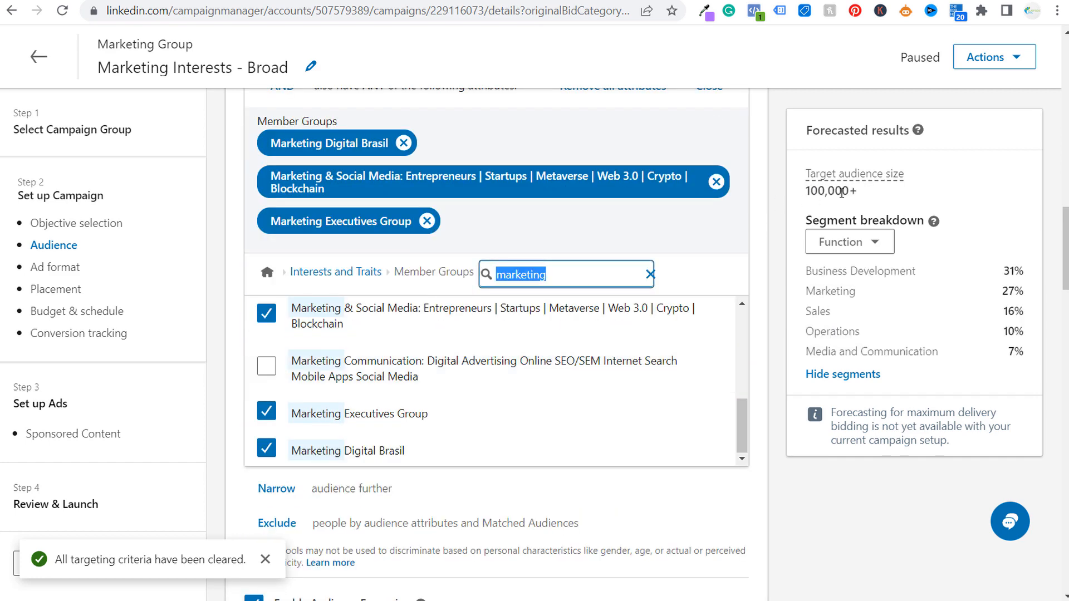
pyautogui.click(267, 366)
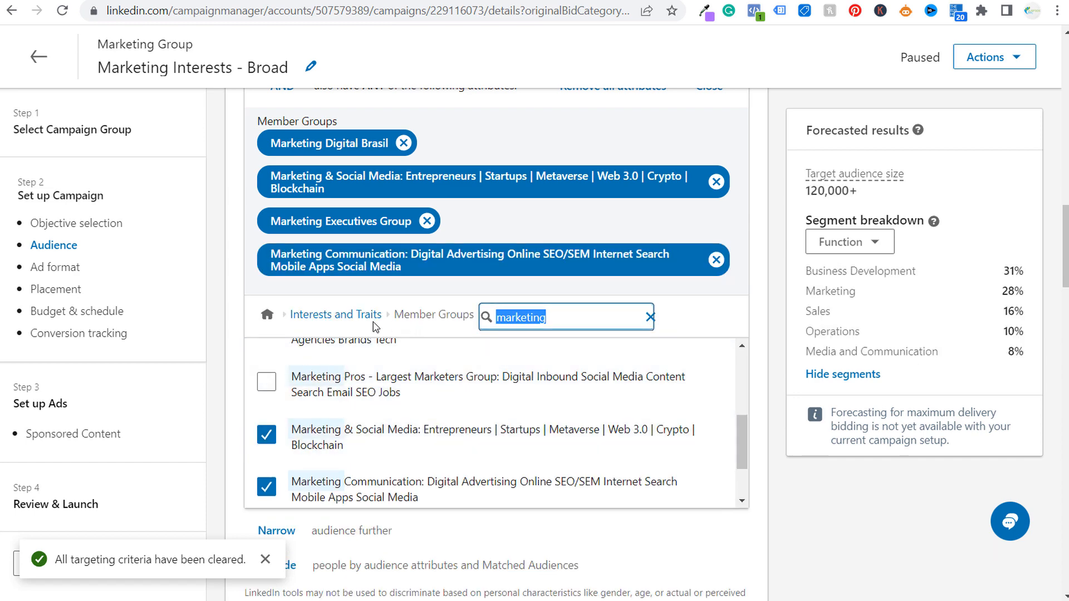
# Step: Search the member groups for advertising and SEO, examine the matching groups, and view the Member Interests categories
pyautogui.write('adver')
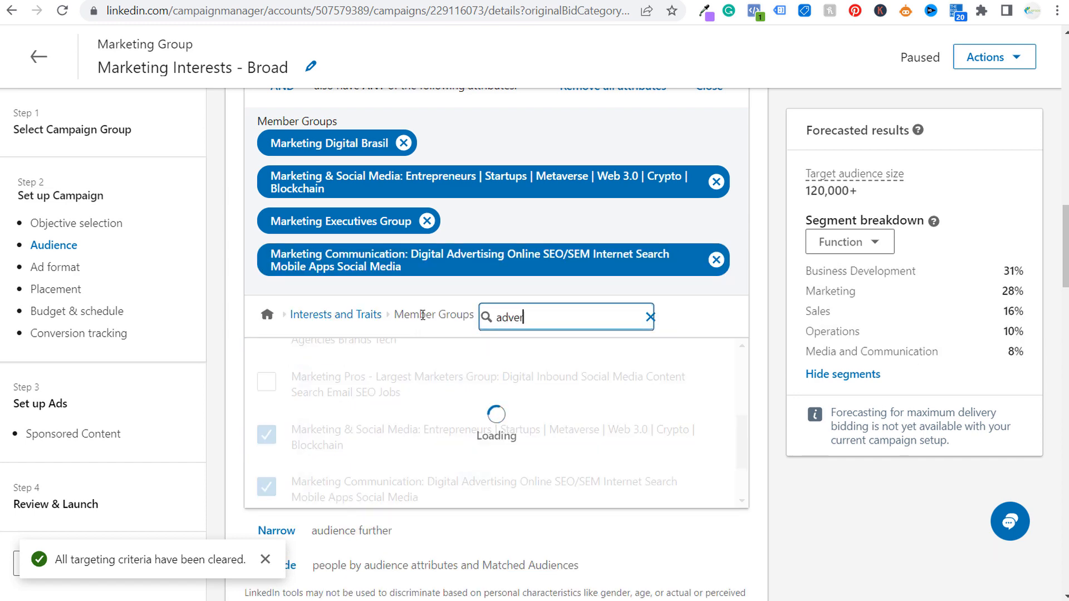
pyautogui.write('tising')
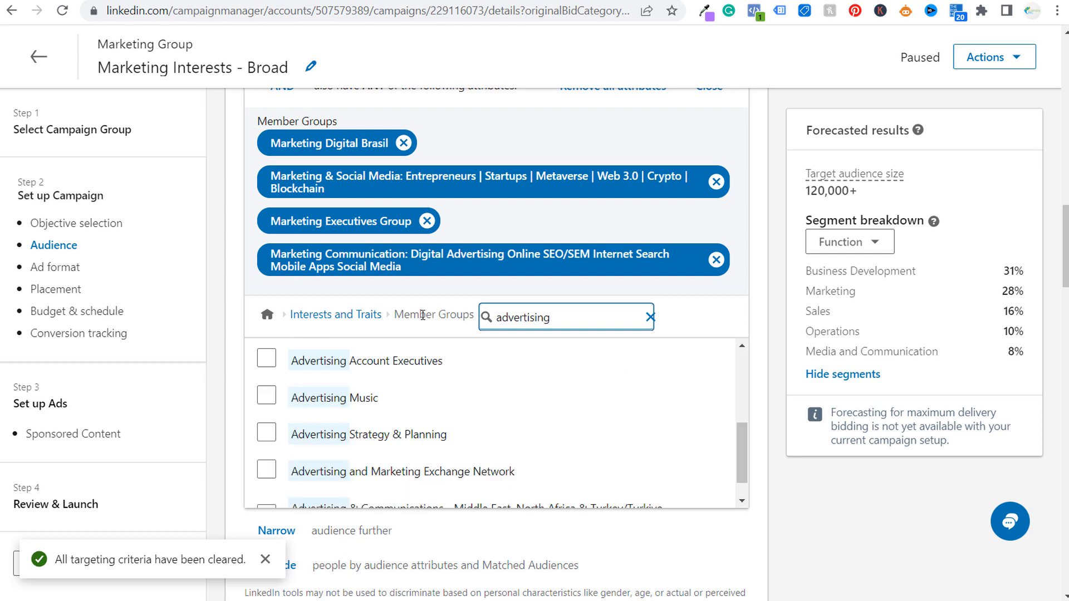
pyautogui.moveTo(588, 322); pyautogui.dragTo(481, 306)
pyautogui.write('SEO')
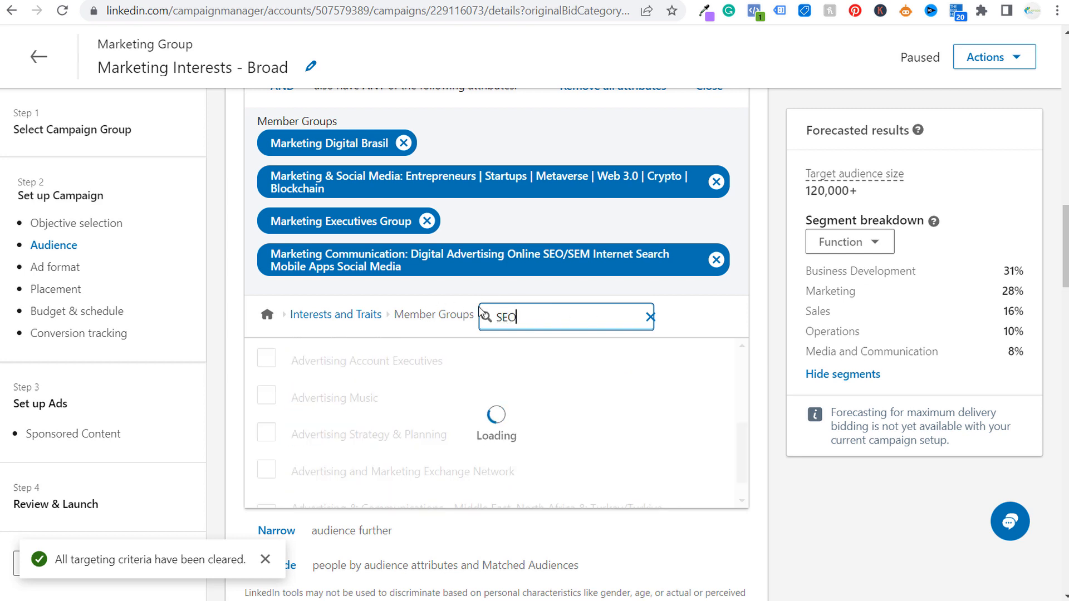
pyautogui.scroll(5, 492, 368)
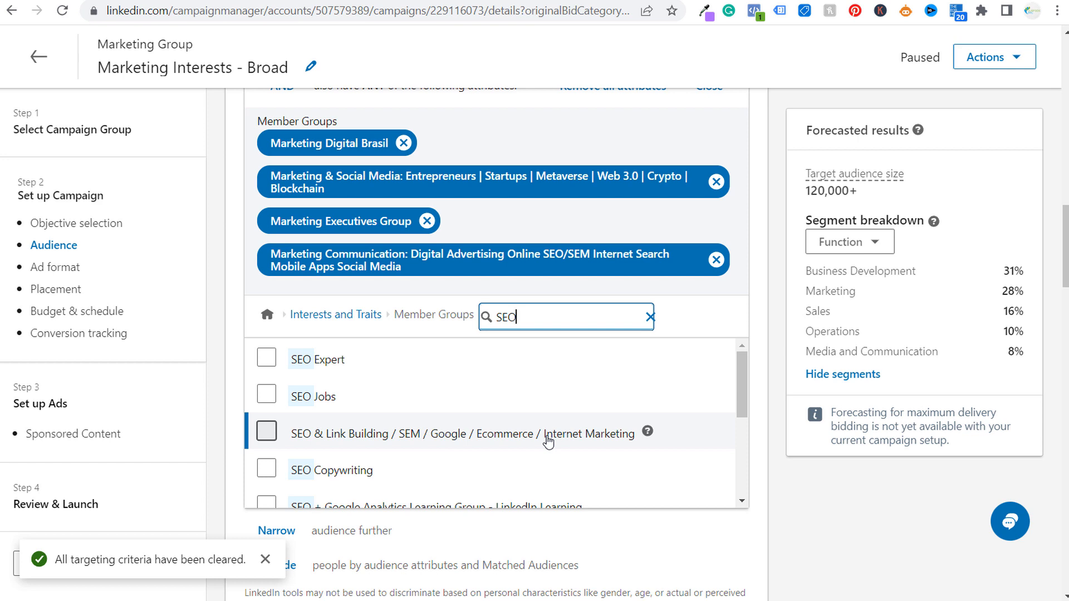
pyautogui.scroll(-2, 399, 466)
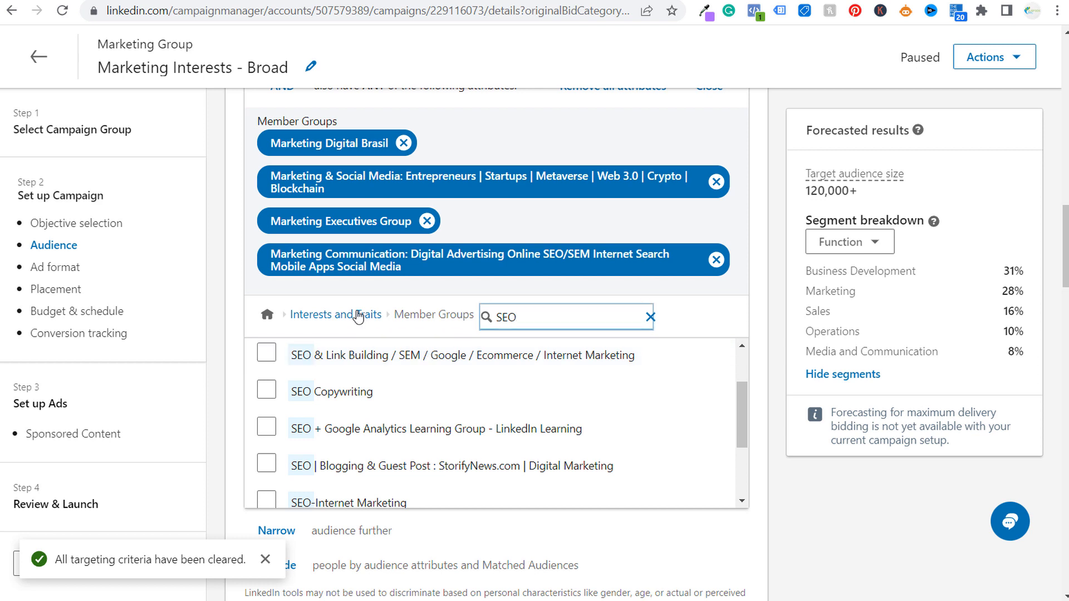
pyautogui.click(358, 314)
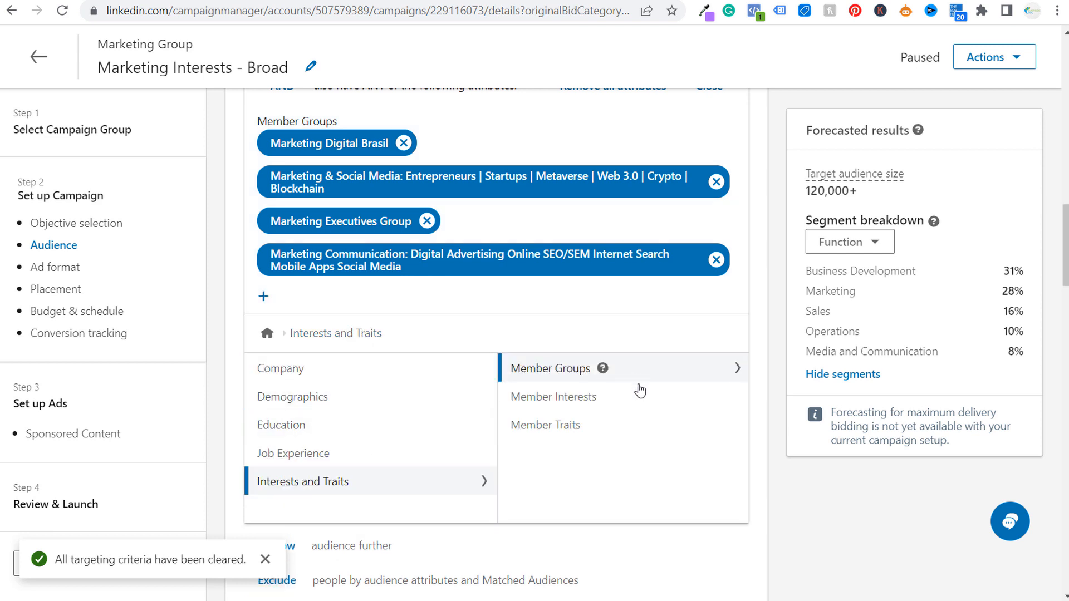
pyautogui.click(641, 396)
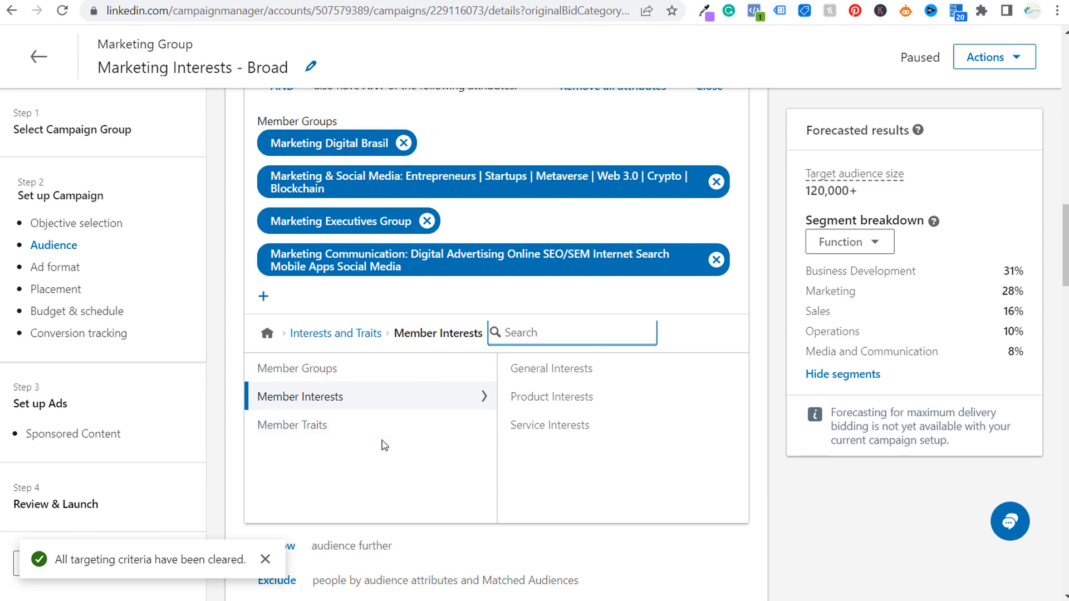
# Step: Exclude people holding the Doctor of Philosophy - PhD degree from the audience, using the Education attributes
pyautogui.scroll(-3, 383, 446)
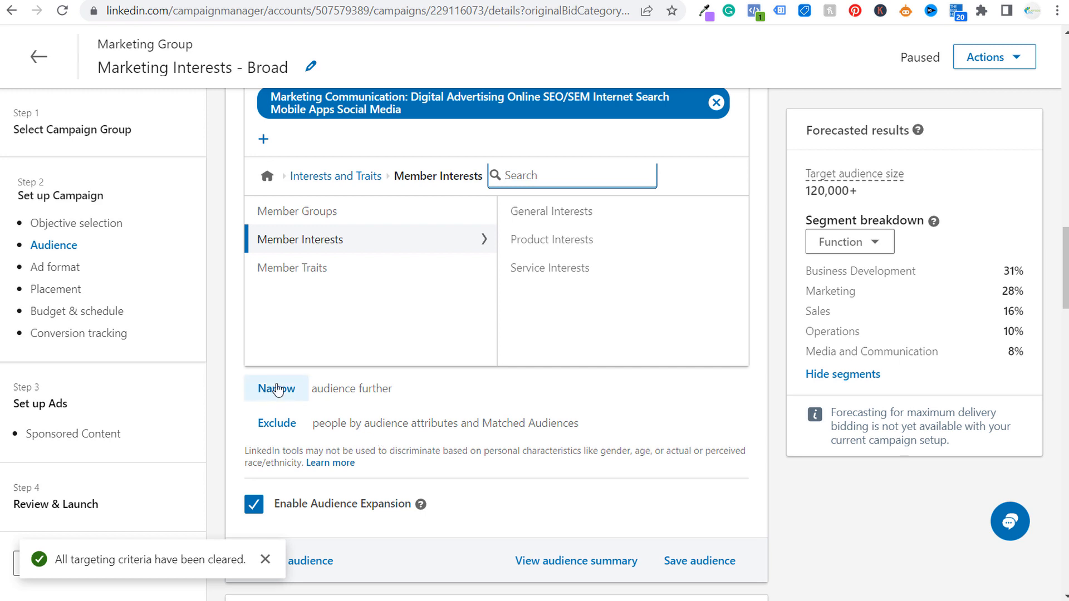
pyautogui.click(277, 423)
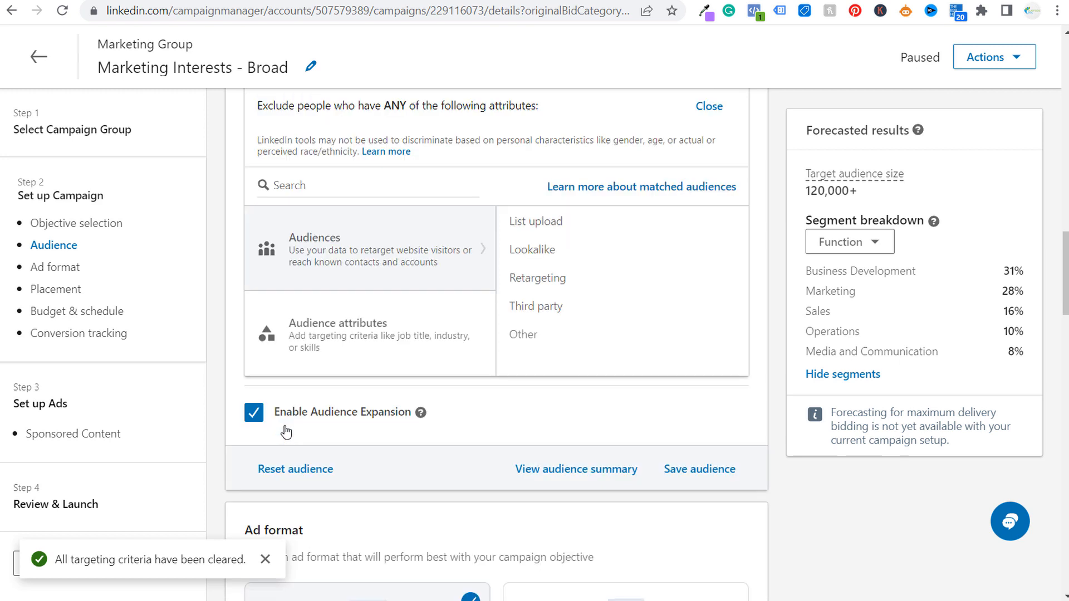
pyautogui.click(407, 344)
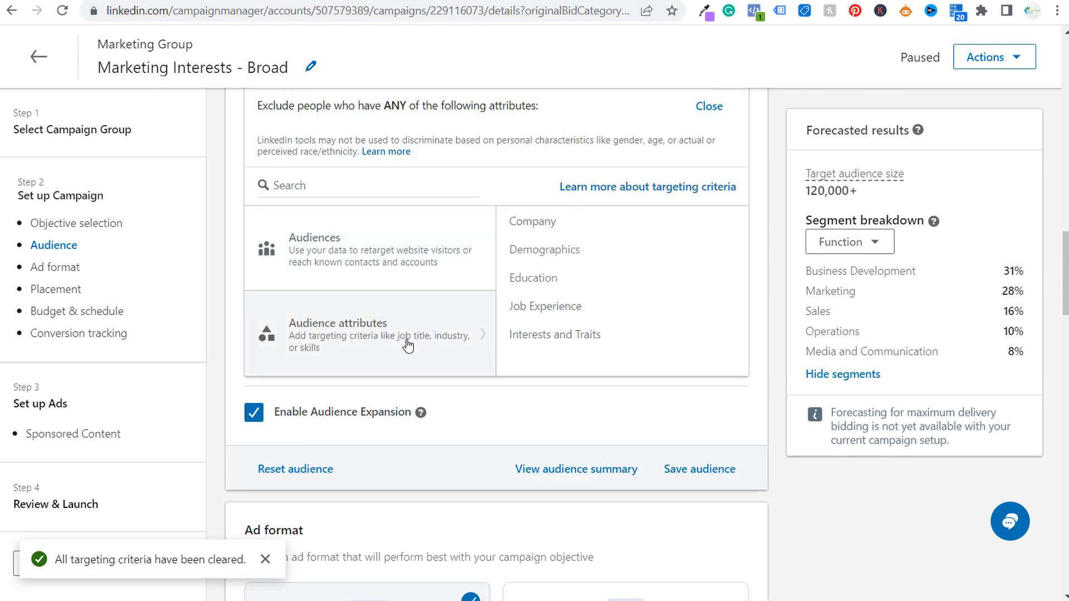
pyautogui.click(631, 283)
pyautogui.click(669, 220)
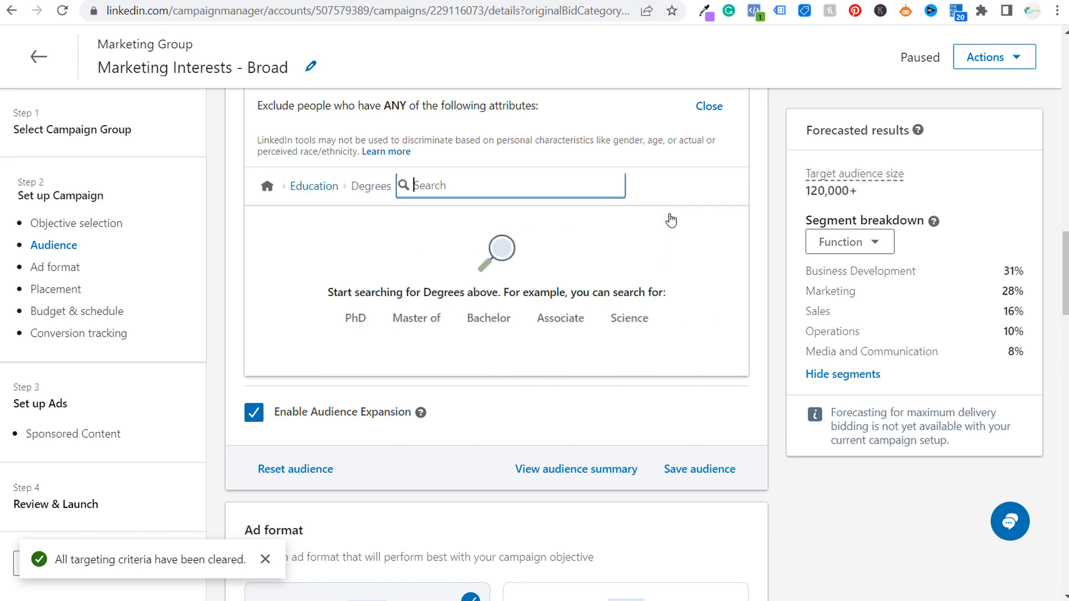
pyautogui.click(355, 318)
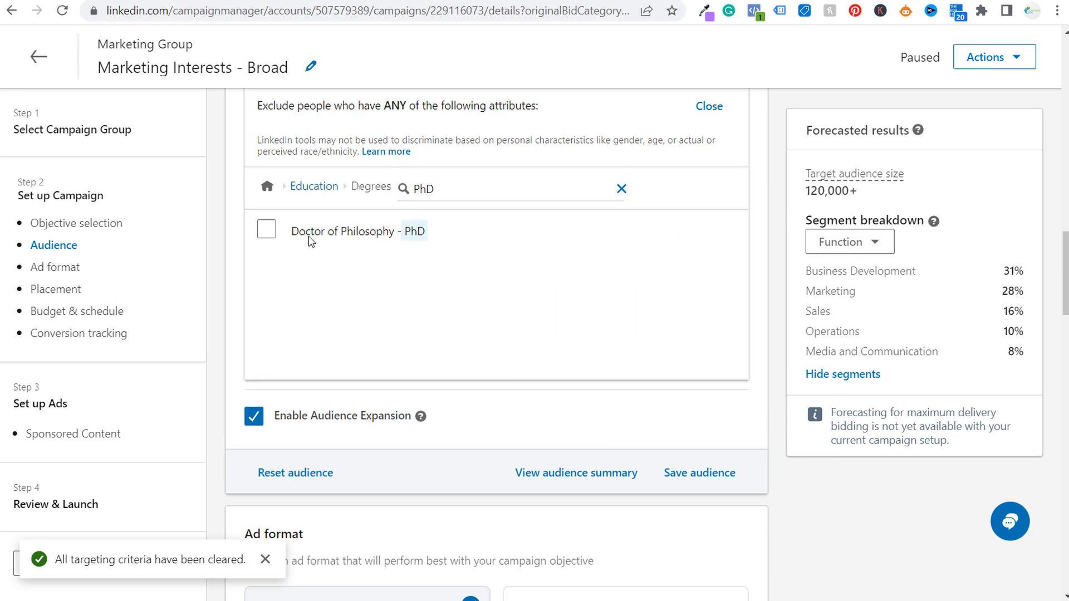
pyautogui.click(266, 228)
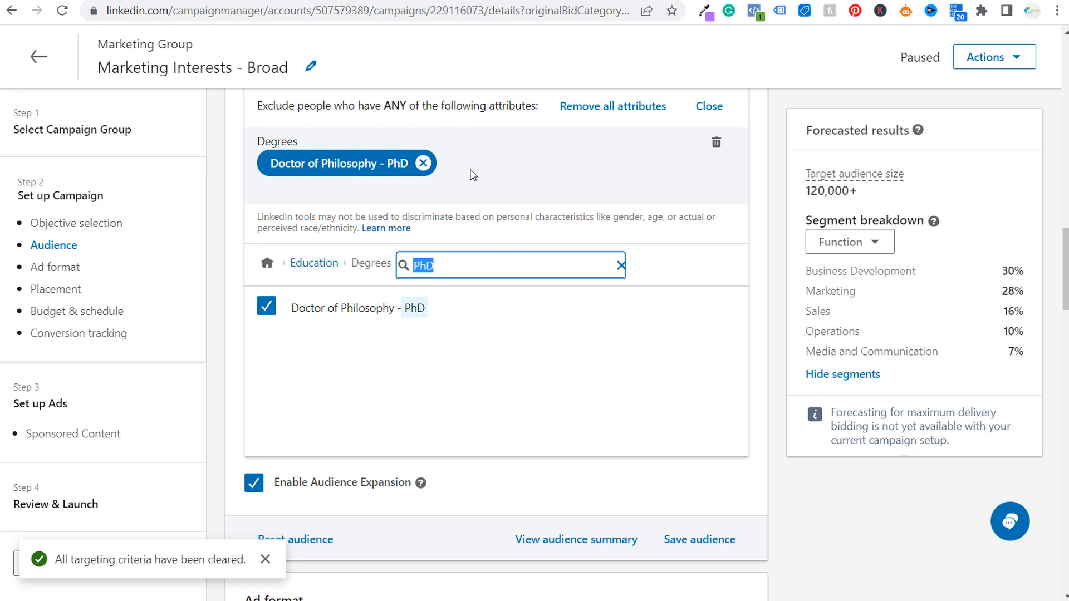
# Step: Remove the Doctor of Philosophy - PhD exclusion and close the exclusion criteria
pyautogui.click(423, 163)
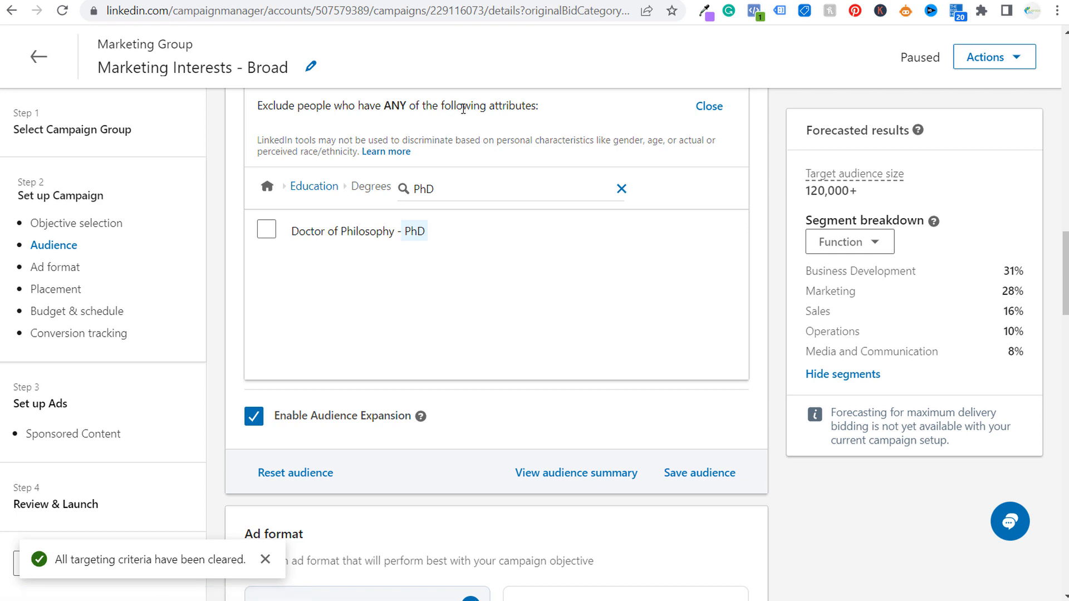
pyautogui.click(698, 112)
# Step: Review the audience's targeting criteria, location and profile language settings
pyautogui.scroll(5, 428, 227)
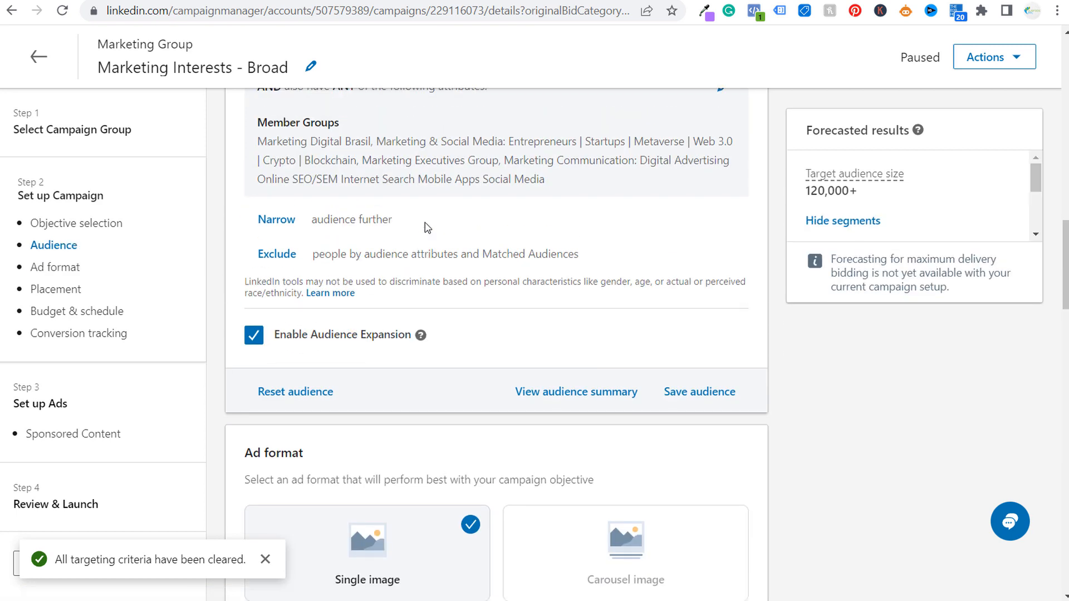
pyautogui.scroll(2, 428, 227)
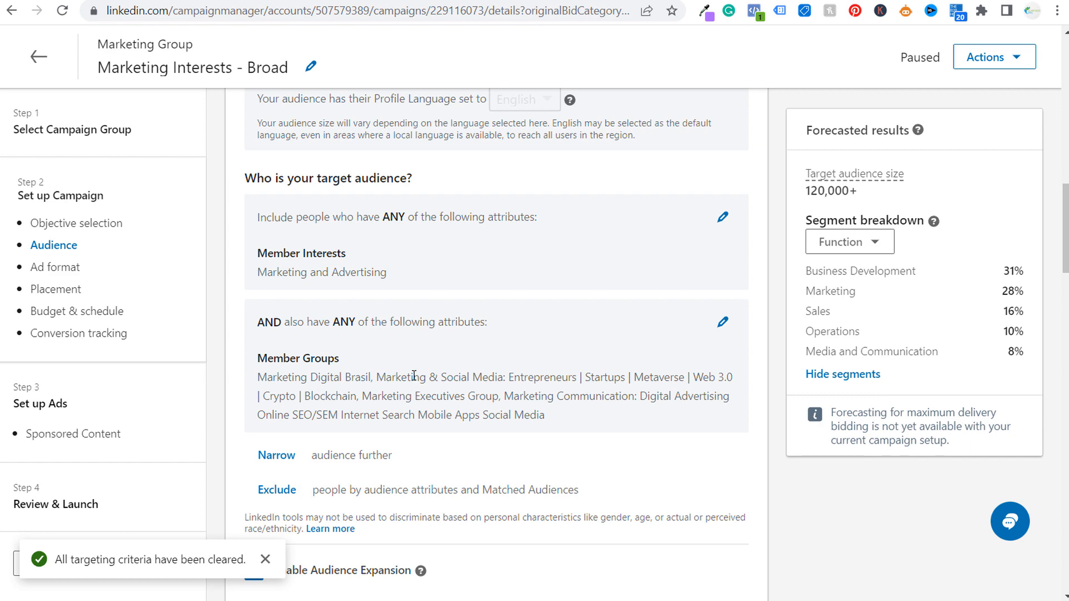
pyautogui.scroll(4, 468, 284)
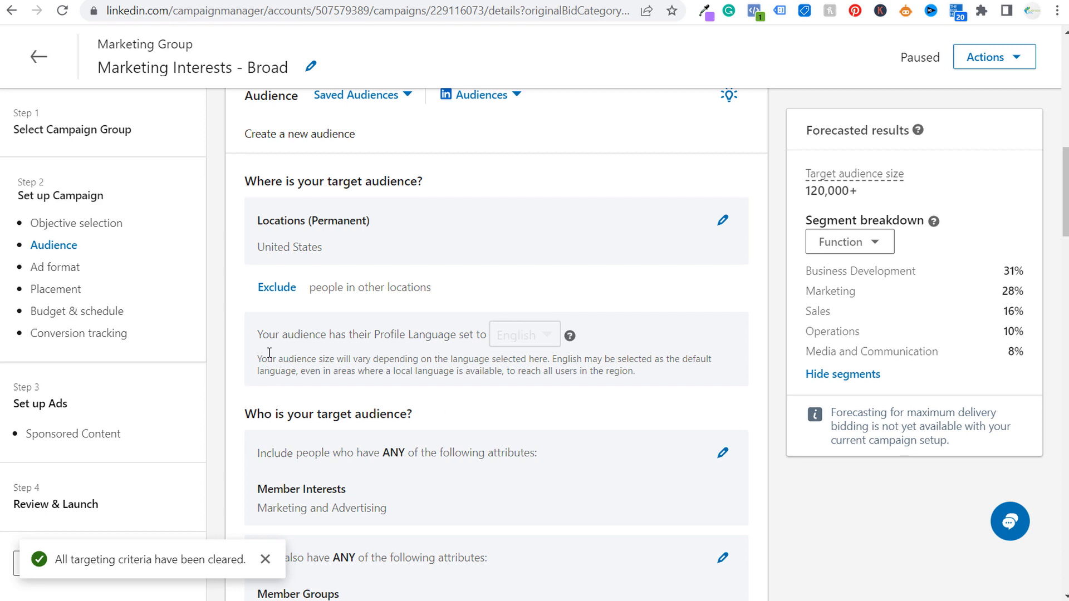
pyautogui.moveTo(258, 334); pyautogui.dragTo(333, 337)
pyautogui.click(333, 337)
pyautogui.scroll(-3, 333, 337)
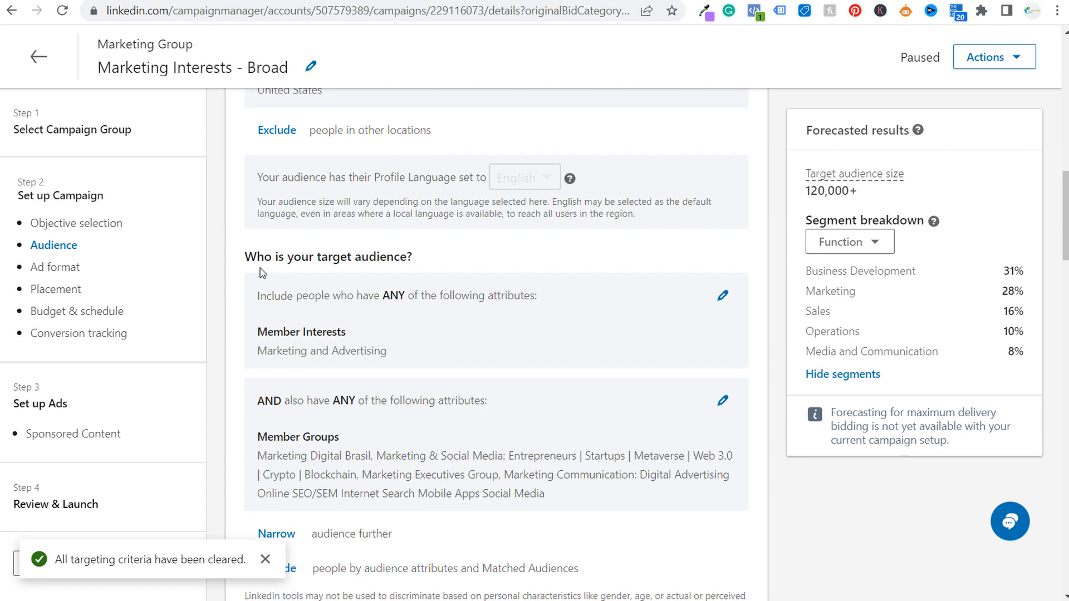
pyautogui.moveTo(246, 257); pyautogui.dragTo(437, 272)
pyautogui.click(516, 265)
# Step: Open the included Member Interests criteria for editing and examine the Company options among the audience attributes
pyautogui.click(723, 295)
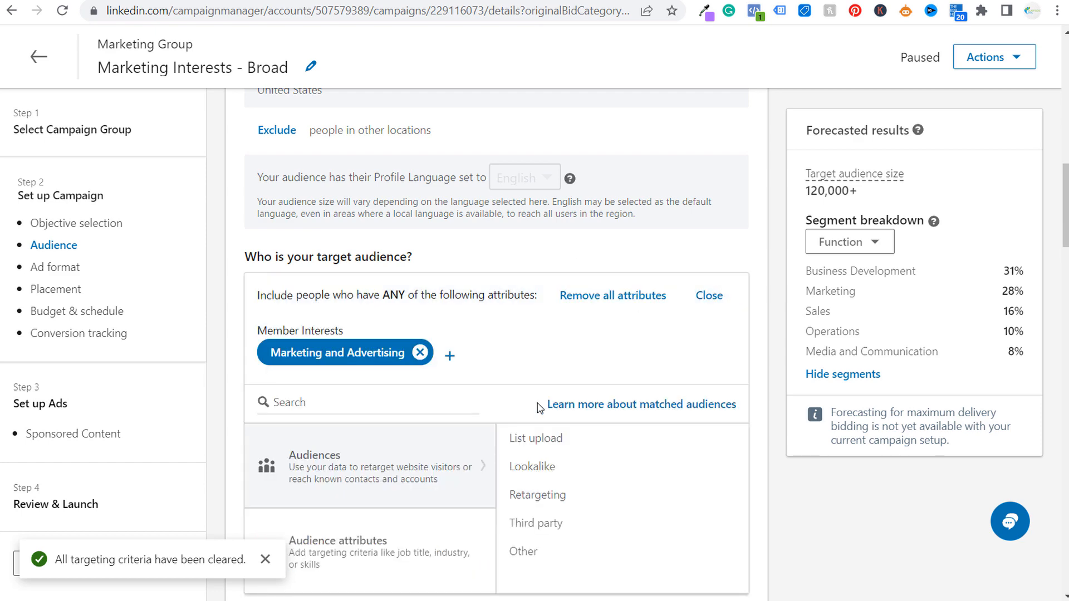
pyautogui.scroll(-4, 538, 409)
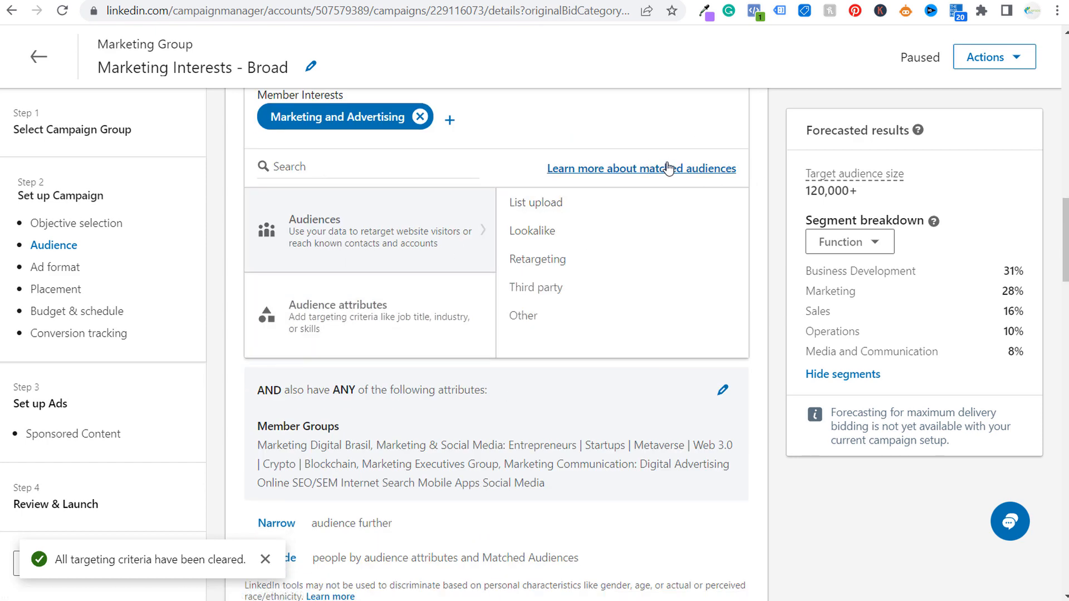
pyautogui.moveTo(370, 303)
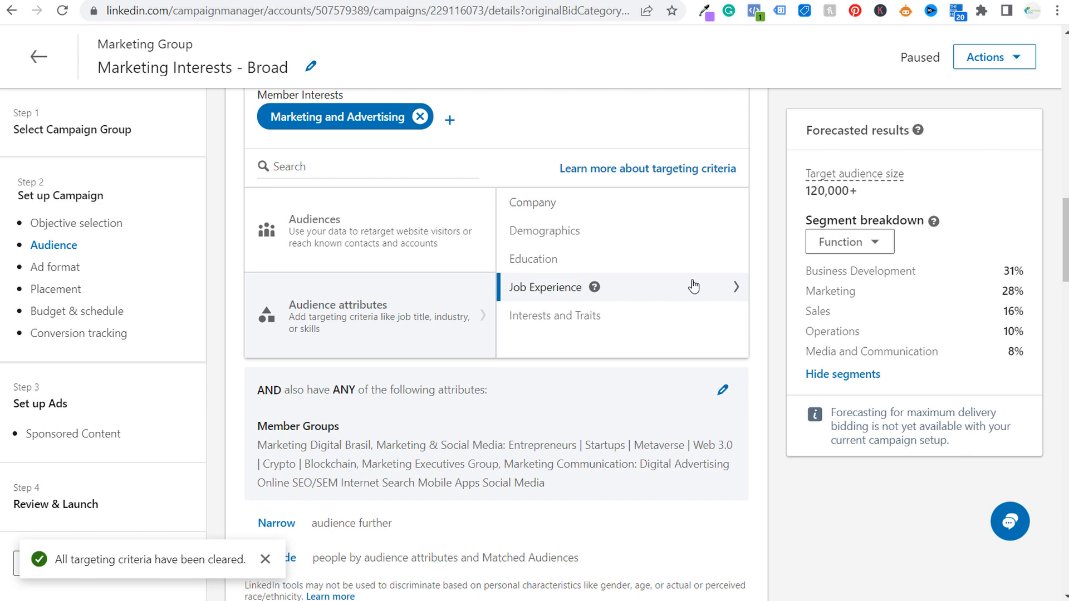
pyautogui.click(657, 205)
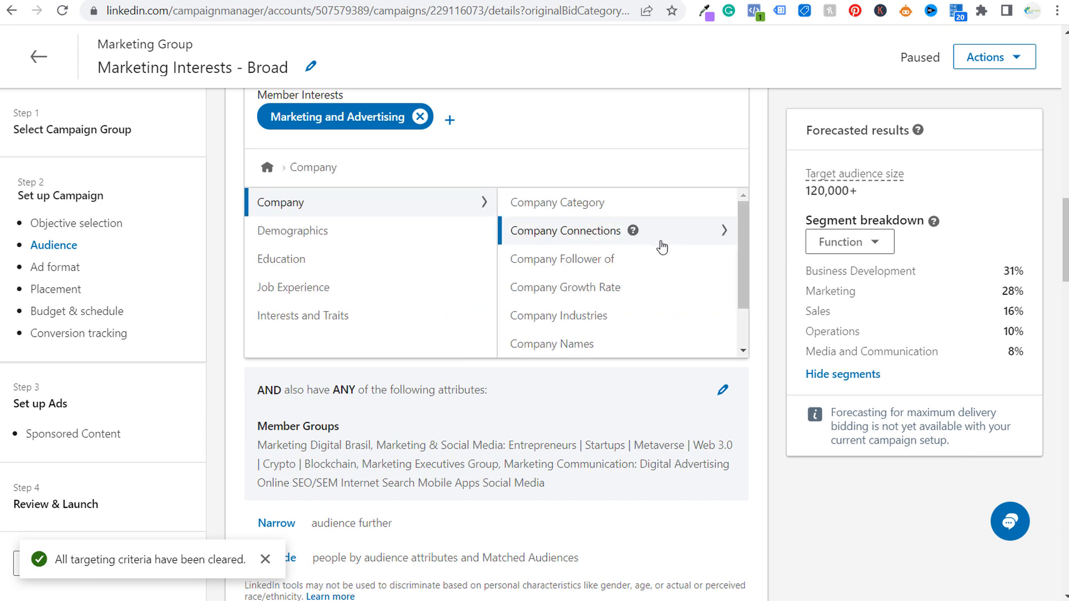
pyautogui.scroll(-1, 662, 247)
pyautogui.scroll(1, 666, 248)
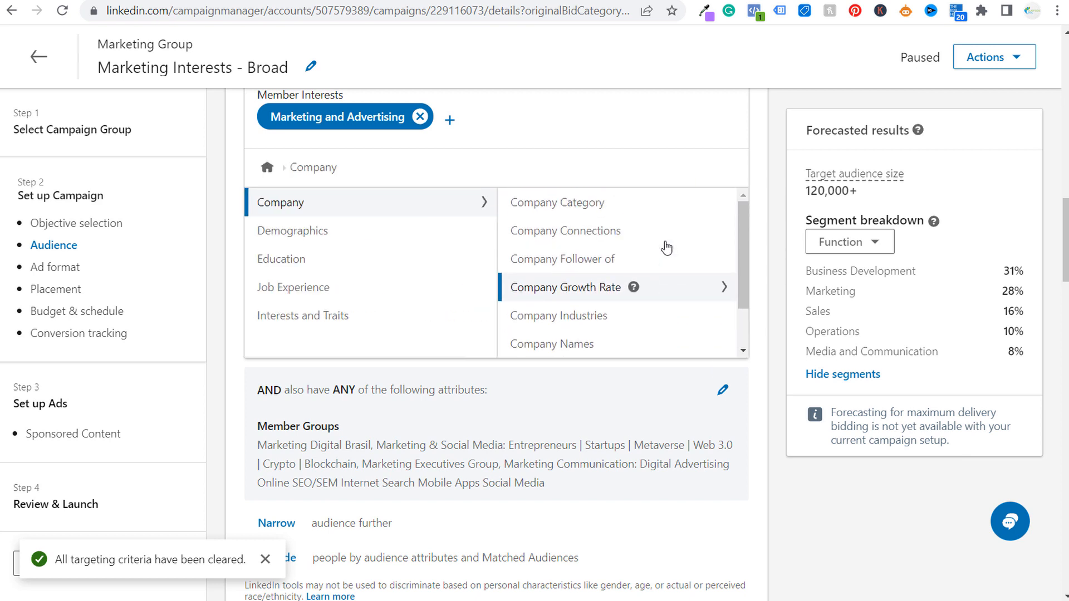